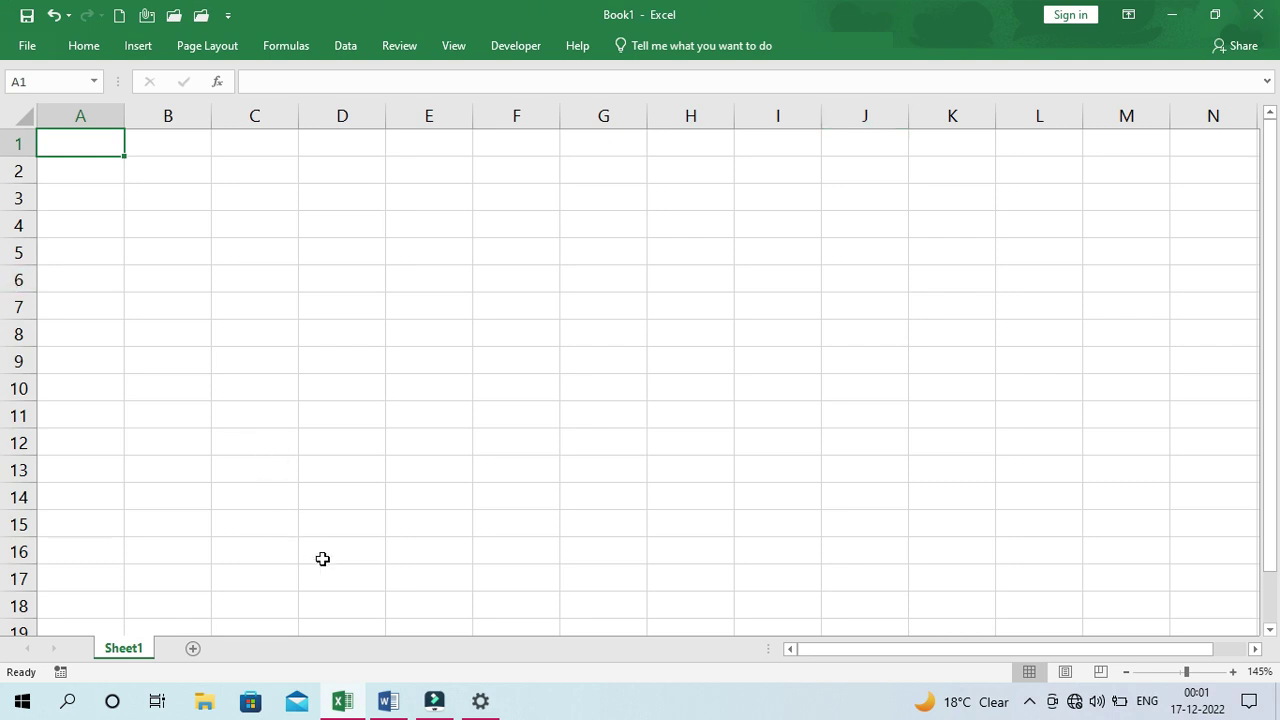
Switch to the Word document 'Some Important Excel Functions' and scroll through its formula list
key("alt+Tab")
scroll(556, 462, "down", 2)
scroll(556, 465, "down", 2)
scroll(556, 468, "up", 1)
scroll(556, 470, "up", 1)
scroll(556, 469, "up", 2)
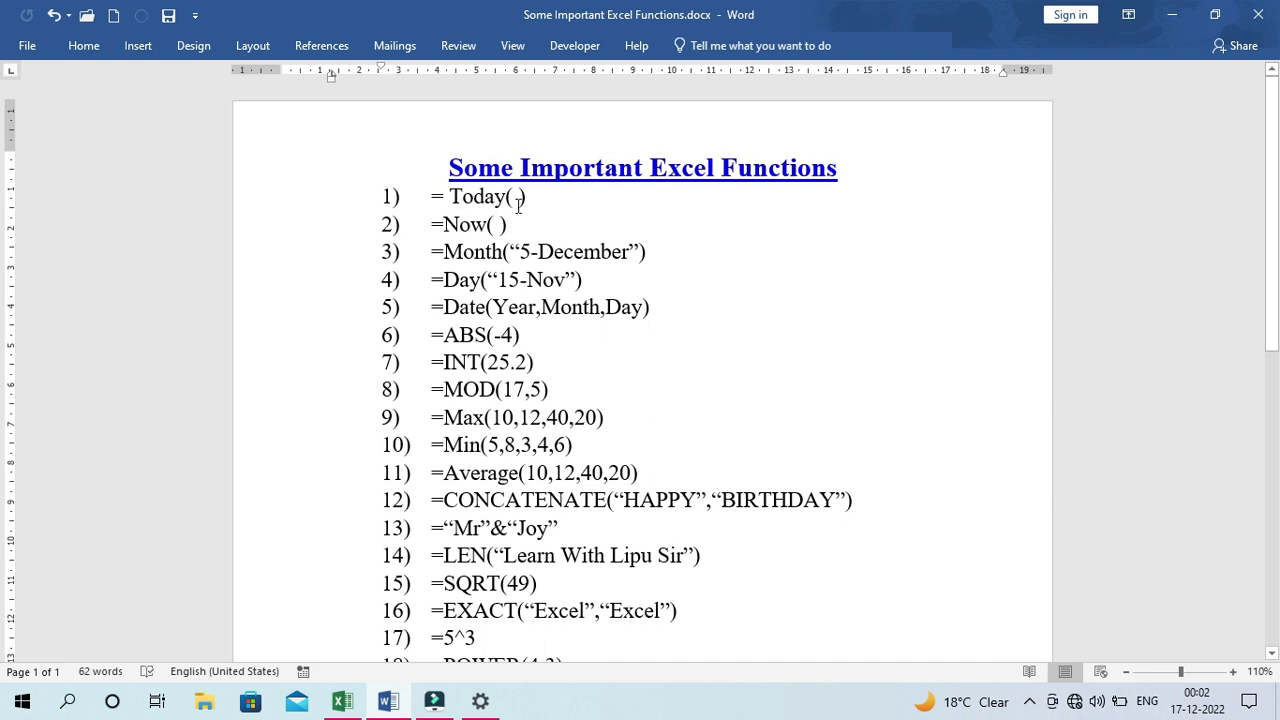
Enter =Today() in C1 and C2, widening column C so 17-12-2022 fits
left_click(343, 705)
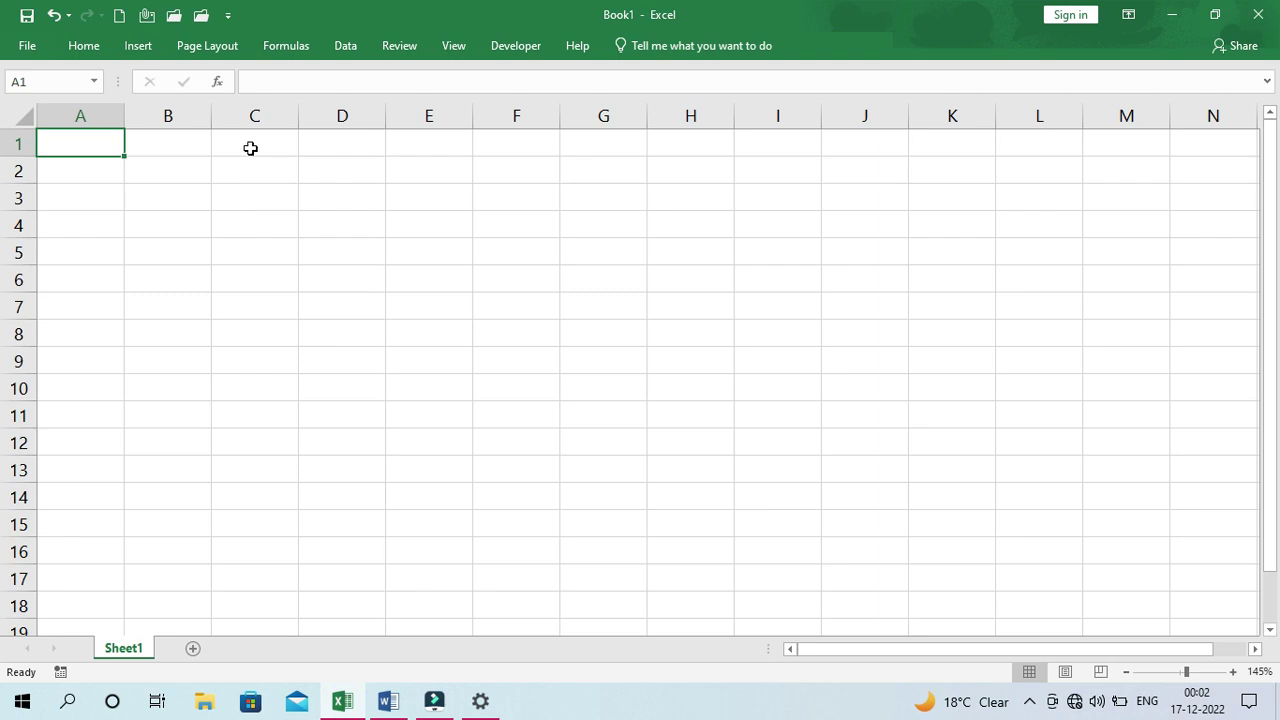
left_click(251, 147)
type("=")
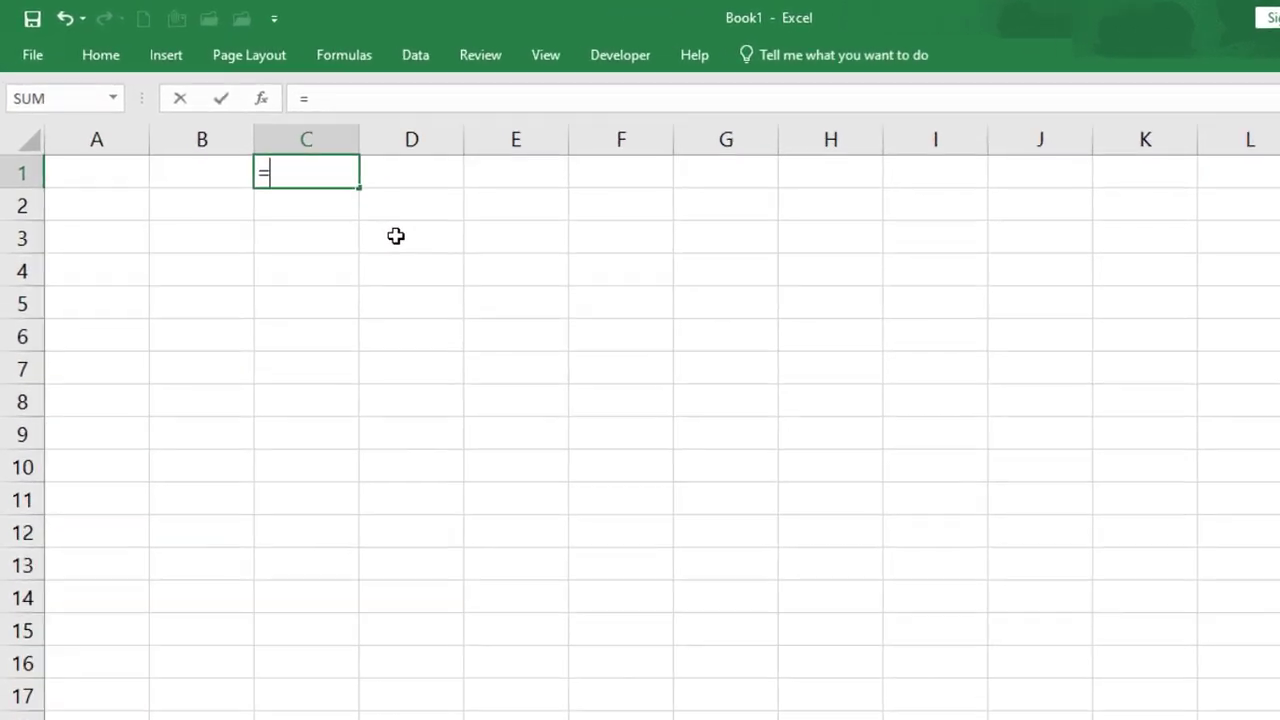
type("Today(")
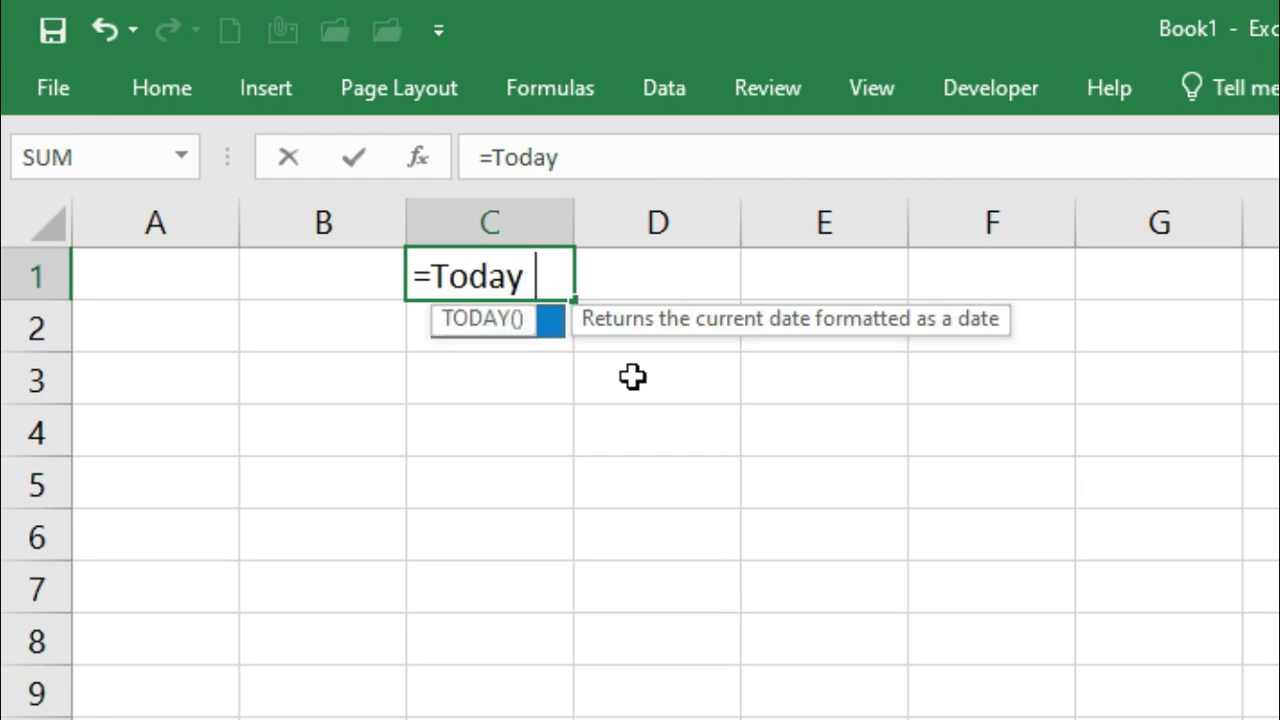
type(")")
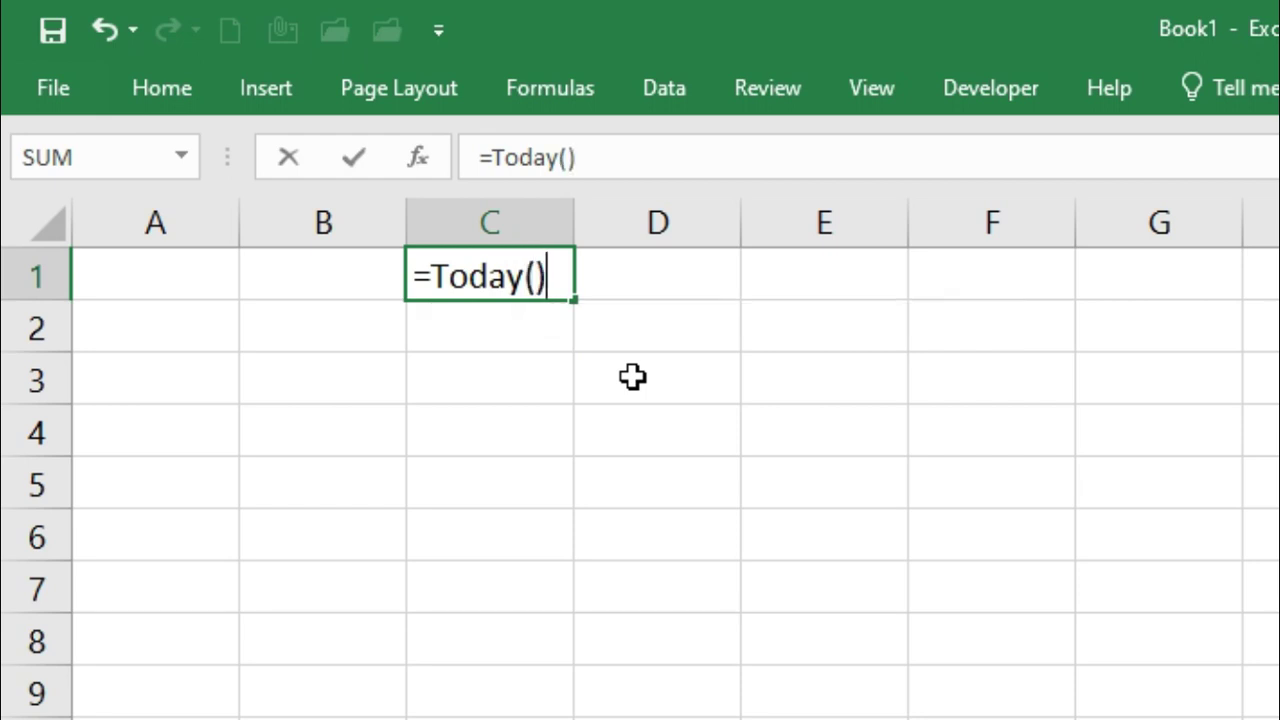
key("Return")
left_click_drag(605, 212, 691, 232)
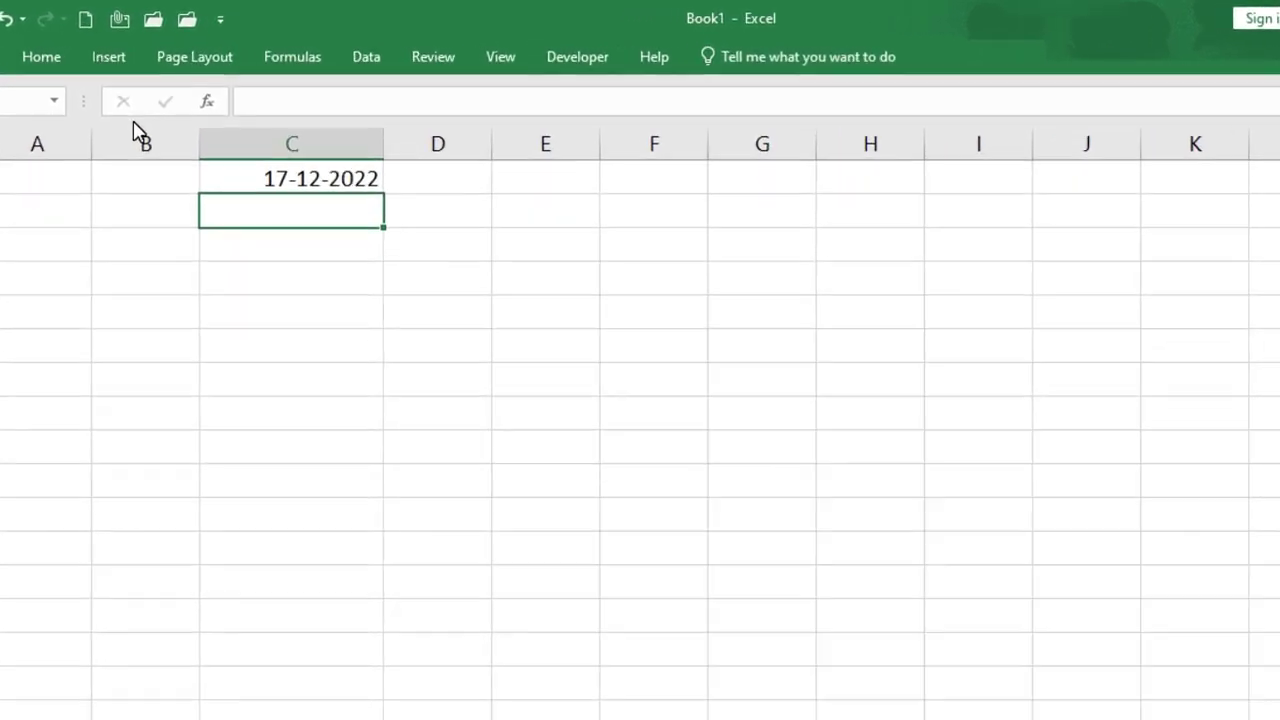
type("=T")
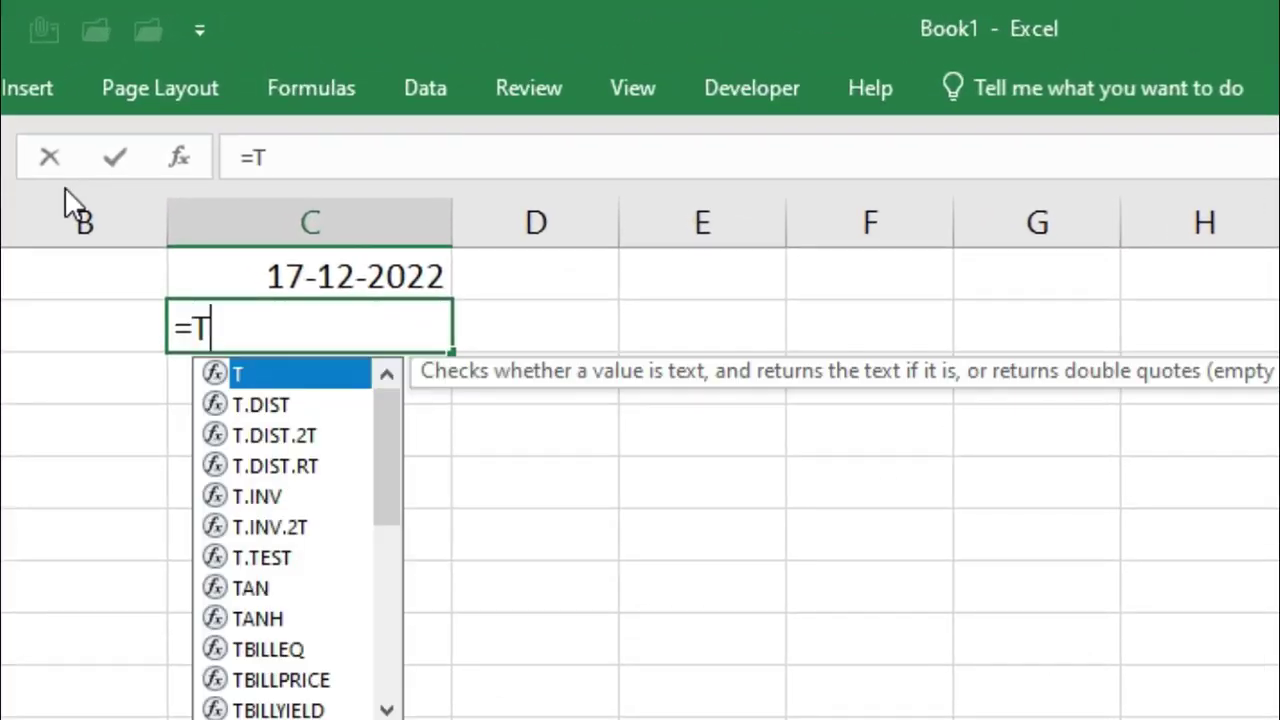
type("oday")
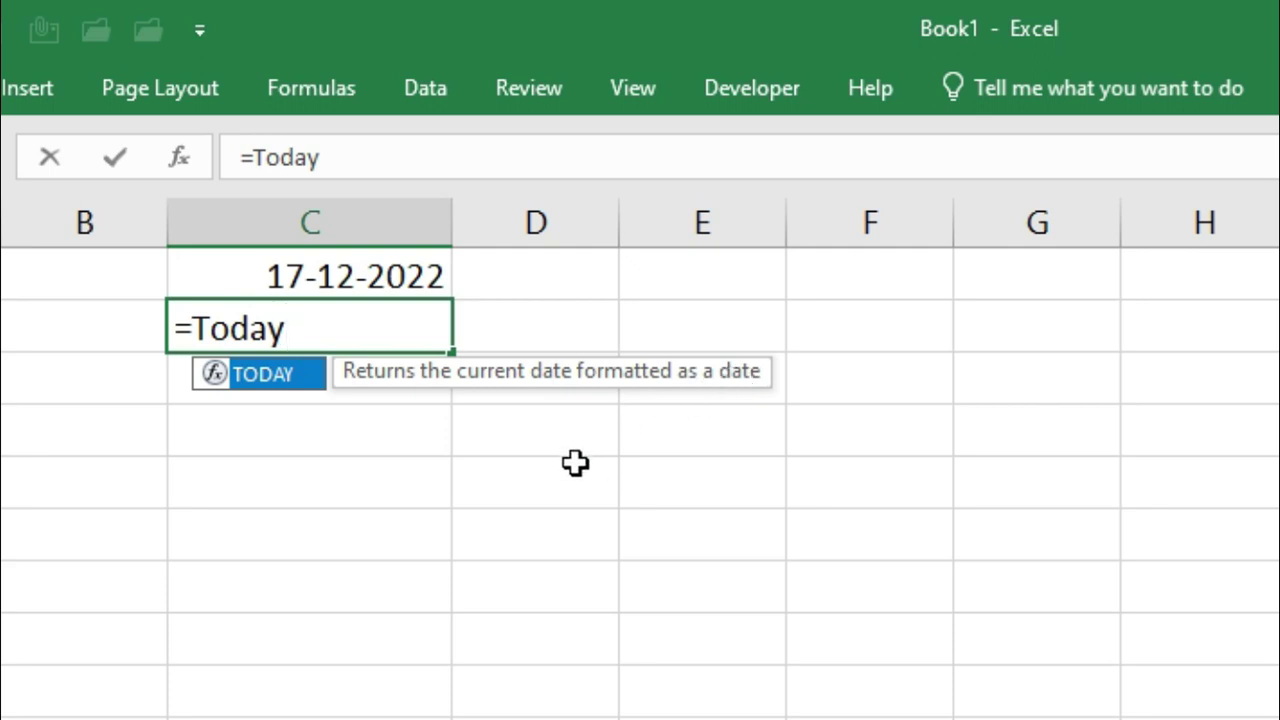
type("()")
key("Return")
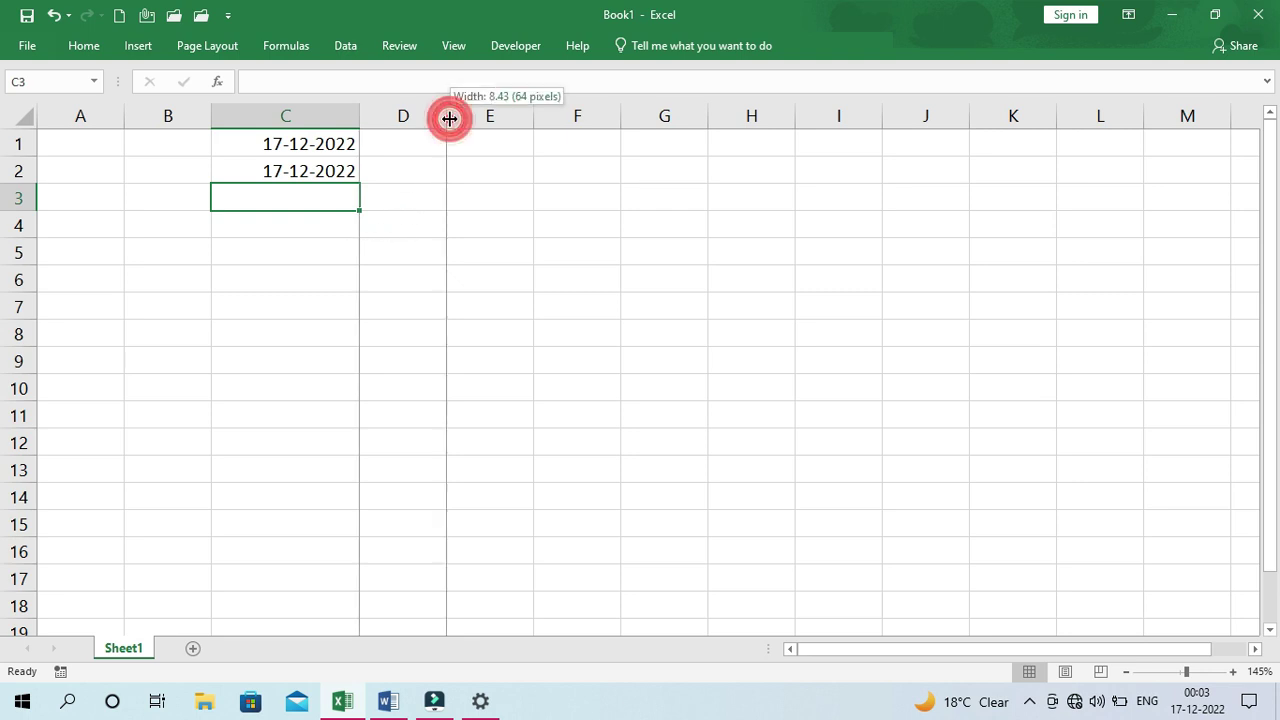
left_click_drag(449, 119, 441, 119)
left_click(469, 171)
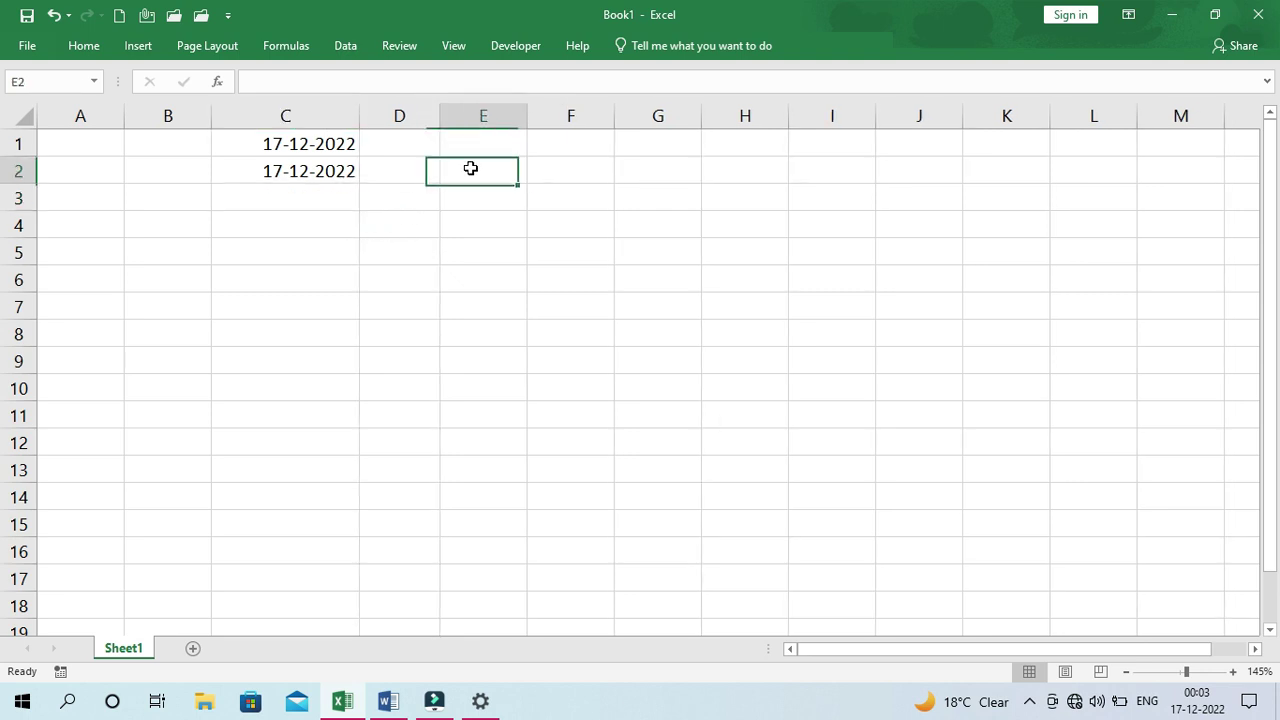
type("=")
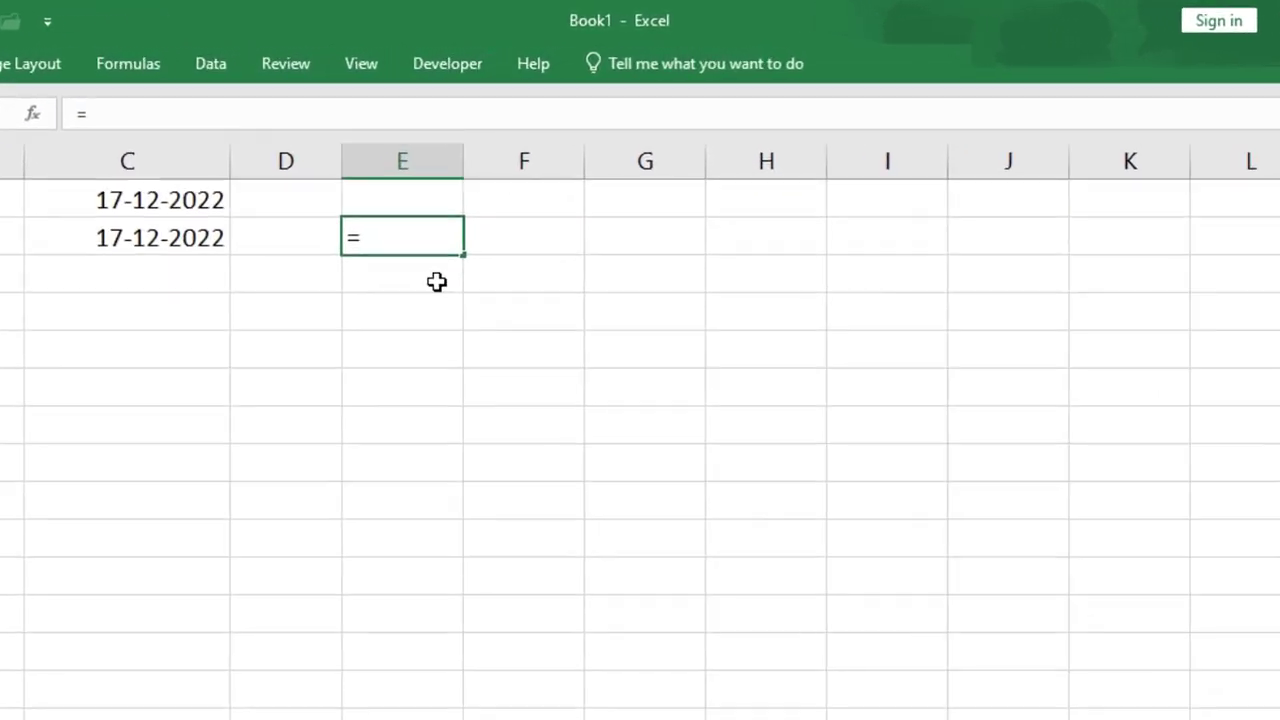
type("Now")
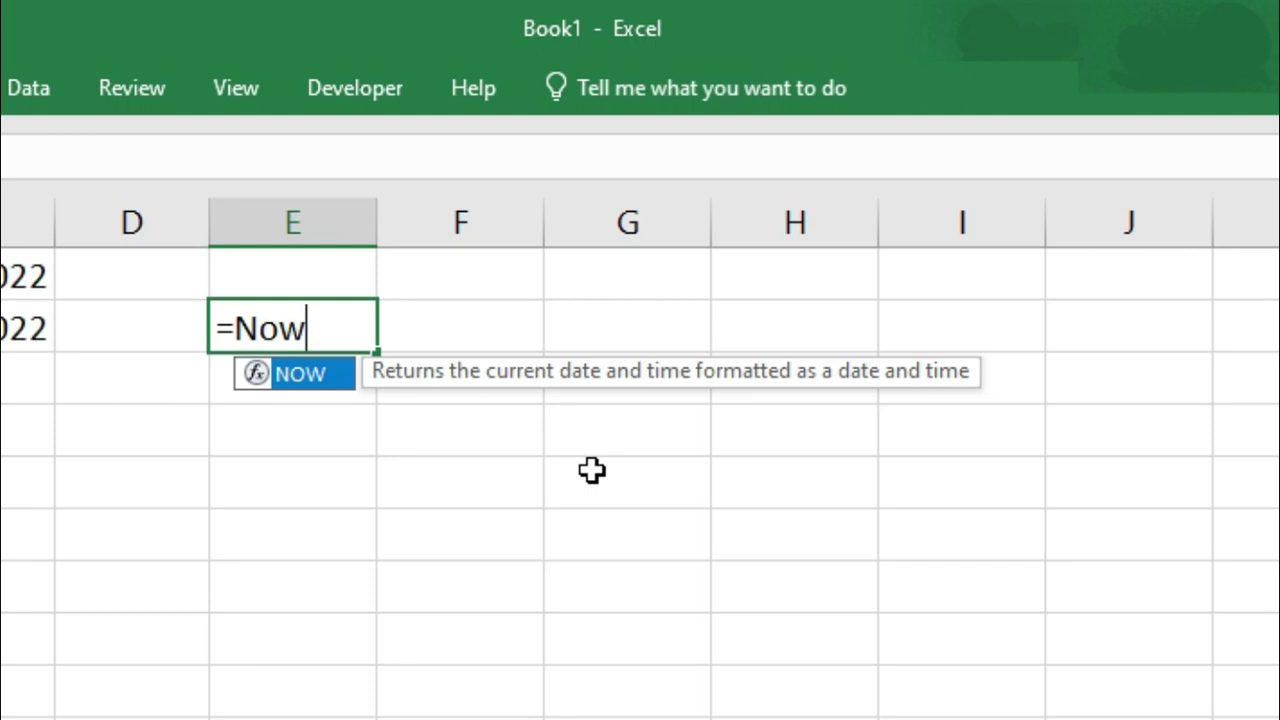
type("()")
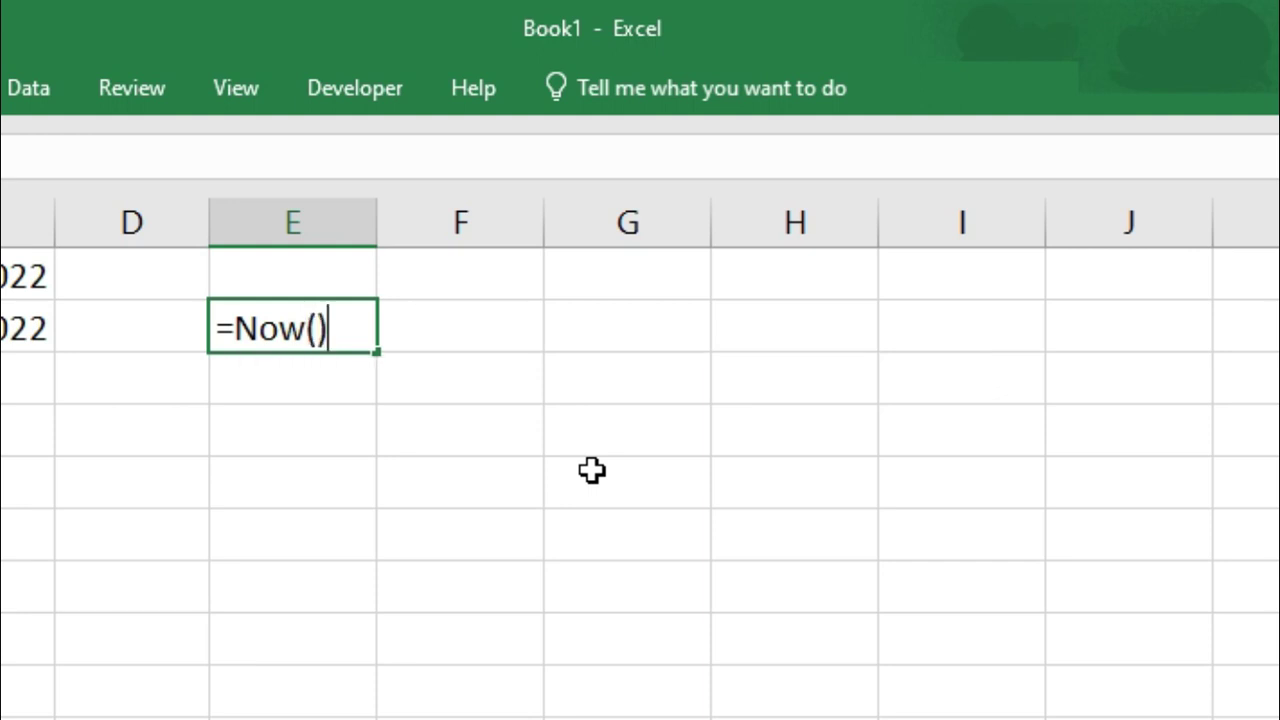
key("Return")
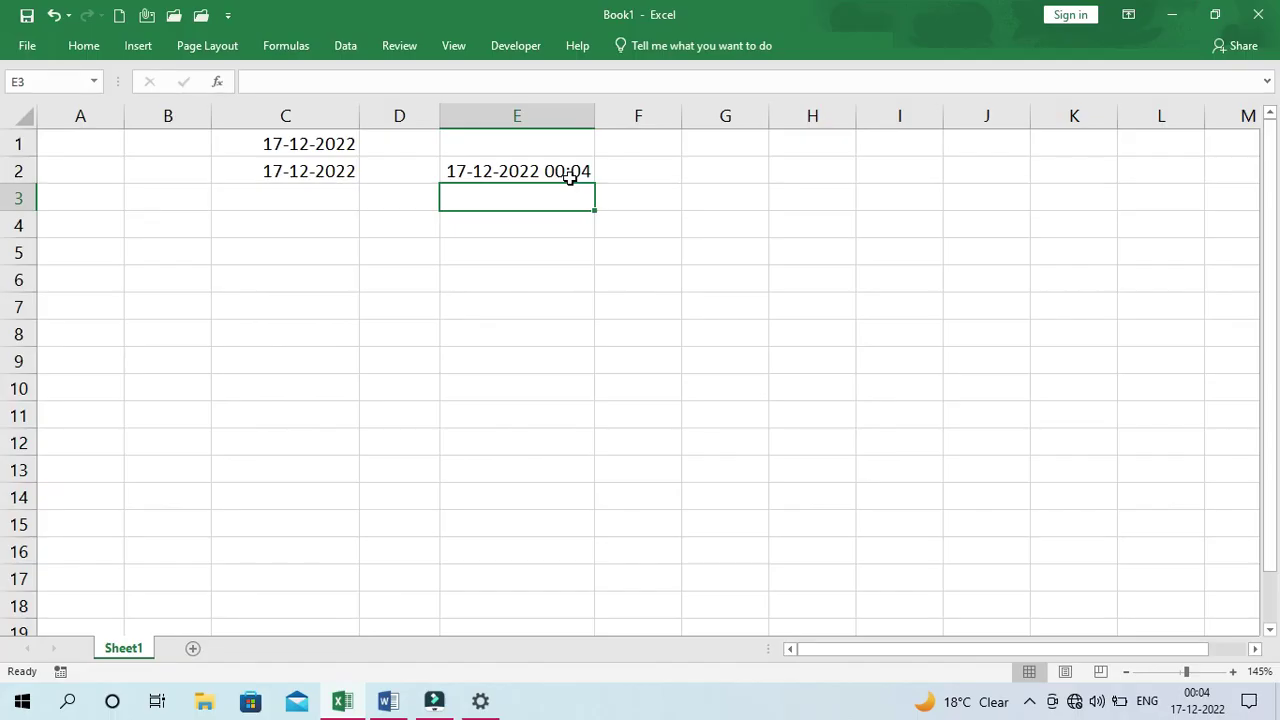
double_click(566, 175)
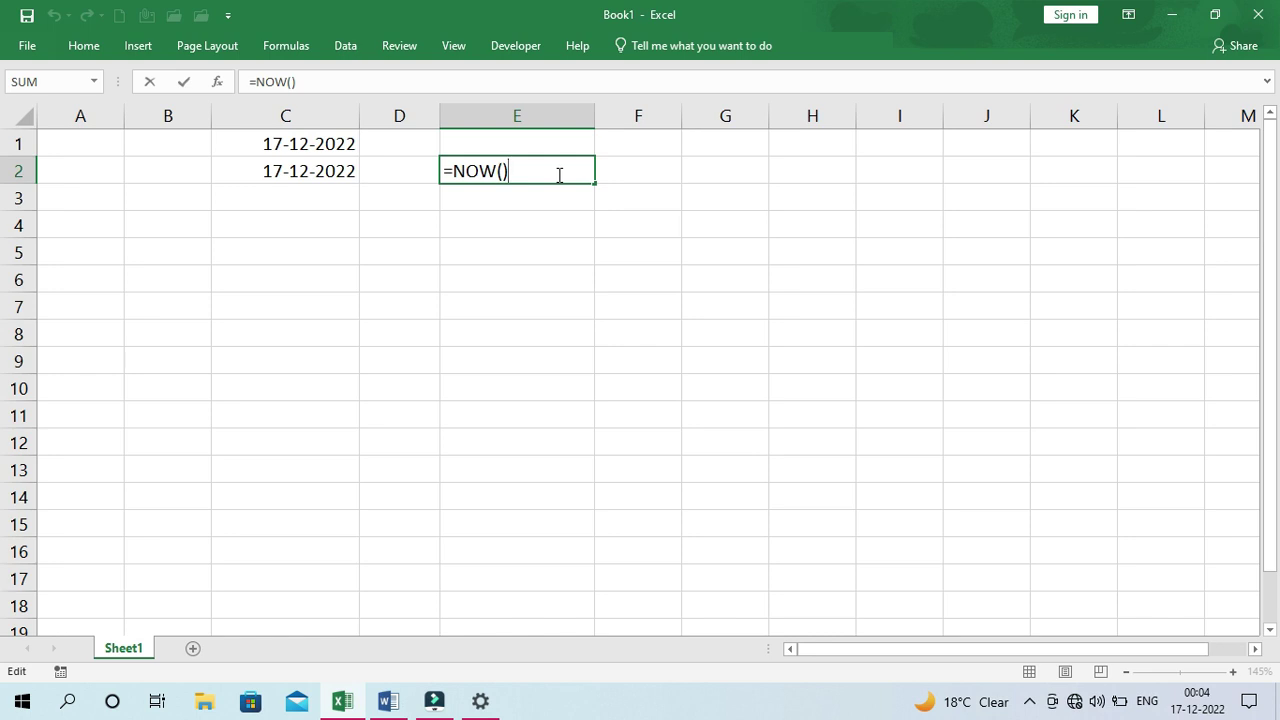
key("alt+Tab")
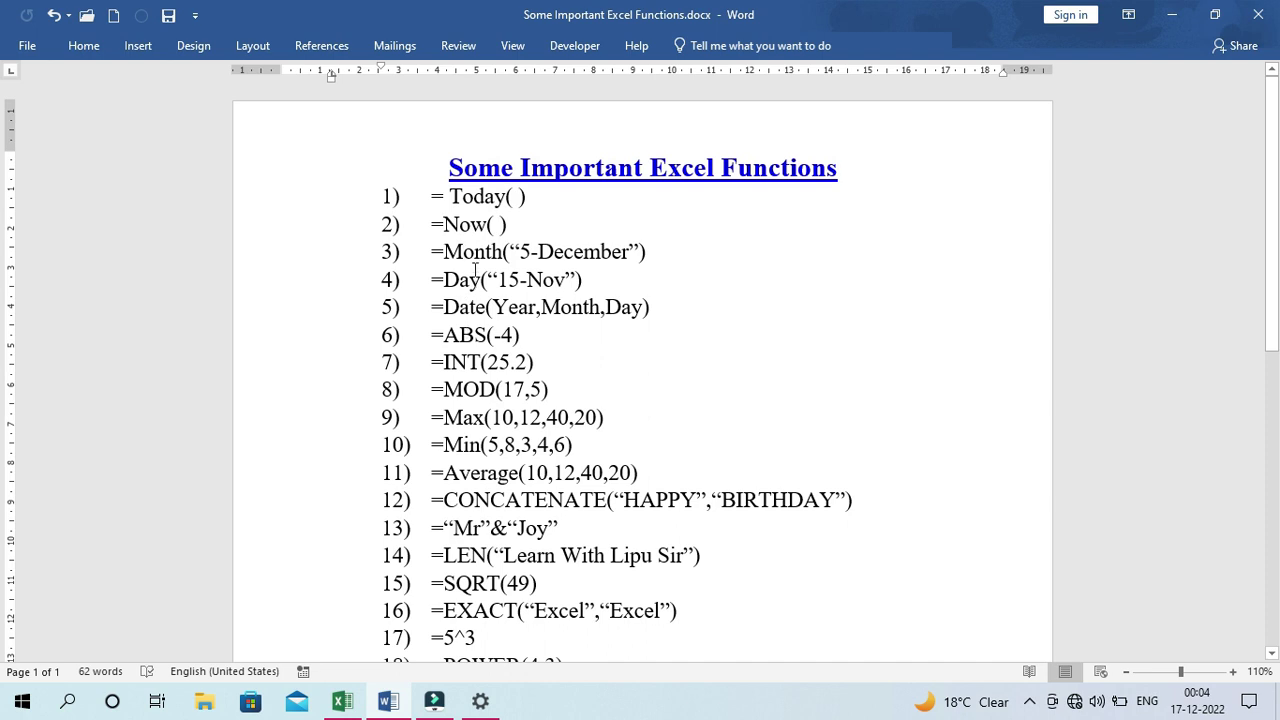
Back in Excel, select the four dates in C2:C5 and pick the first Day cell
key("alt+Tab")
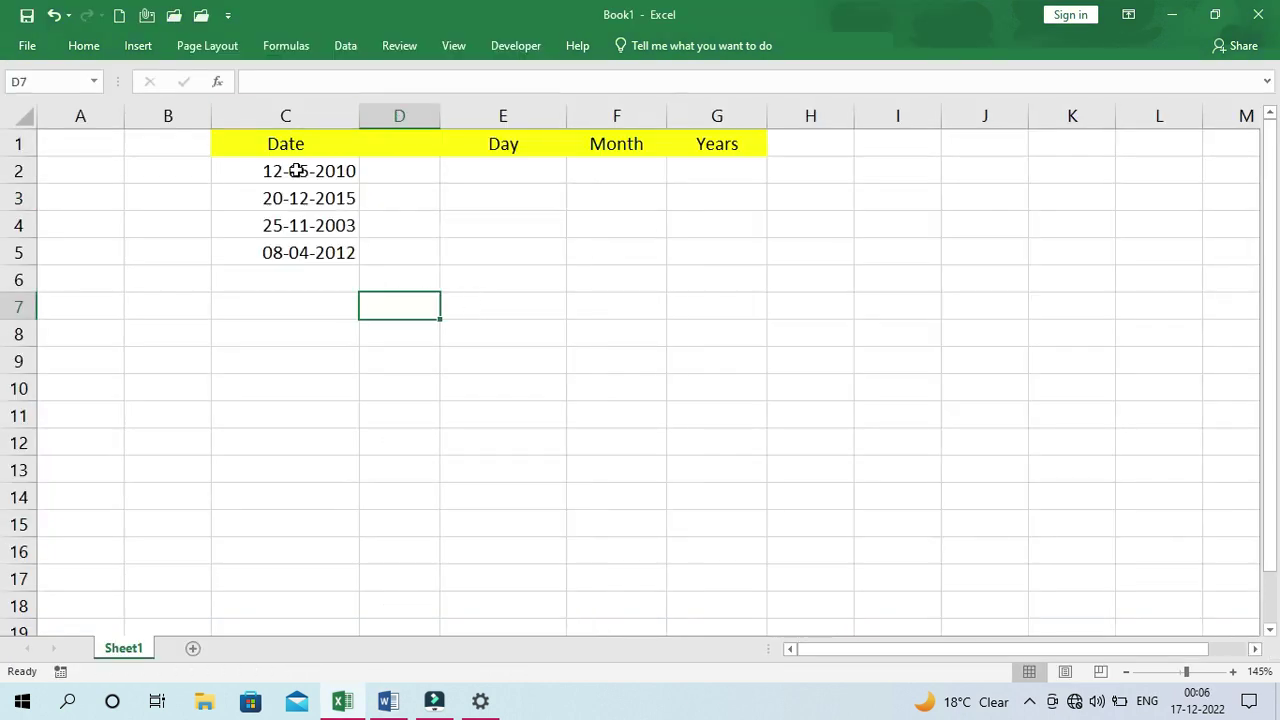
left_click_drag(301, 170, 300, 253)
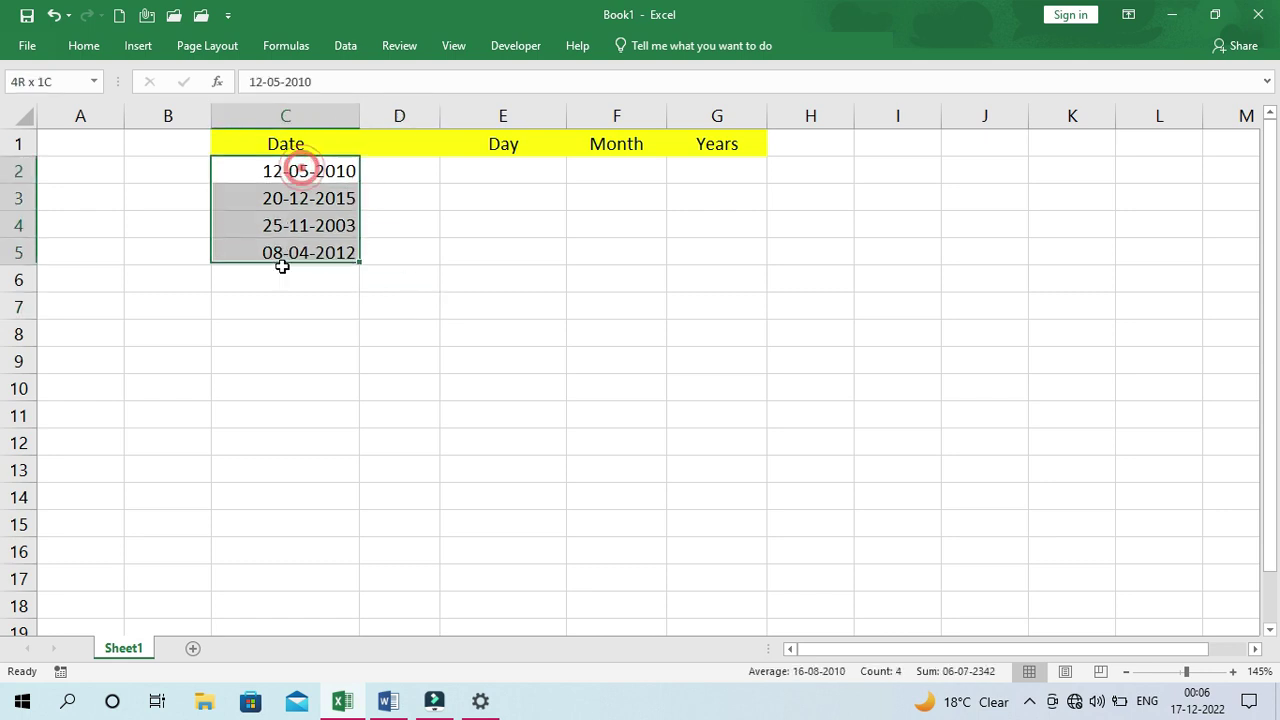
left_click(314, 334)
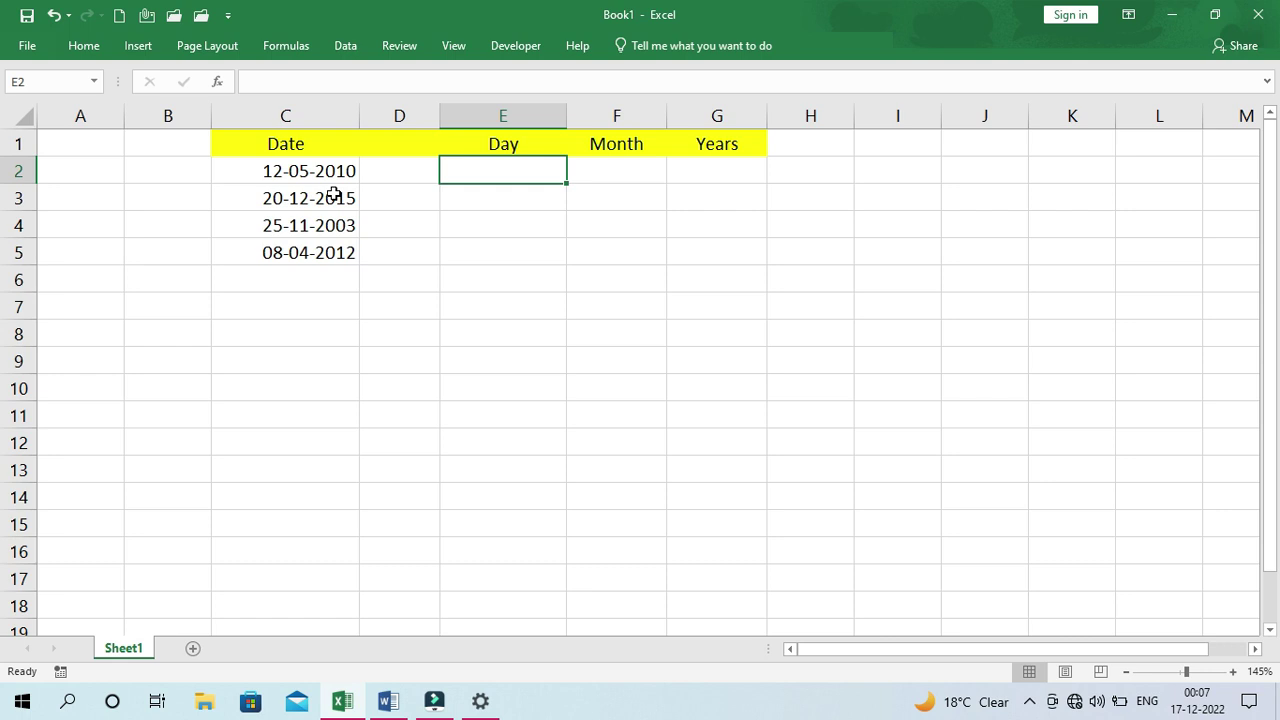
Enter =DAY(C2) in E2 to get the day 12
type("=")
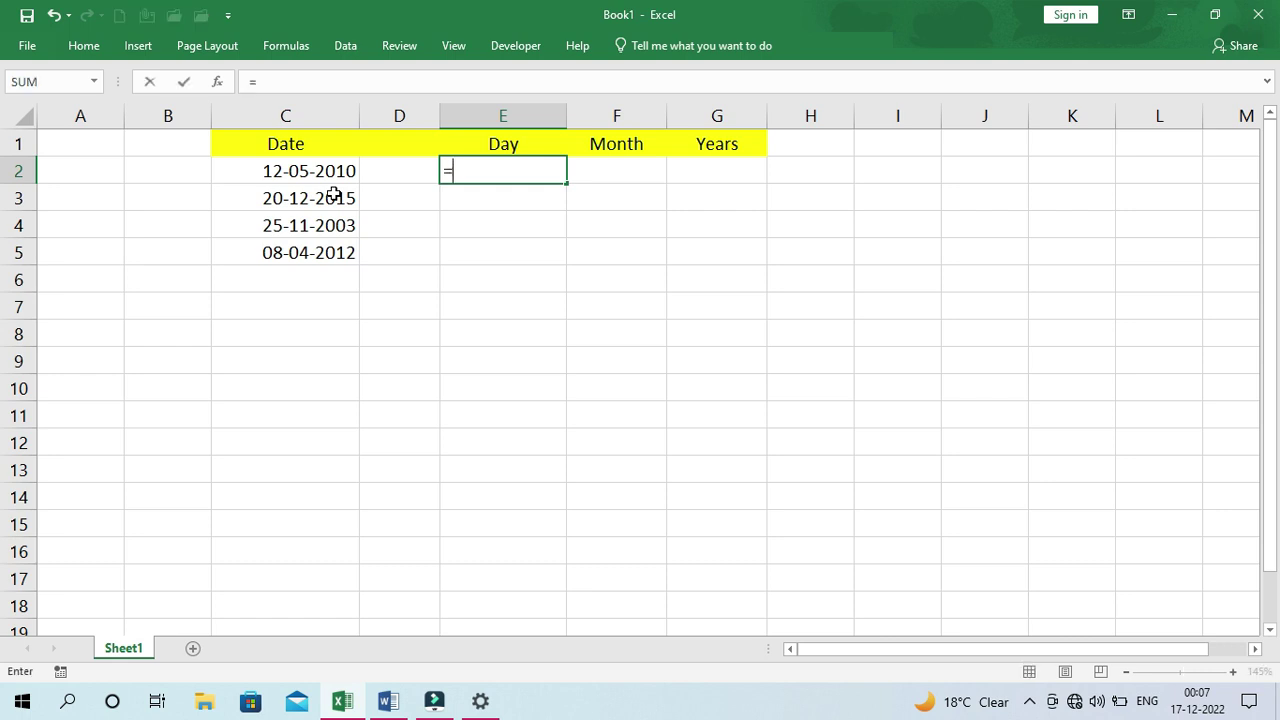
type("day")
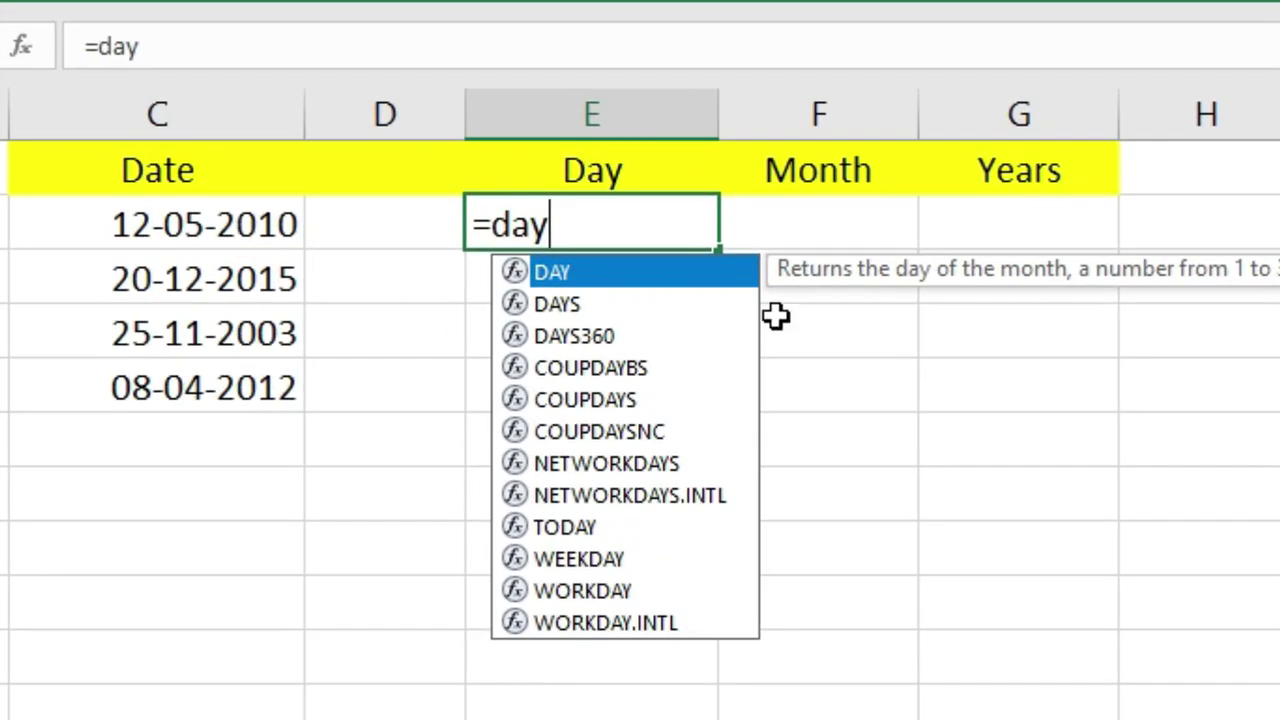
type("(")
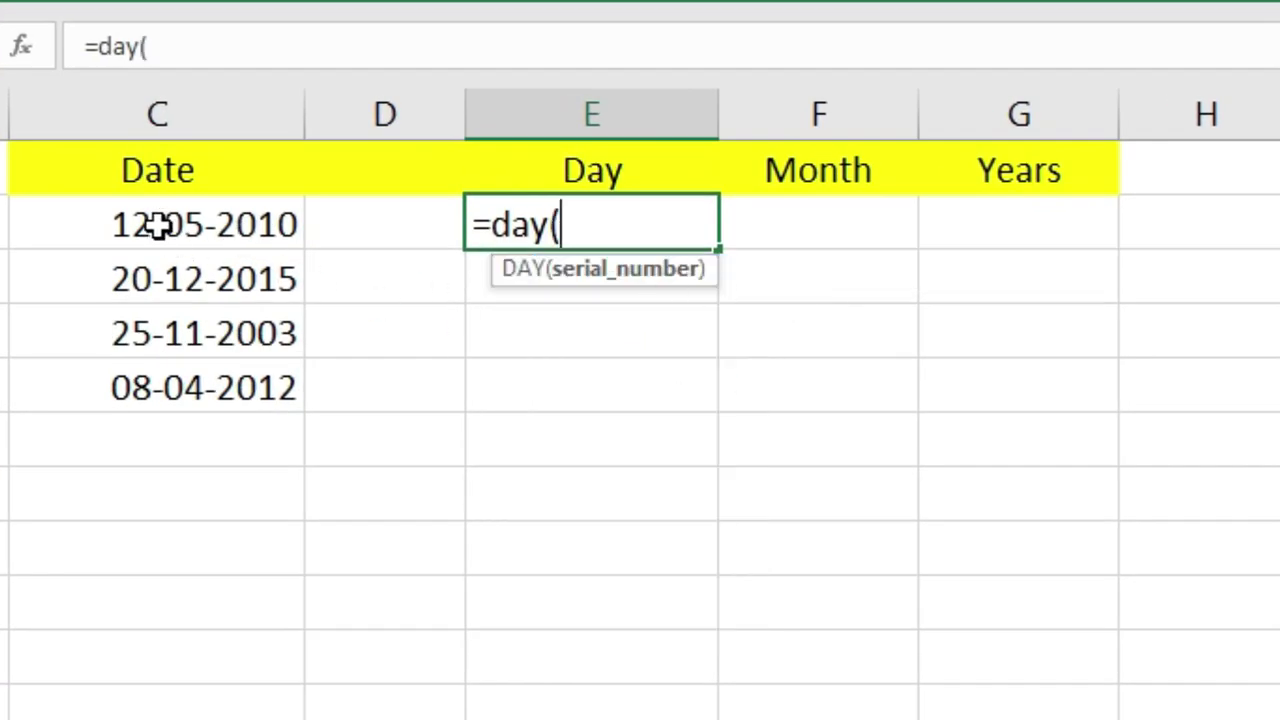
left_click(158, 226)
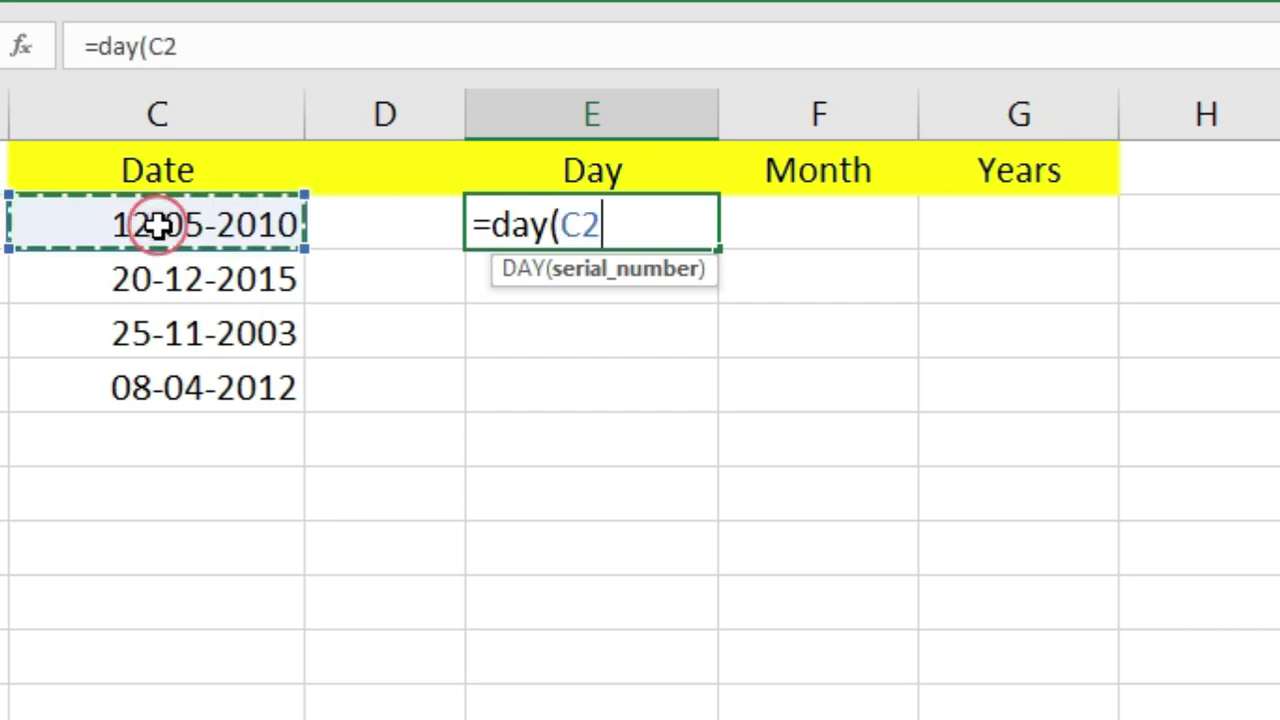
type(")")
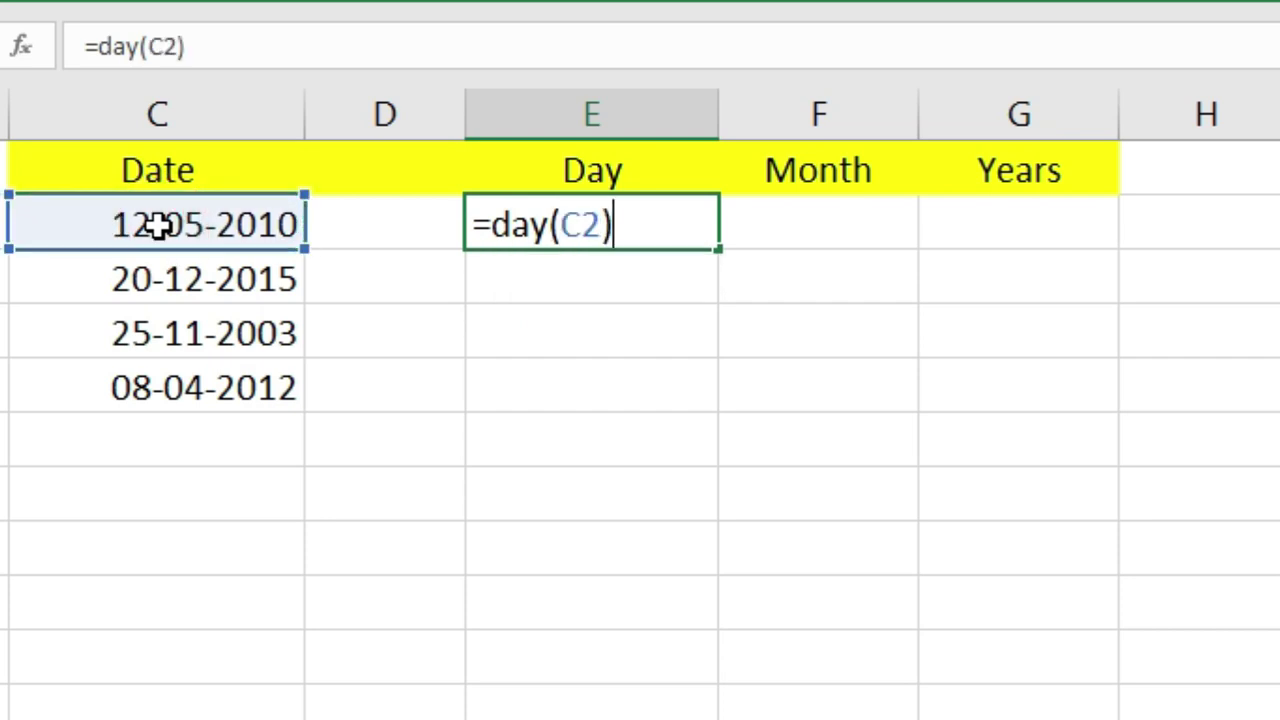
key("Return")
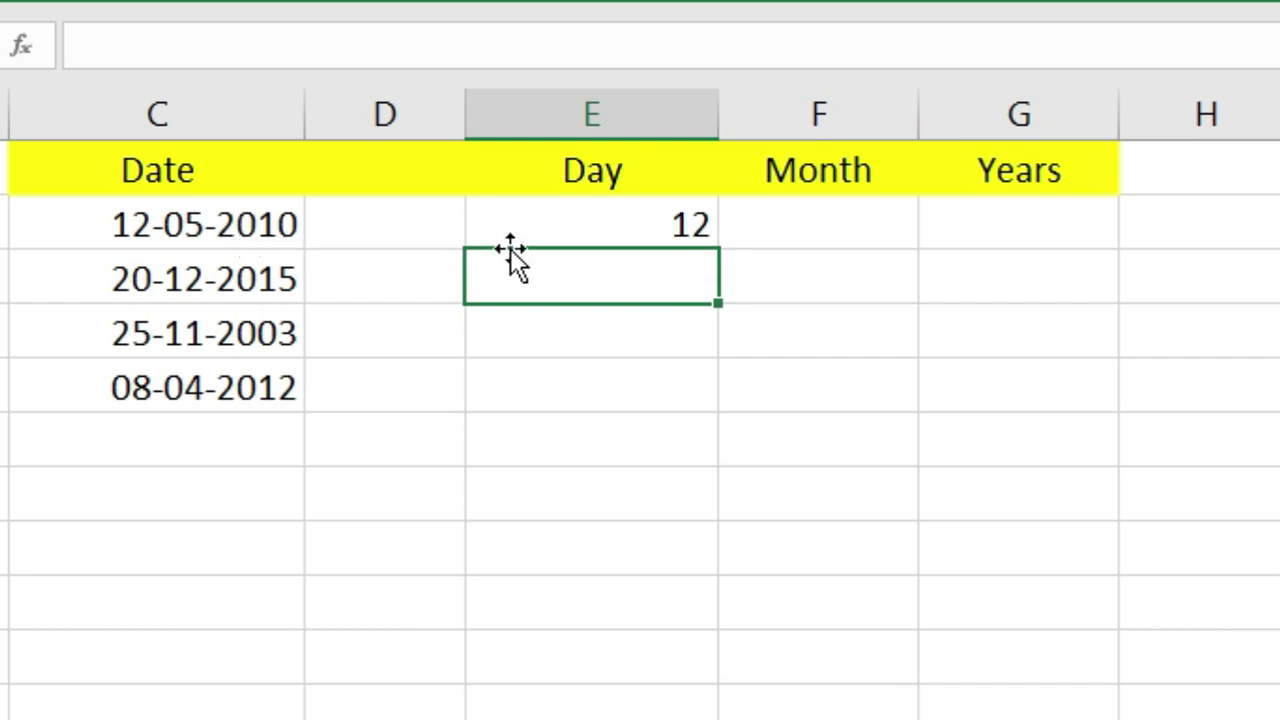
left_click(549, 233)
left_click(549, 233)
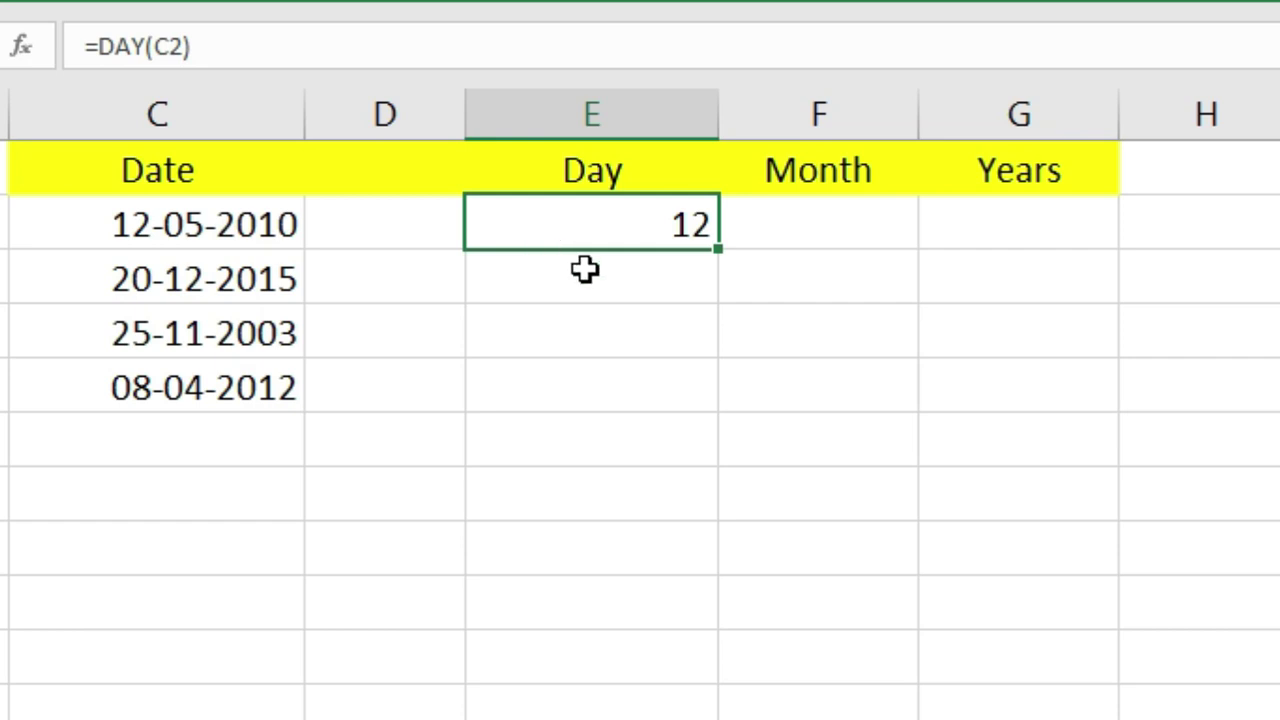
Enter =MONTH(C2) in F2 to get the month 5
left_click(807, 230)
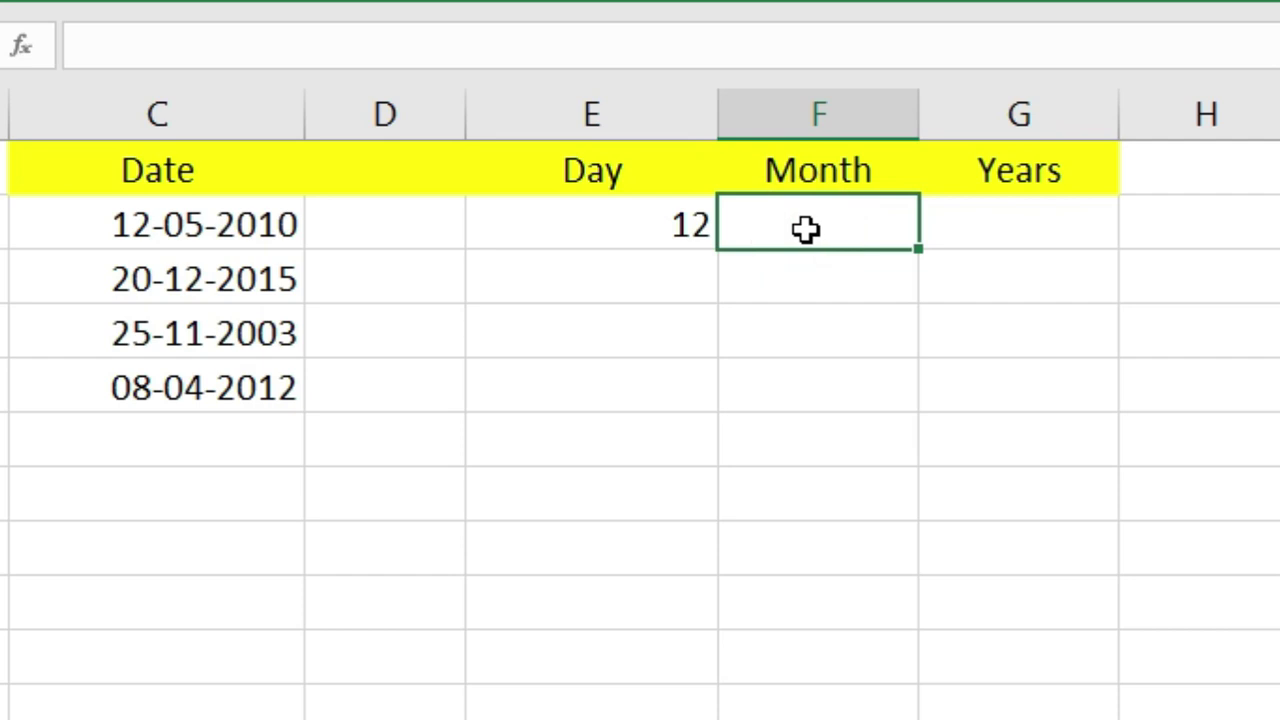
type("=mon")
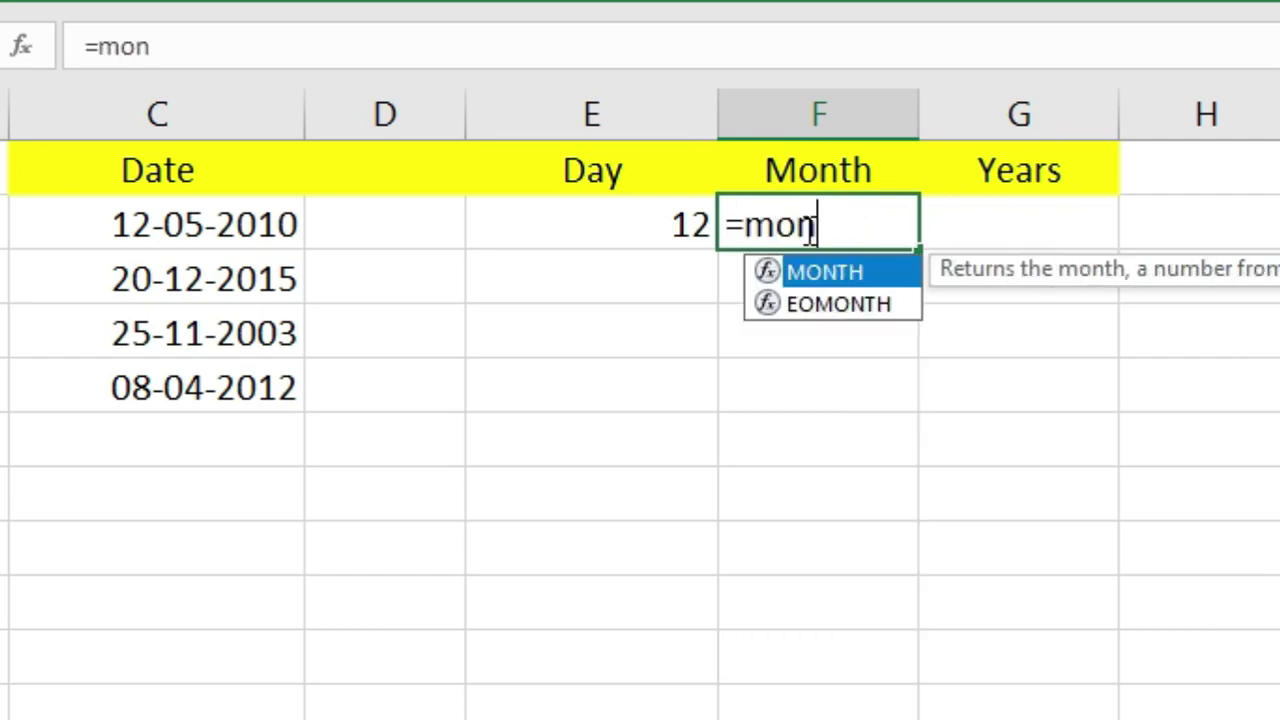
type("th")
type("(")
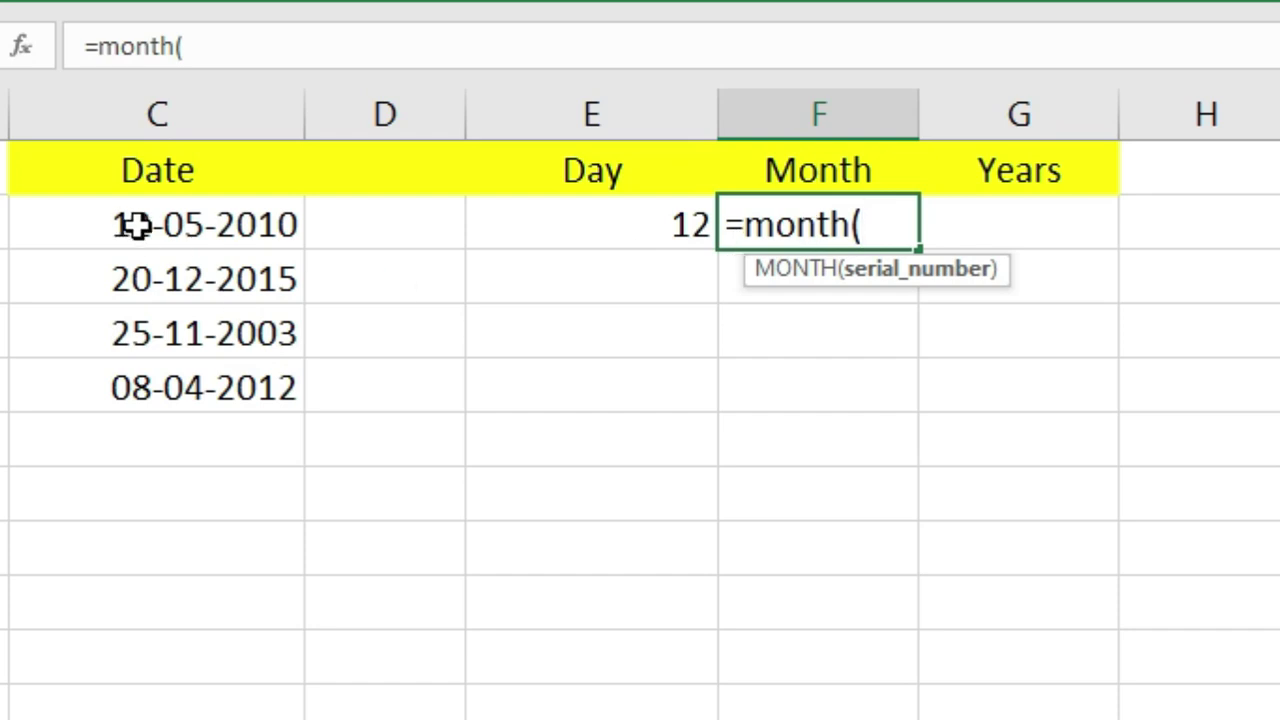
left_click(138, 225)
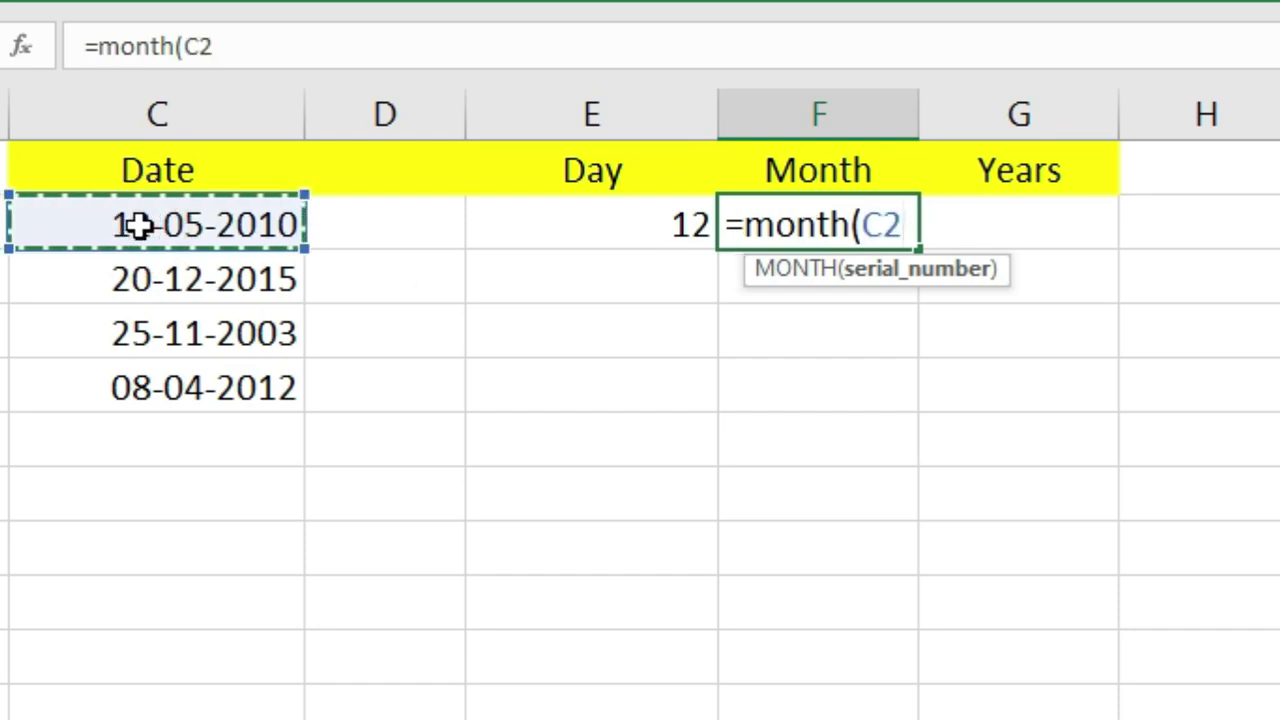
type(")")
key("Return")
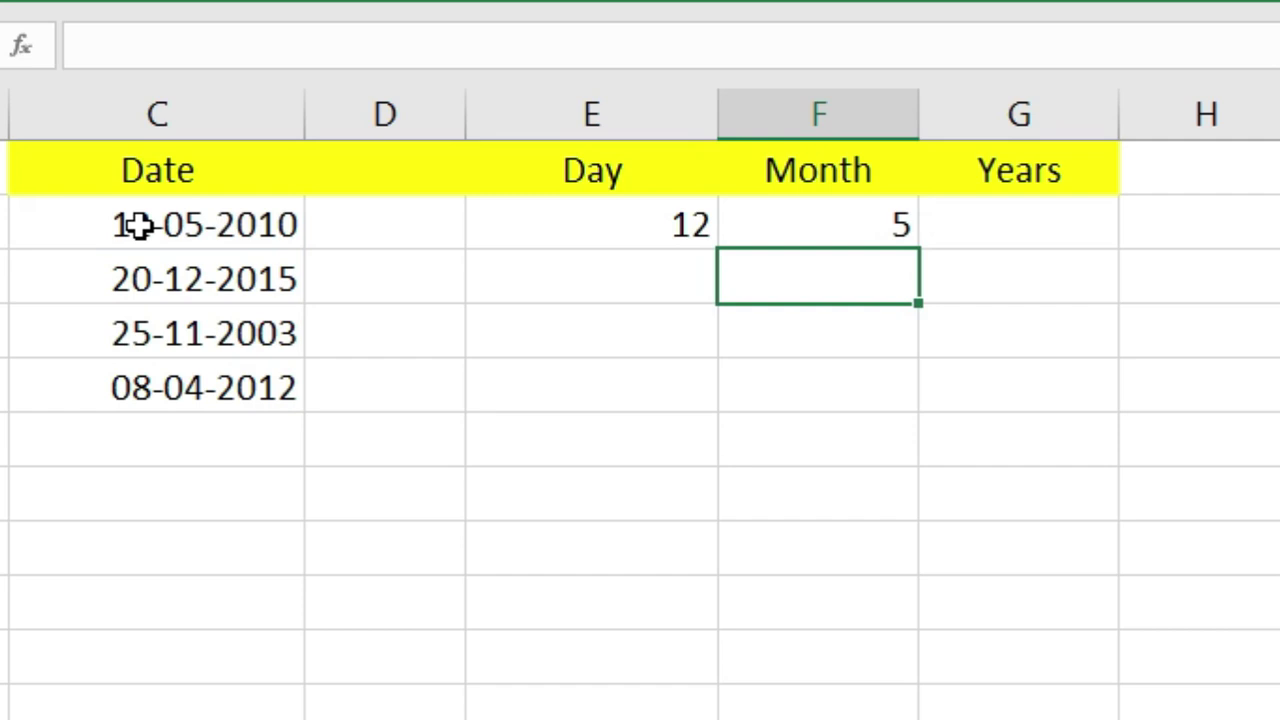
left_click(175, 228)
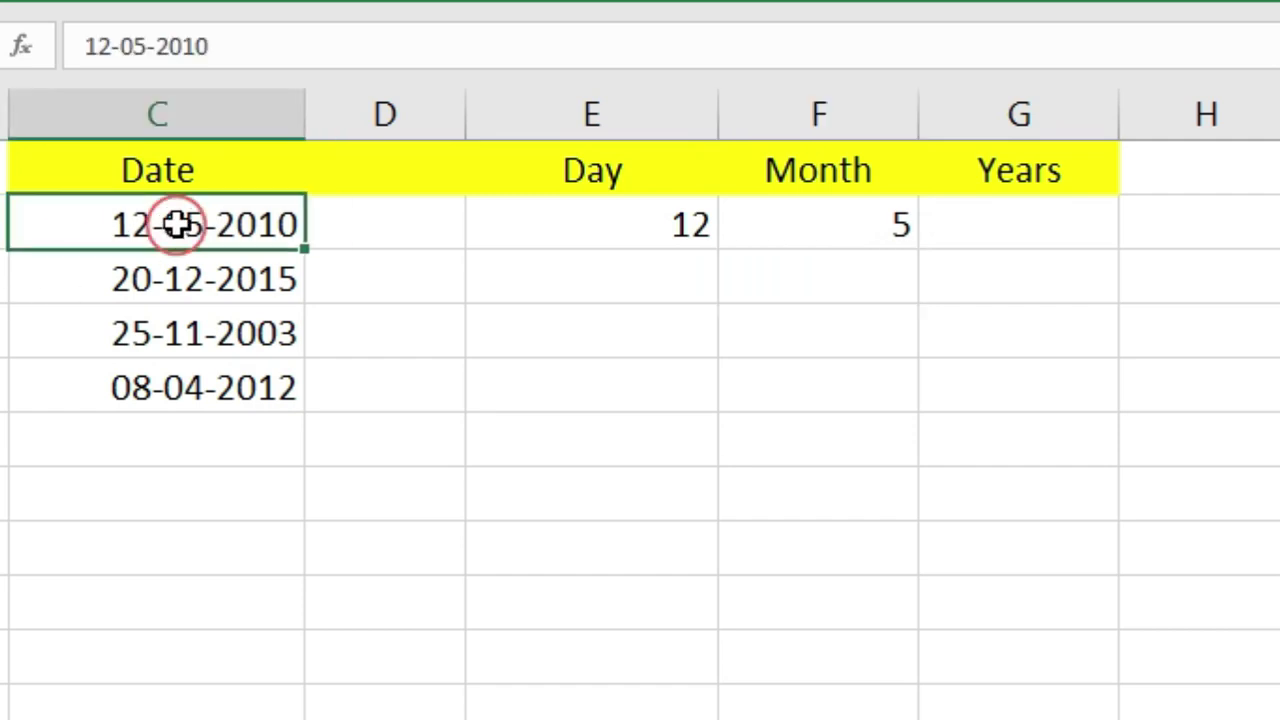
left_click(822, 207)
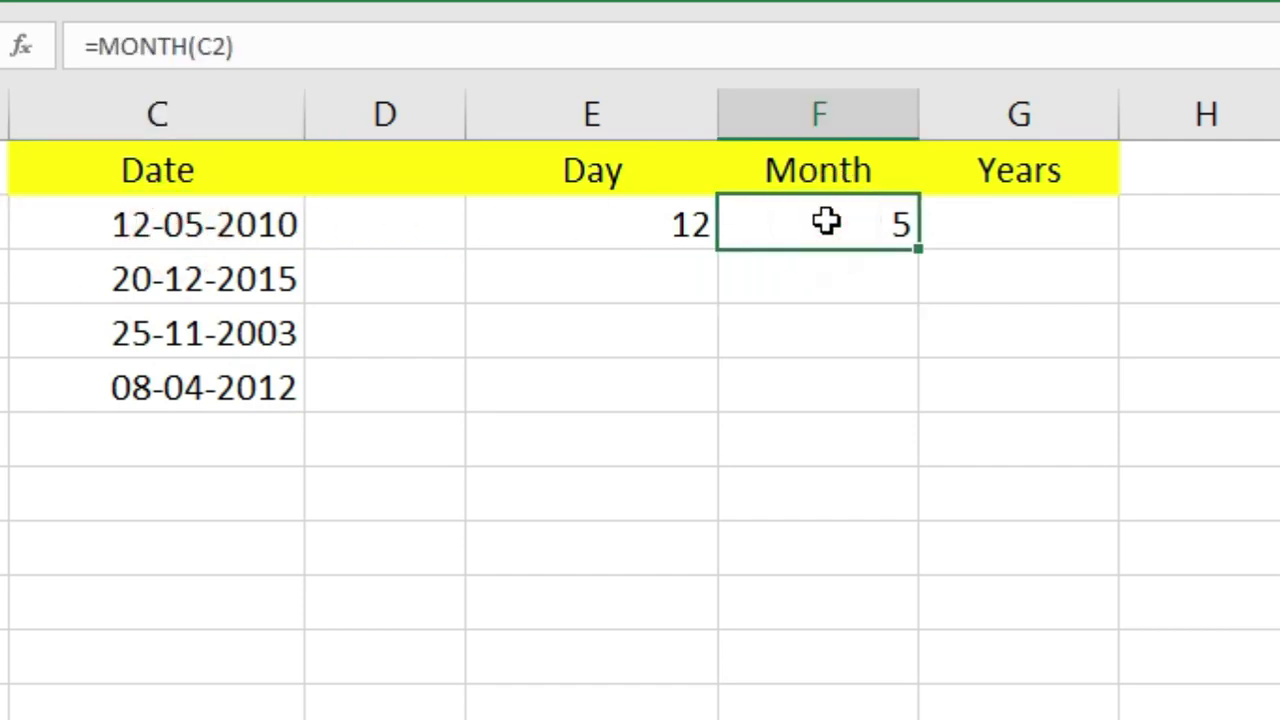
Enter =YEAR(C2) in G2 to get the year 2010
left_click(1004, 227)
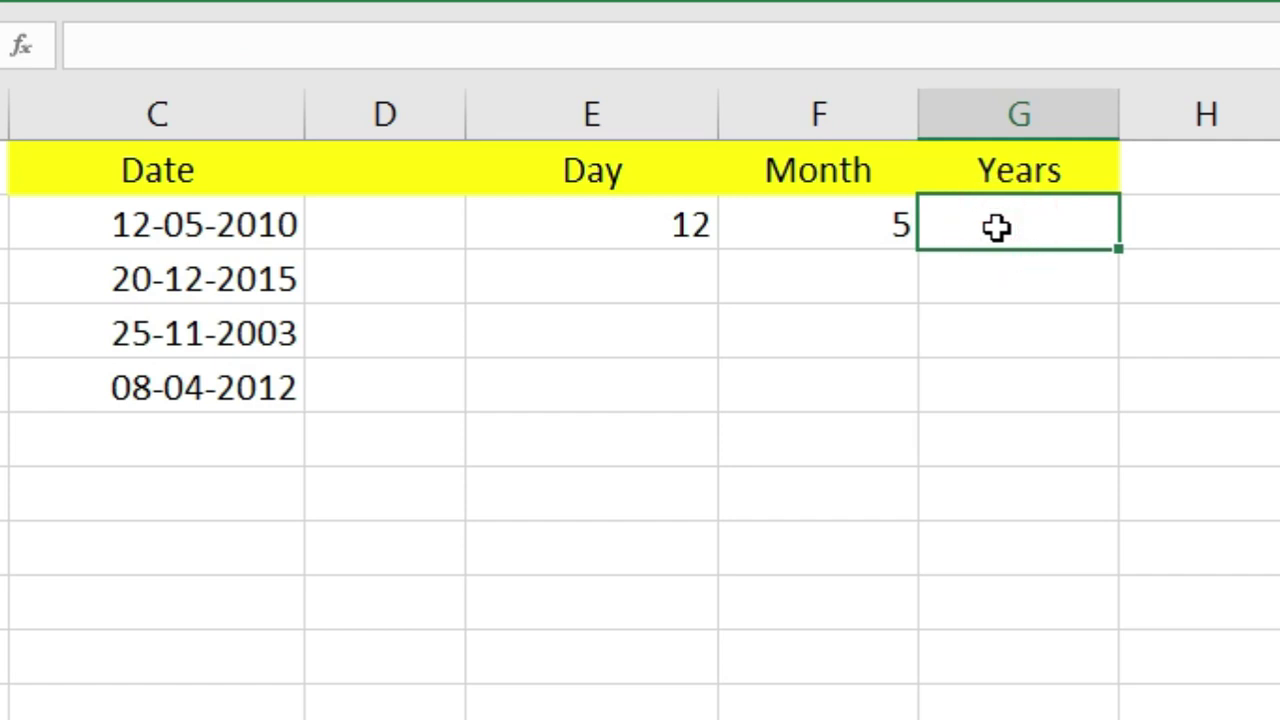
type("=year")
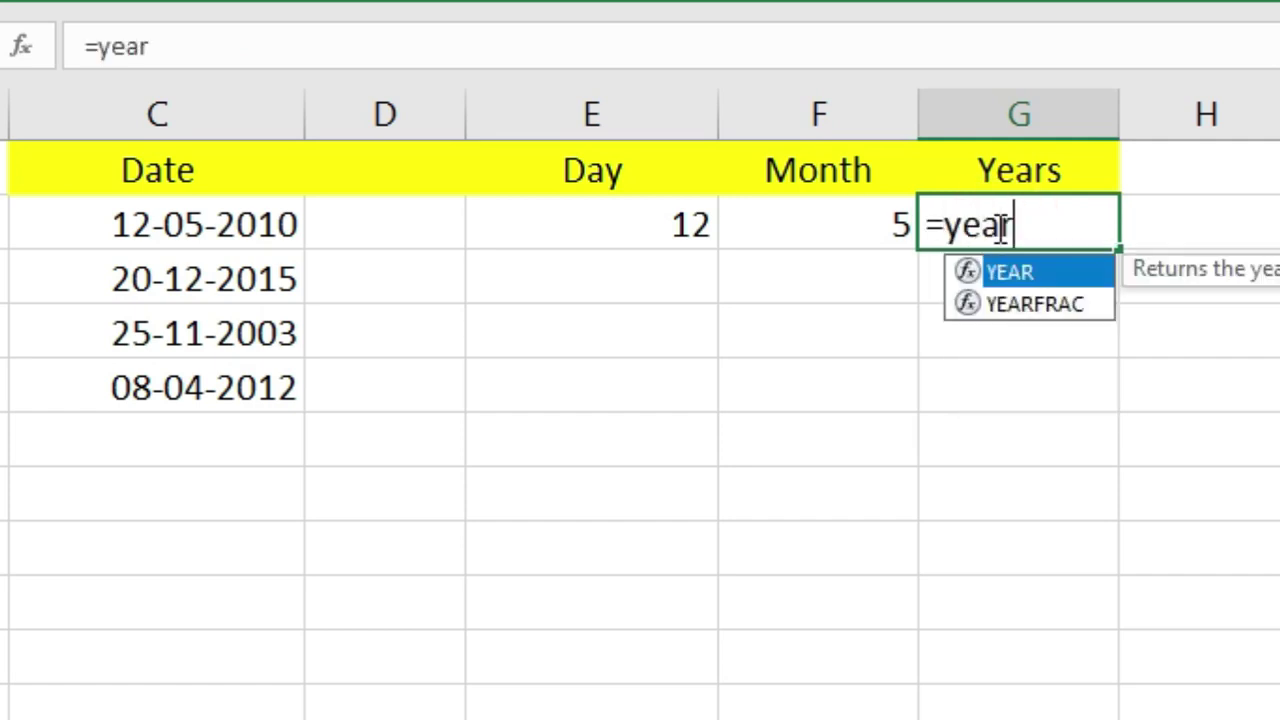
type("(")
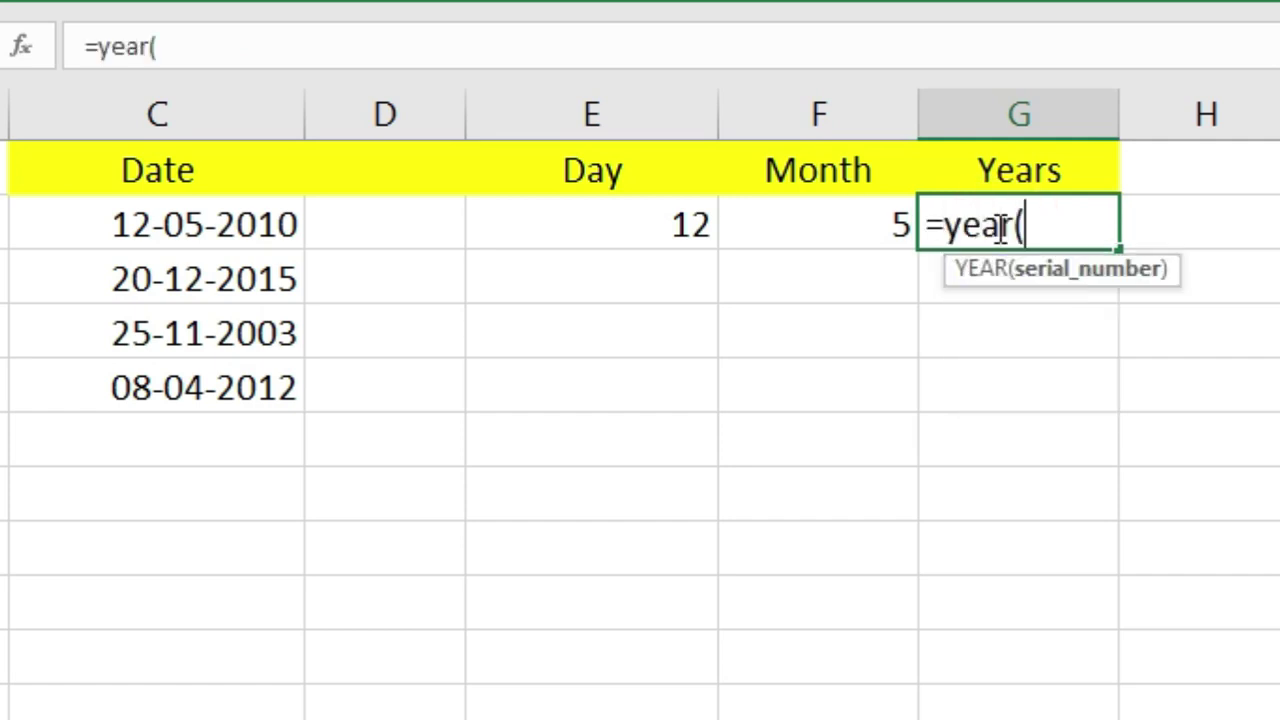
left_click(138, 228)
type(")")
key("ctrl+Return")
key("Return")
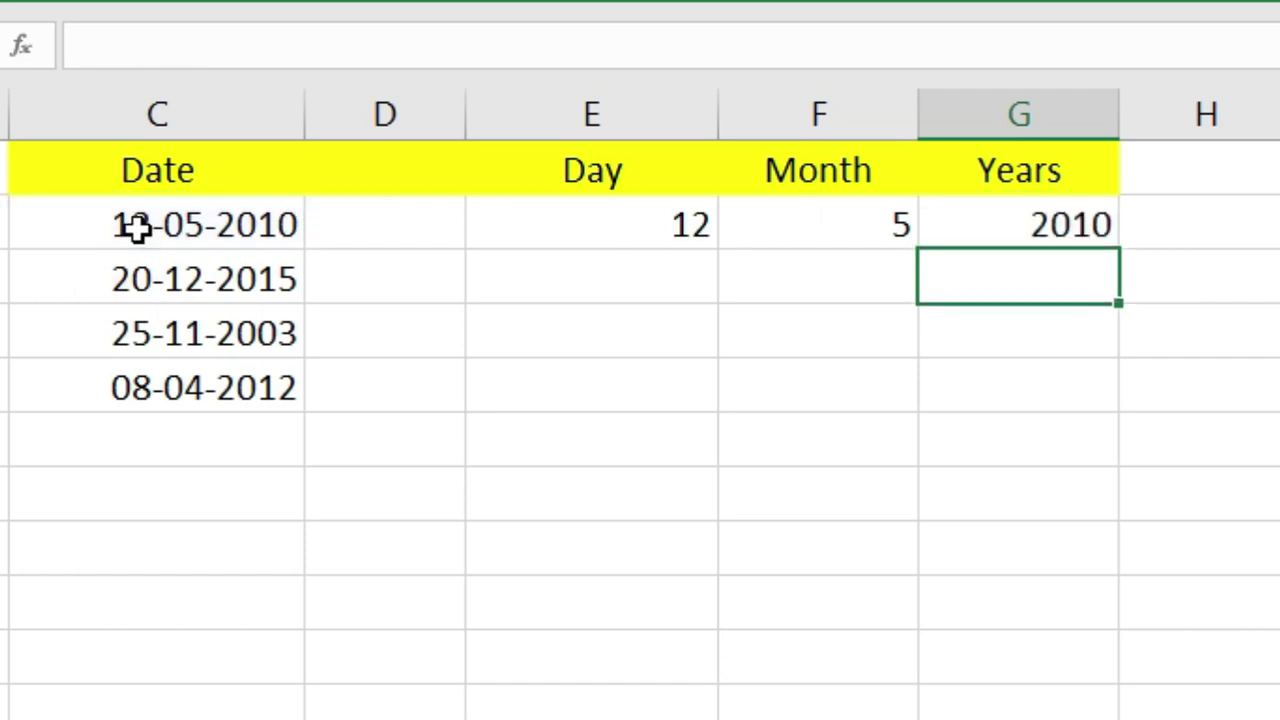
left_click(150, 227)
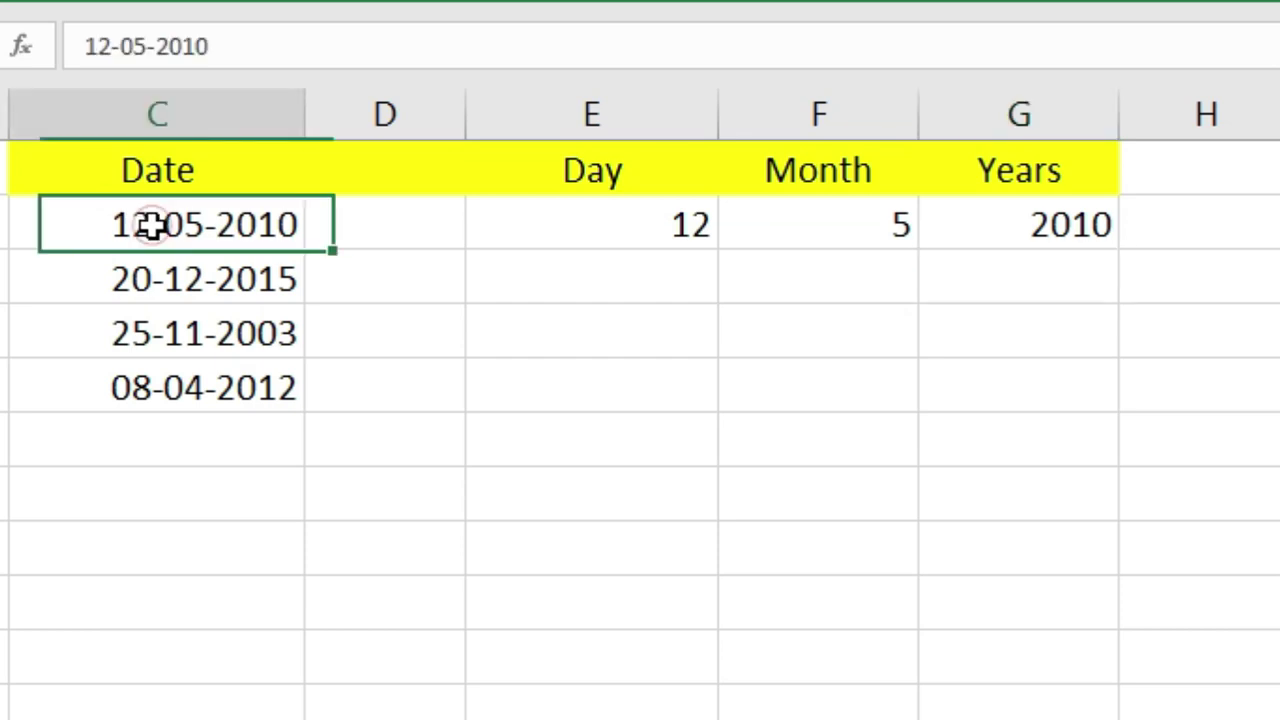
left_click(1072, 232)
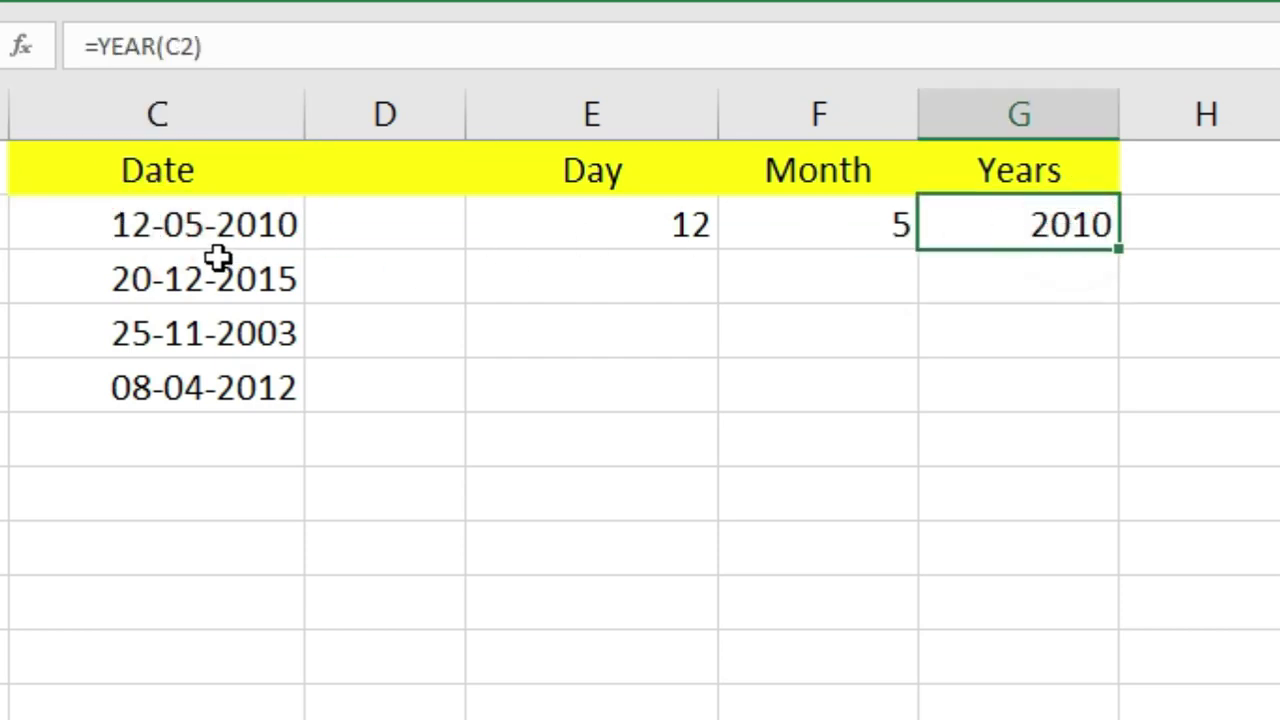
Compare the DAY, MONTH and YEAR formulas in E2:G2 against the date in C2
left_click(197, 232)
left_click(589, 236)
left_click(827, 226)
left_click(1038, 224)
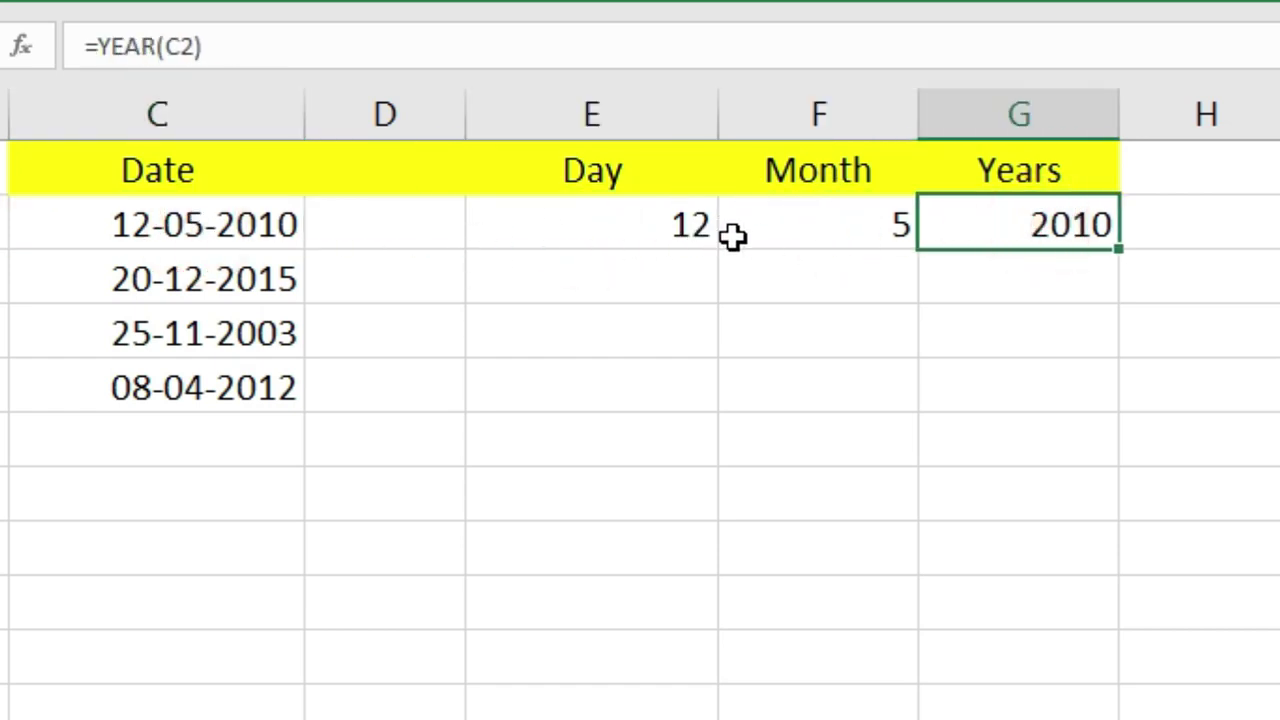
left_click(648, 230)
left_click(855, 228)
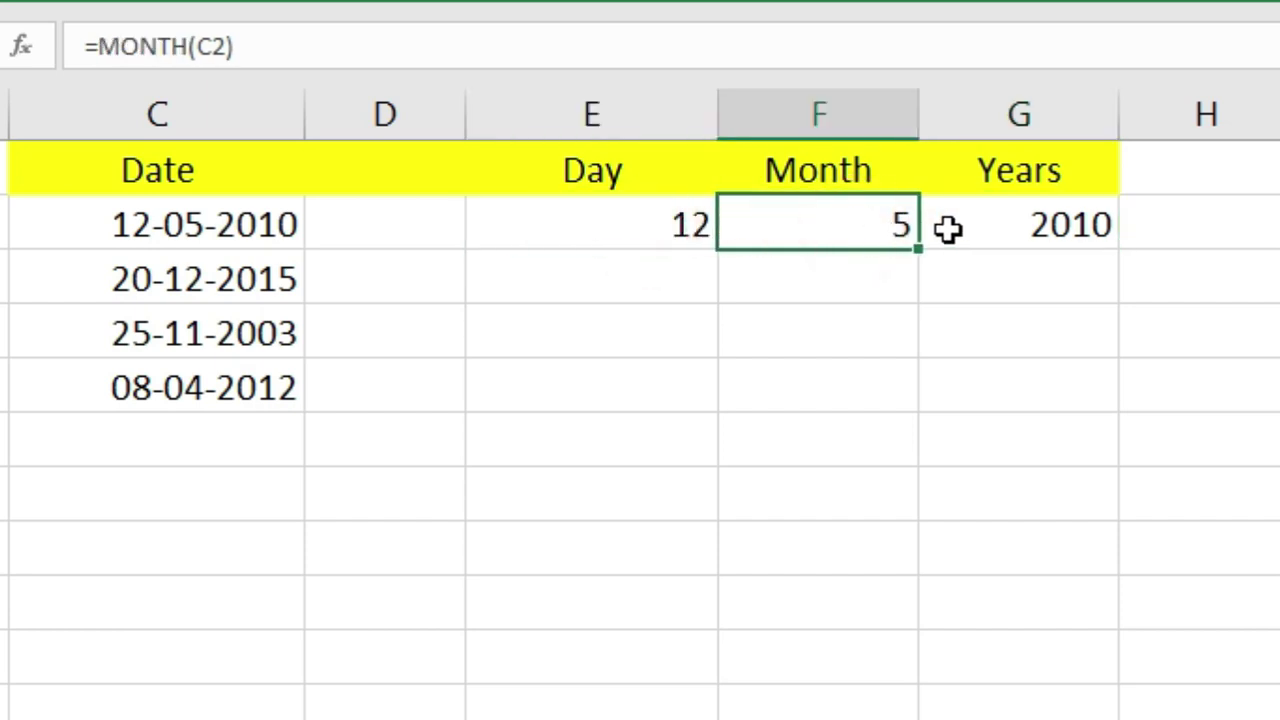
left_click(1038, 228)
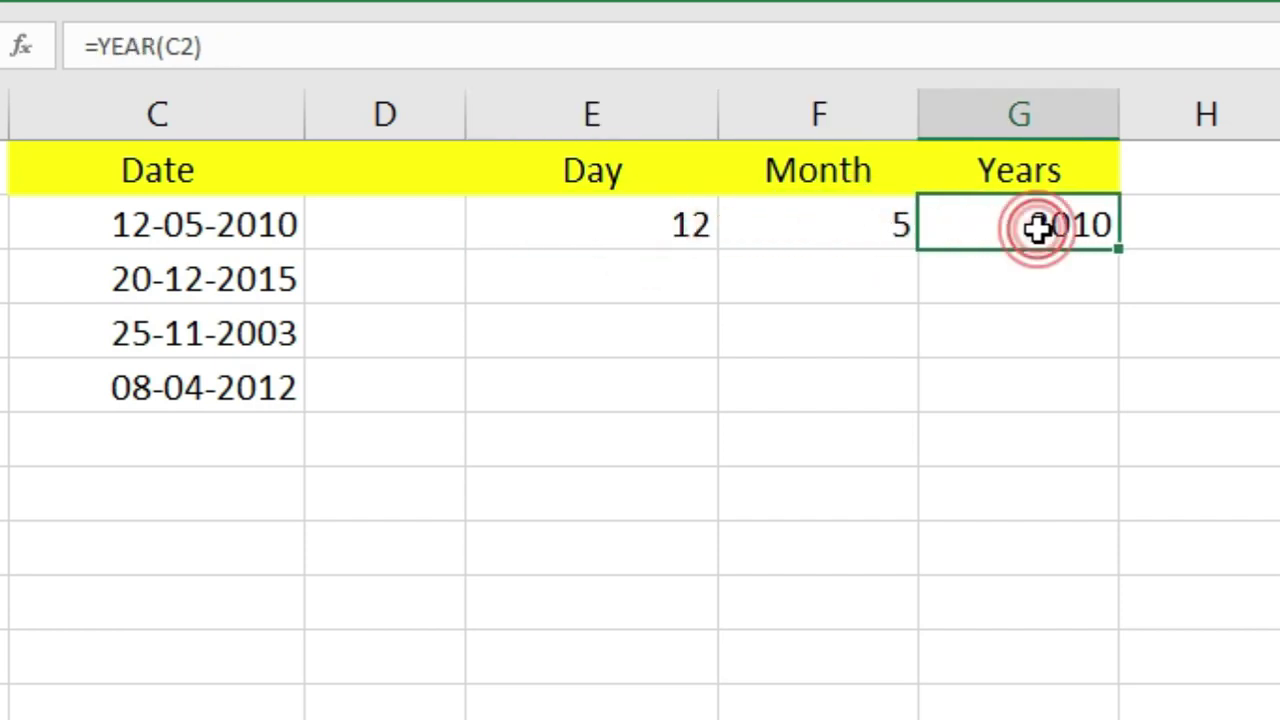
left_click(515, 234)
left_click(866, 234)
left_click(948, 229)
Fill the E2:G2 formulas down to row 5 and check the Day, Month and Years results
mouse_move(555, 229)
left_mouse_down()
mouse_move(674, 243)
mouse_move(983, 226)
left_mouse_up()
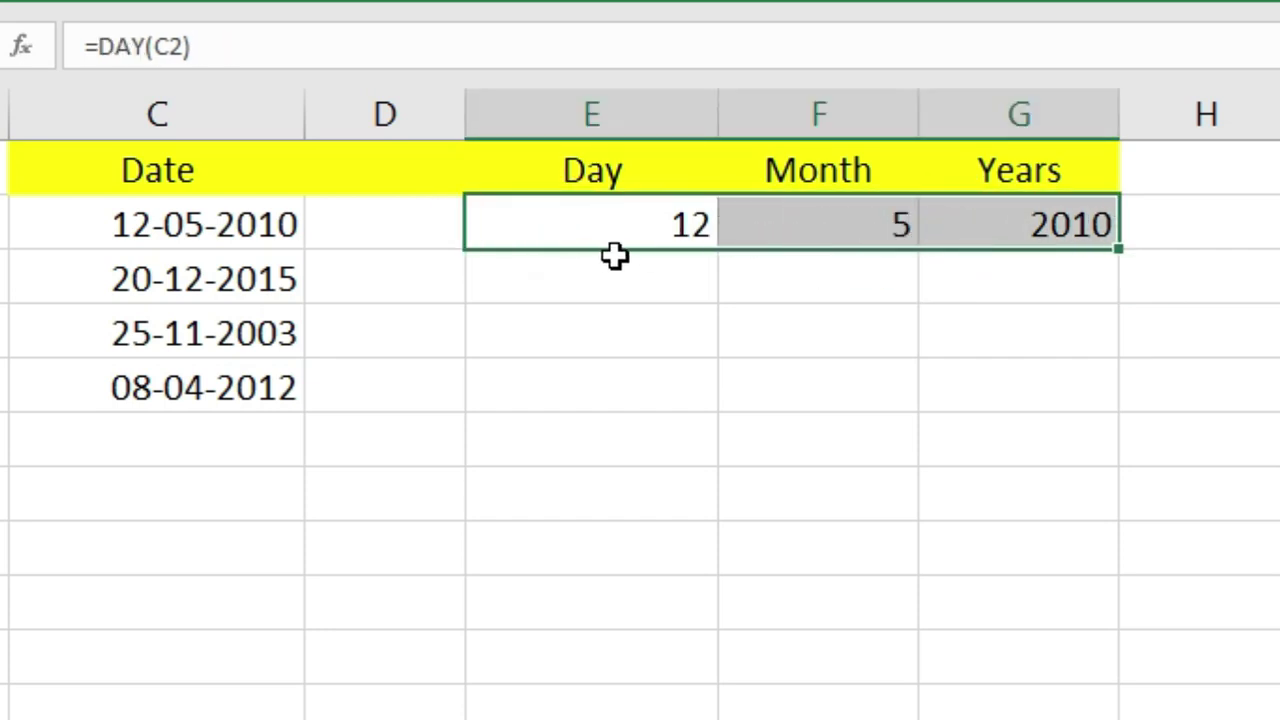
left_click_drag(1120, 250, 1120, 402)
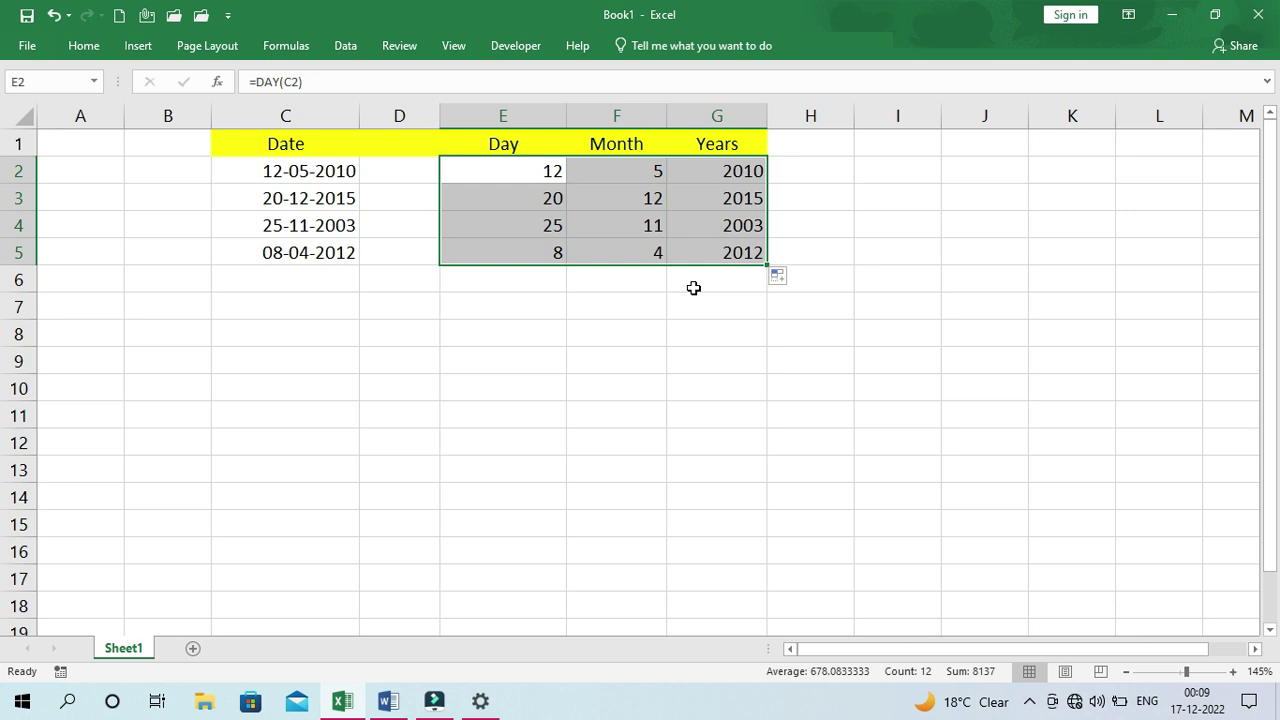
left_click(880, 303)
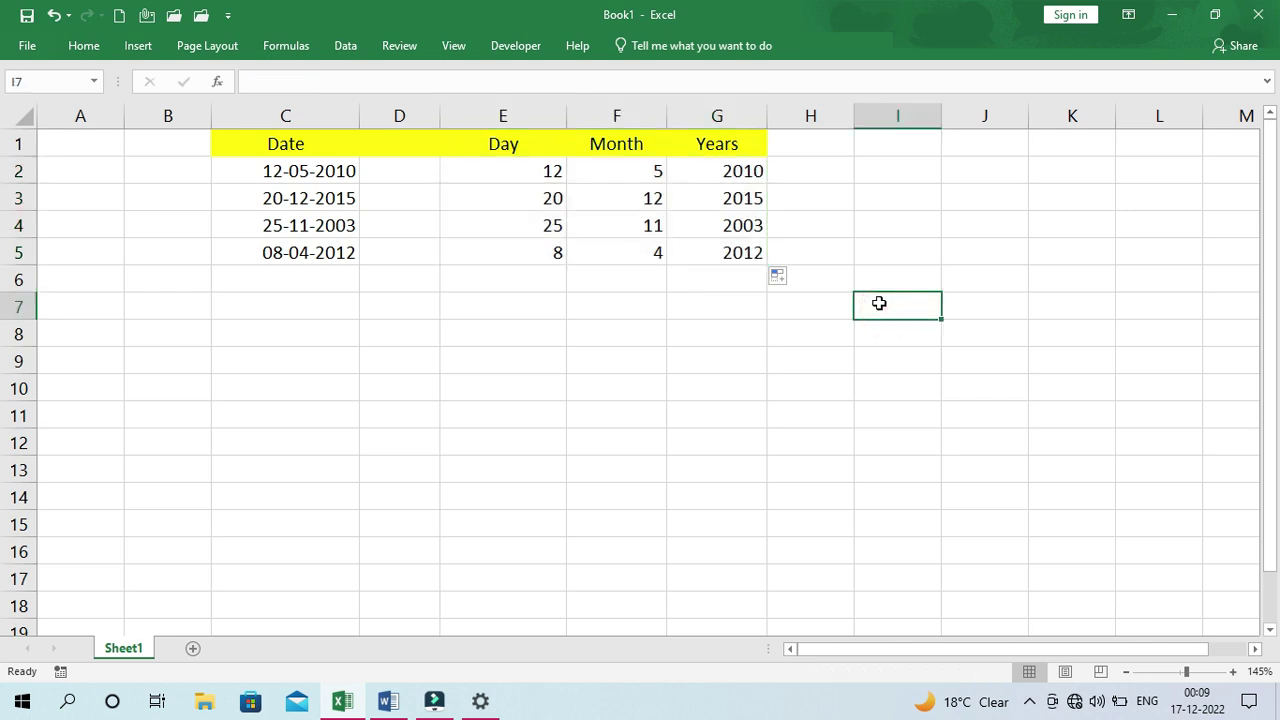
left_click_drag(530, 171, 500, 252)
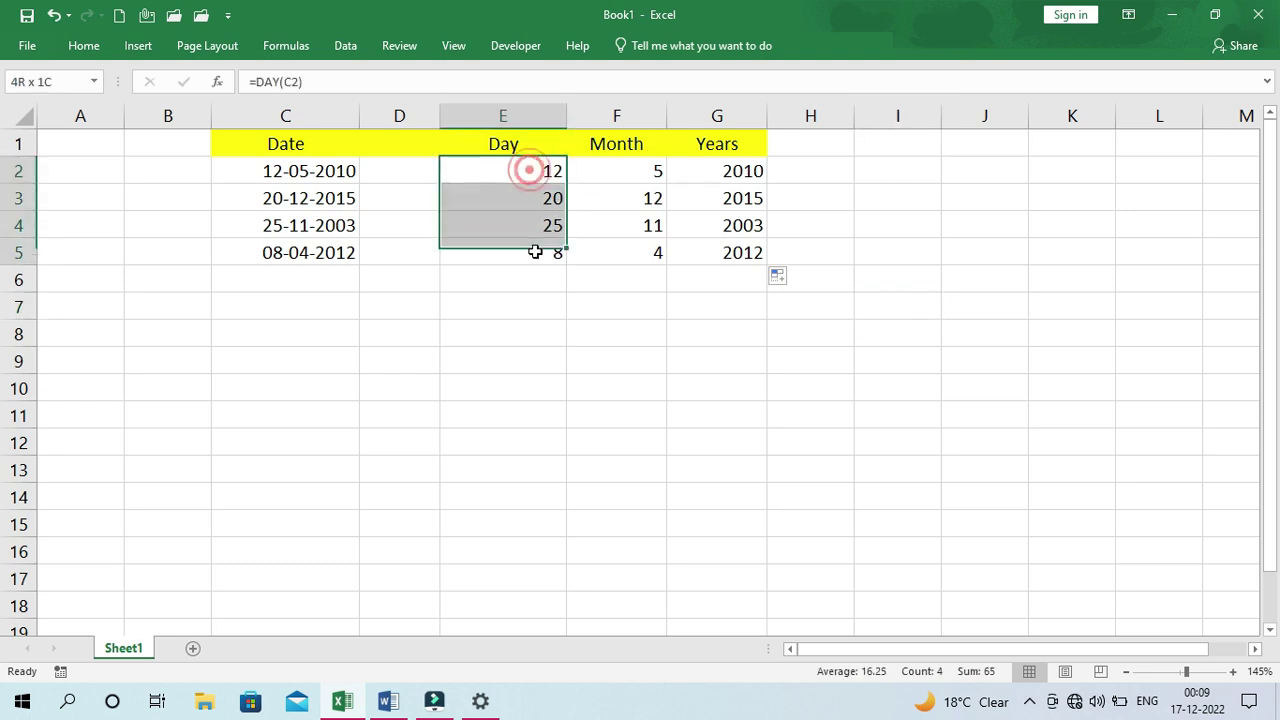
left_click_drag(617, 178, 629, 258)
left_click_drag(743, 171, 743, 258)
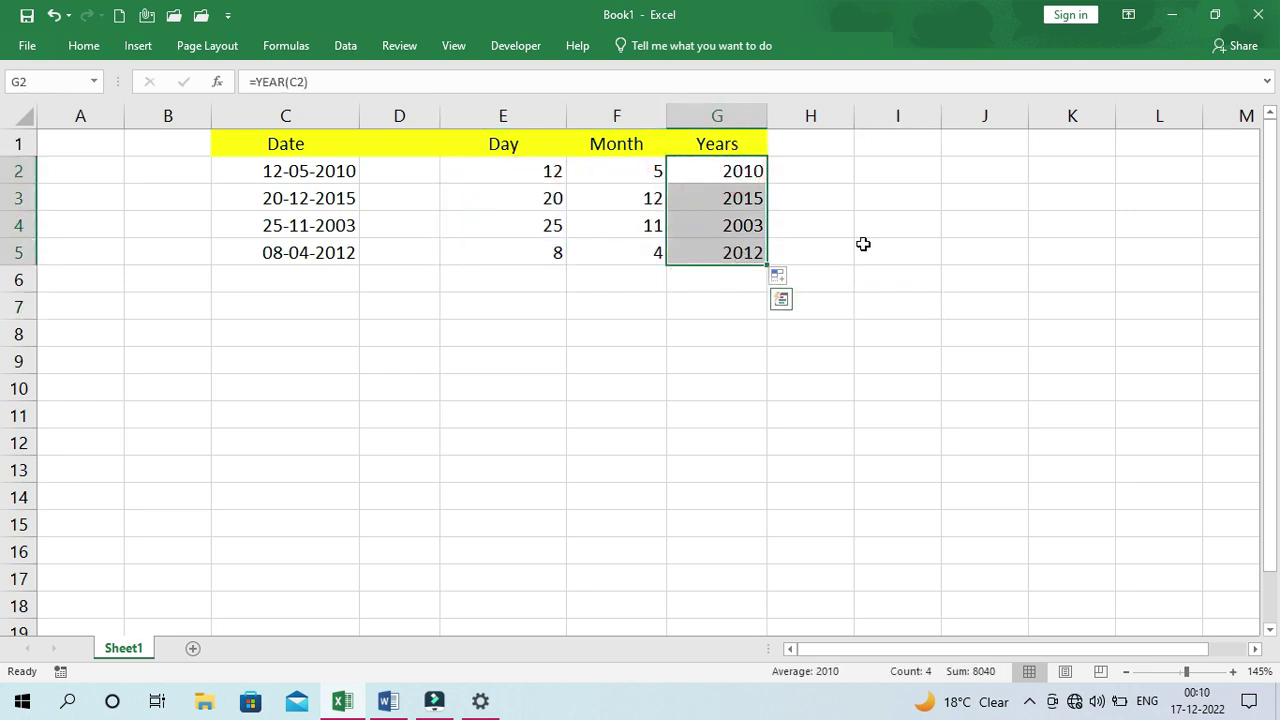
left_click(921, 145)
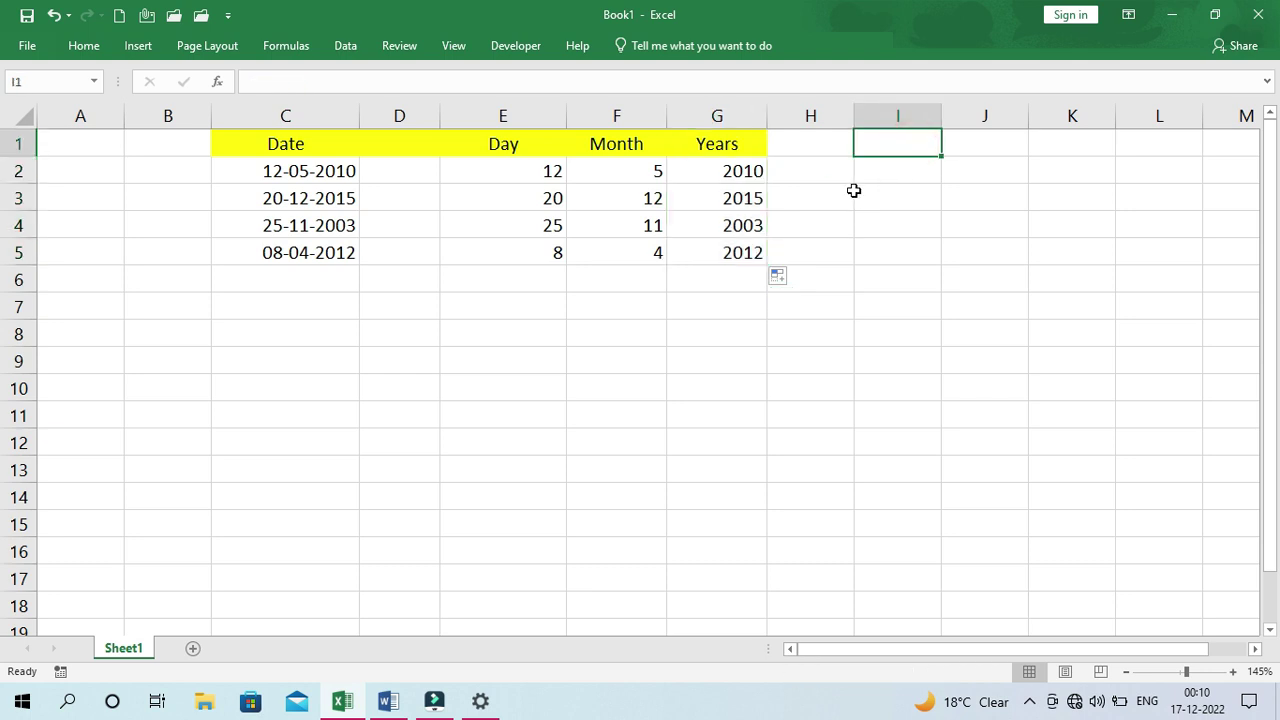
Add a Date heading in I1 and widen column I
type("Date")
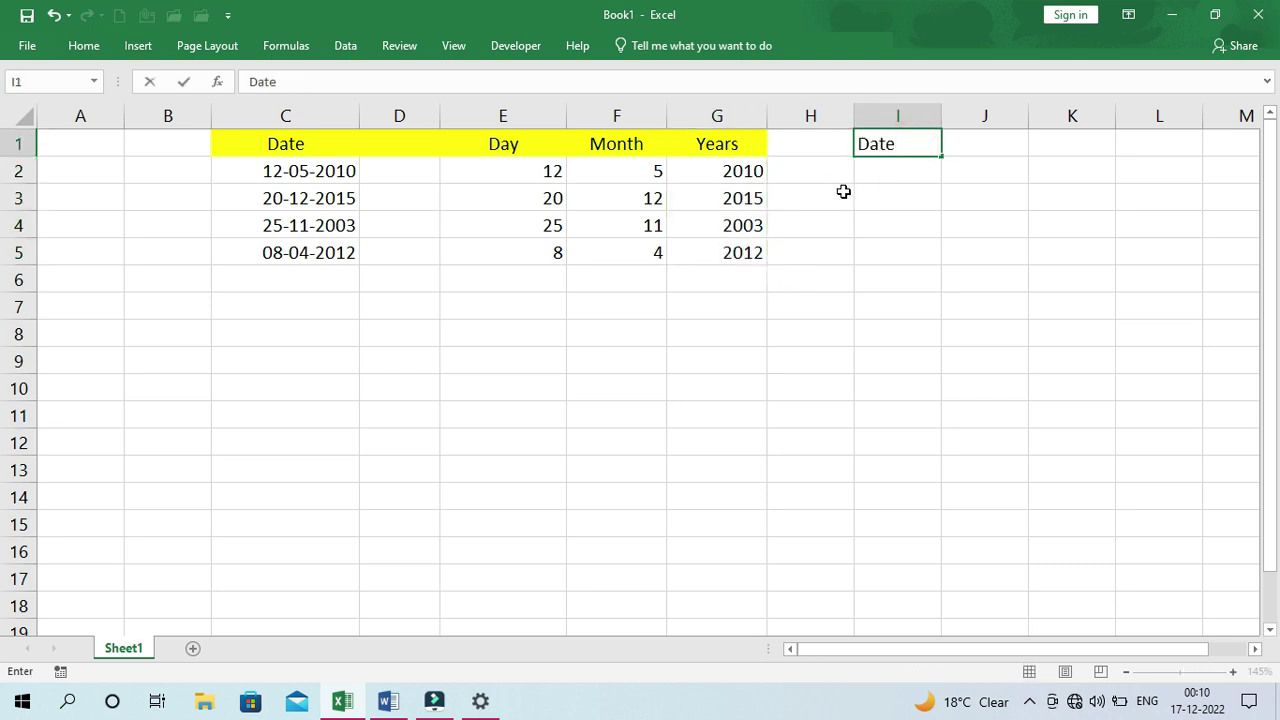
left_click(927, 251)
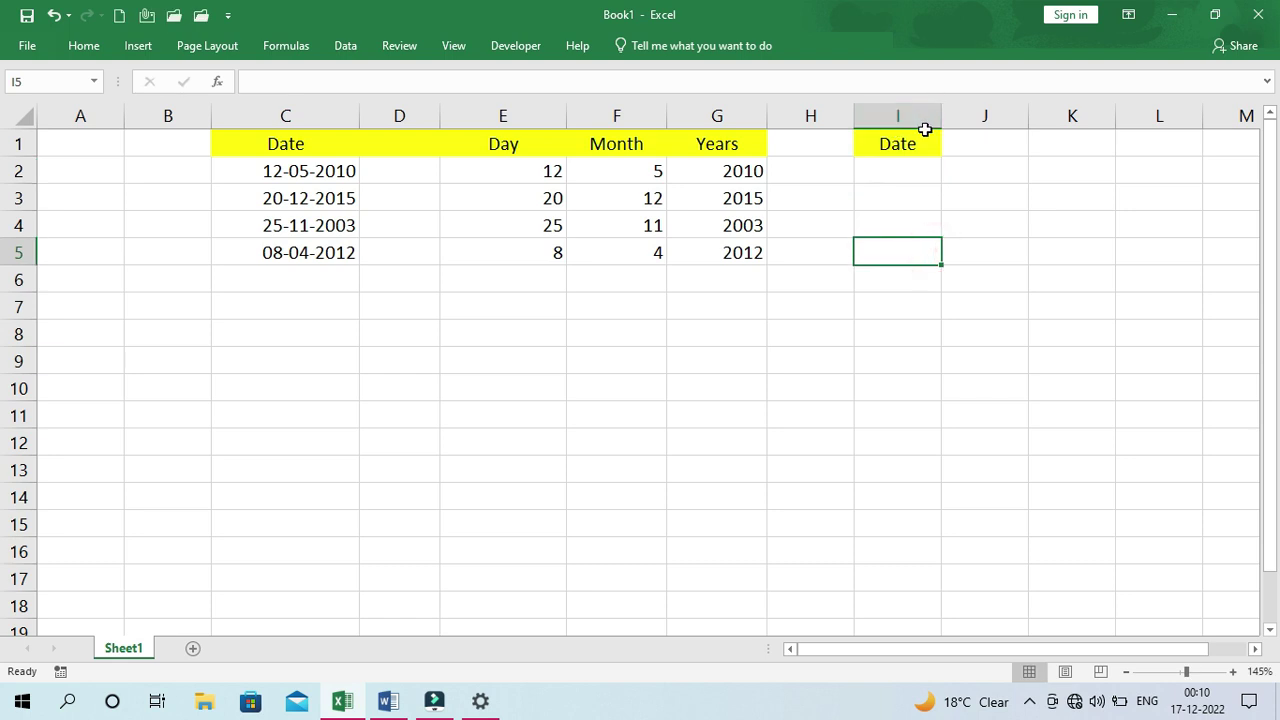
left_click_drag(944, 114, 992, 116)
Enter =DATE(G2,F2,E2) in I2 to rebuild 12-05-2010
left_click(923, 171)
type("=d")
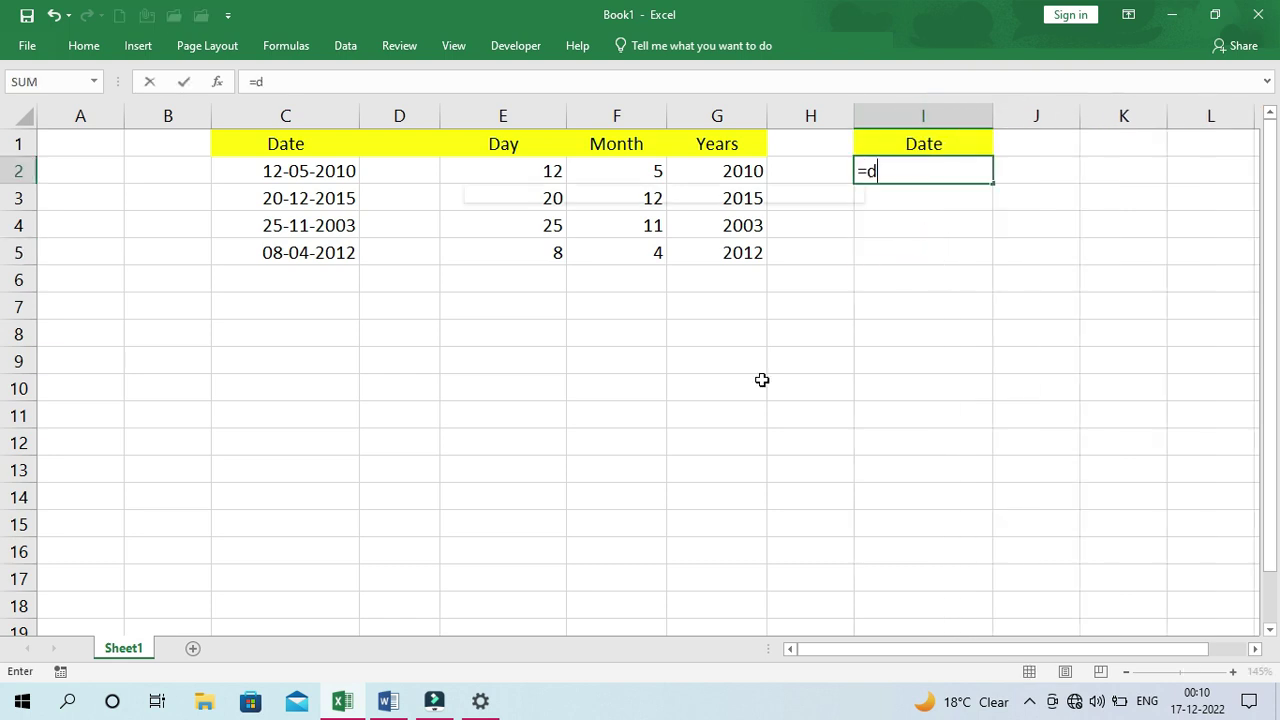
type("ate")
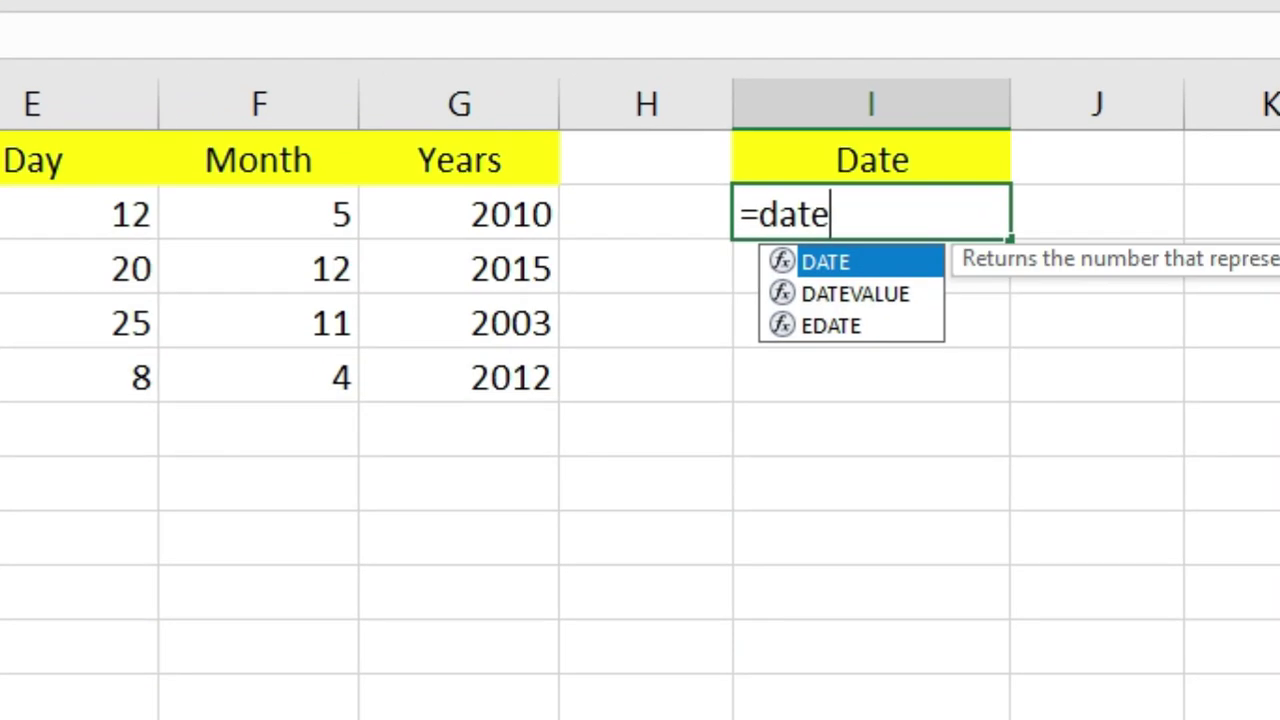
type("(")
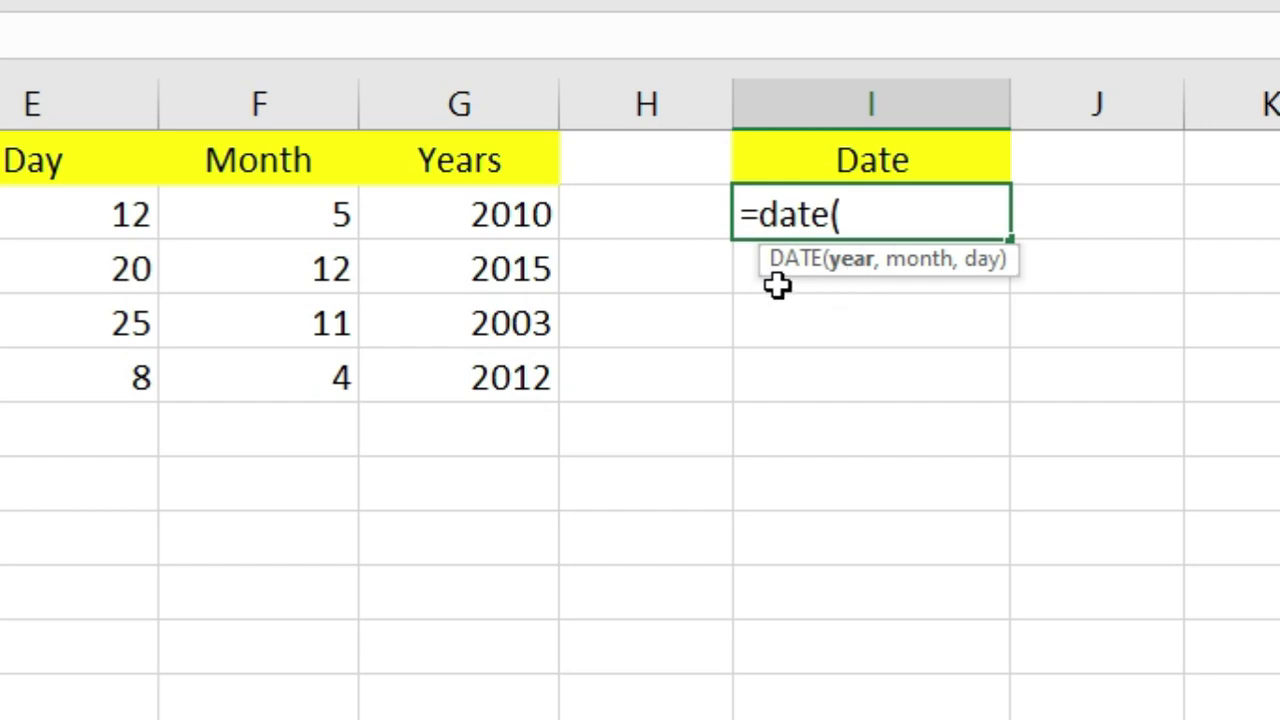
left_click(480, 215)
type(",")
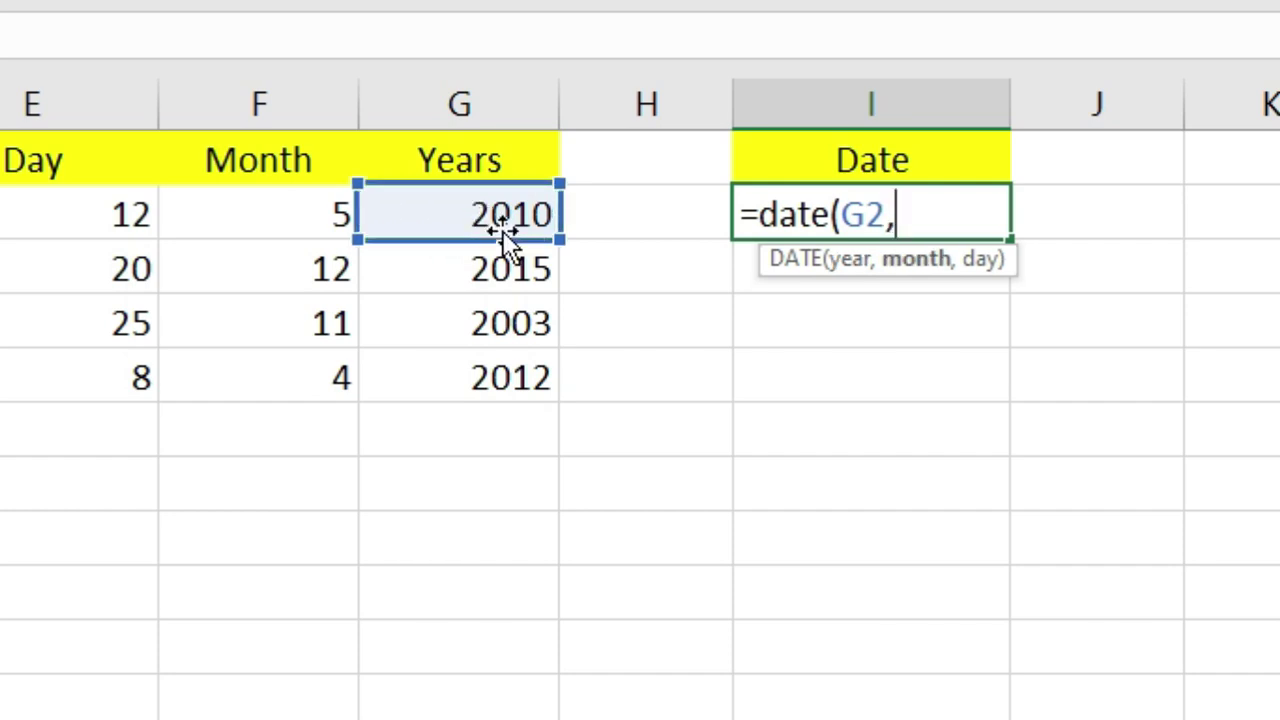
left_click(318, 222)
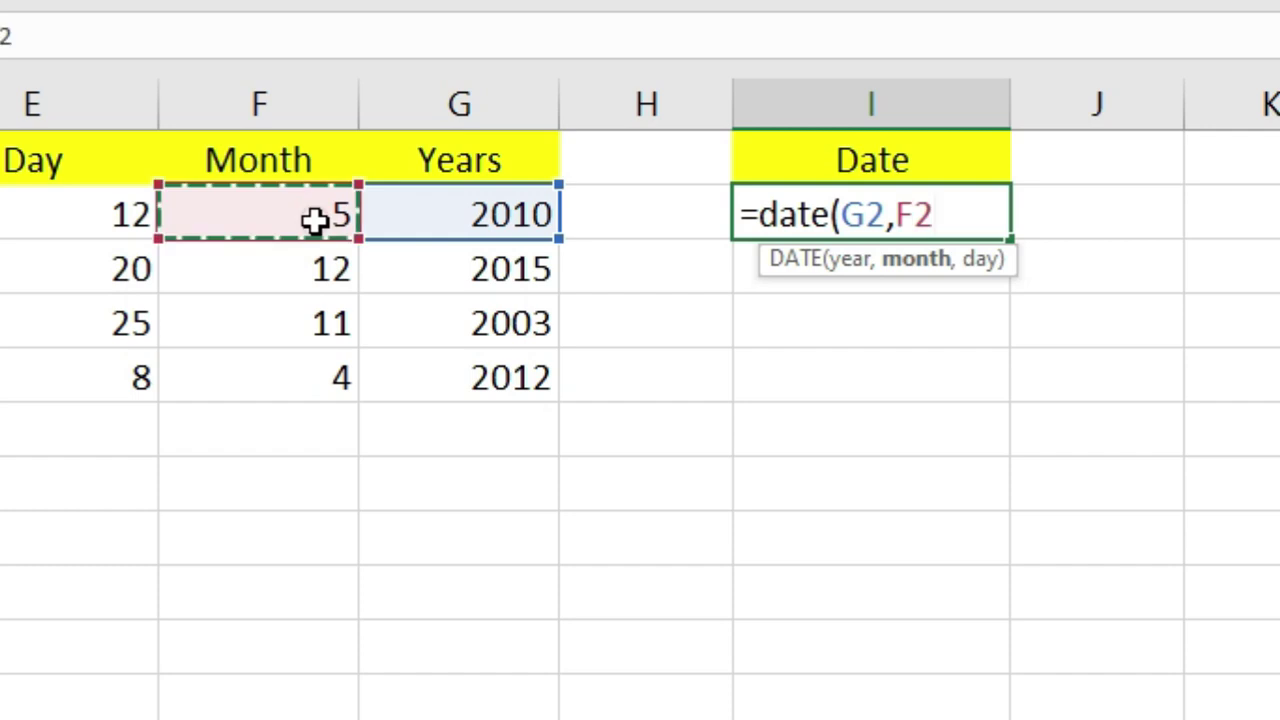
type(",")
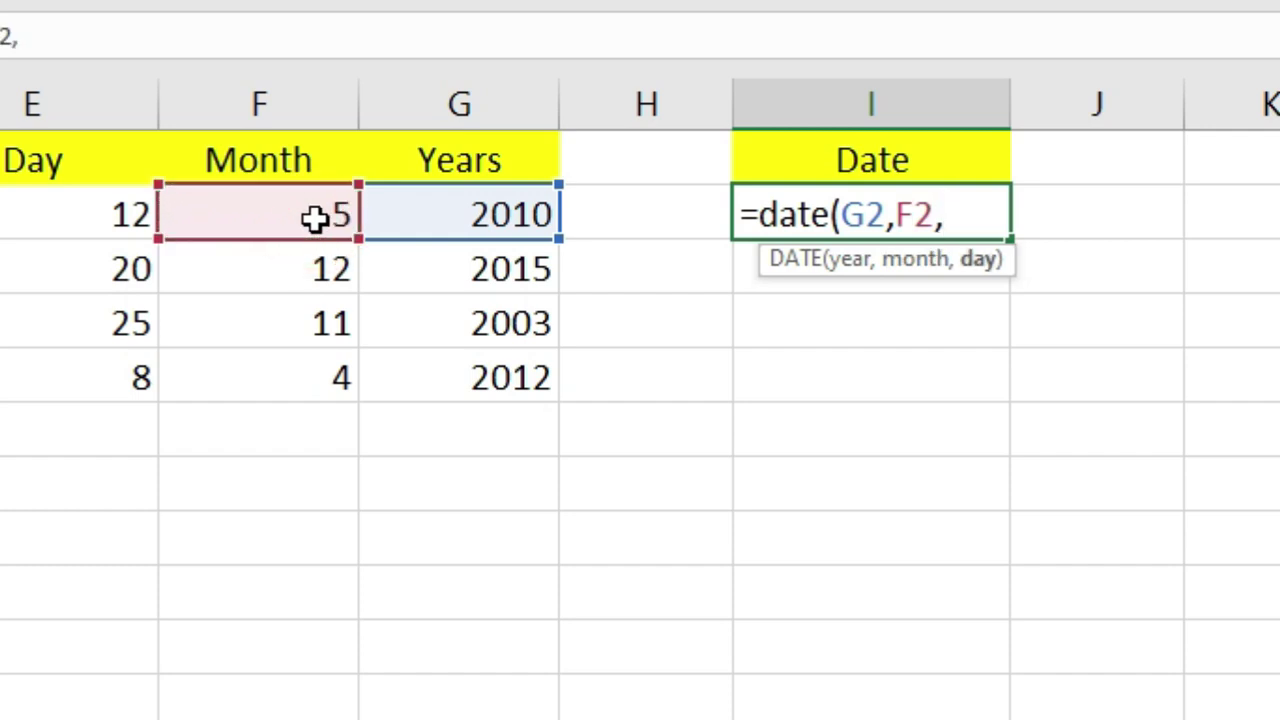
left_click(82, 215)
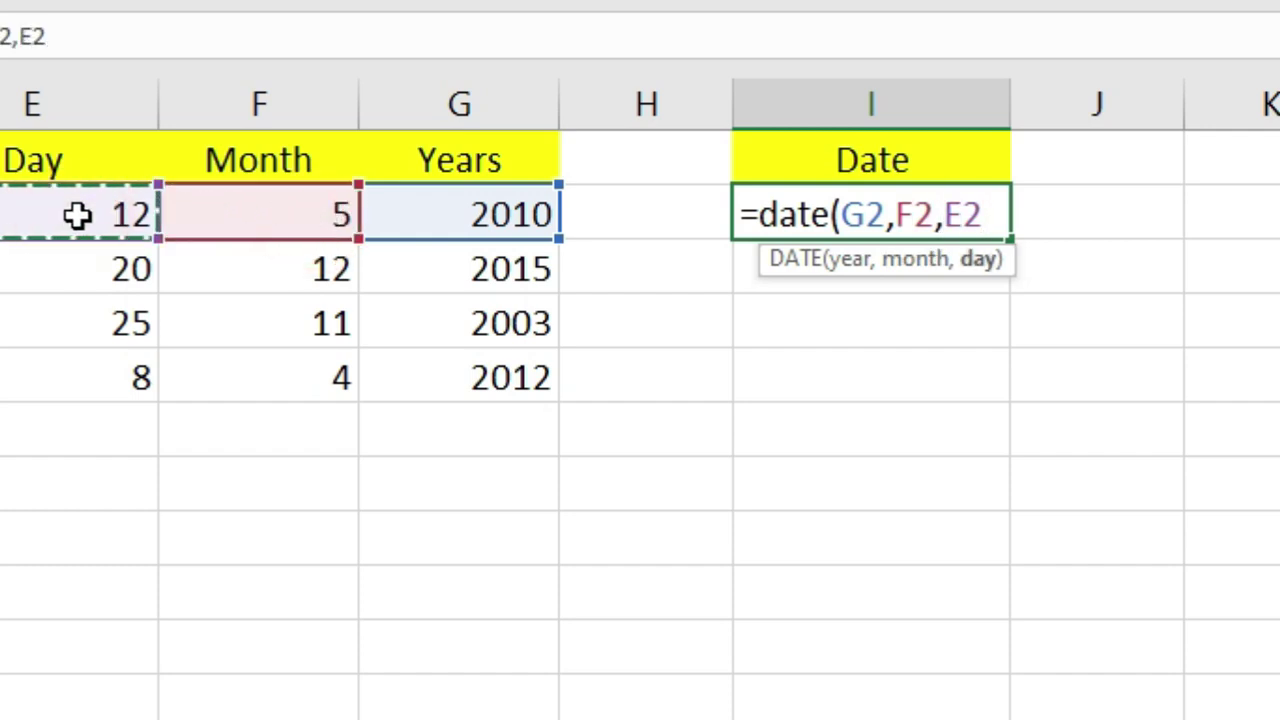
type(")")
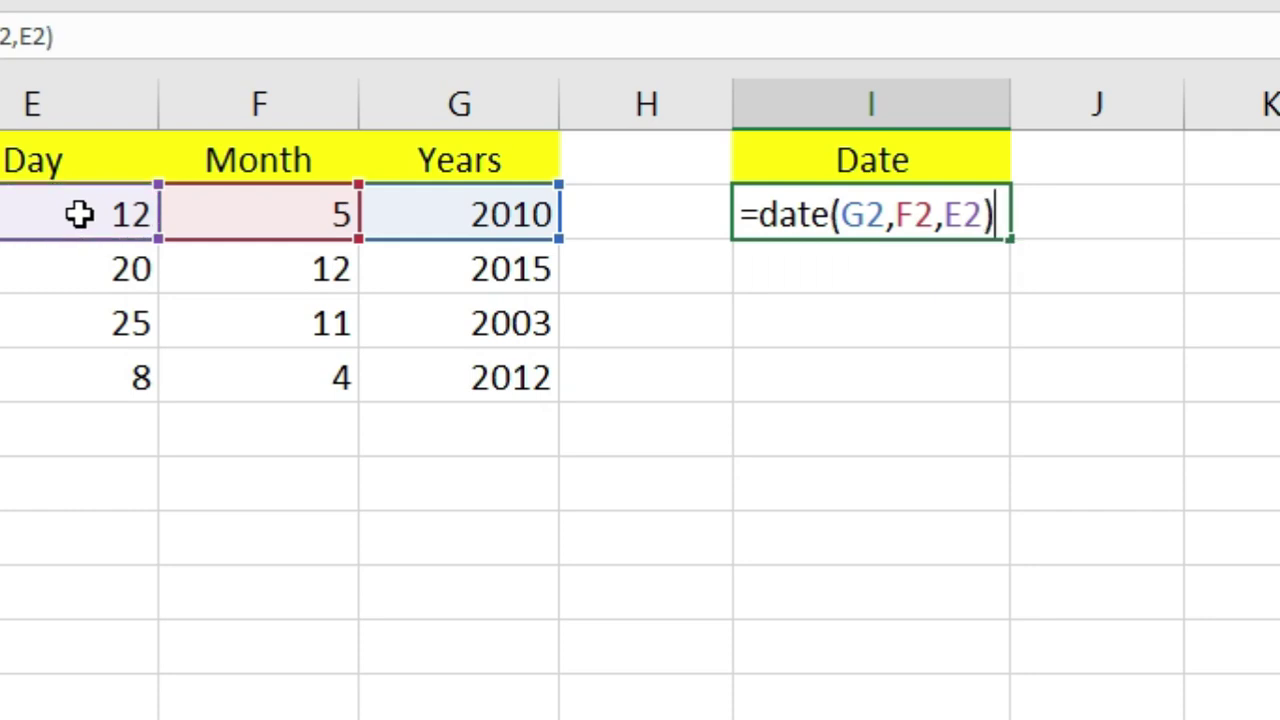
key("Return")
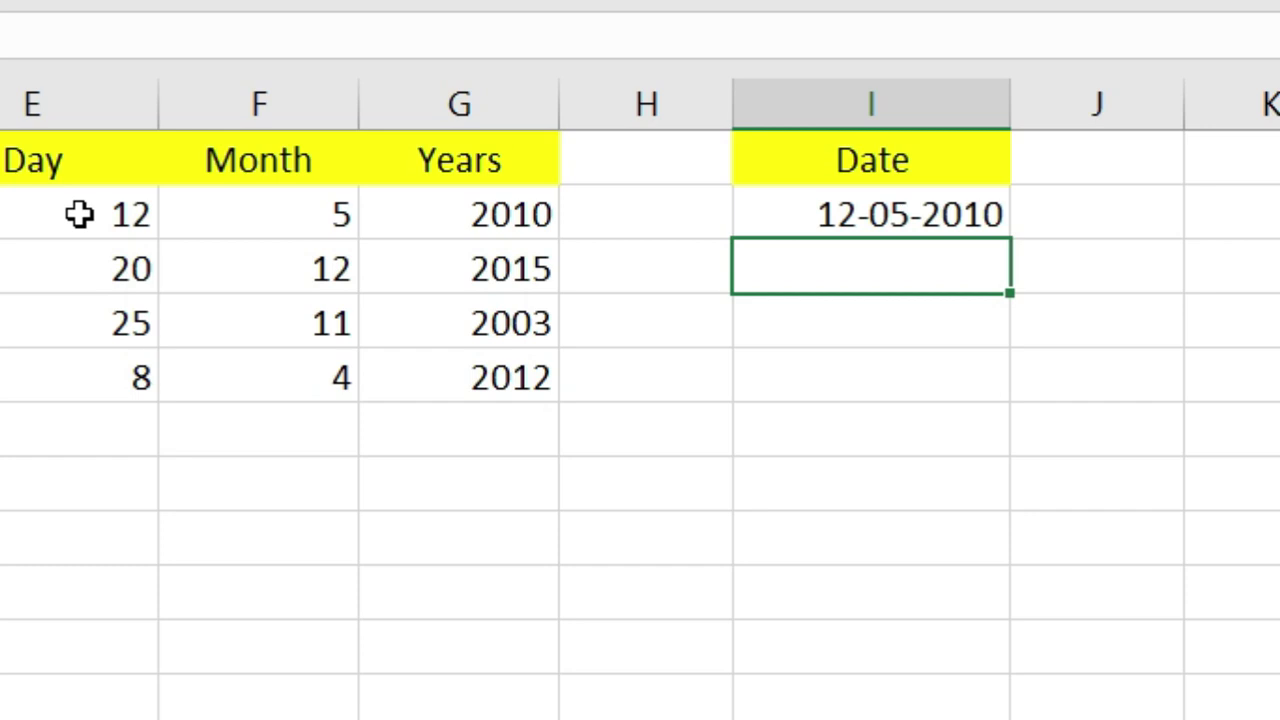
Fill the I2 DATE formula down to I5, giving 20-12-2015, 25-11-2003 and 08-04-2012
left_click(722, 171)
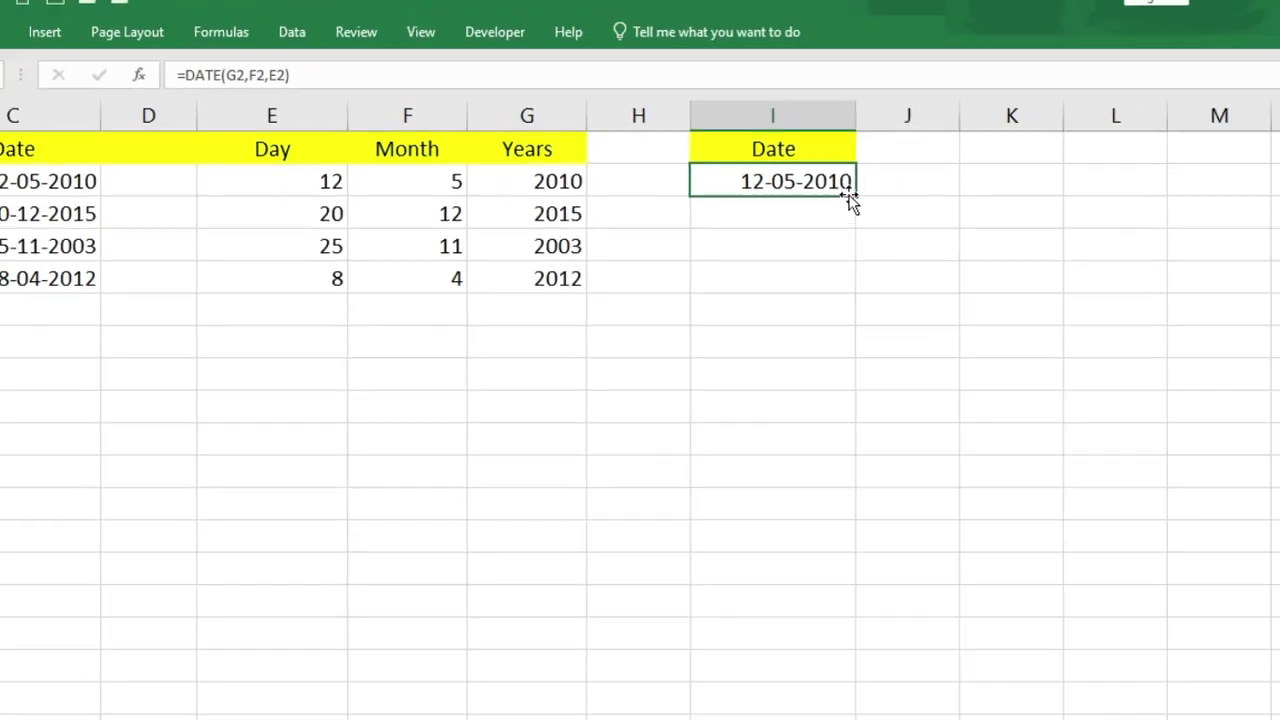
left_click_drag(818, 183, 811, 254)
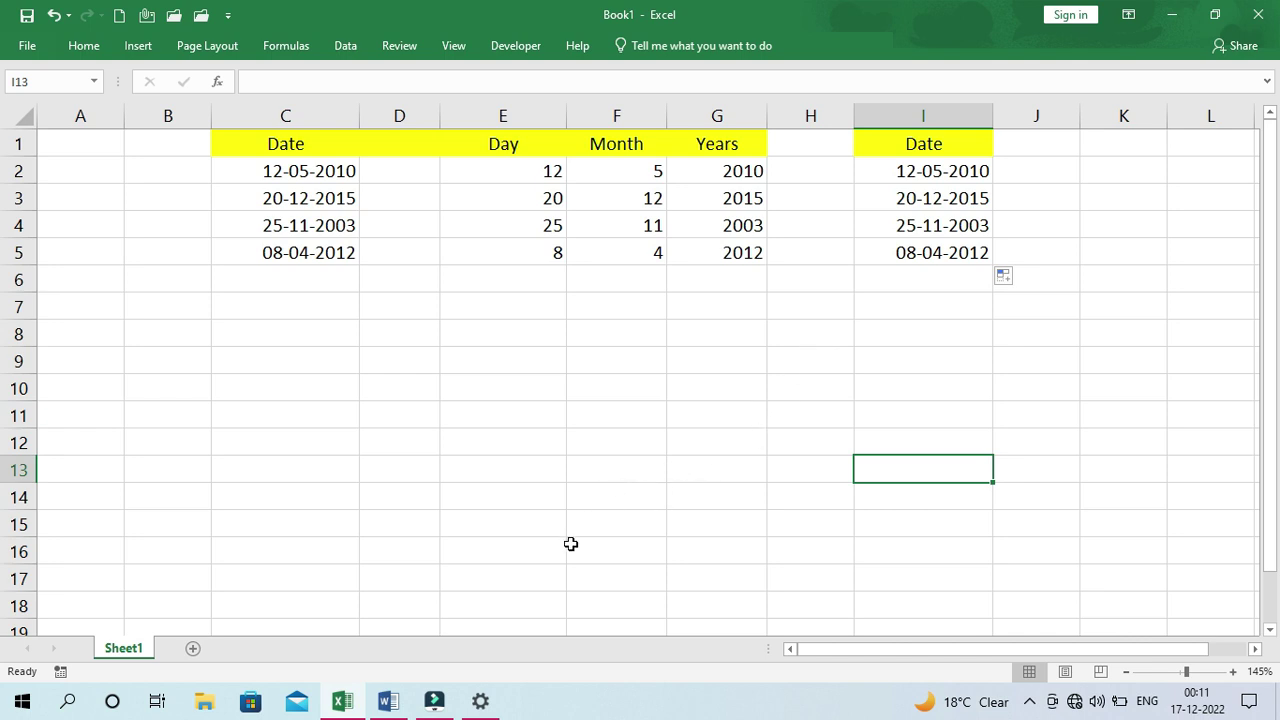
Select the negative values -400 to -730 in C9:C14 and pick cell D9
left_click(389, 700)
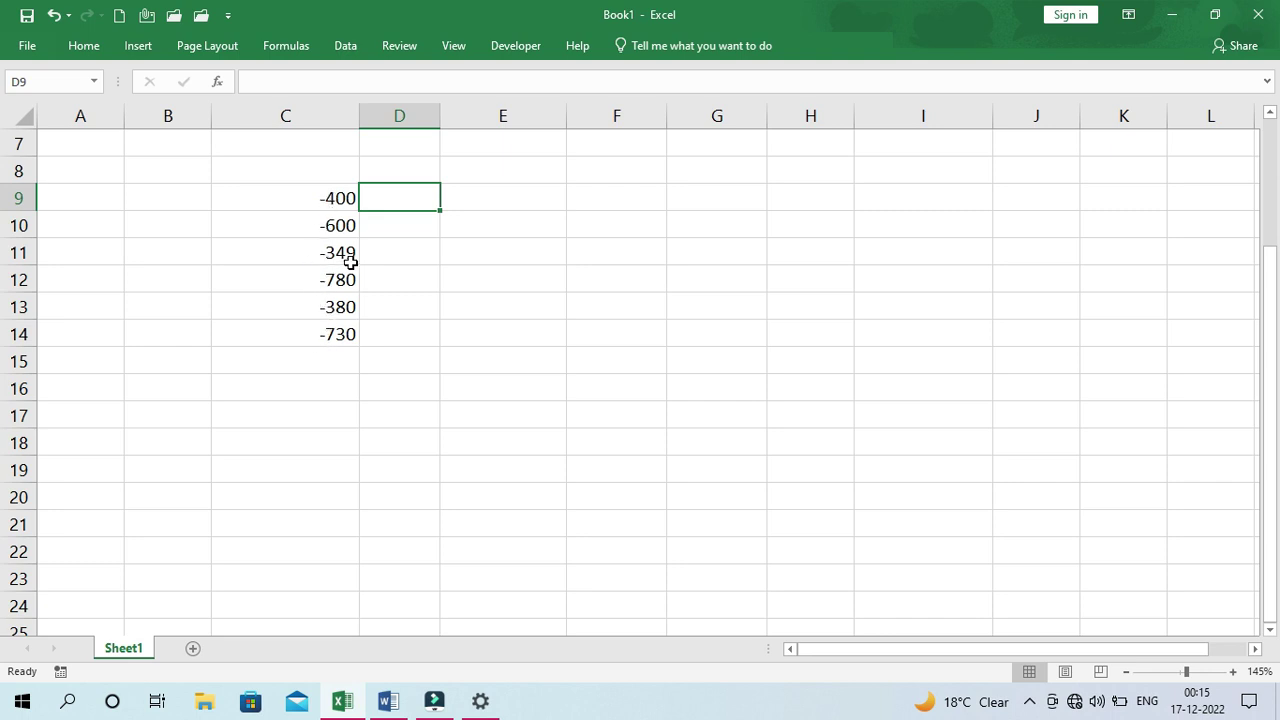
left_click_drag(319, 198, 316, 344)
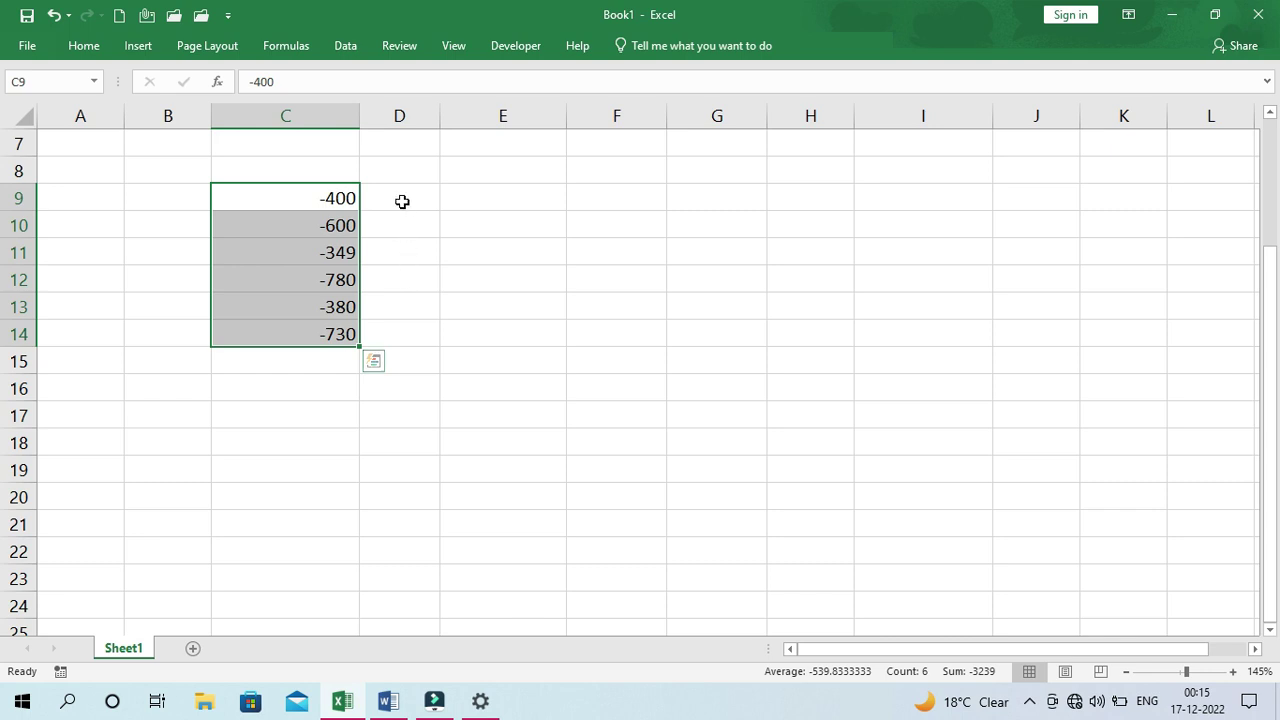
left_click(403, 200)
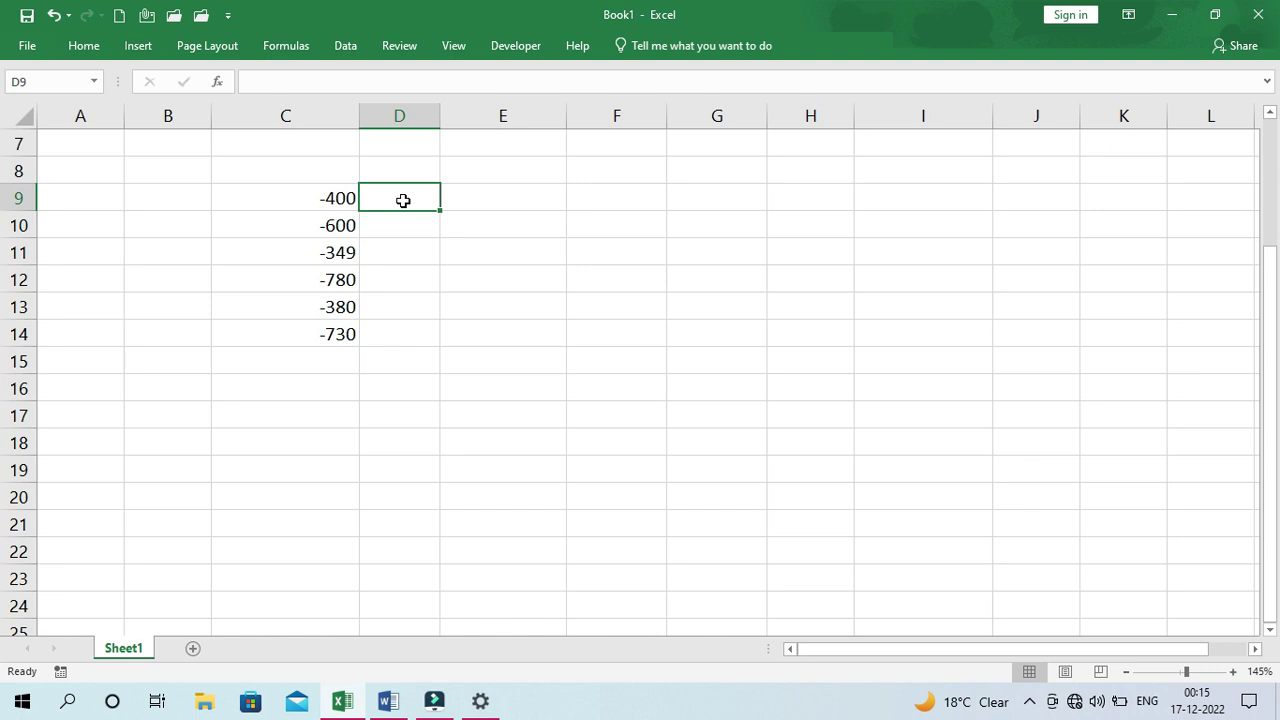
Enter =ABS(C9) in D9 and fill it down to D14, giving 400 through 730
type("=")
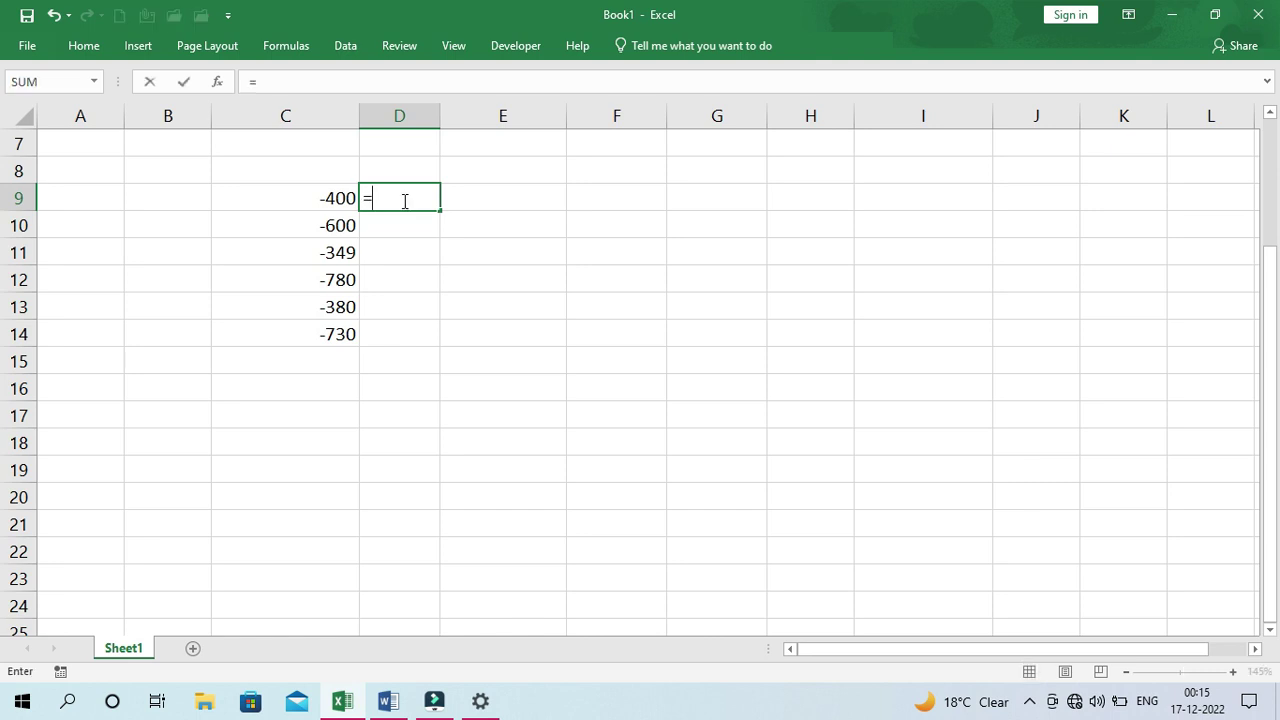
type("ab")
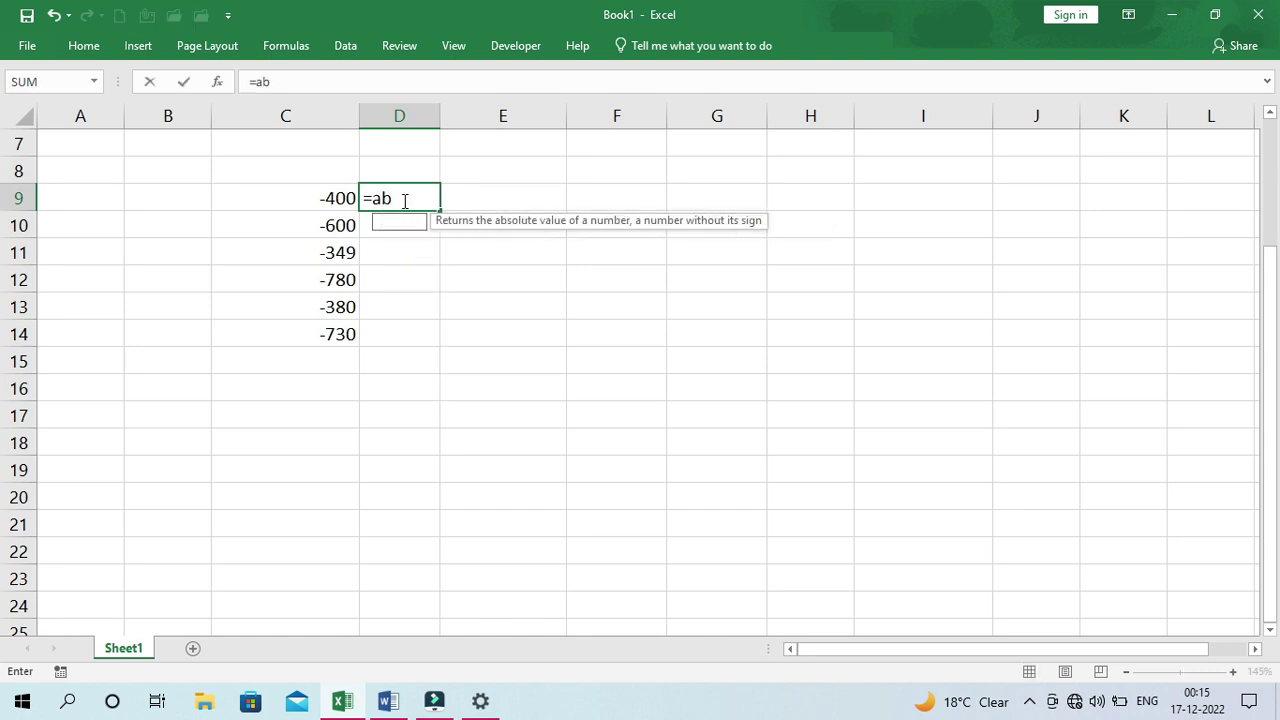
type("s")
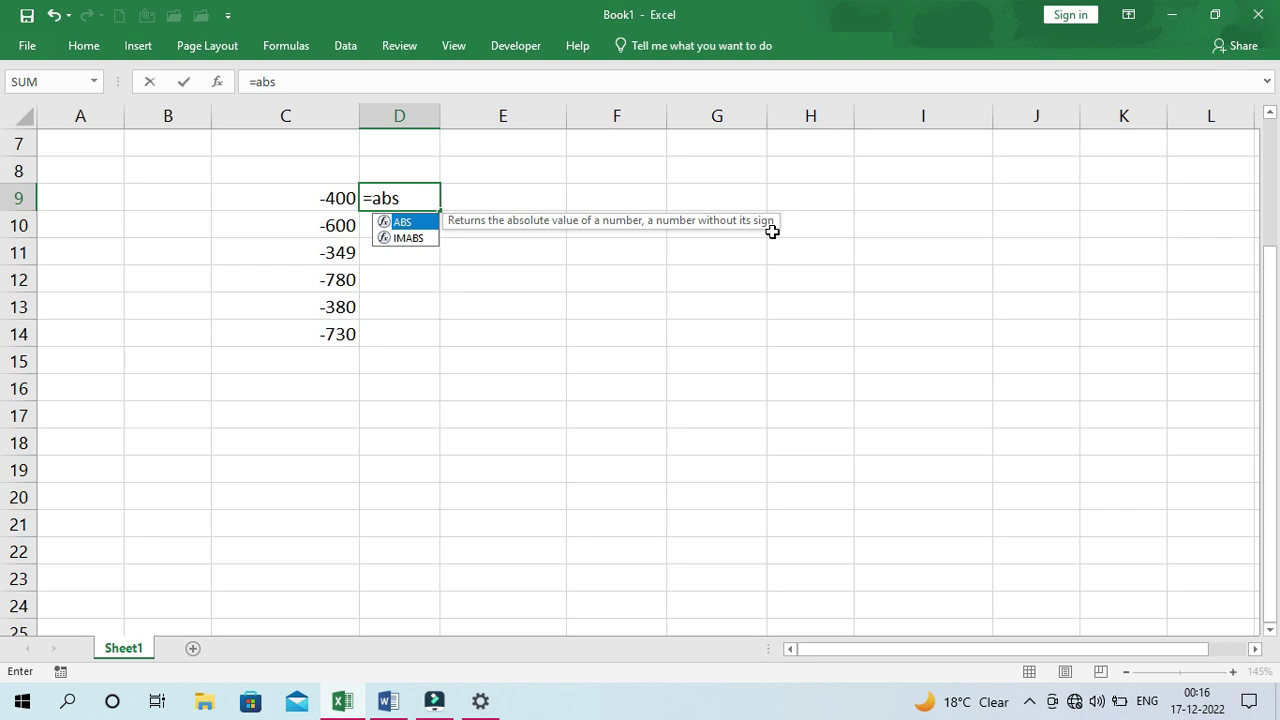
type("(")
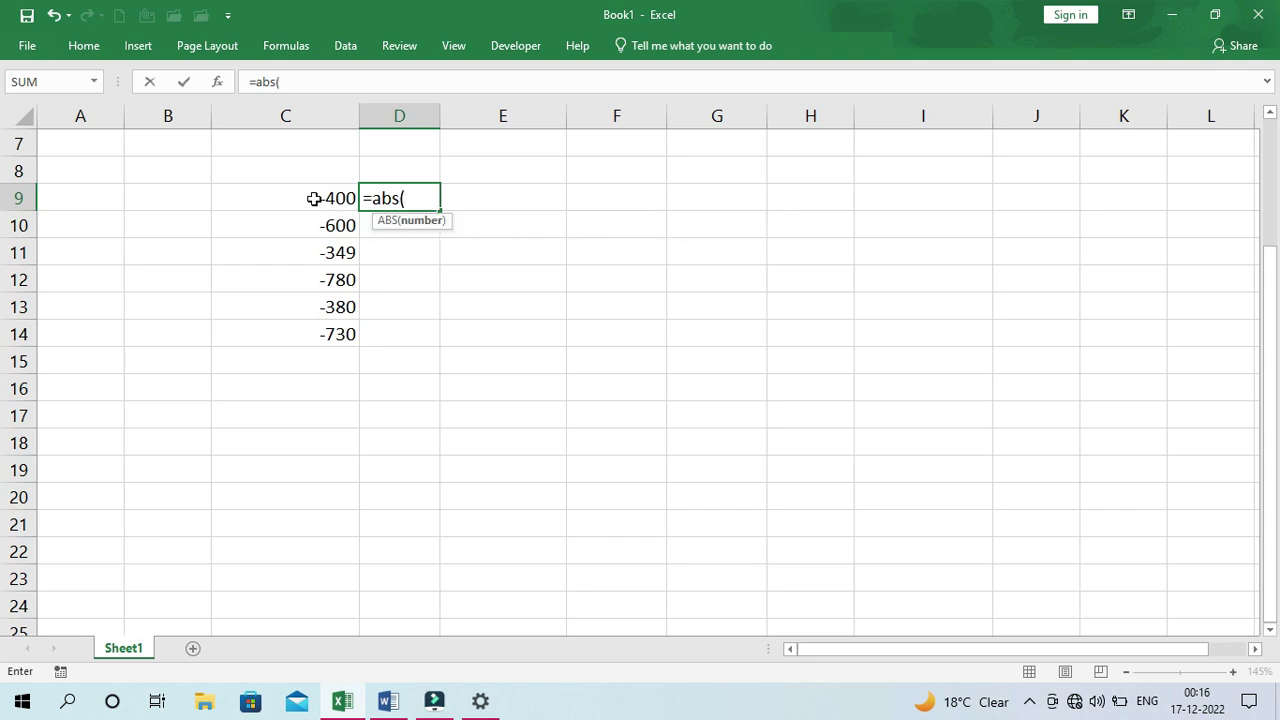
left_click(312, 197)
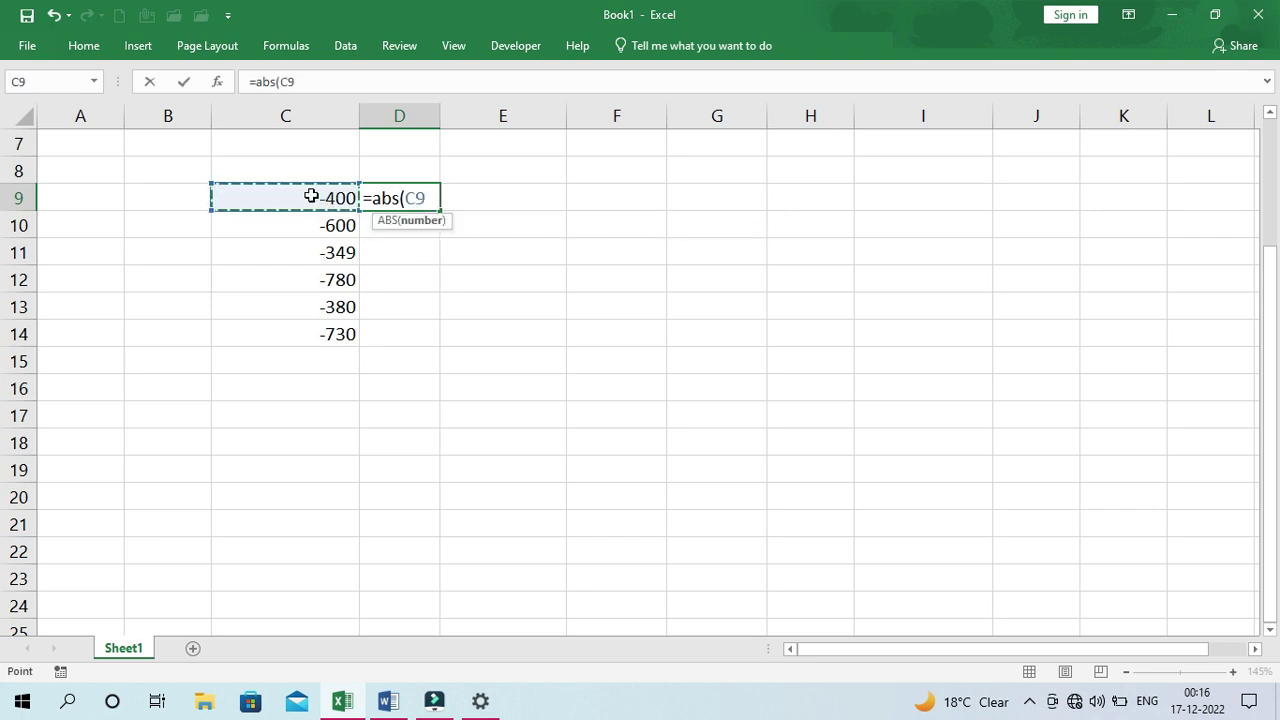
type(")")
key("Return")
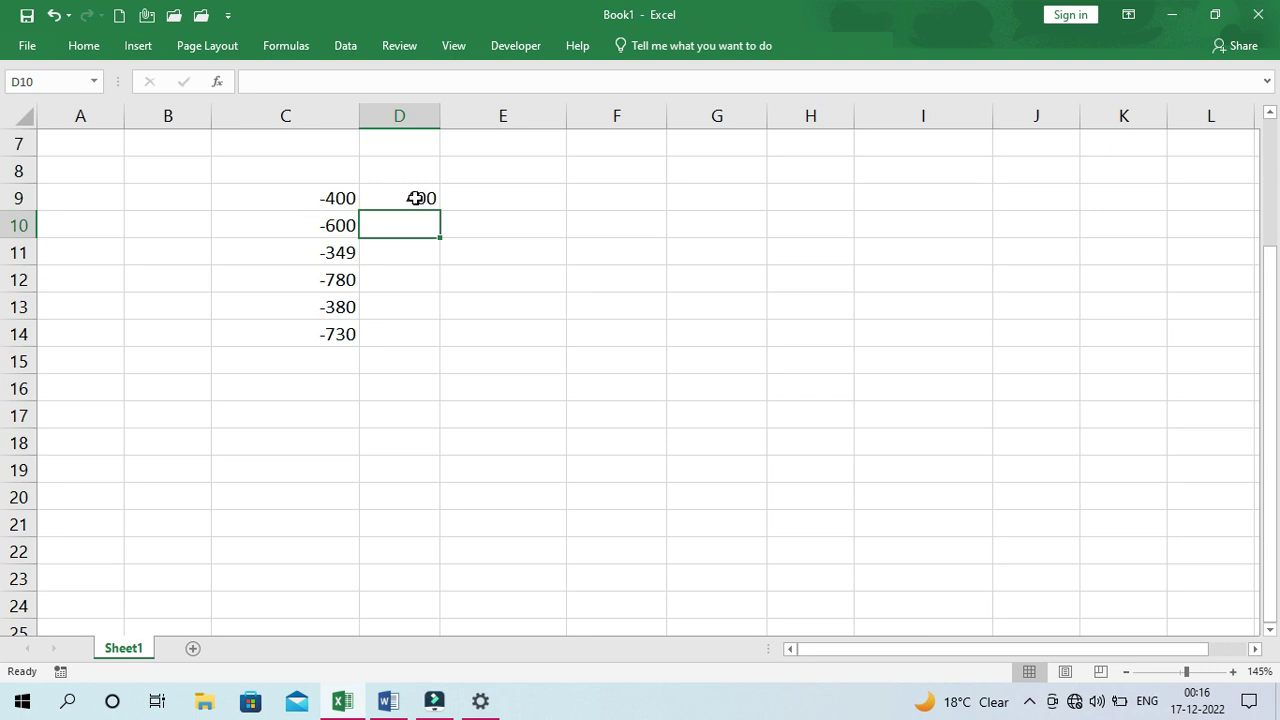
left_click(415, 198)
left_click_drag(441, 213, 424, 343)
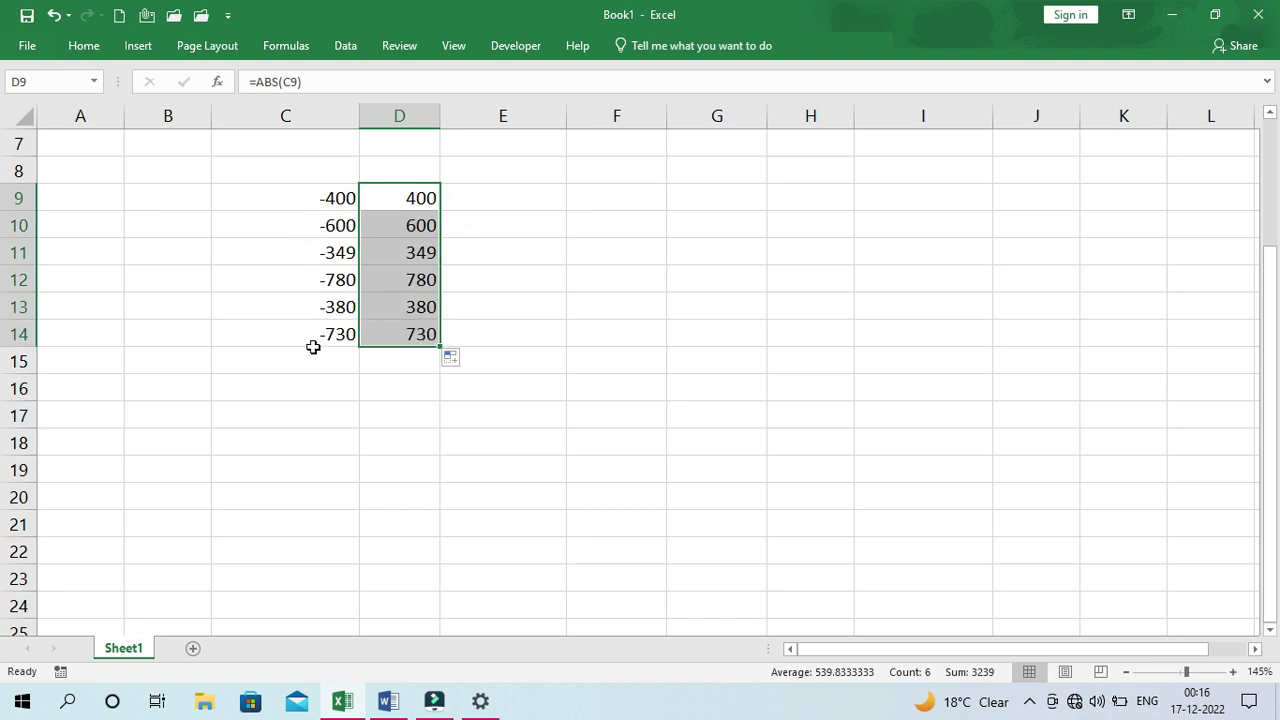
left_click(412, 380)
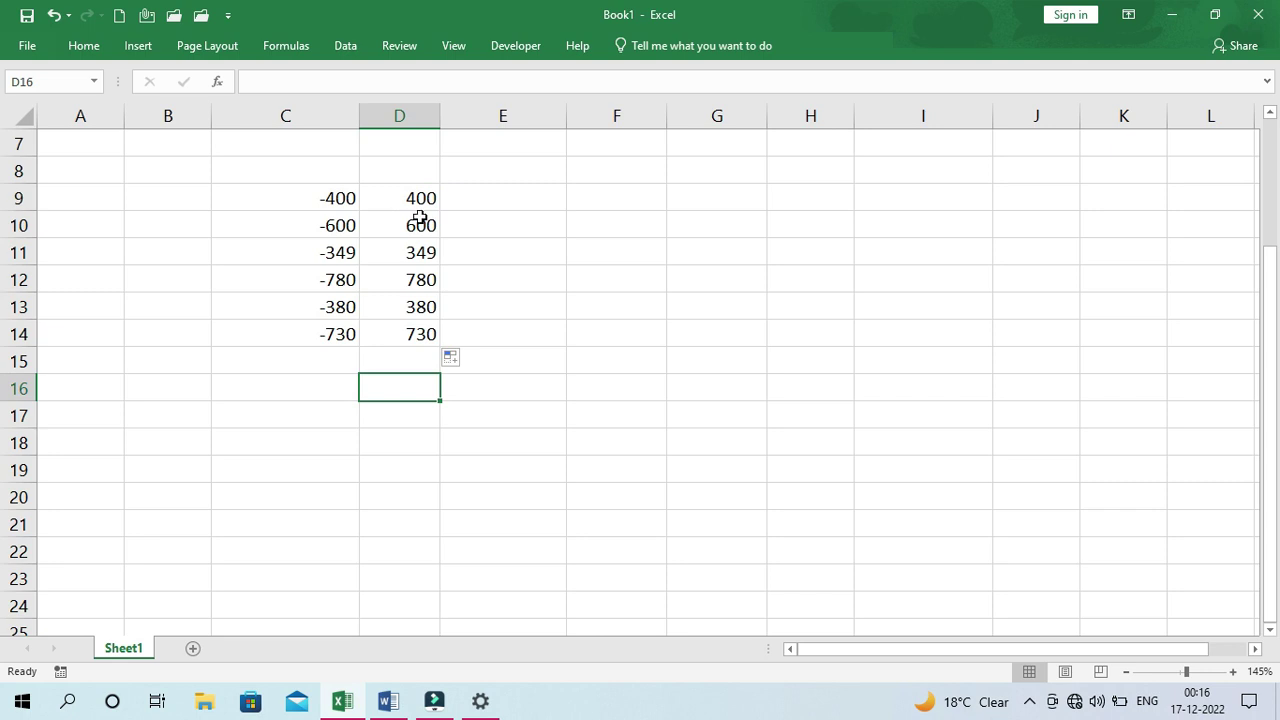
Clear the ABS results in column D and enter 1000 beside the negatives starting at D9
left_click_drag(411, 200, 409, 346)
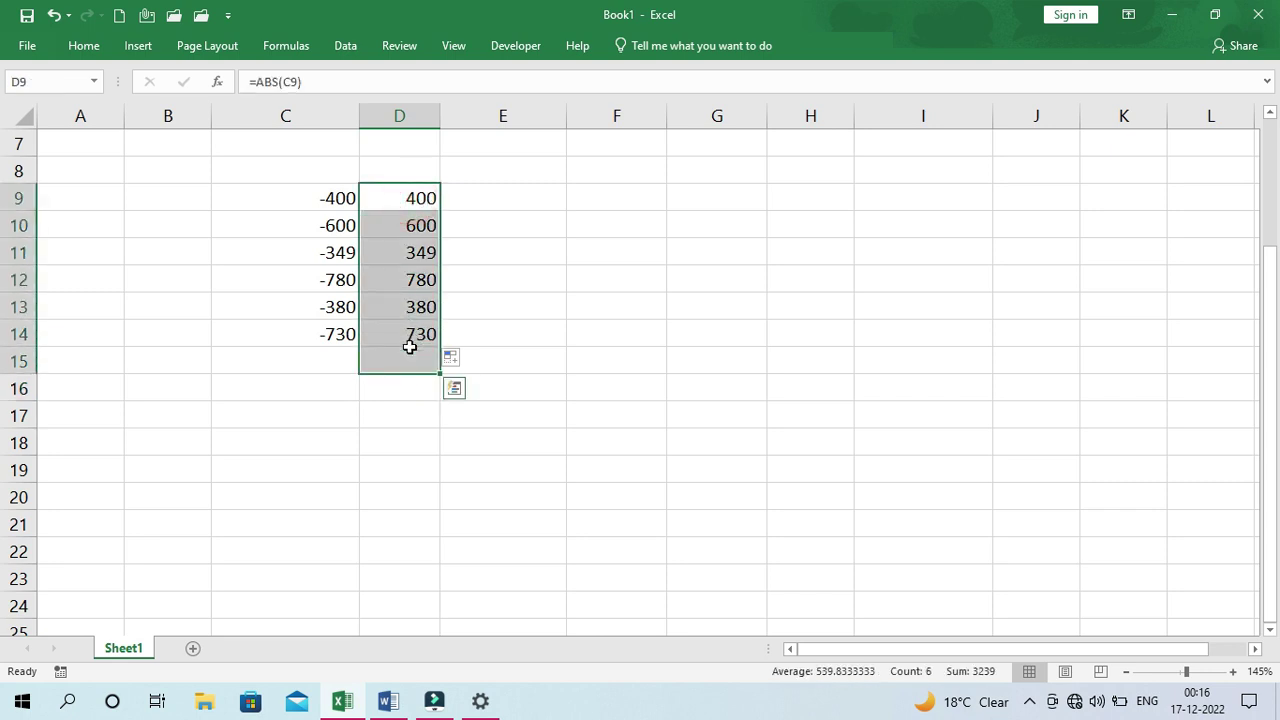
key("Delete")
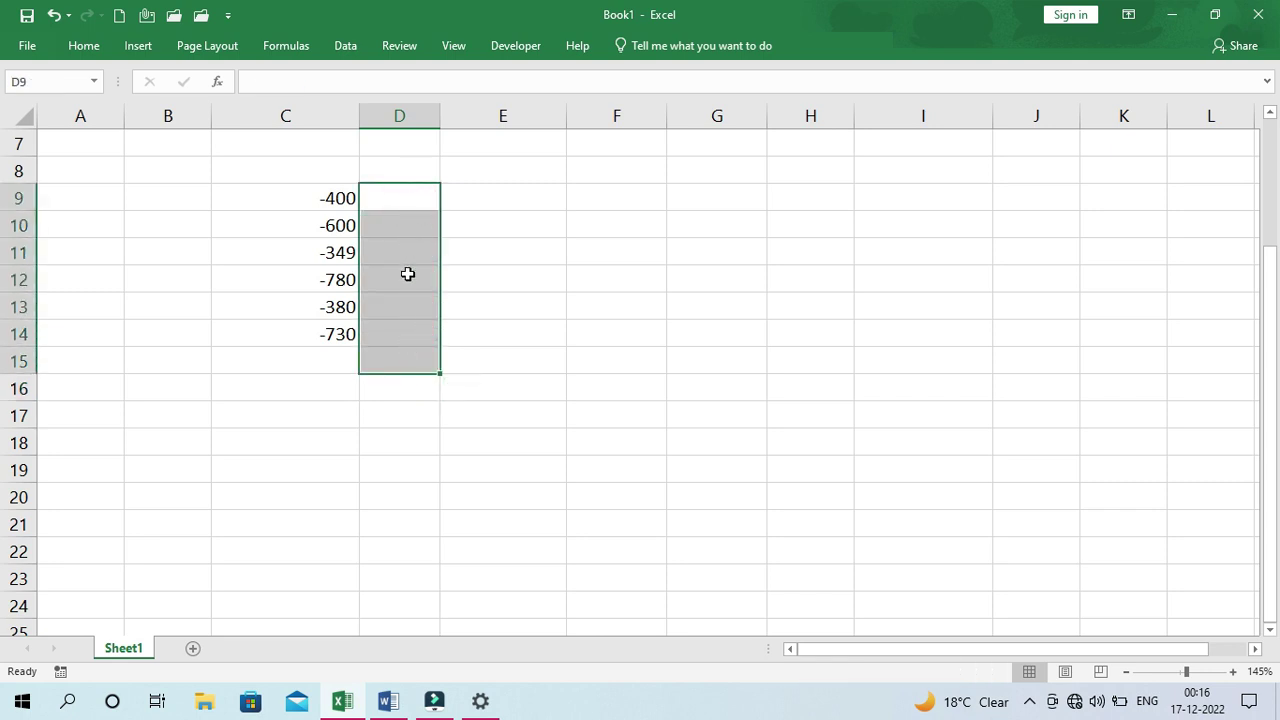
left_click(412, 196)
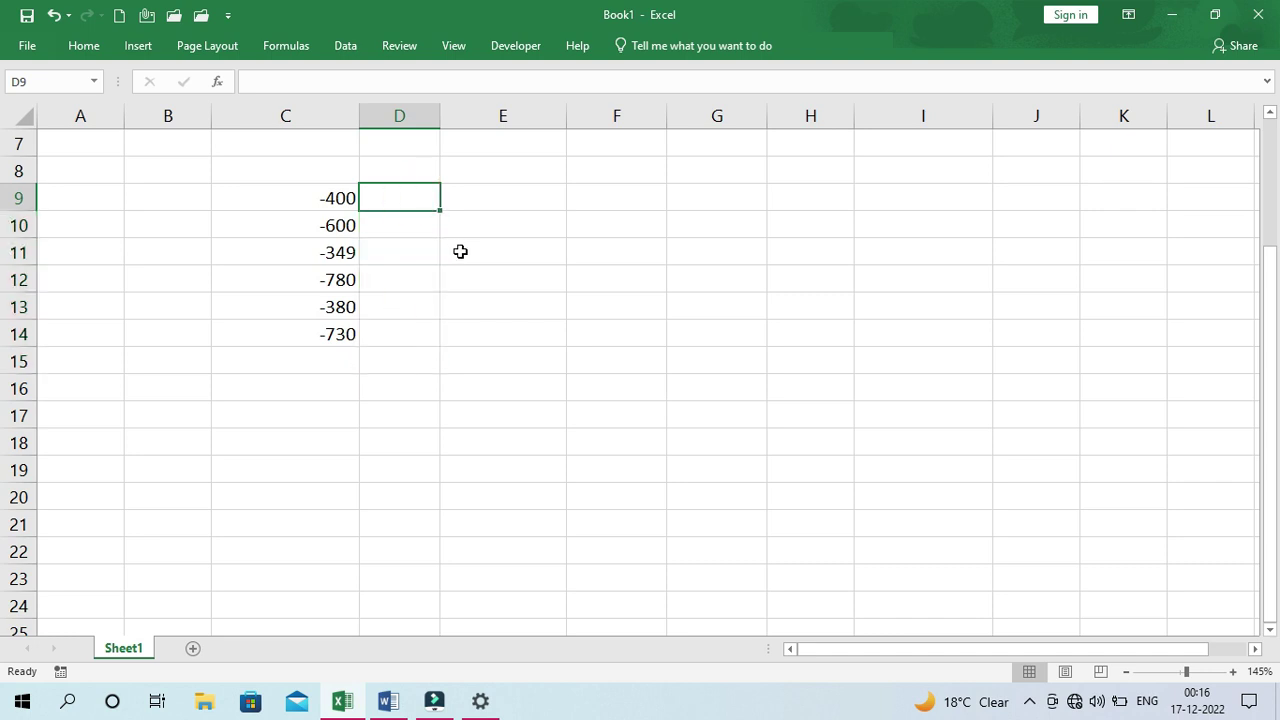
type("1")
type("000")
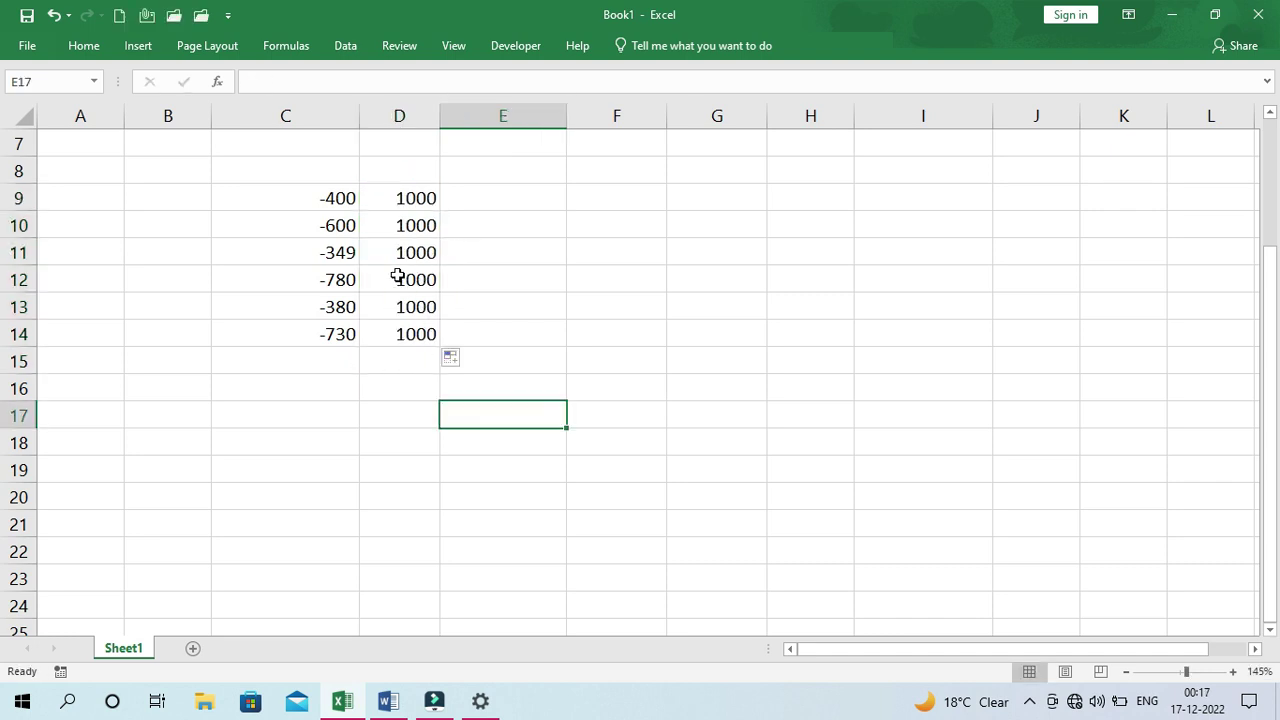
left_click(314, 198)
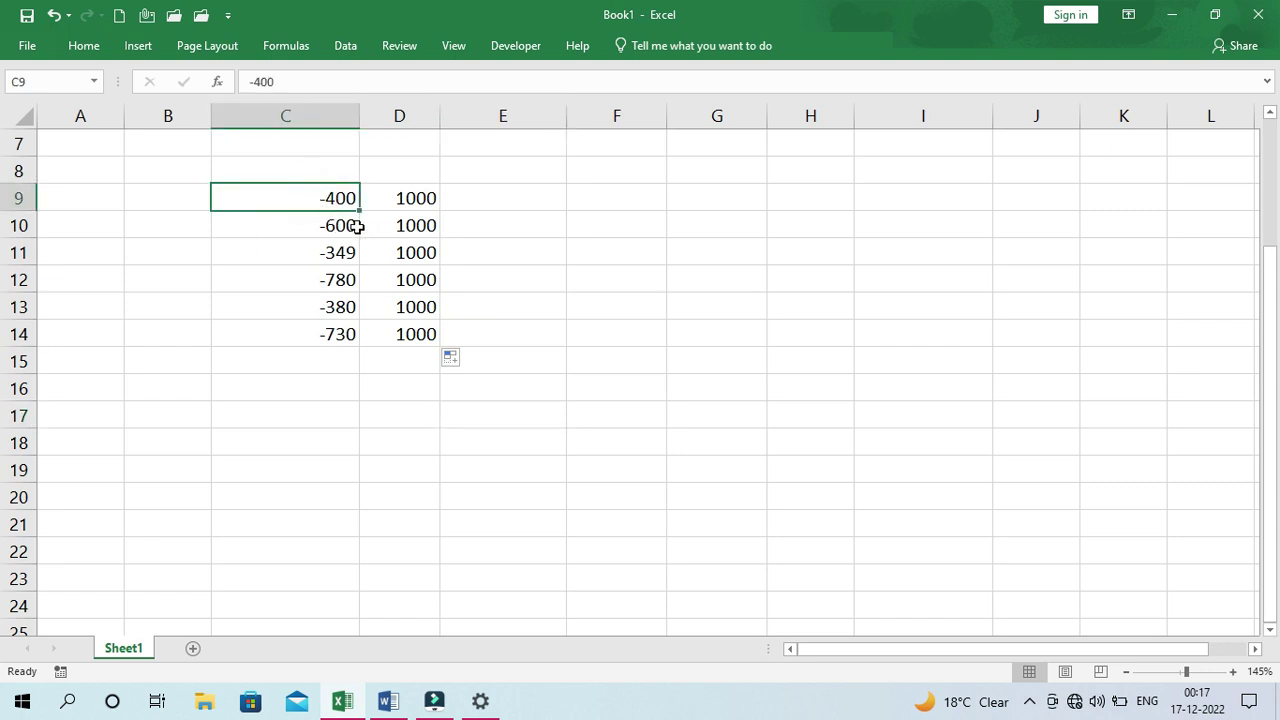
left_click(428, 197)
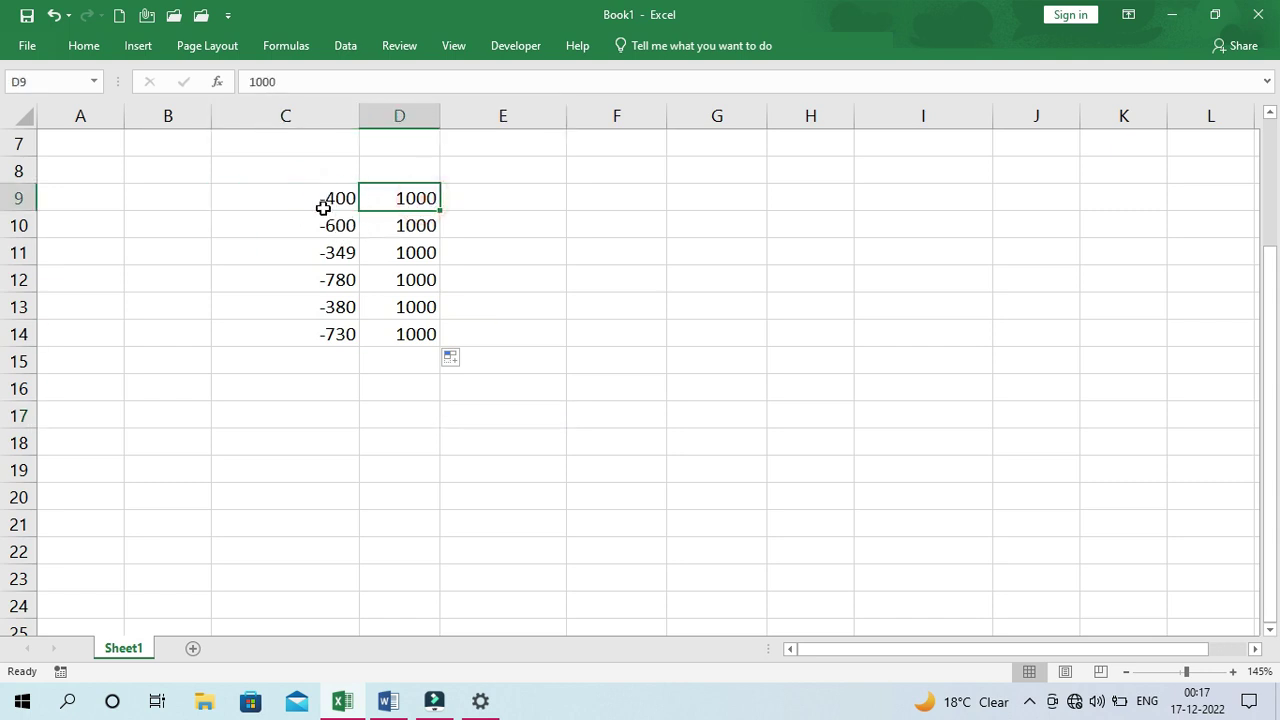
Try an AutoSum of C9:D9 in E9, then delete the result
left_click(495, 199)
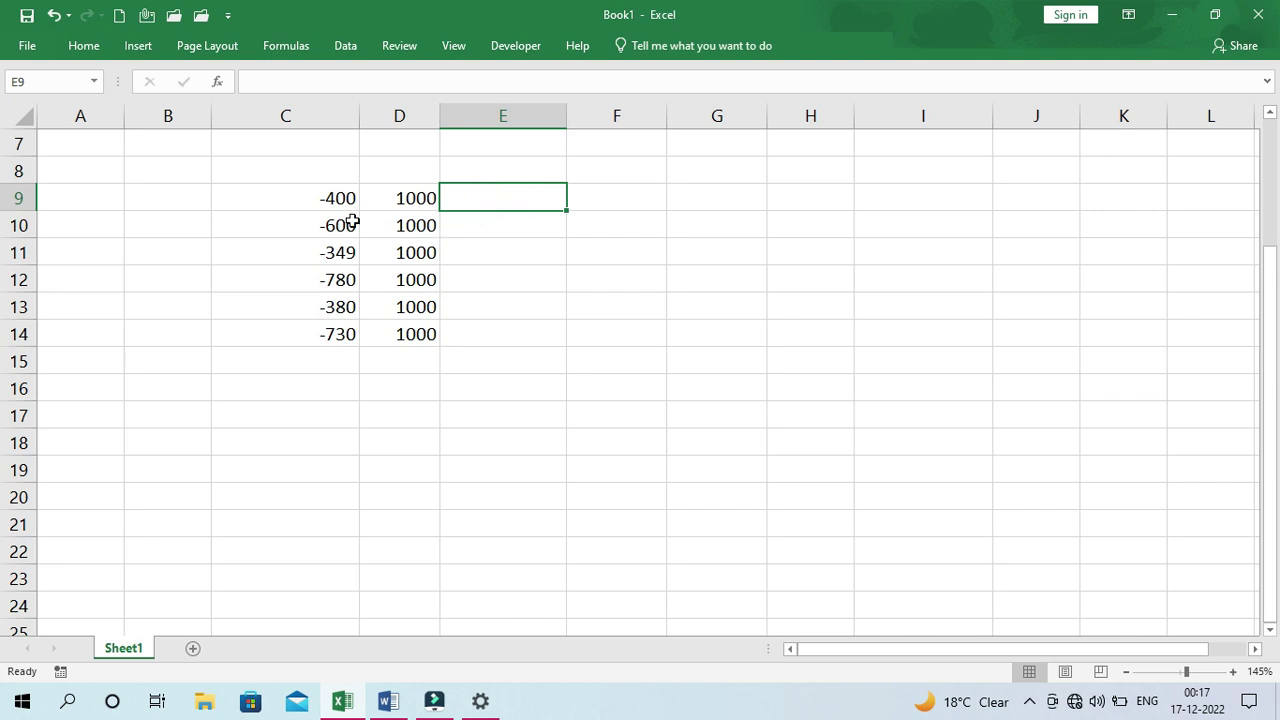
left_click_drag(306, 196, 389, 190)
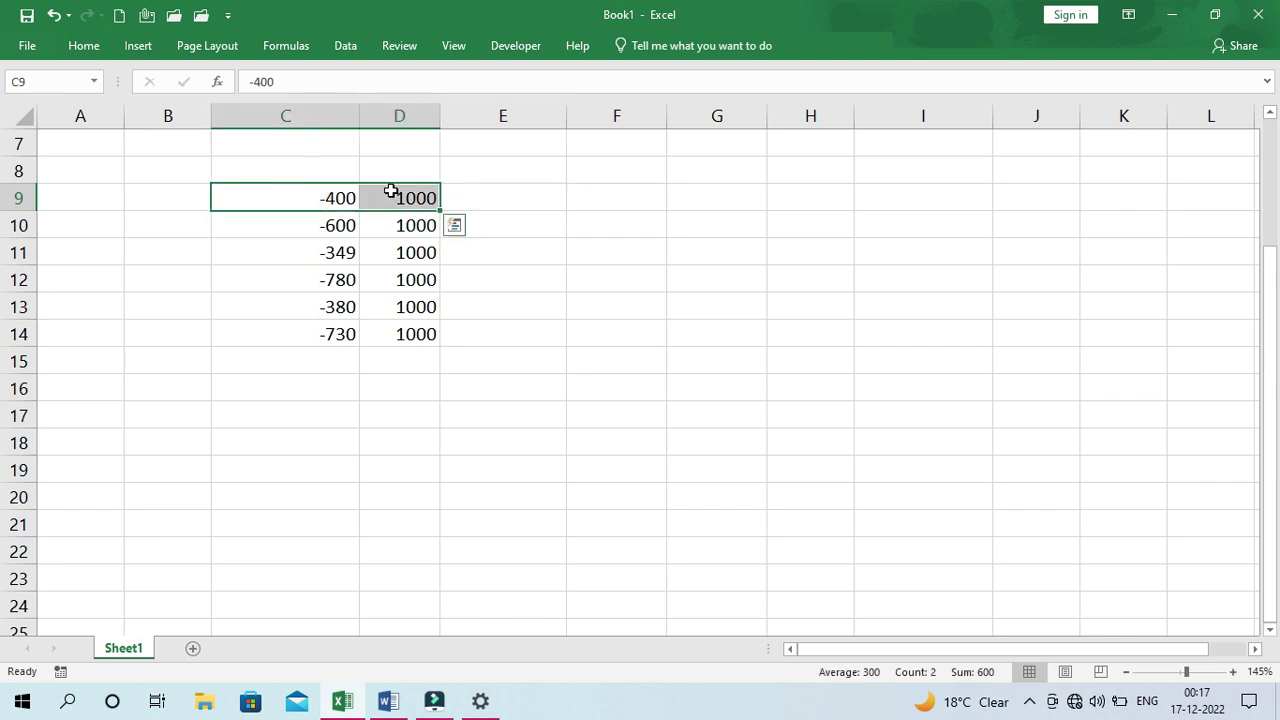
key("alt+equal")
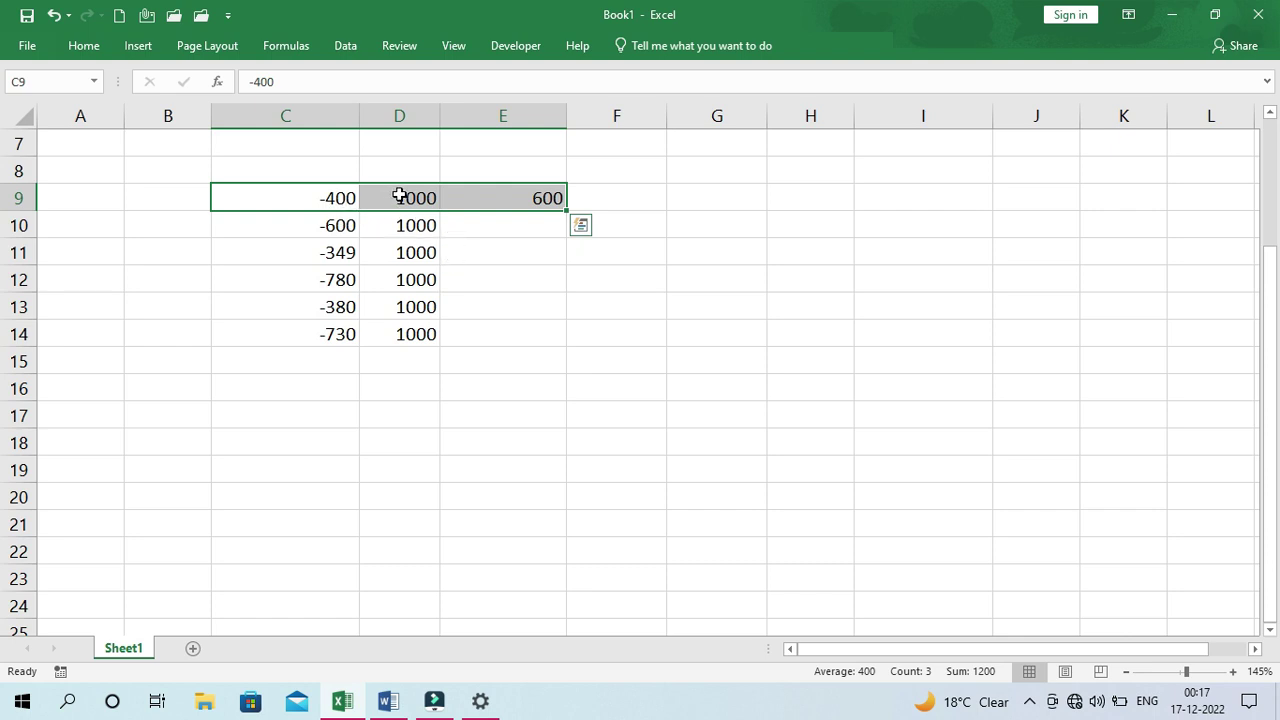
left_click(543, 240)
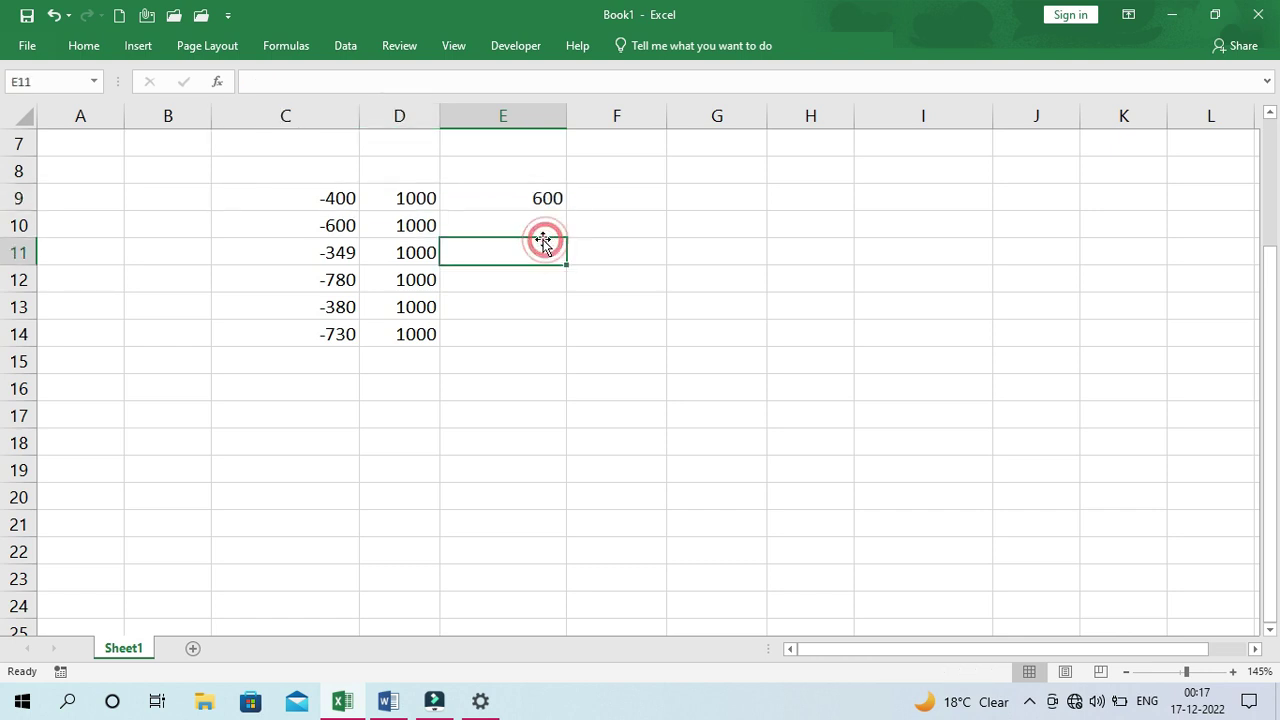
left_click(524, 217)
left_click(523, 196)
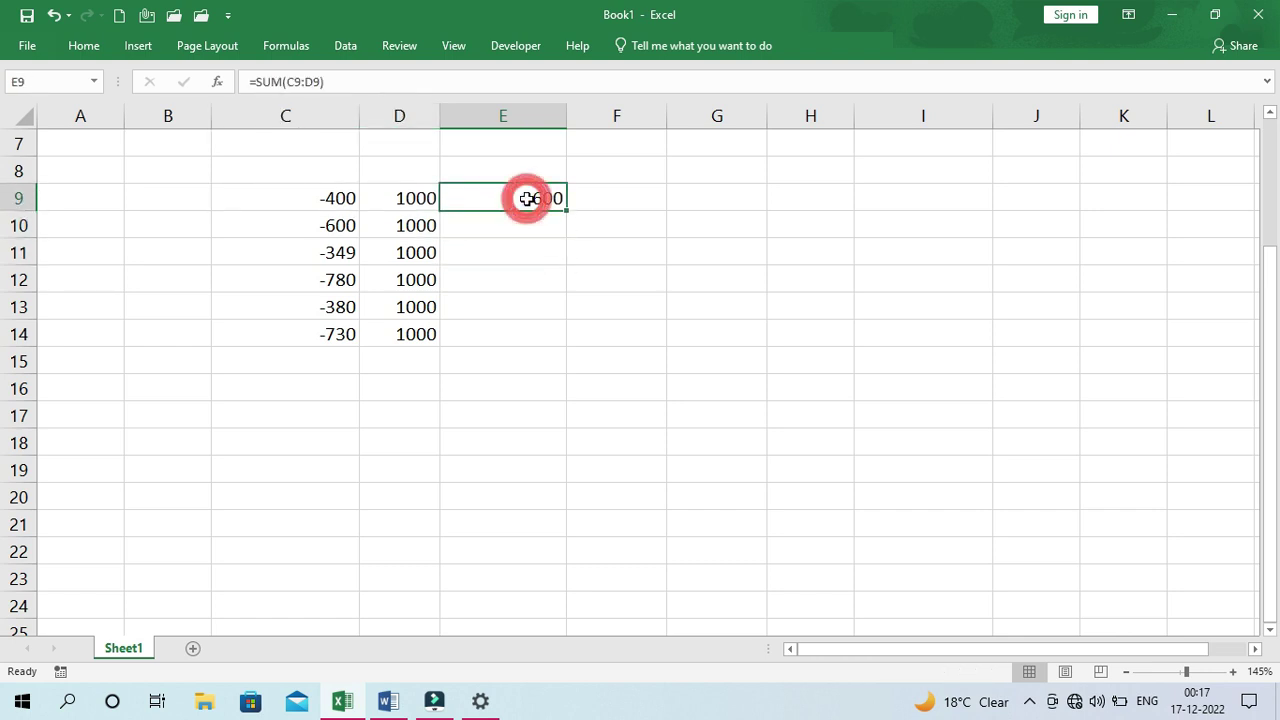
key("Delete")
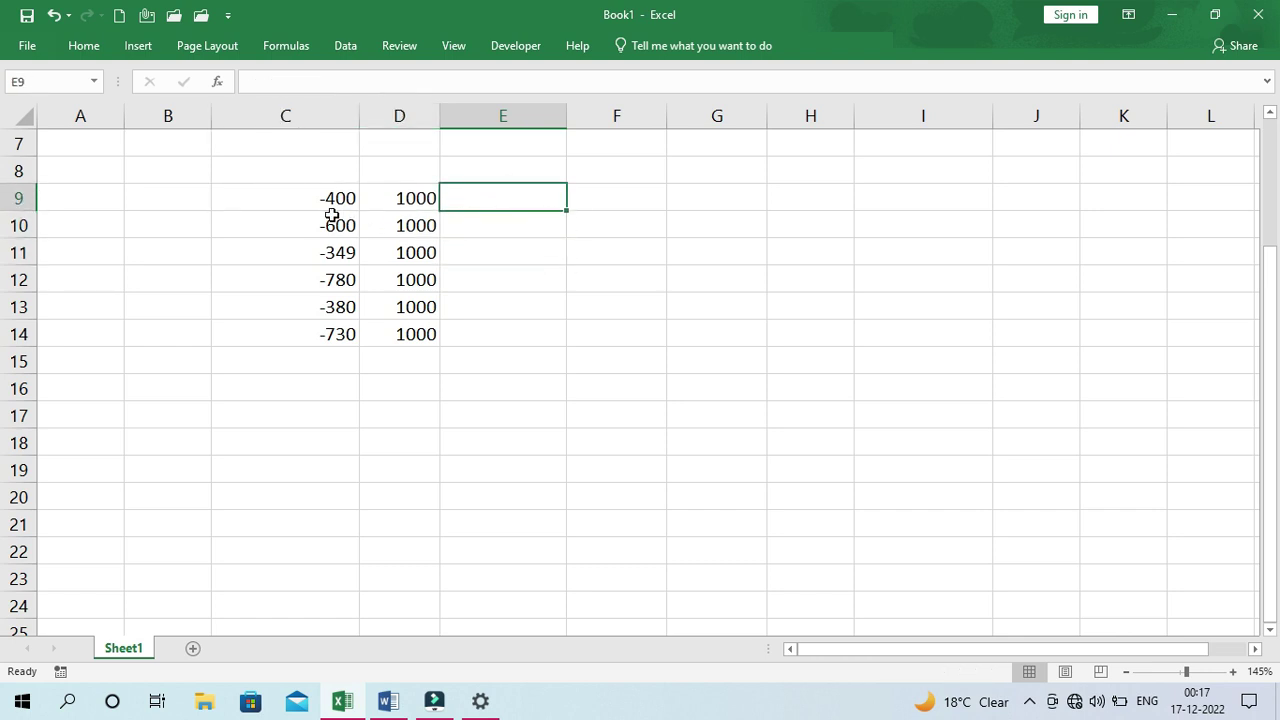
Compare the -400 in C9 with the 1000 in D9
left_click(309, 199)
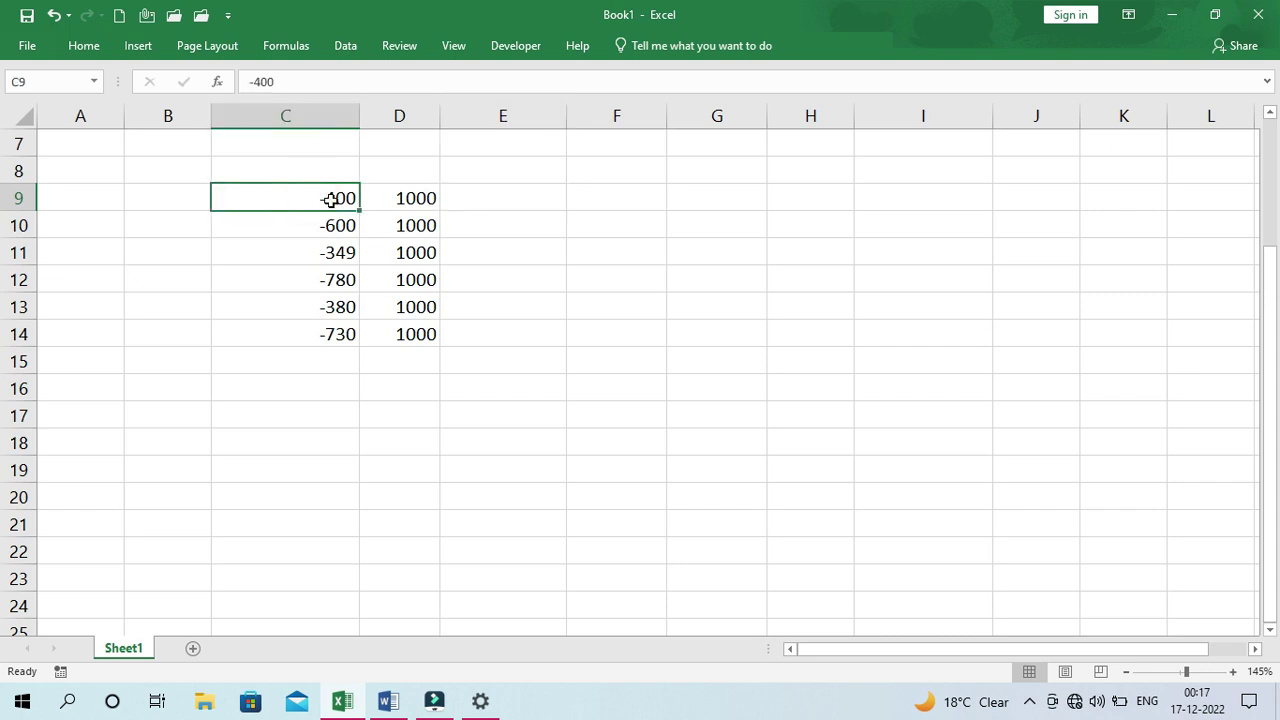
left_click(405, 197)
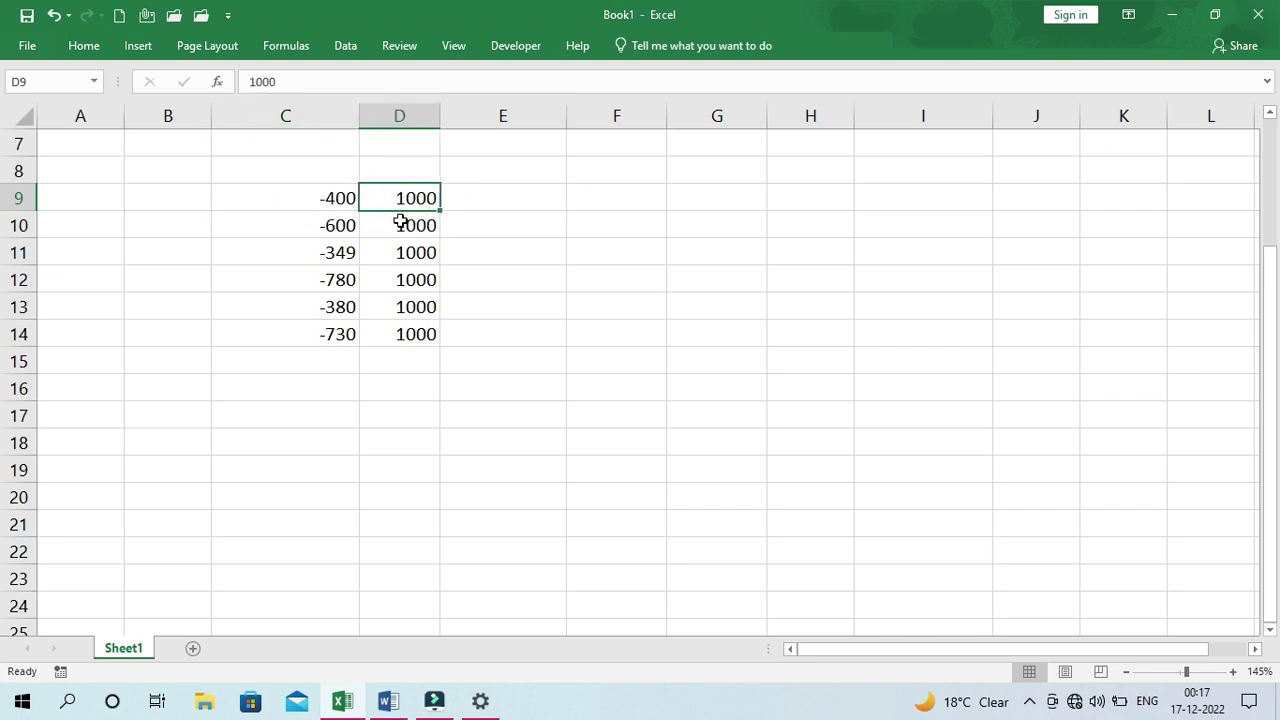
left_click(317, 202)
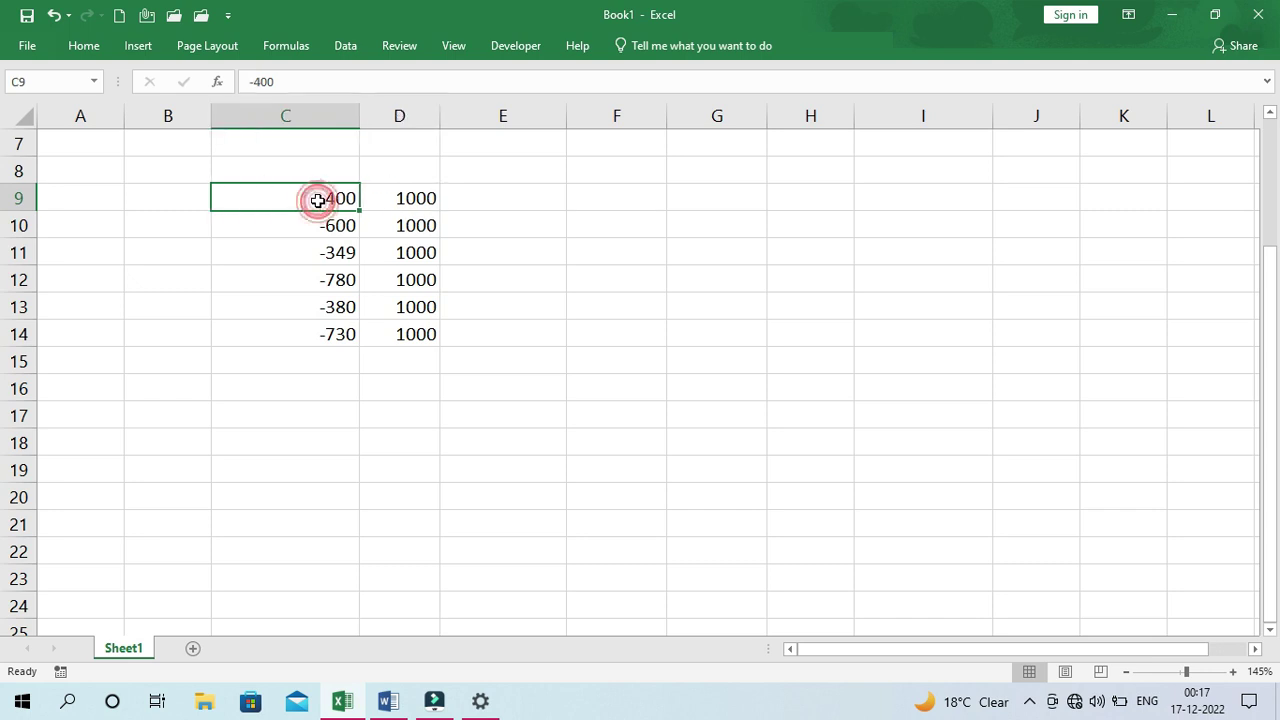
left_click(400, 198)
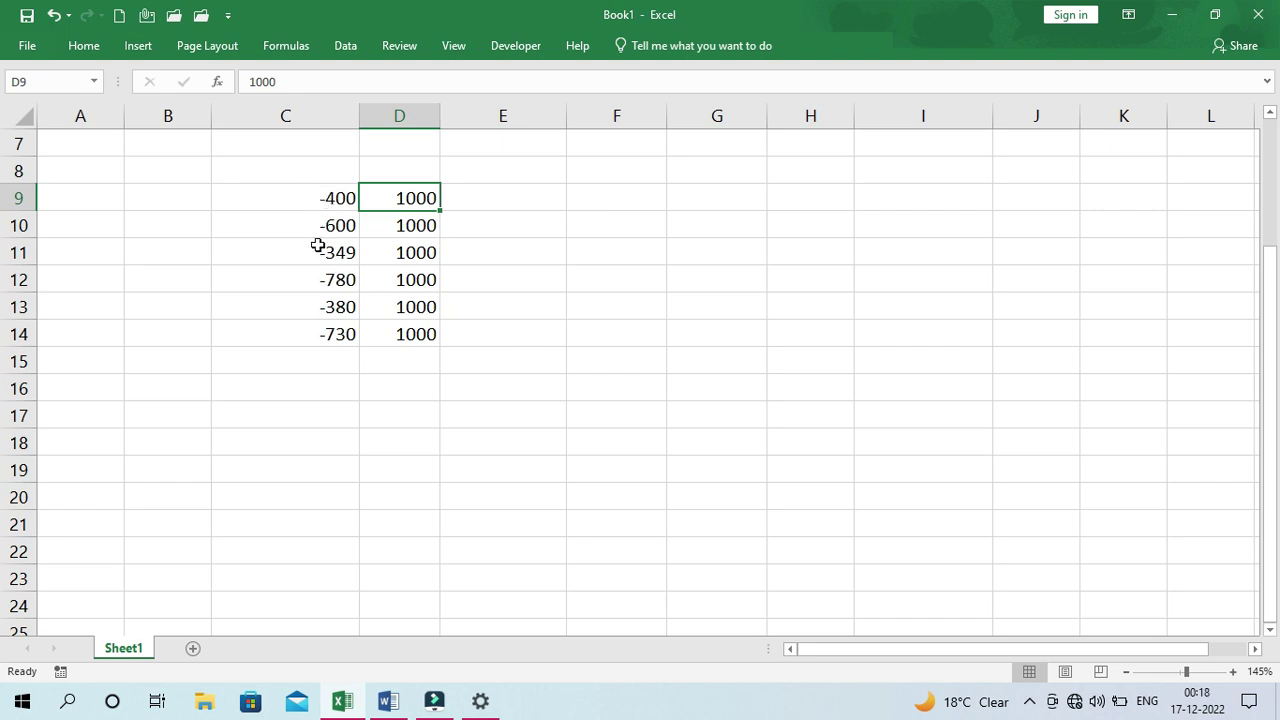
Enter =ABS(C9)+D9 in E9, giving 1400
left_click(502, 193)
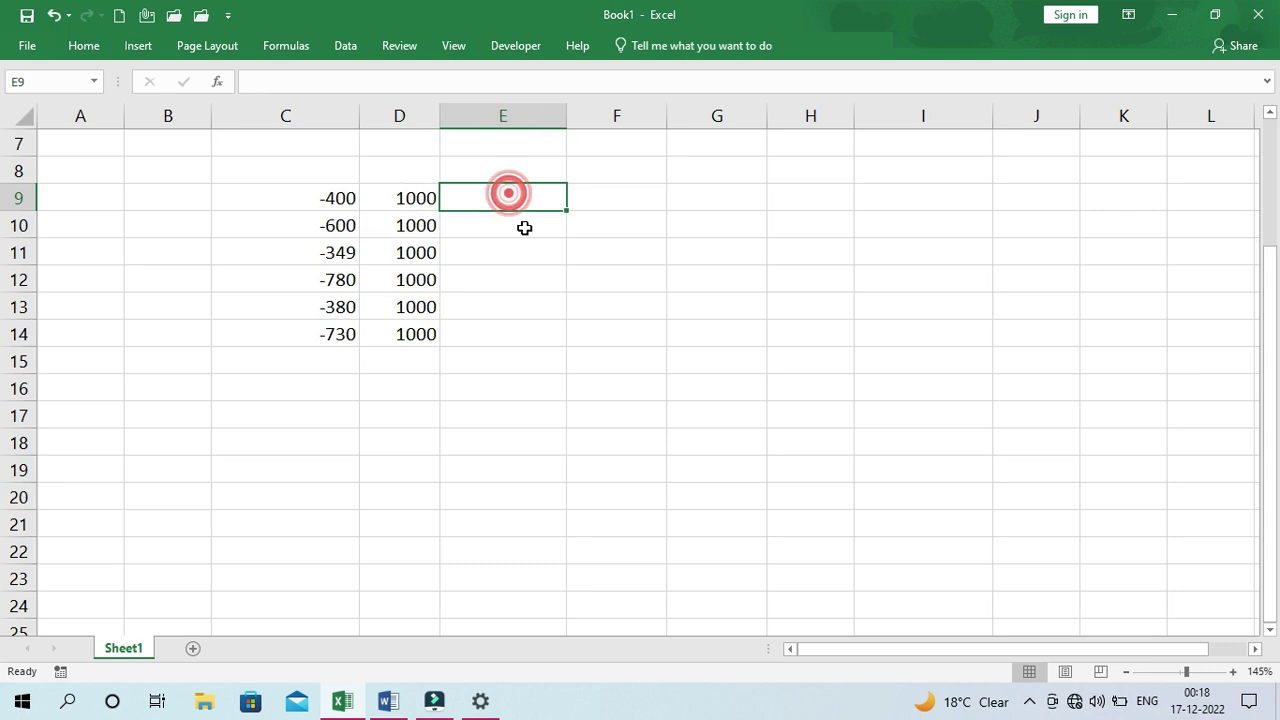
type("=a")
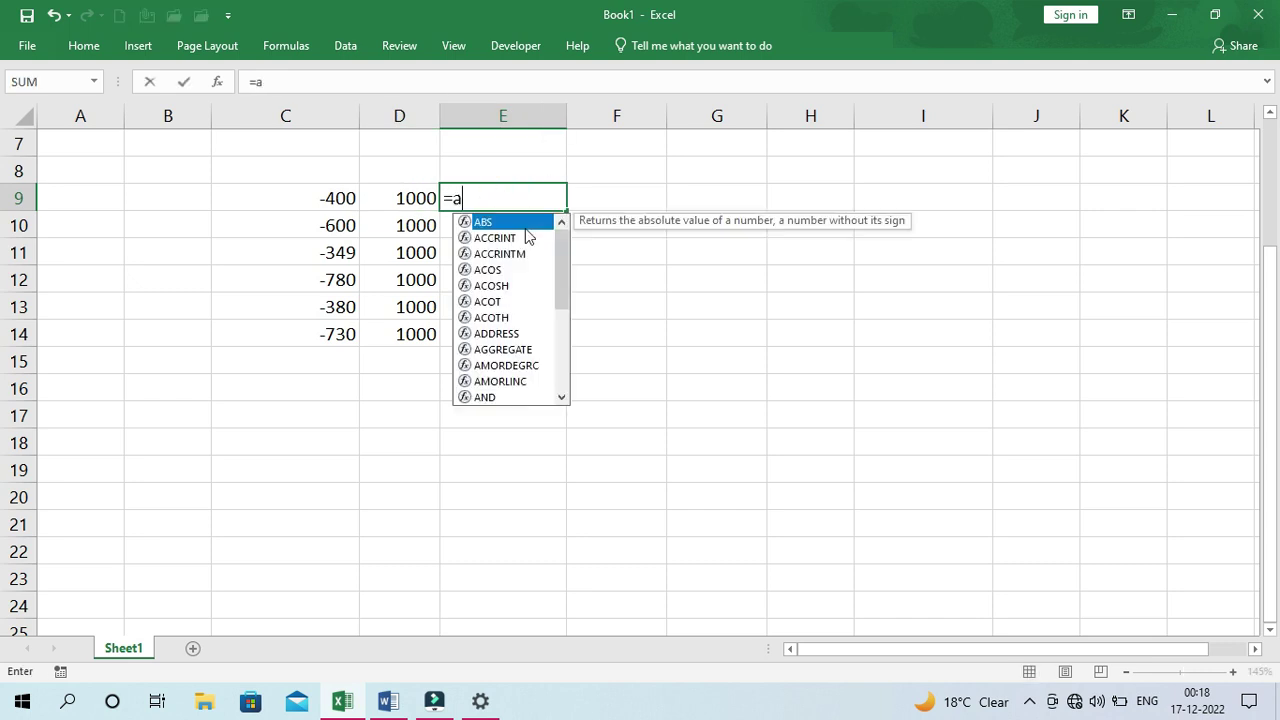
type("bs")
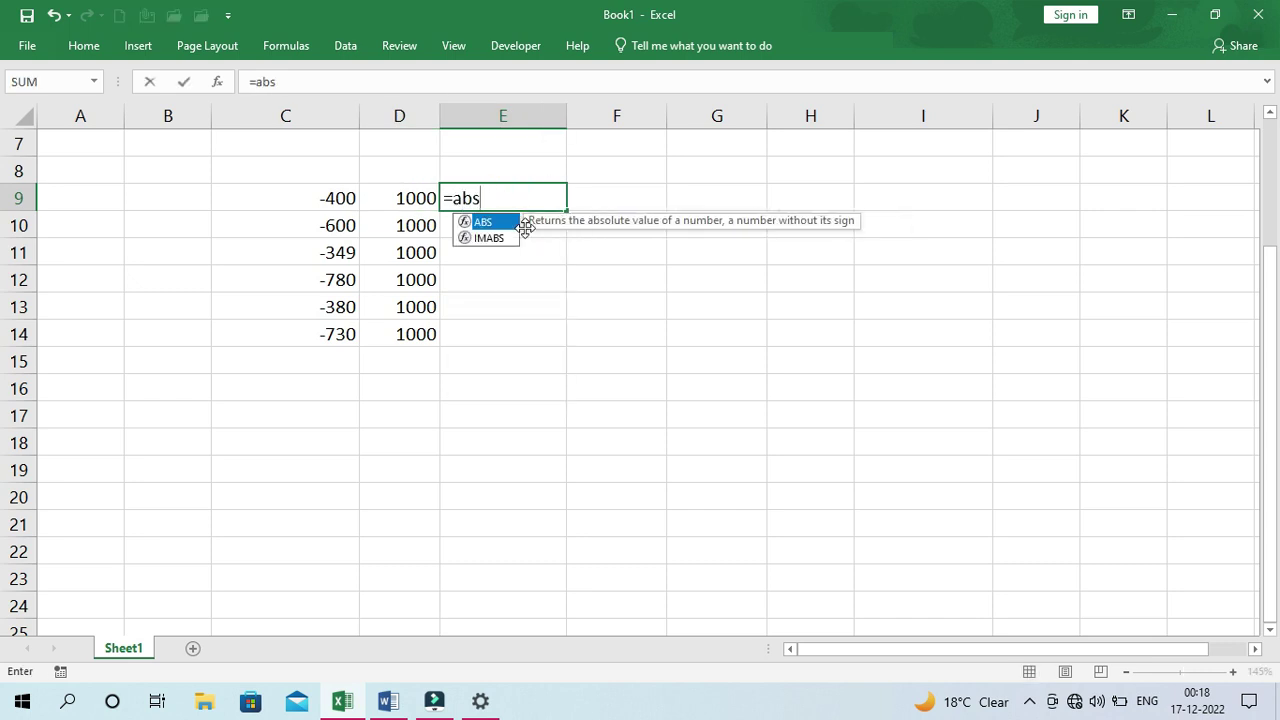
type("(")
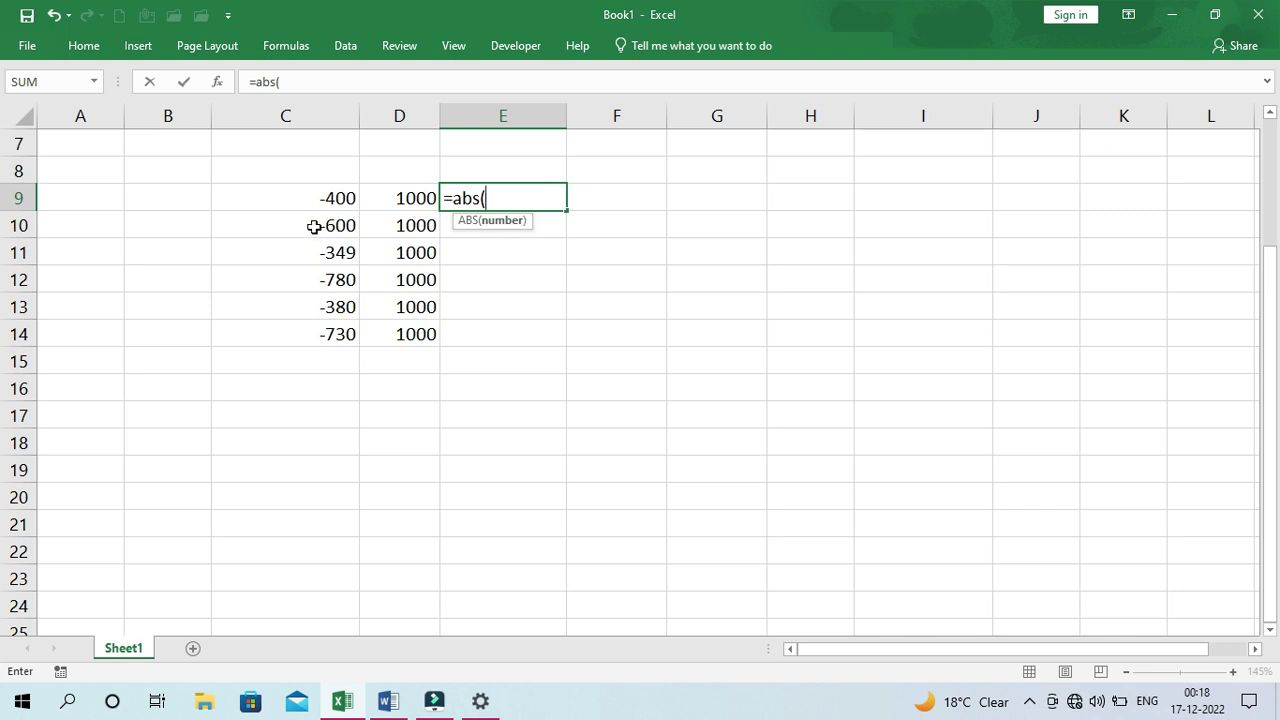
left_click(317, 199)
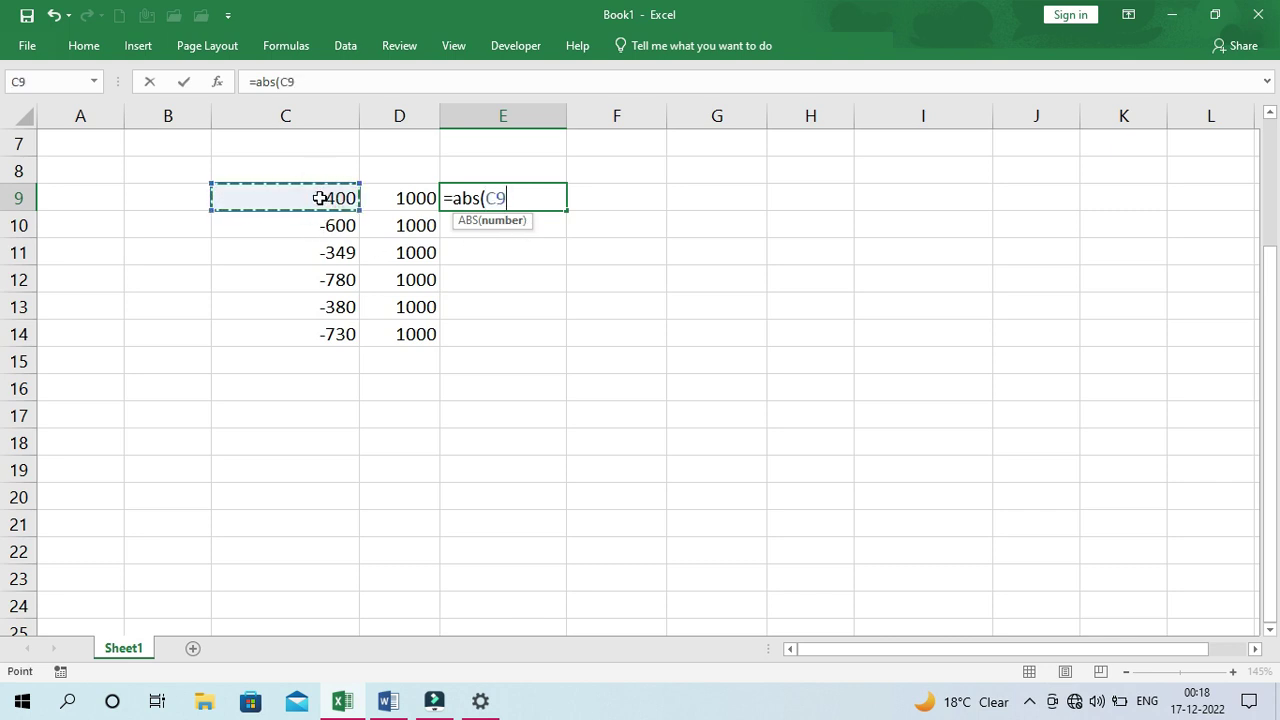
type(")+")
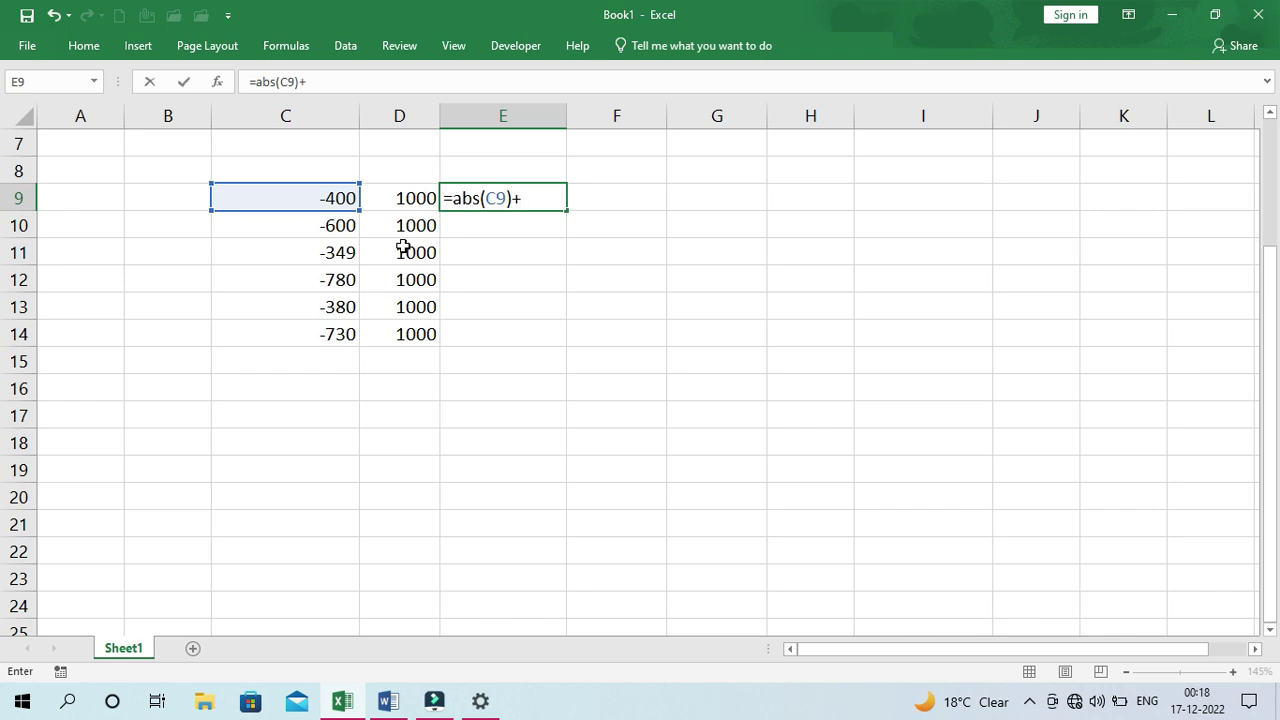
left_click(405, 198)
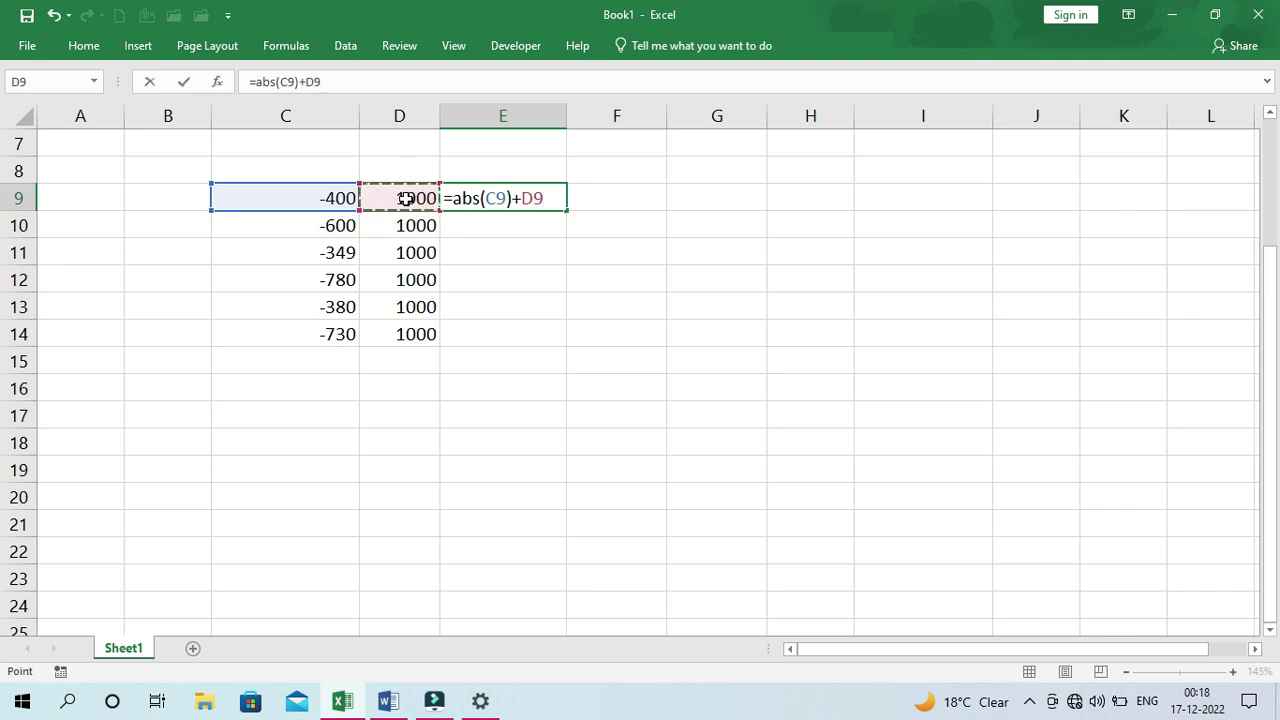
key("Return")
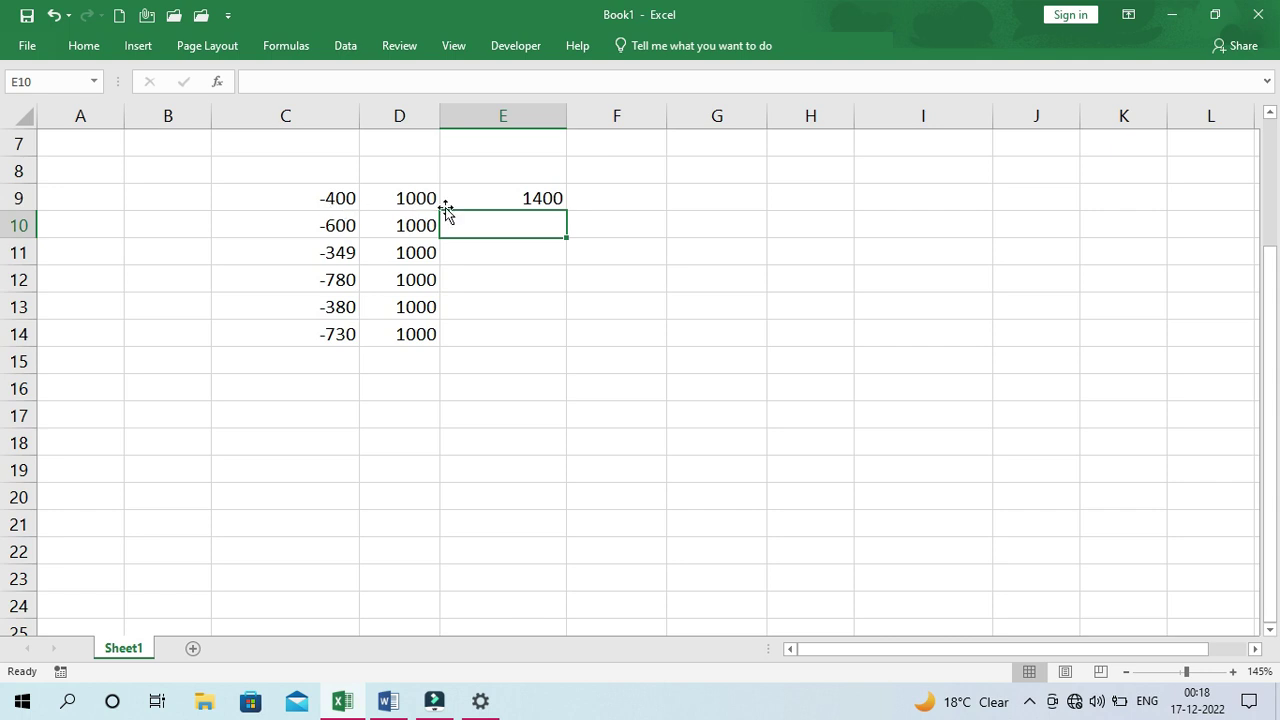
Fill the E9 formula down to E14, briefly checking the Word function list
key("Up")
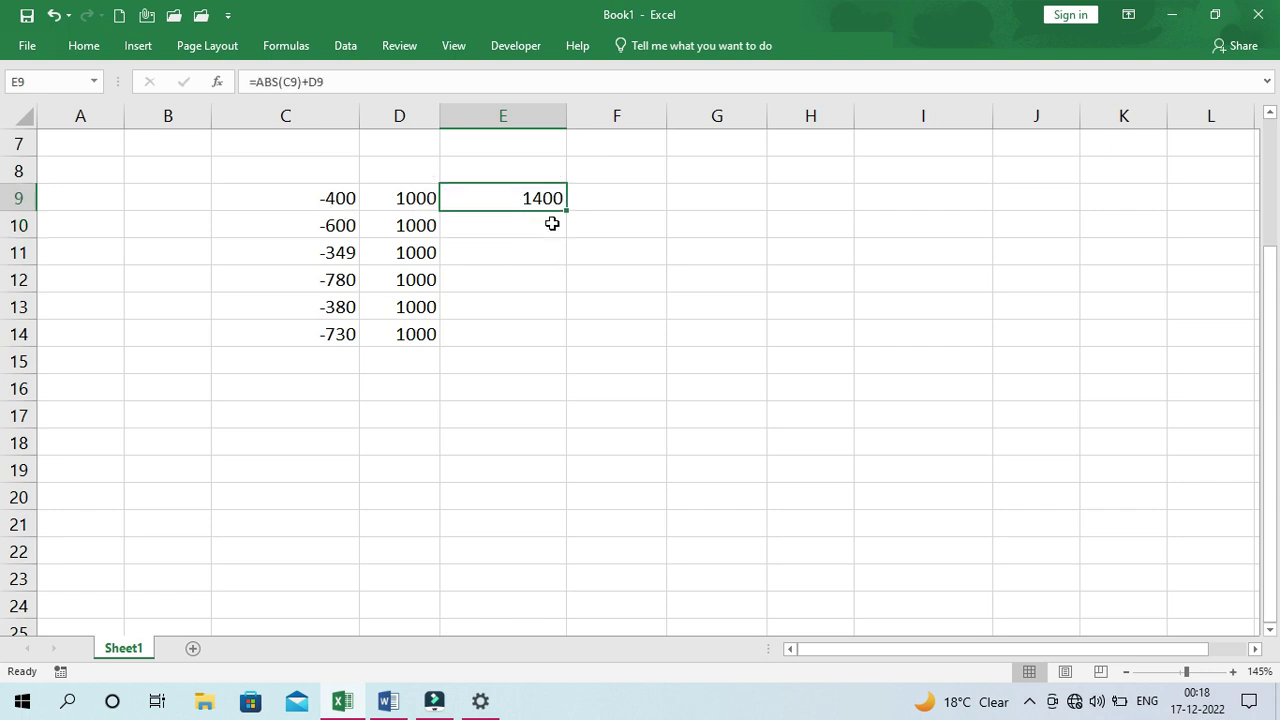
left_click_drag(568, 212, 529, 340)
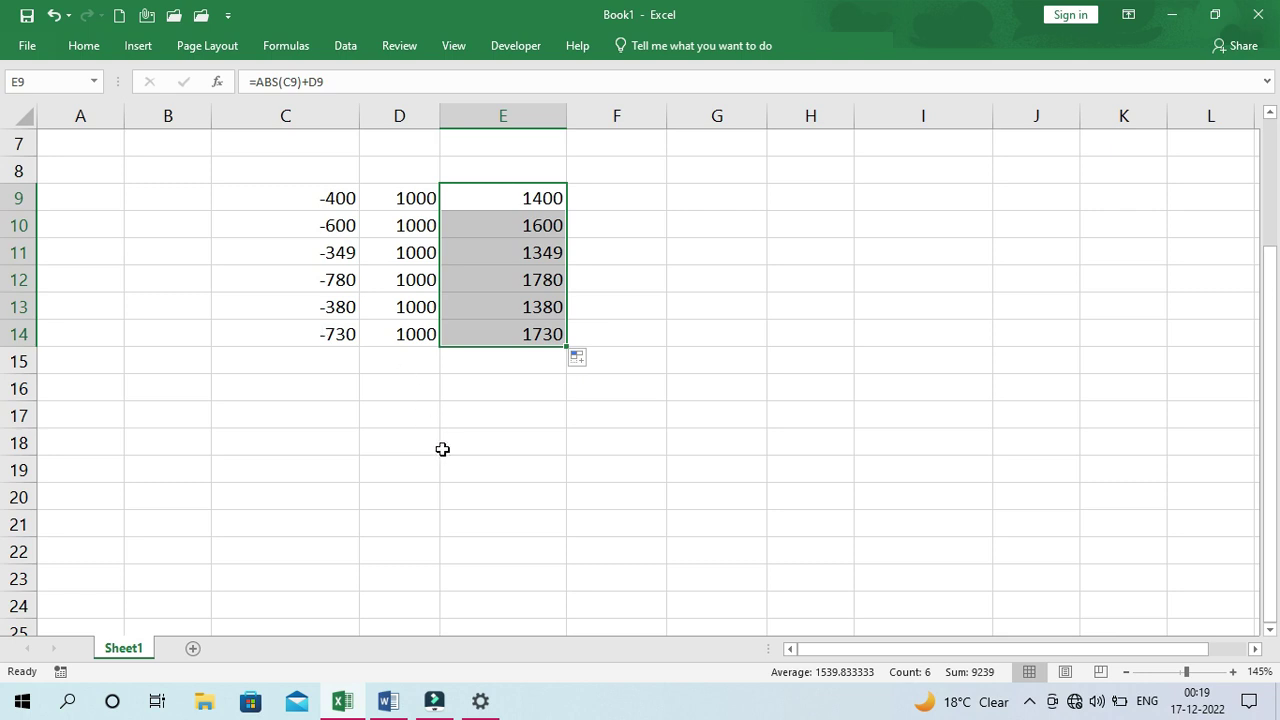
left_click(388, 701)
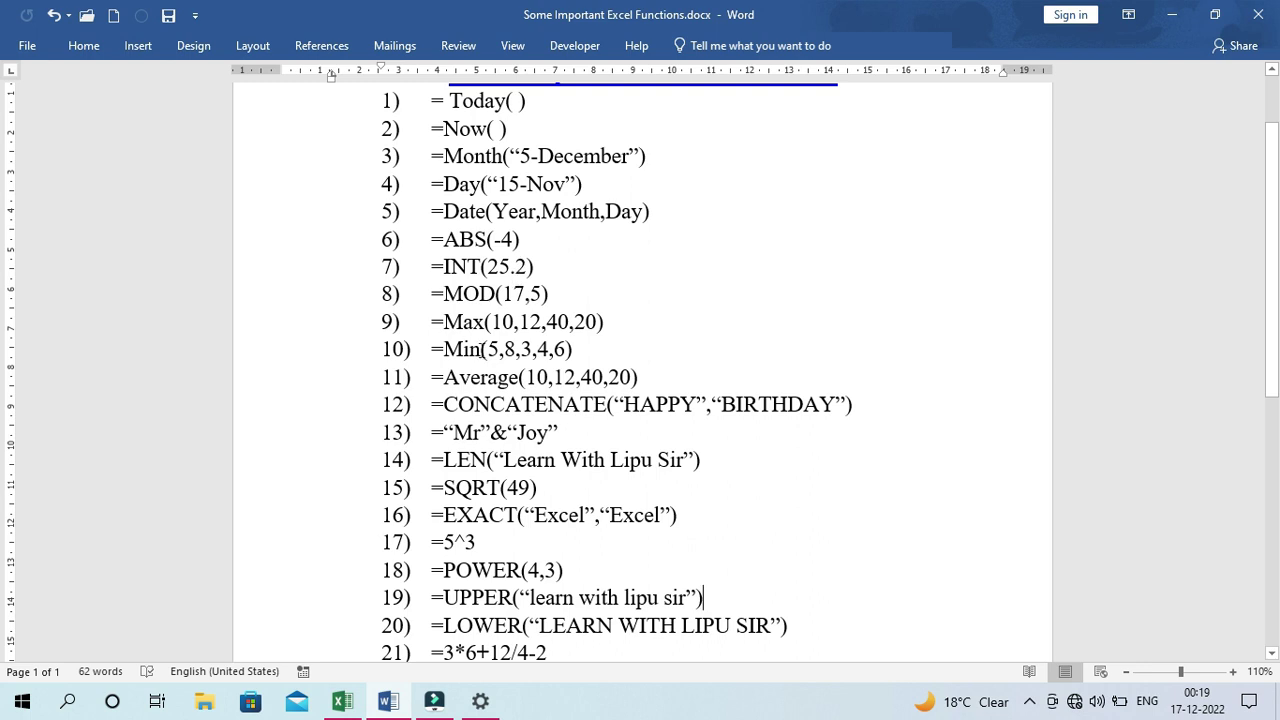
mouse_move(388, 701)
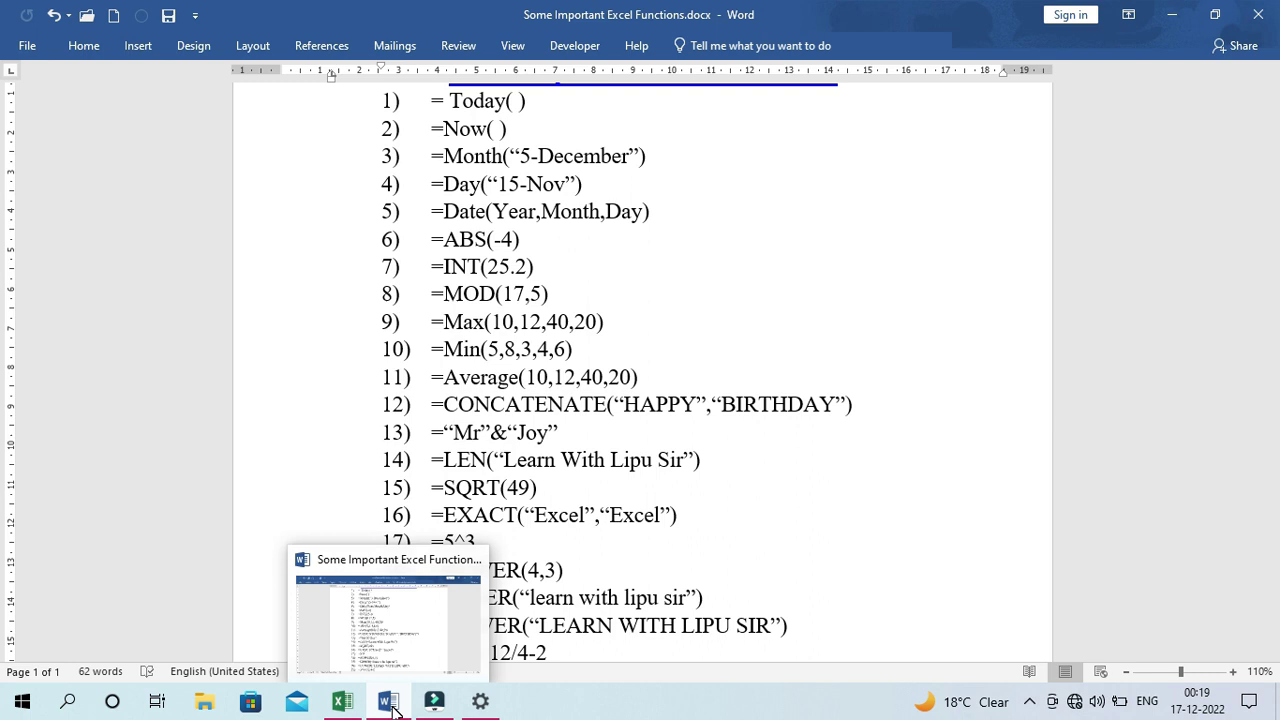
left_click(342, 701)
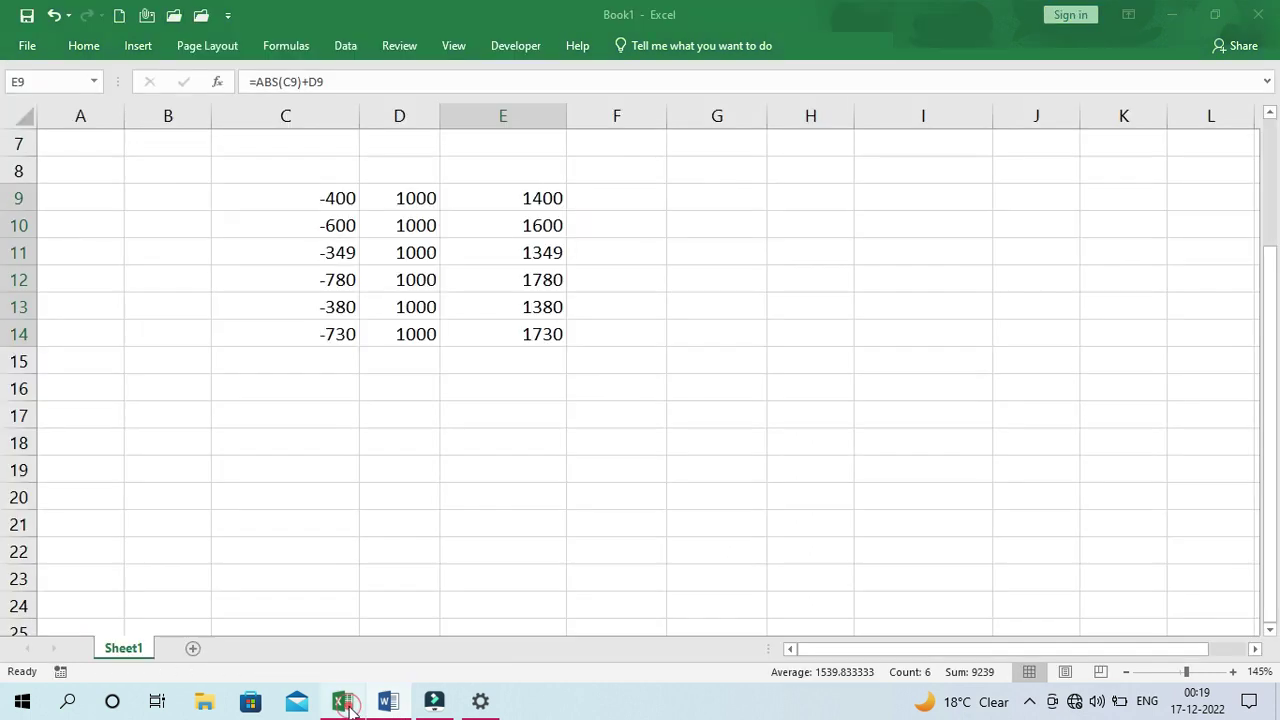
left_click(488, 449)
Enter 290.67544, 549.45322, 786.632455, 987.6433 and 342.564332 down C17:C21
scroll(480, 357, "down", 3)
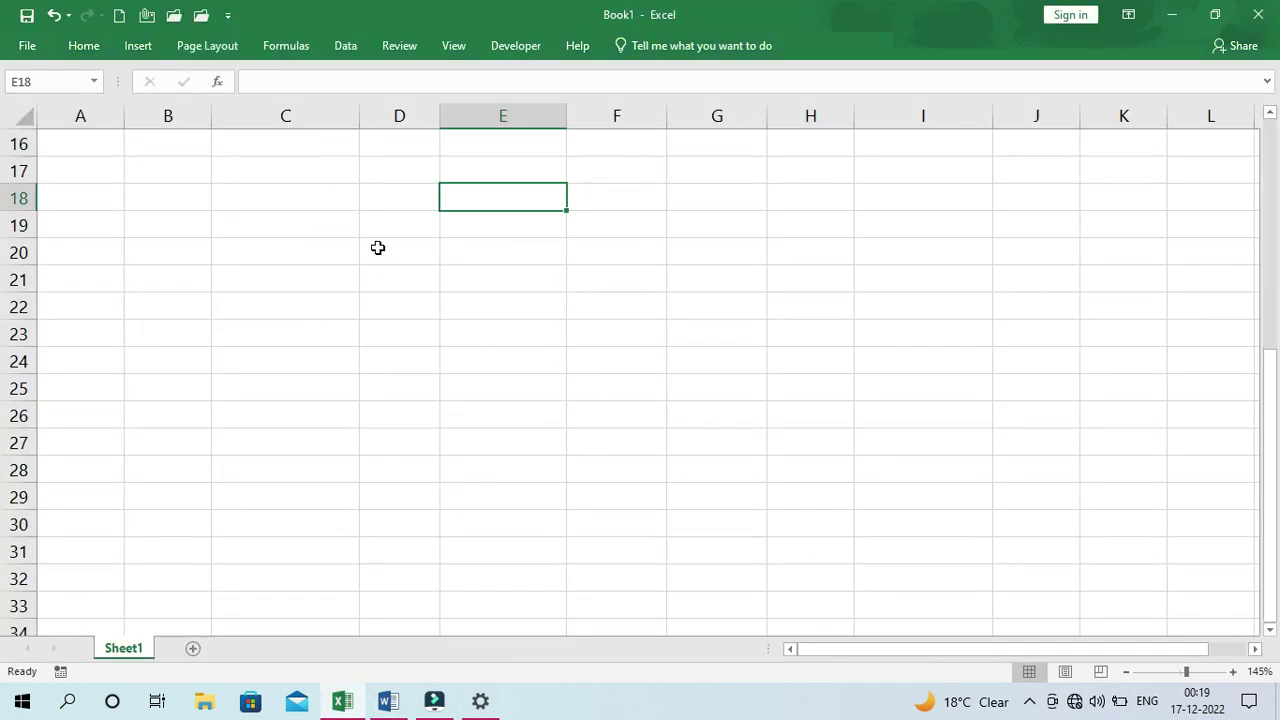
left_click(335, 181)
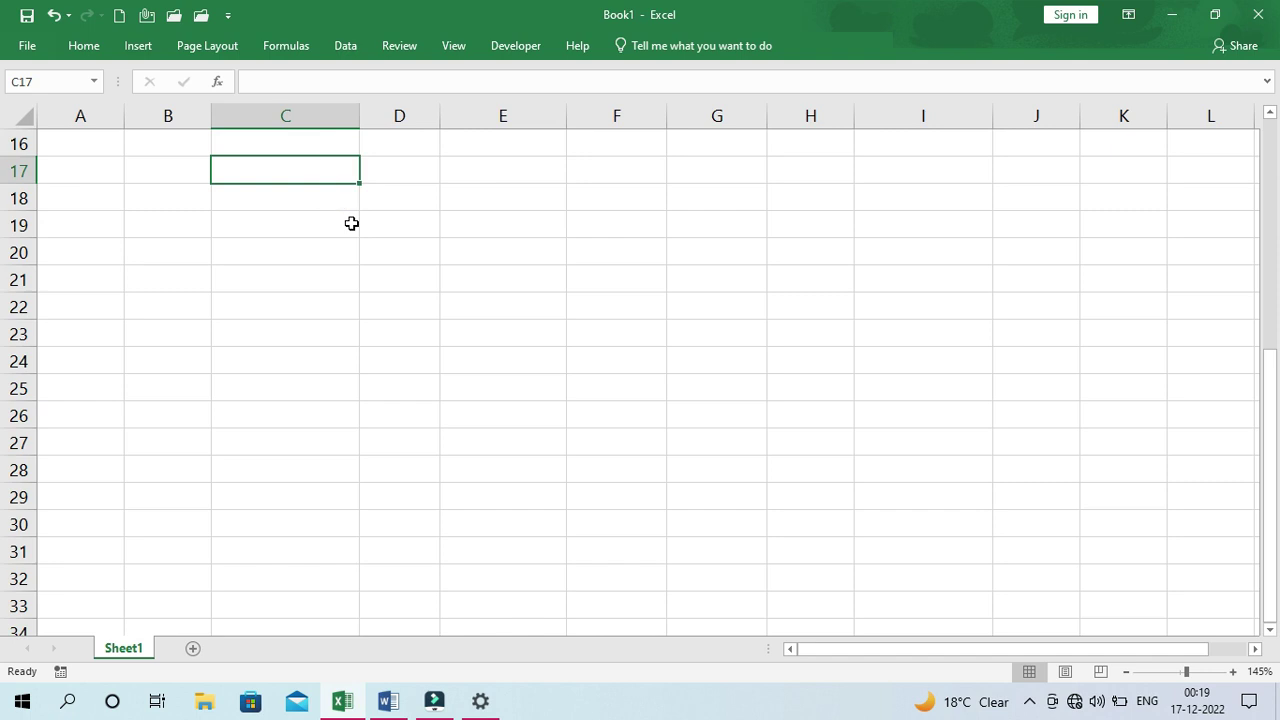
type("290")
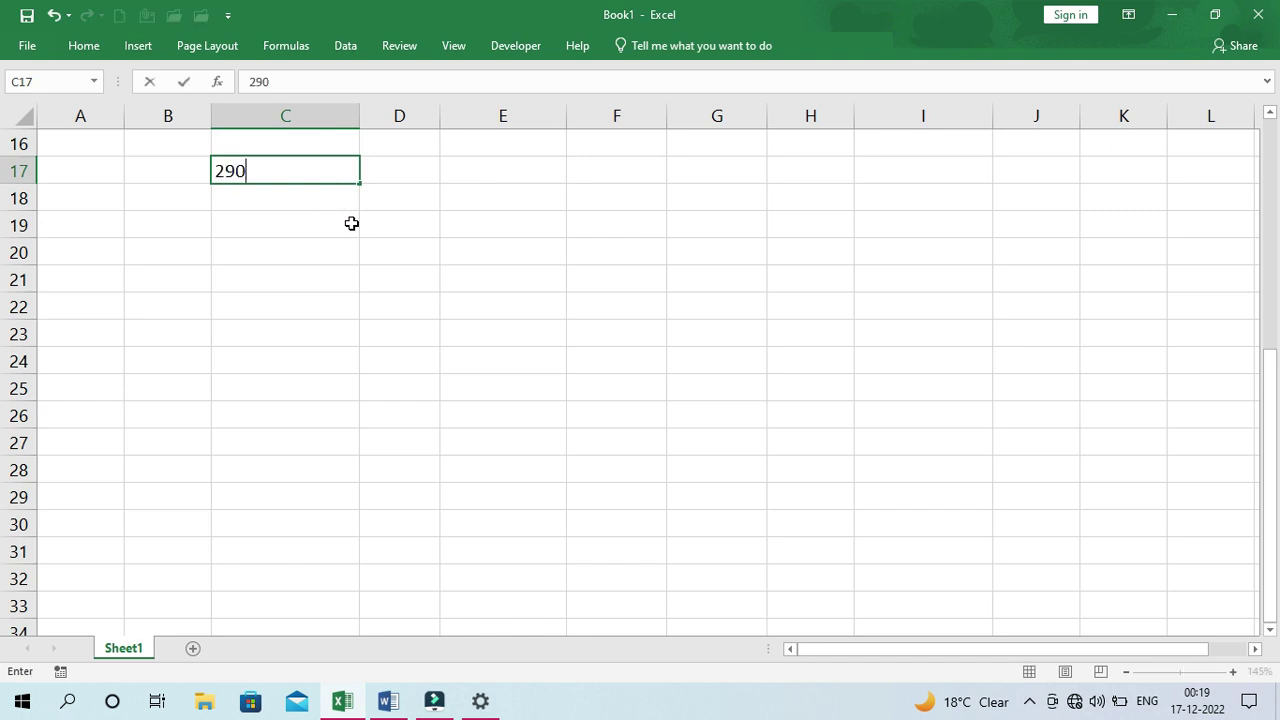
type("544")
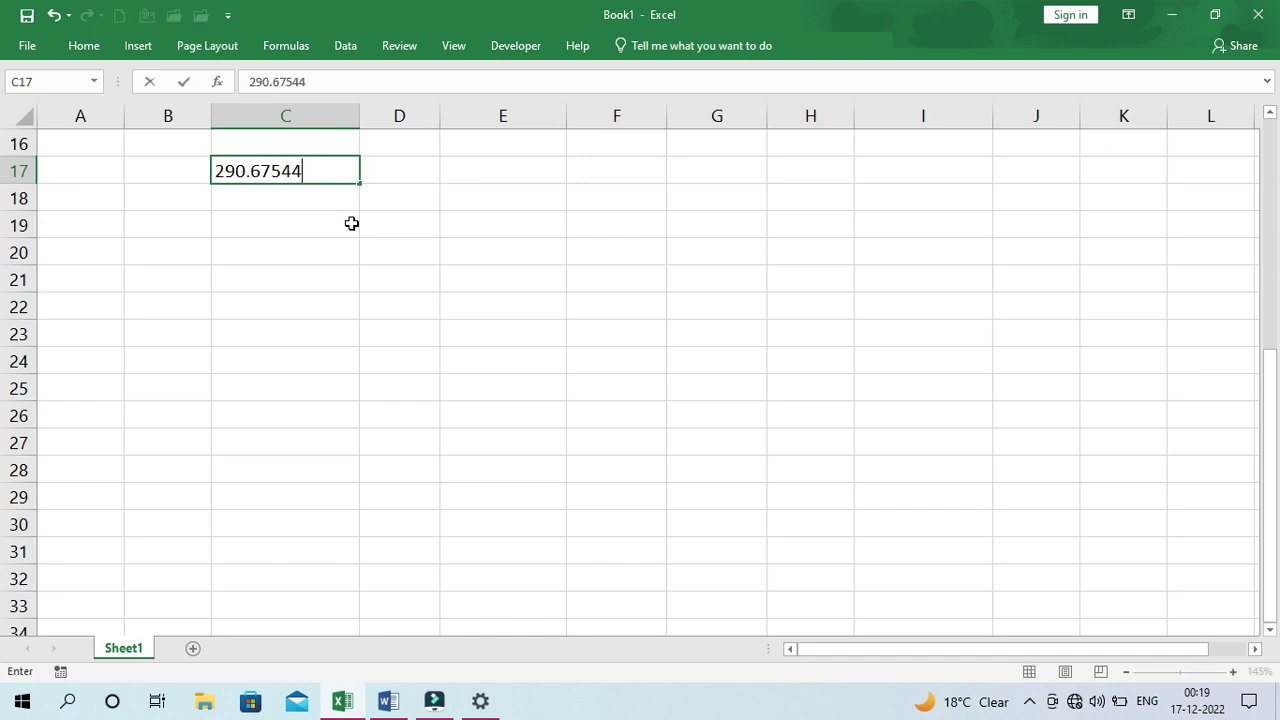
key("Return")
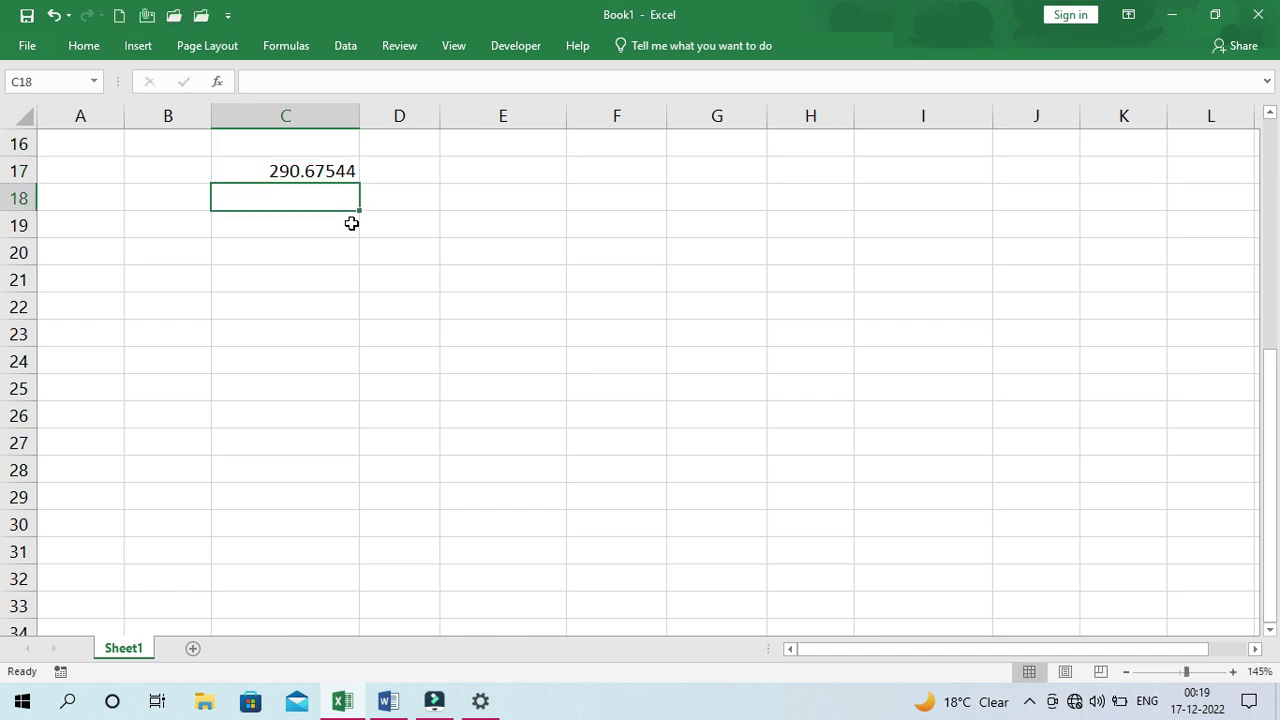
type("549")
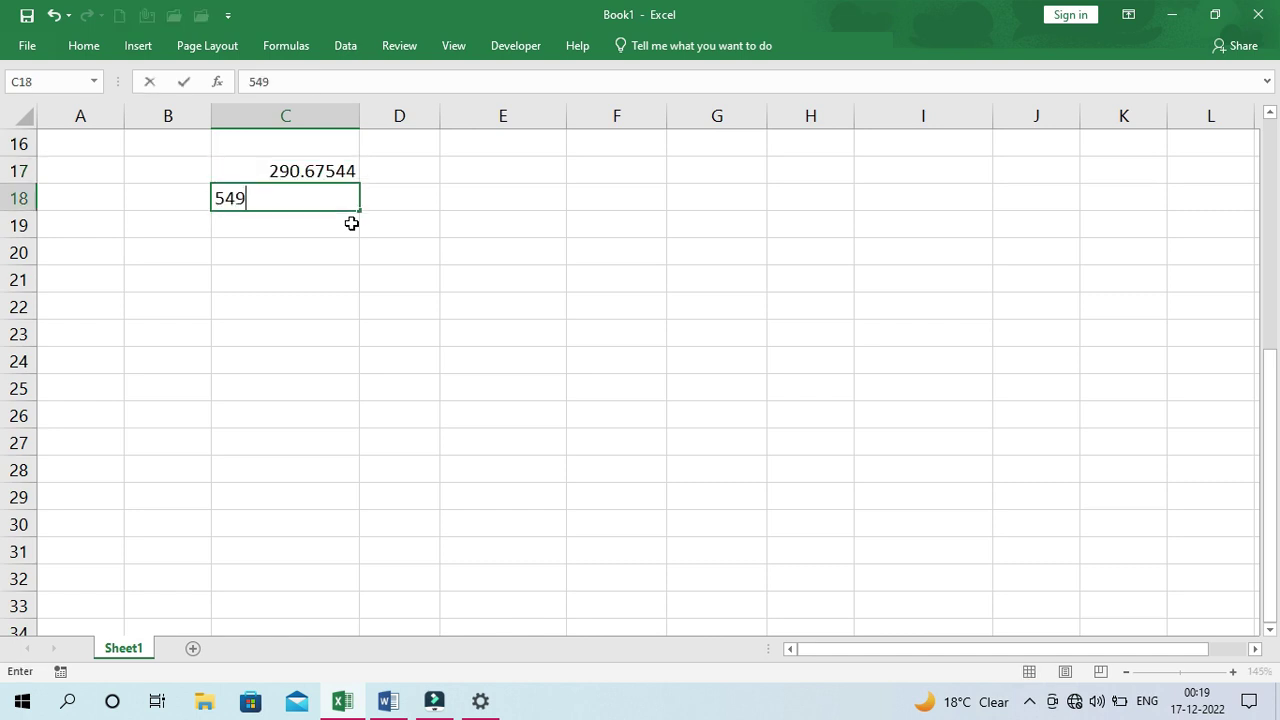
type("22")
key("Return")
type("786.632455")
key("Return")
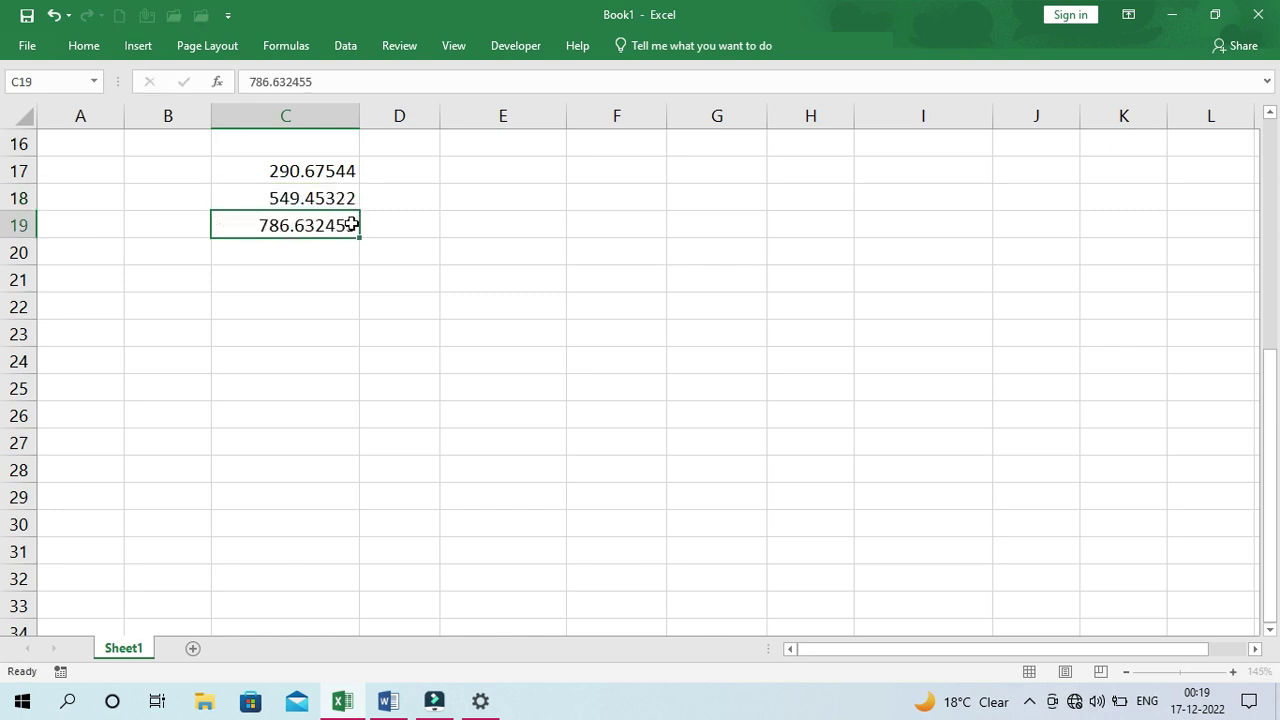
type("987.6433")
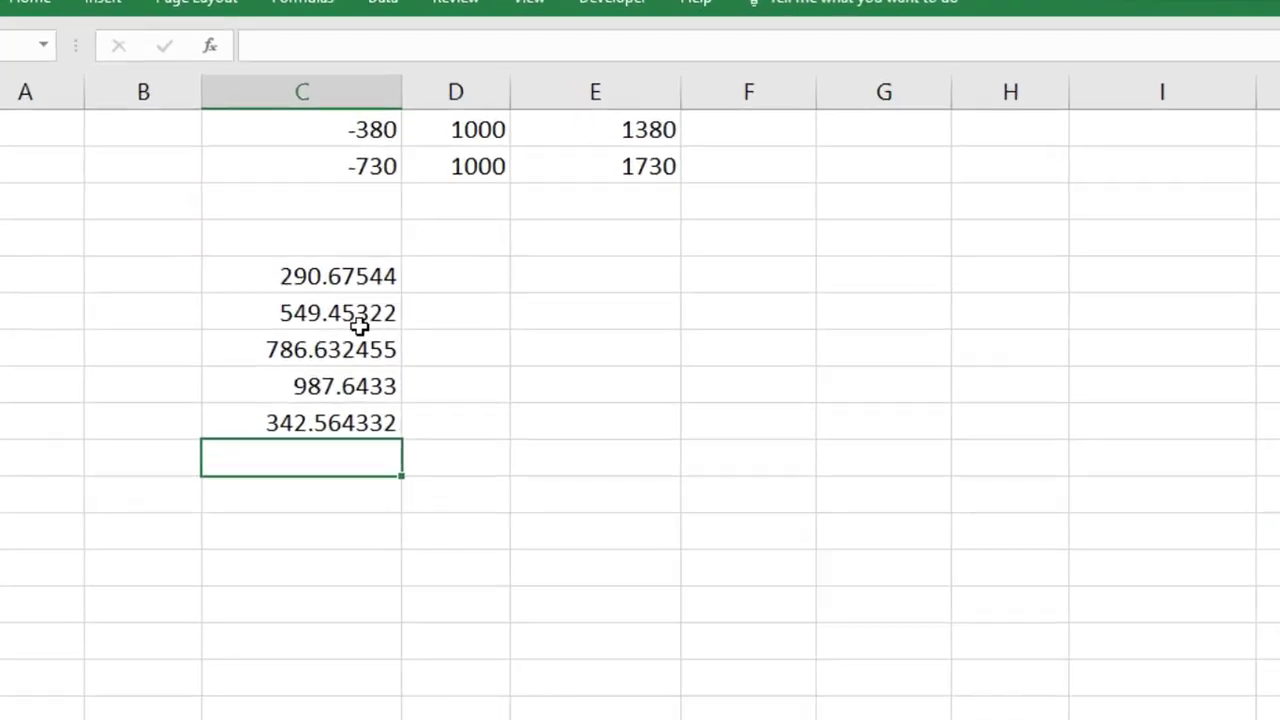
left_click_drag(340, 276, 340, 423)
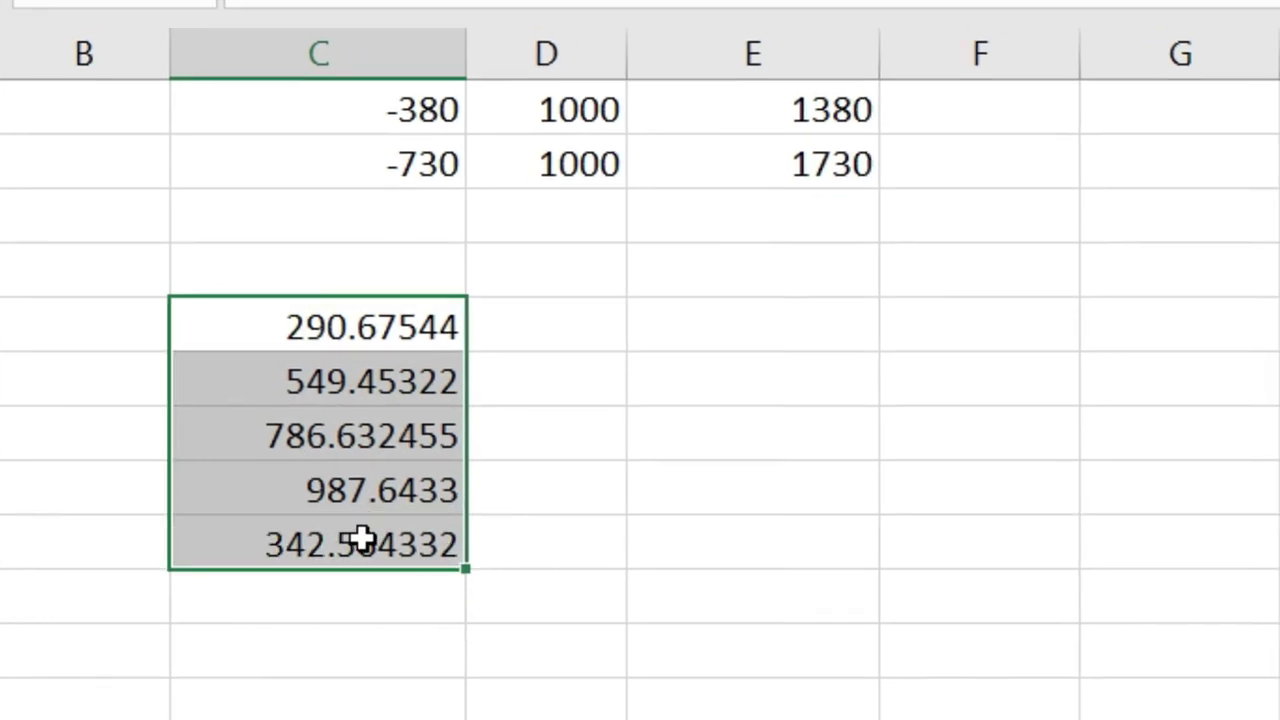
left_click(587, 546)
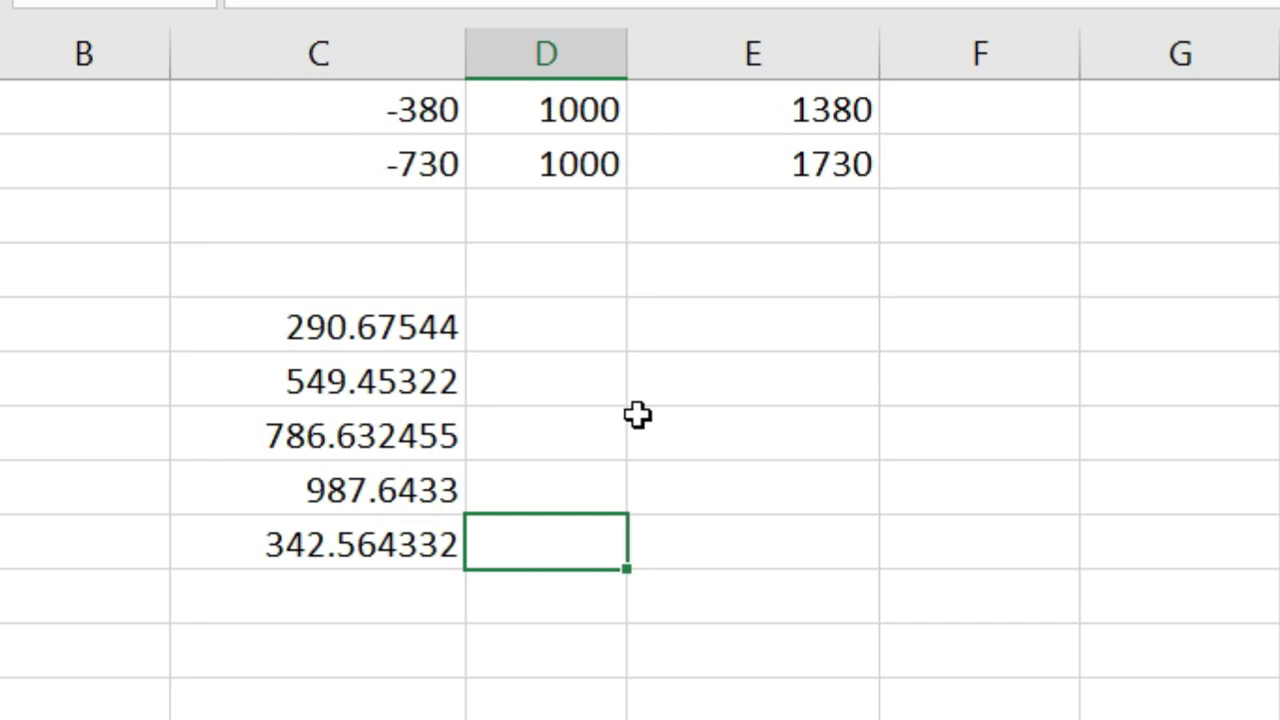
Enter =INT(C17) in E17, returning 290
left_click(703, 339)
type("=")
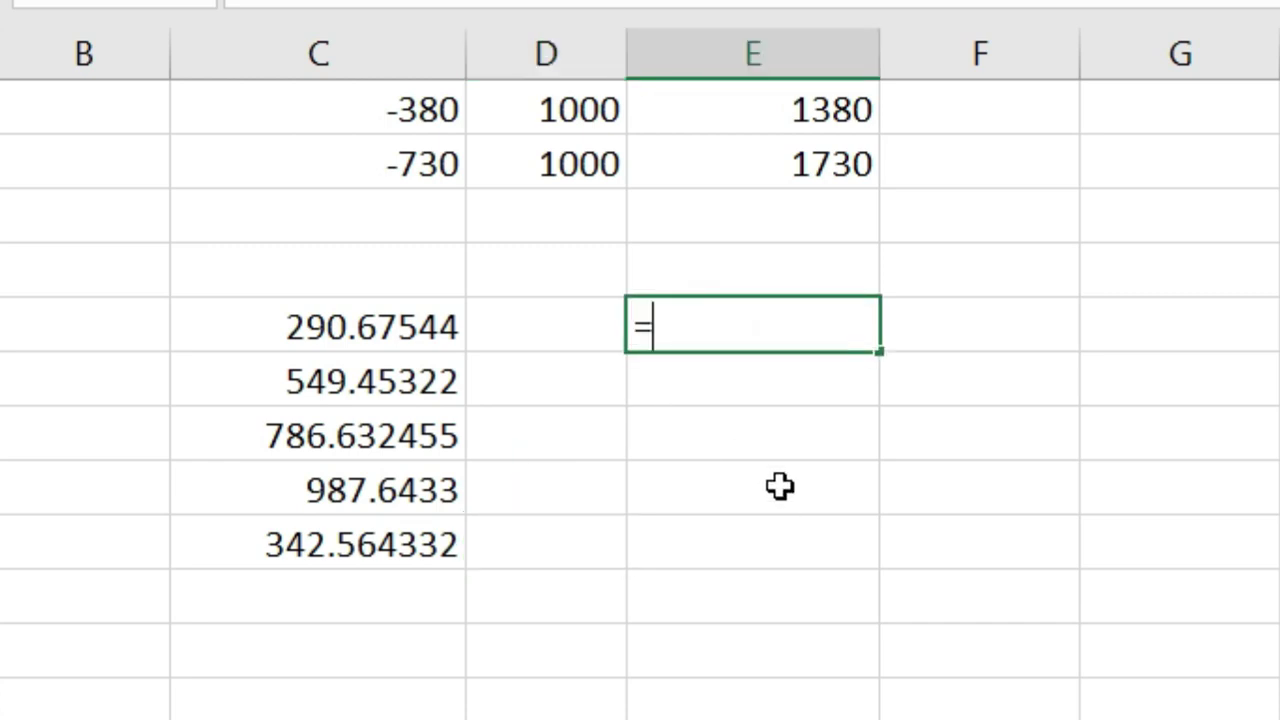
type("int")
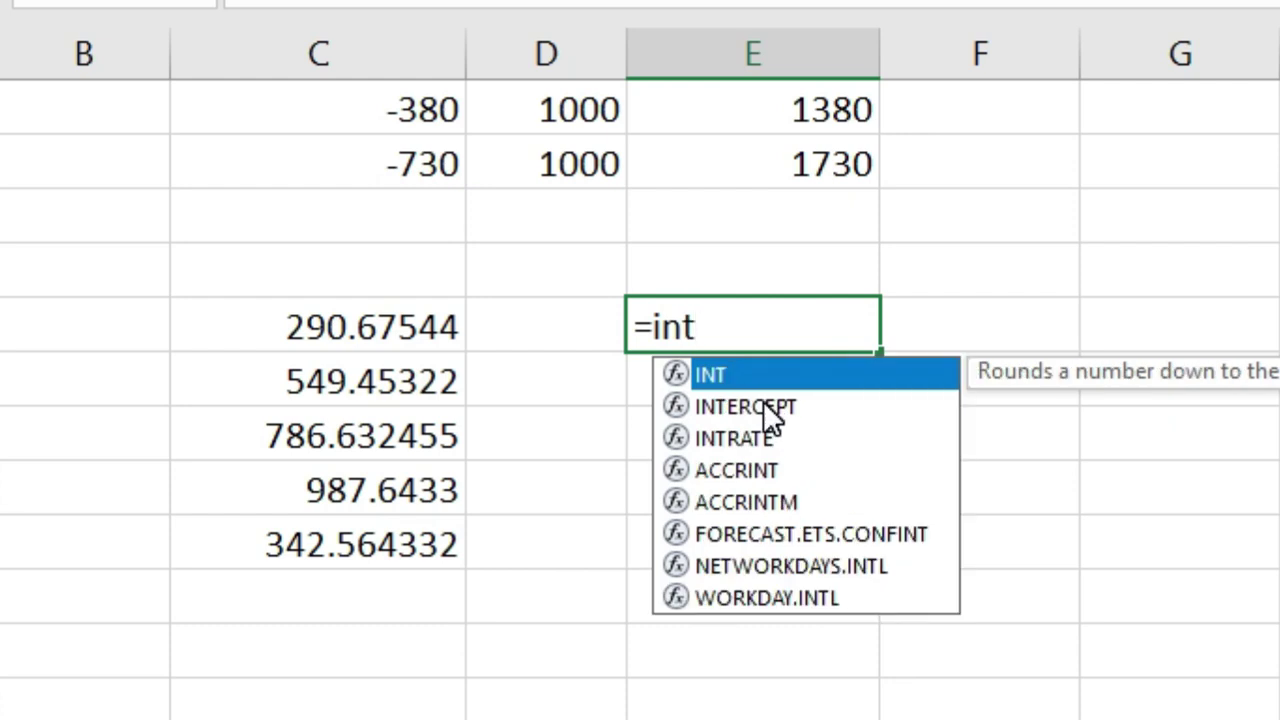
type("(")
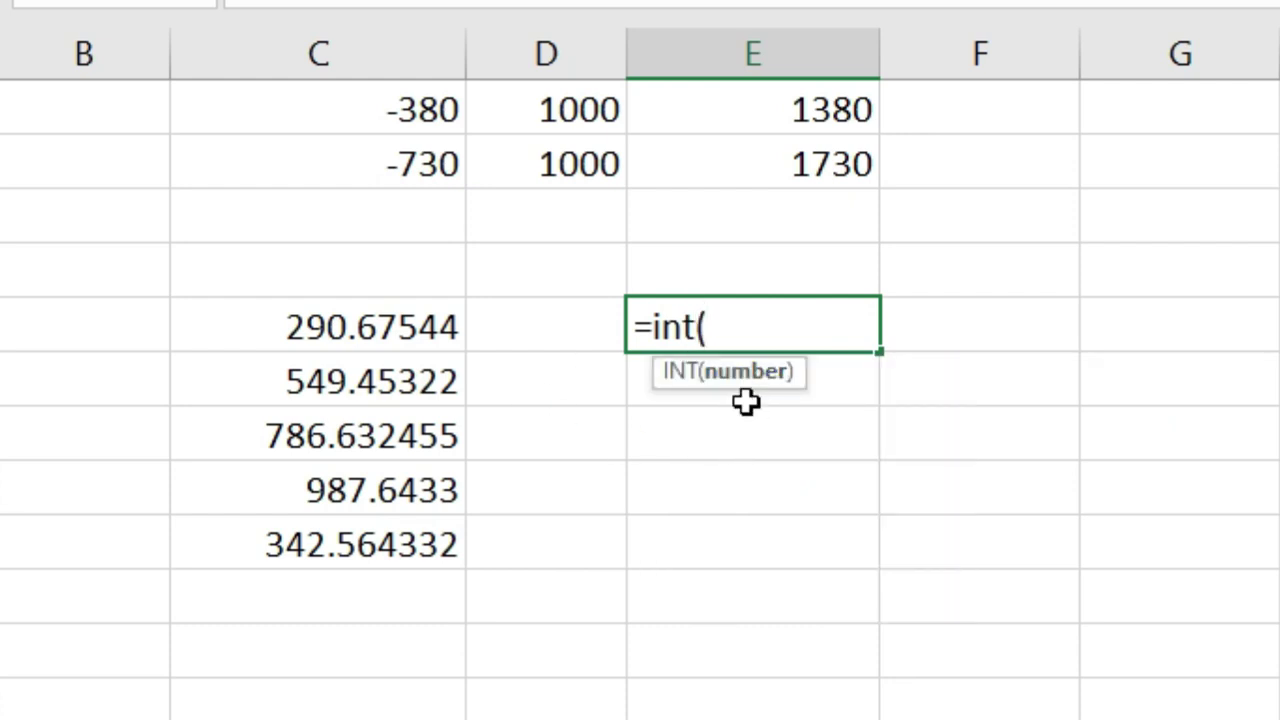
left_click(337, 331)
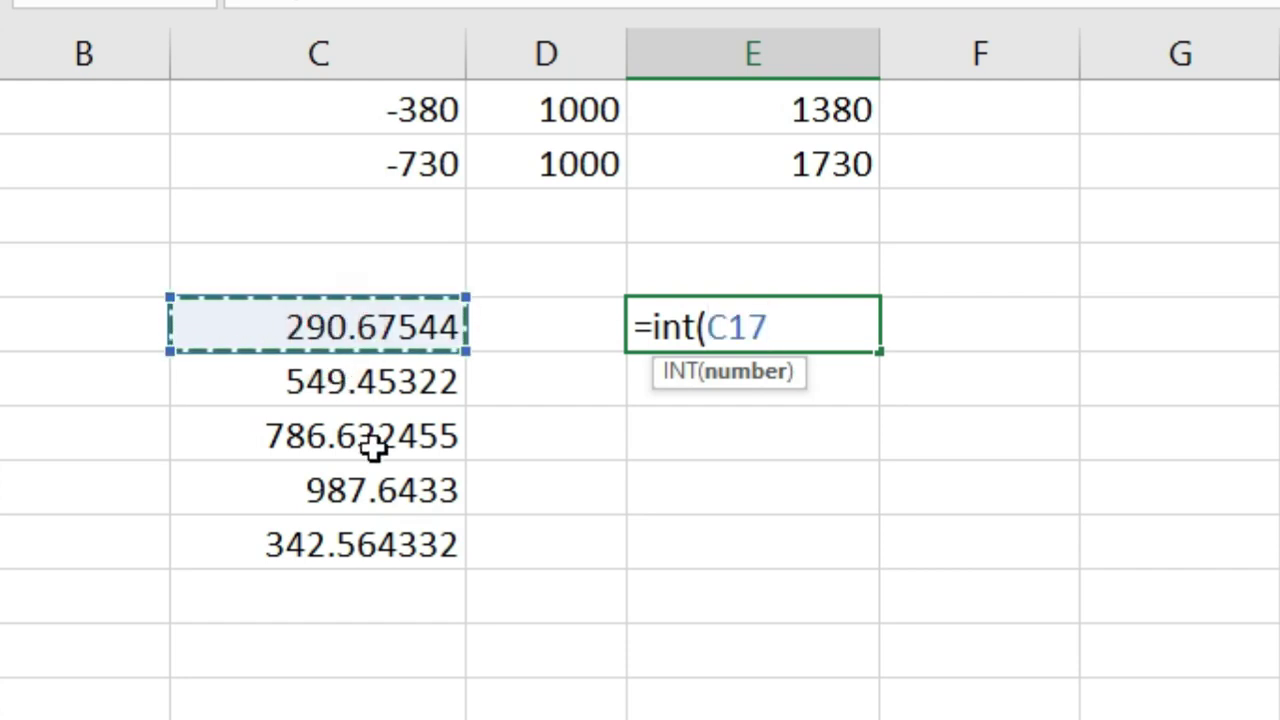
type(")")
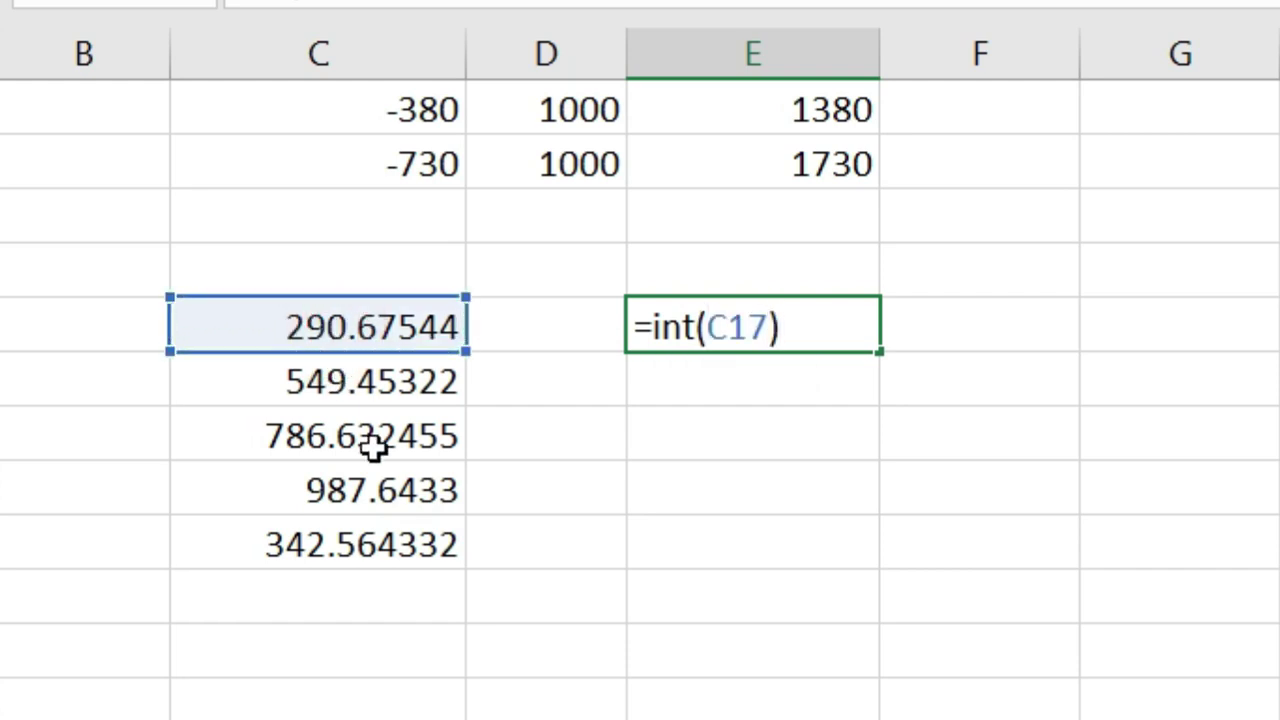
key("Return")
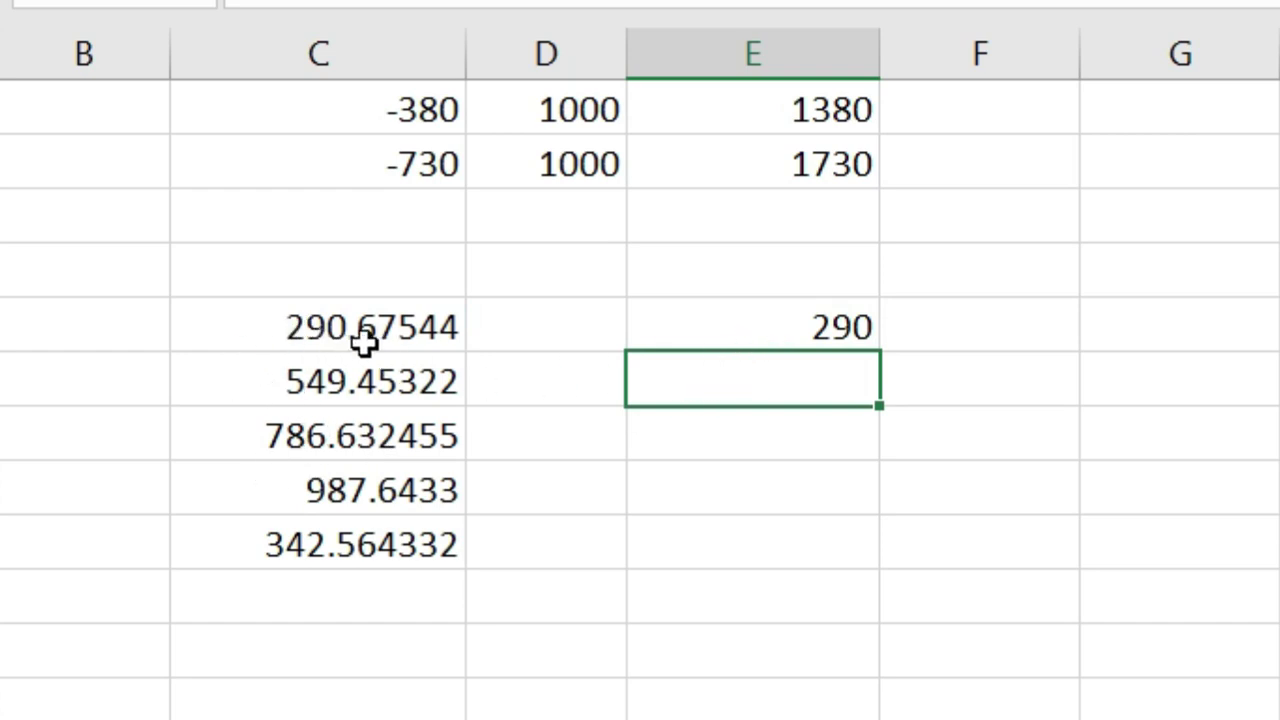
Fill the INT formula down to E21, giving 290, 549, 786, 987, 342
left_click(761, 310)
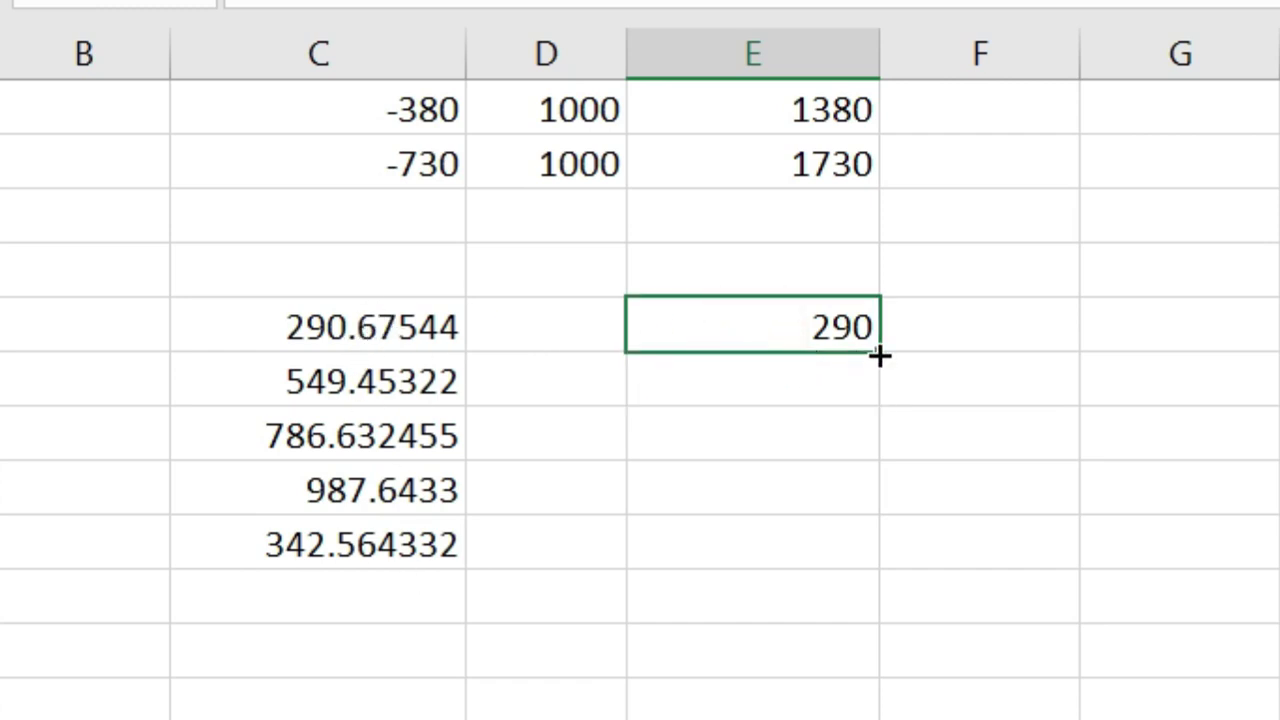
left_click_drag(878, 356, 843, 551)
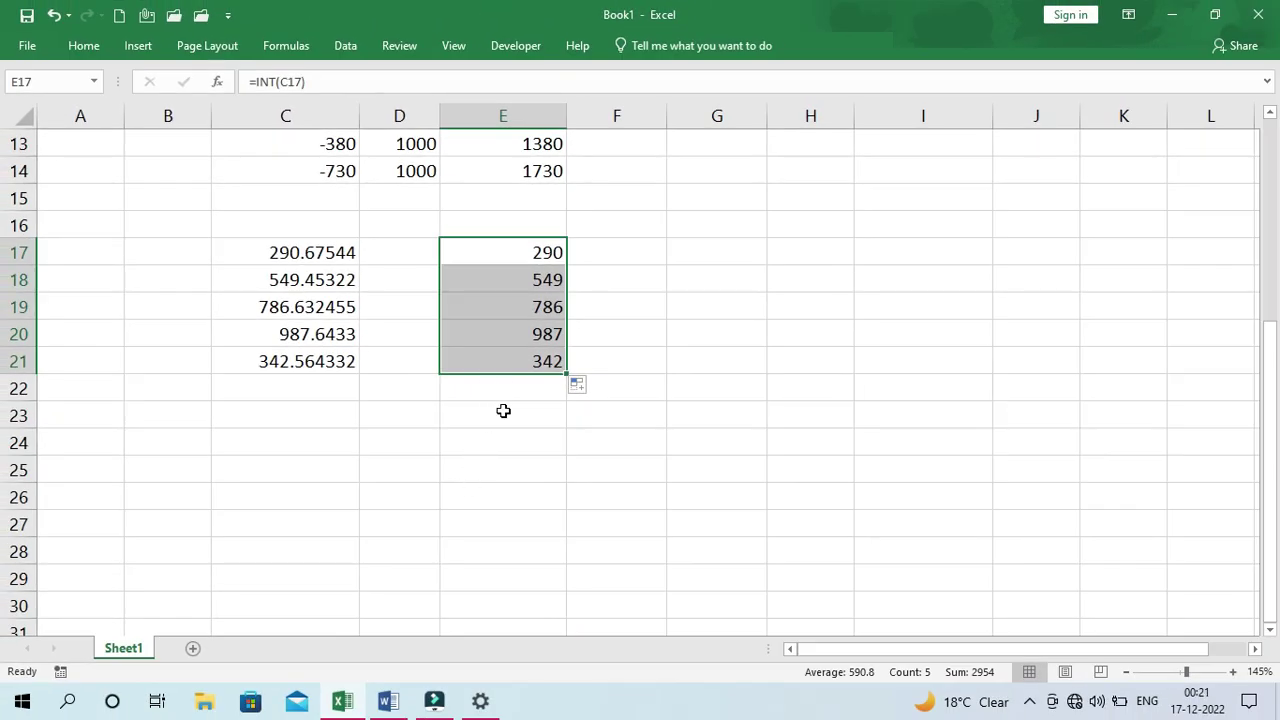
left_click(500, 446)
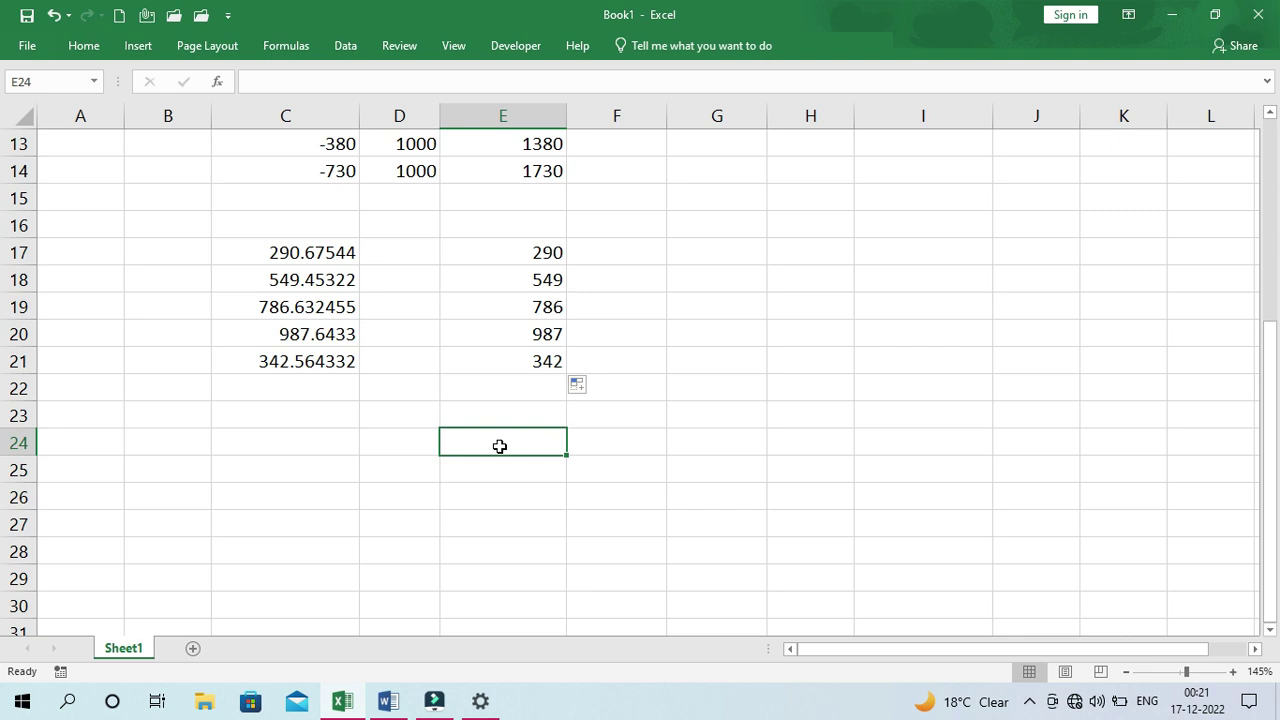
key("alt+Tab")
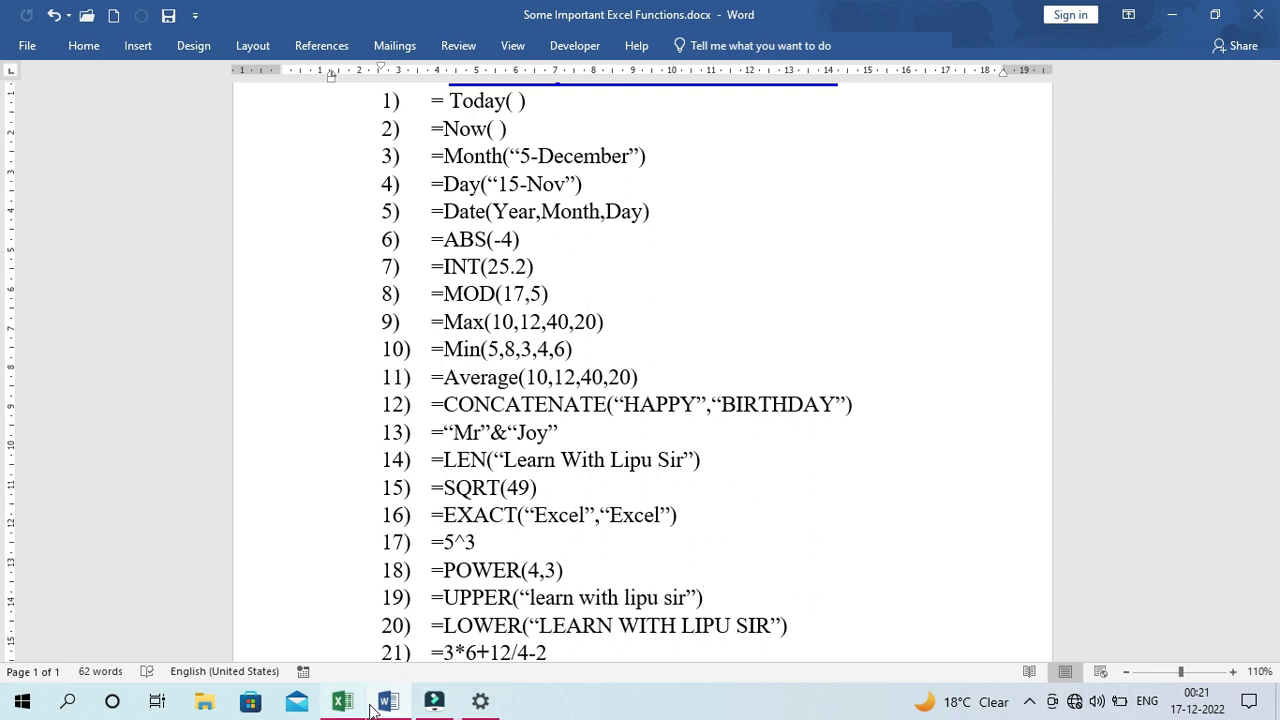
mouse_move(341, 701)
left_click(300, 620)
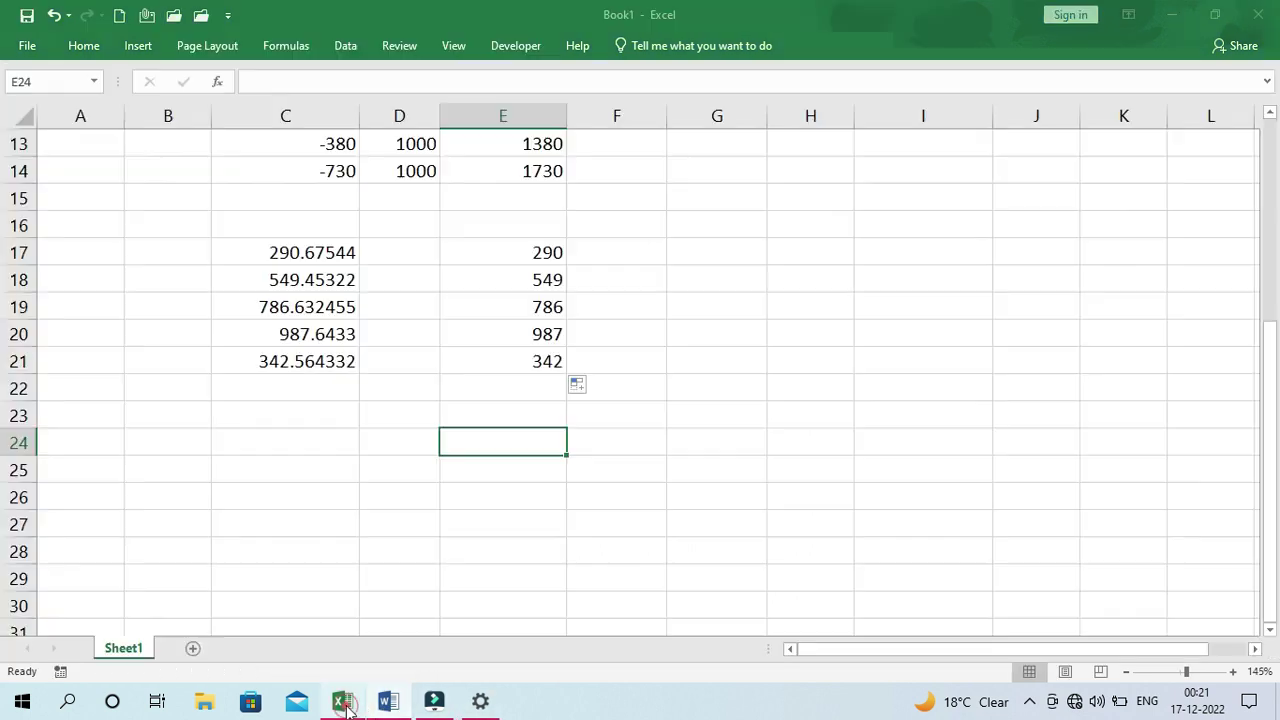
Enter =27/5 in C24 so it shows 5.4
left_click(471, 455)
scroll(485, 415, "down", 3)
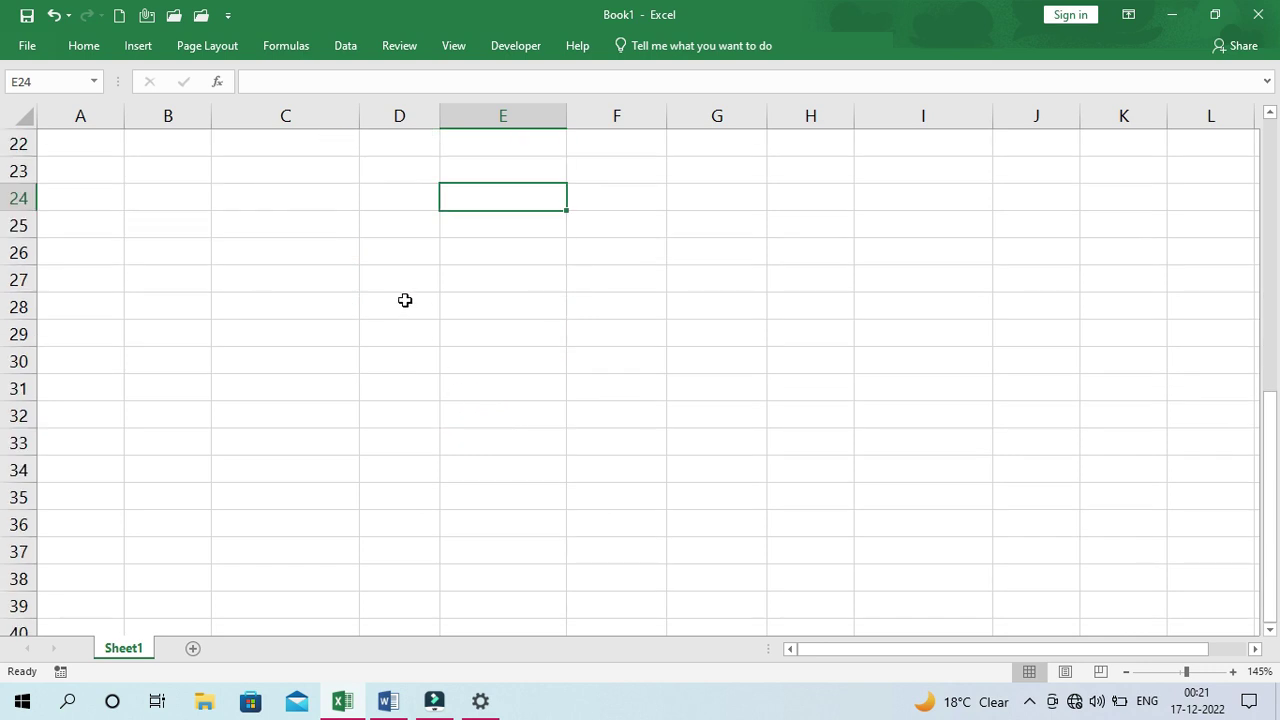
left_click(320, 204)
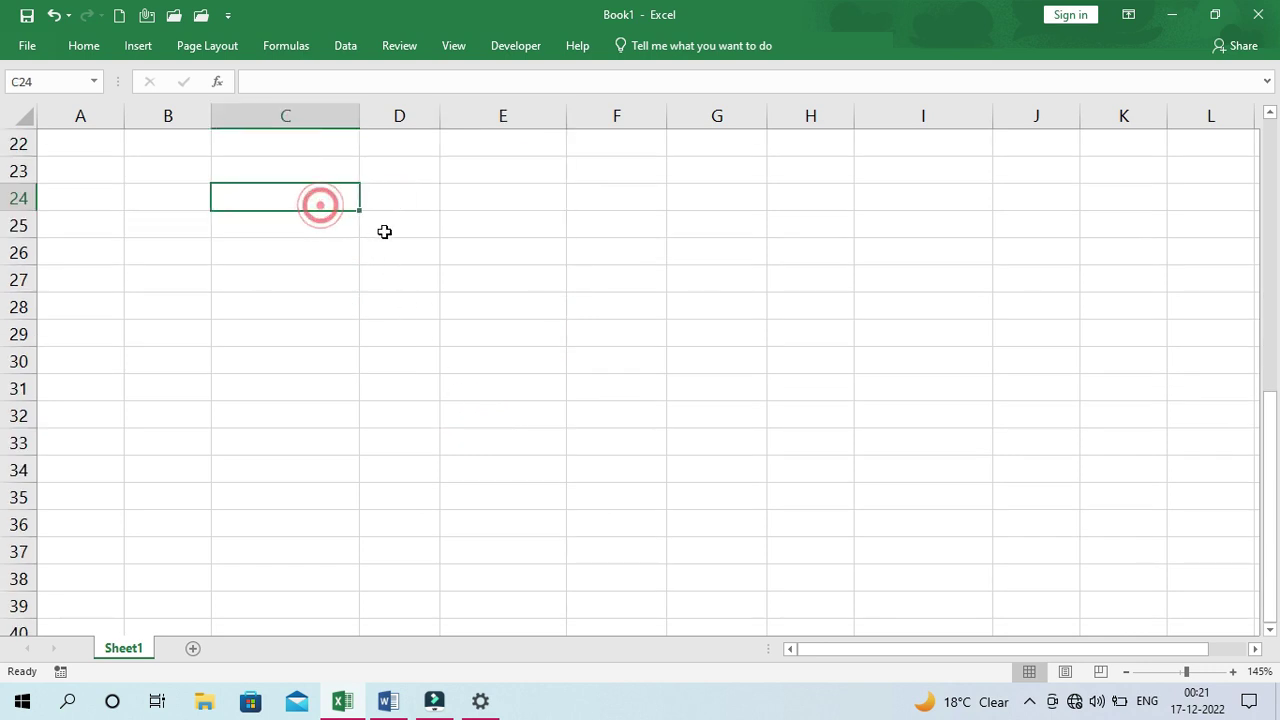
type("=27/5")
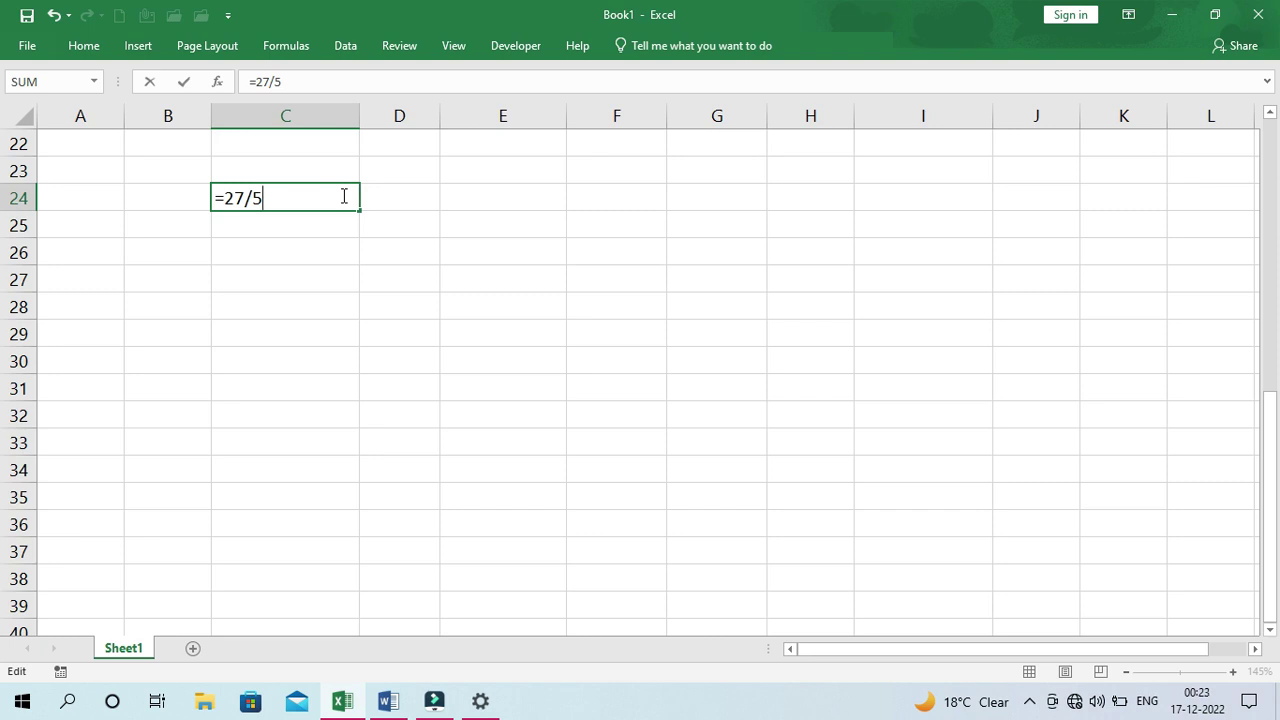
key("Return")
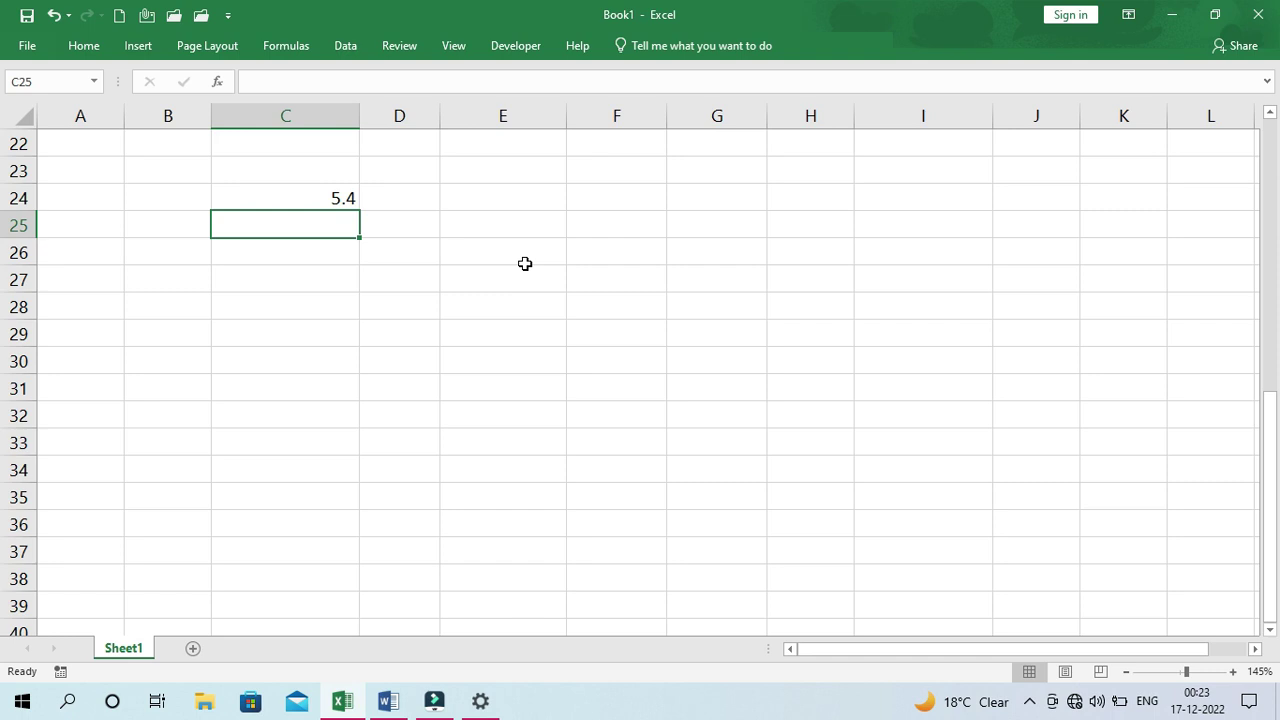
left_click(499, 199)
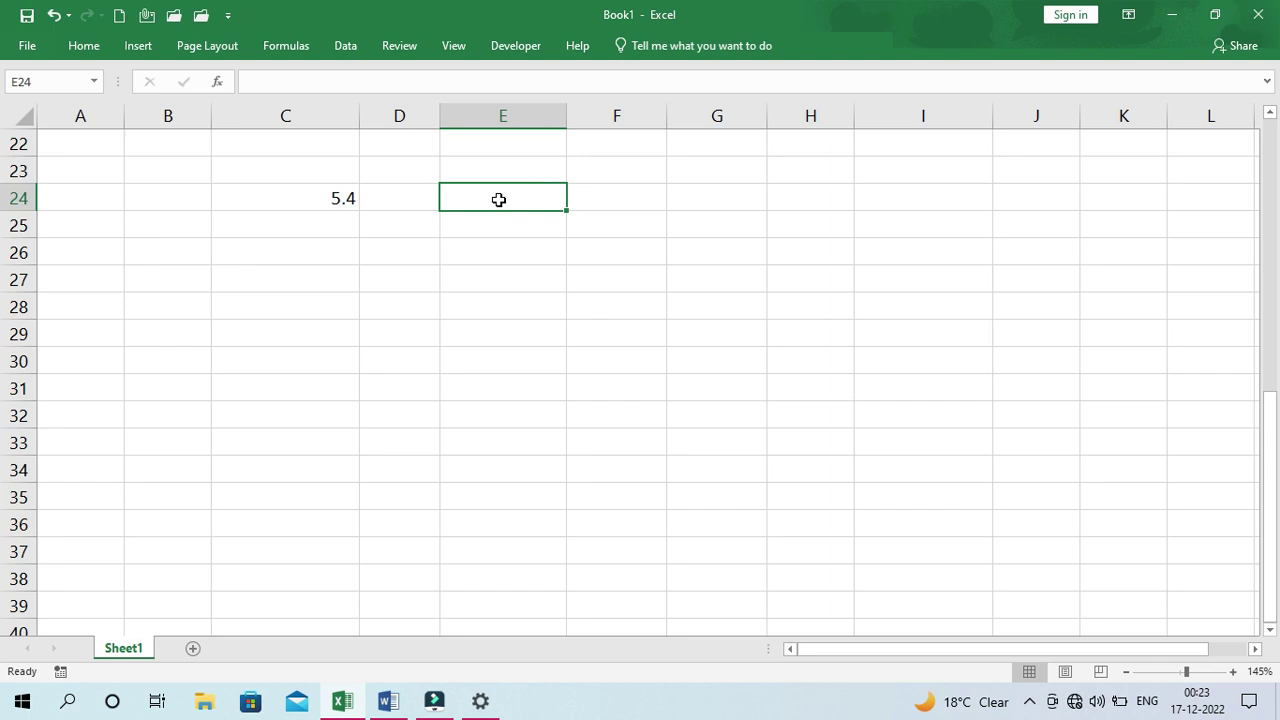
Enter =MOD(27,5) in E24, returning the remainder 2
type("=m")
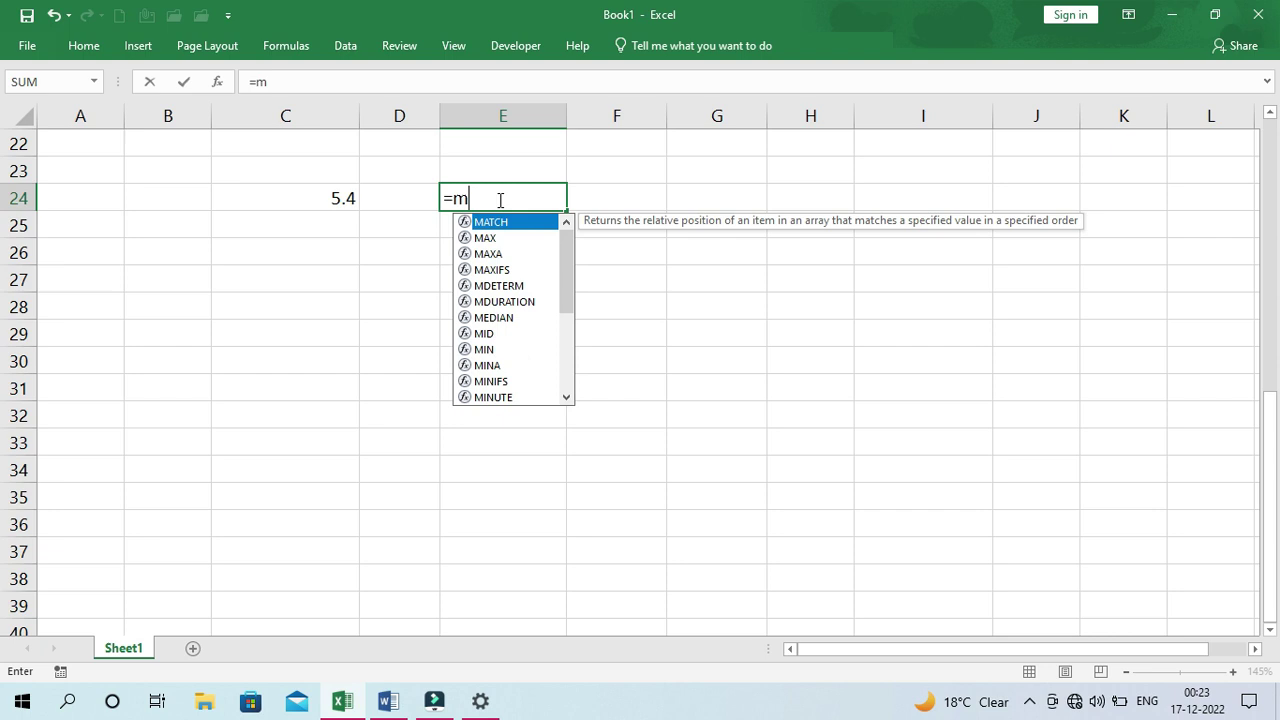
type("od")
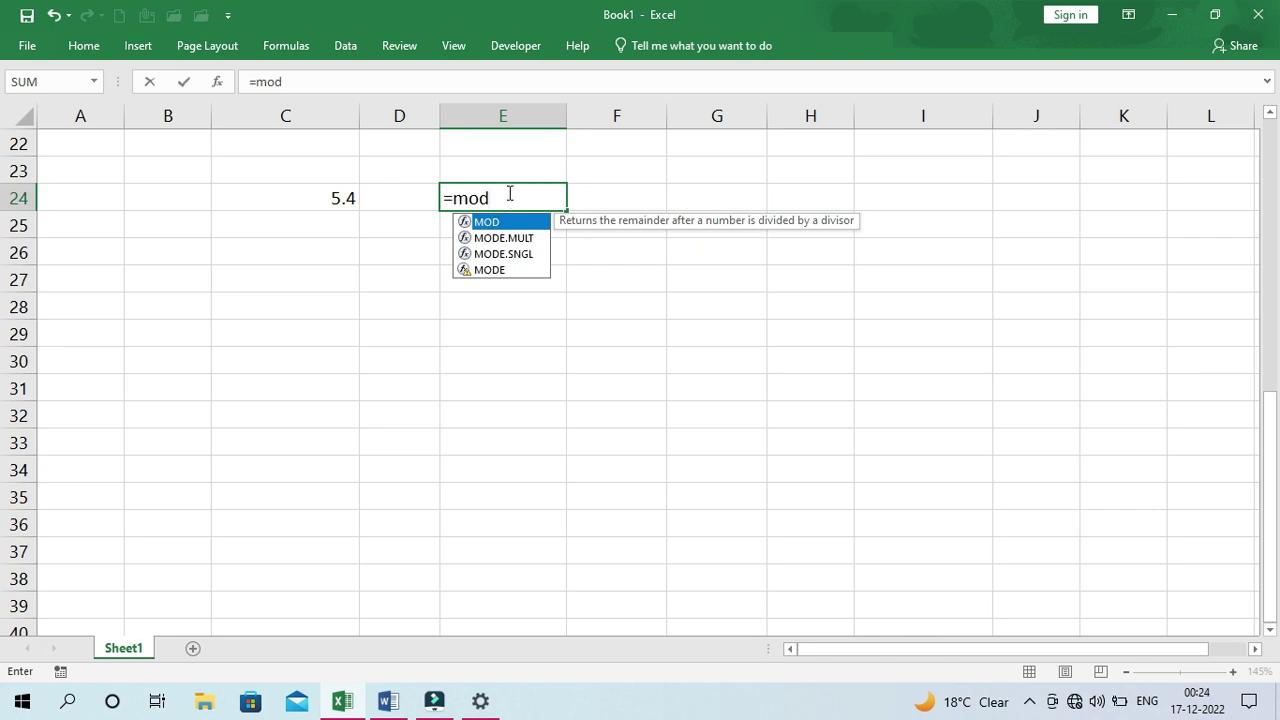
type("(27,5")
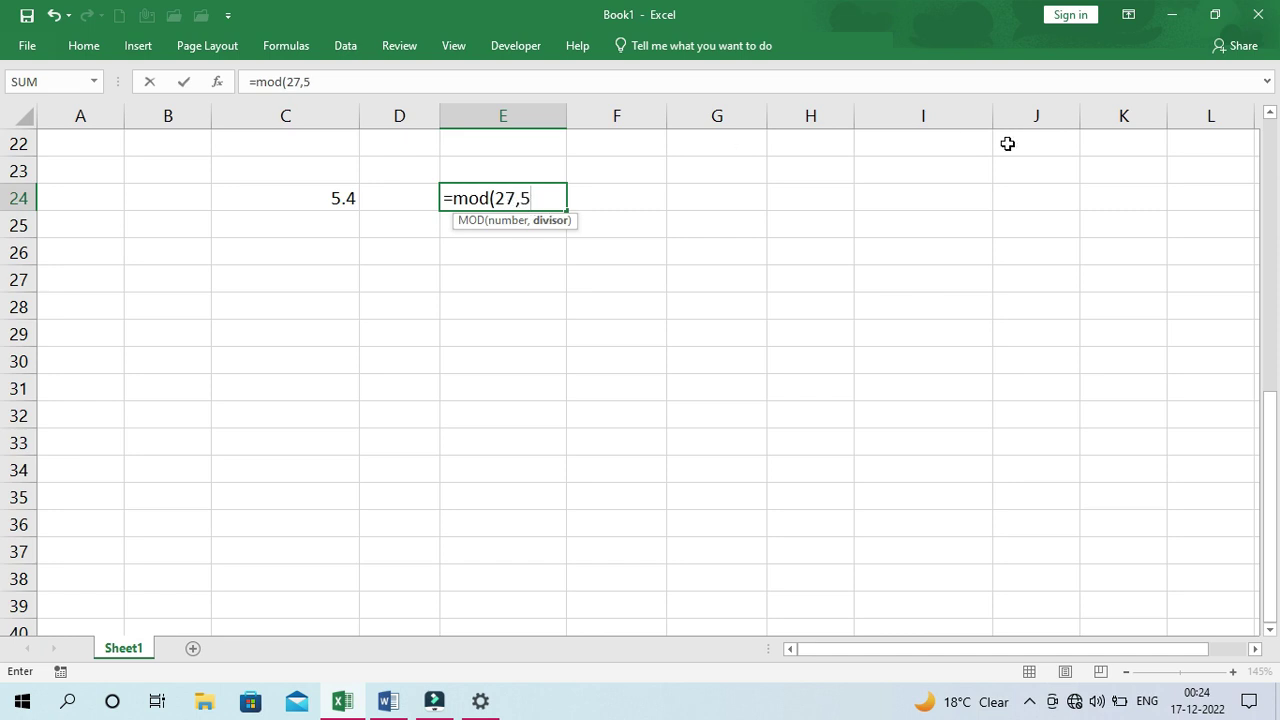
type(")")
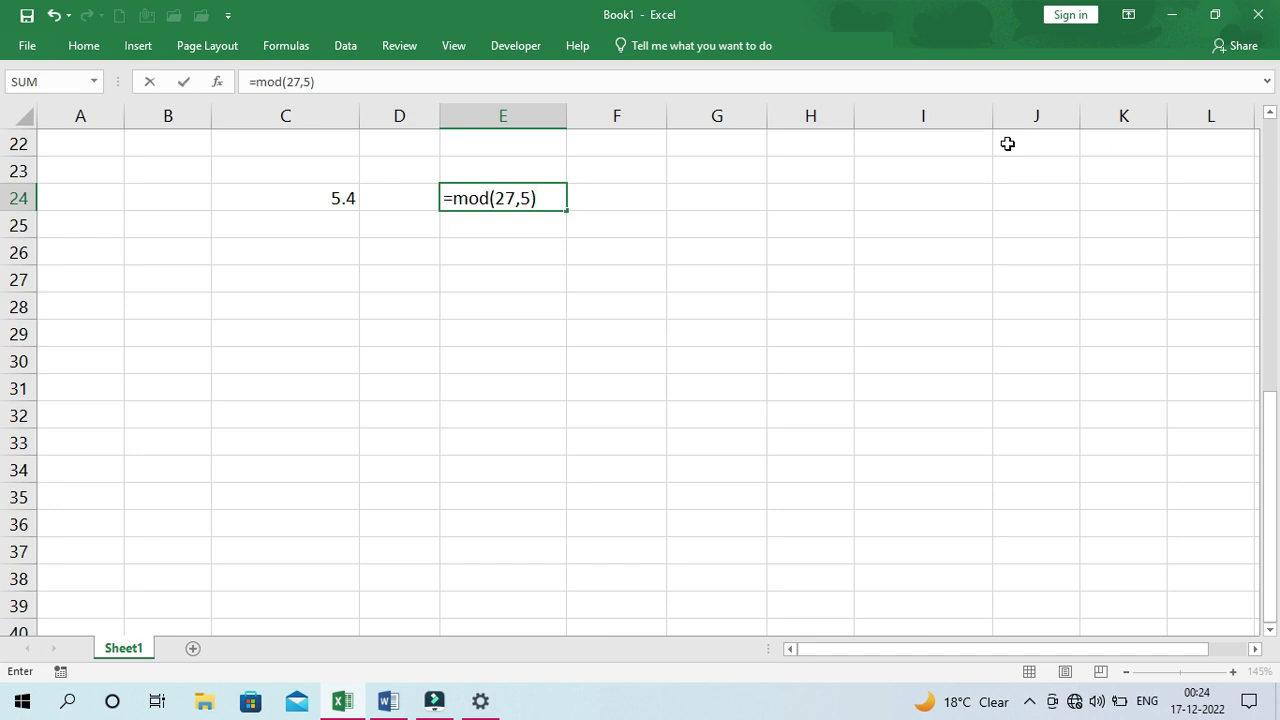
key("Return")
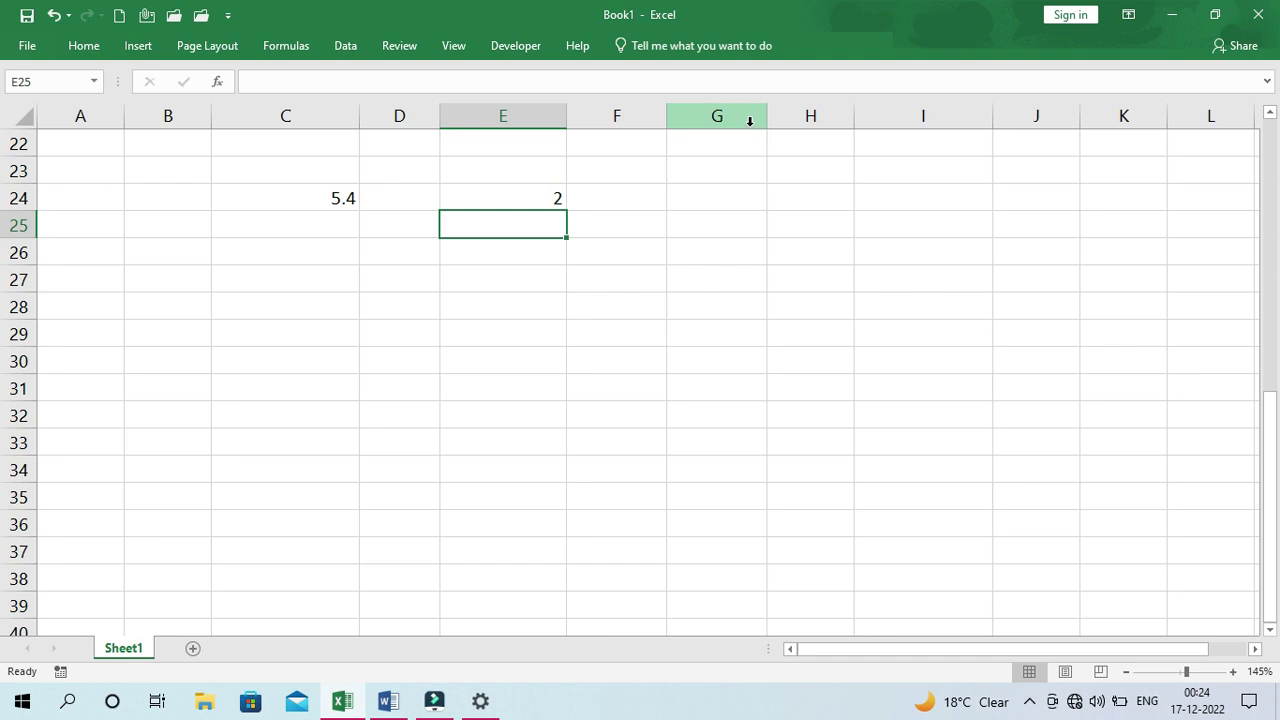
left_click(329, 228)
List 345, 765, 8976, 564, 843, 897, 132 in C25:C31 and clear row 24
type("345 765 8976 564 843 897 132")
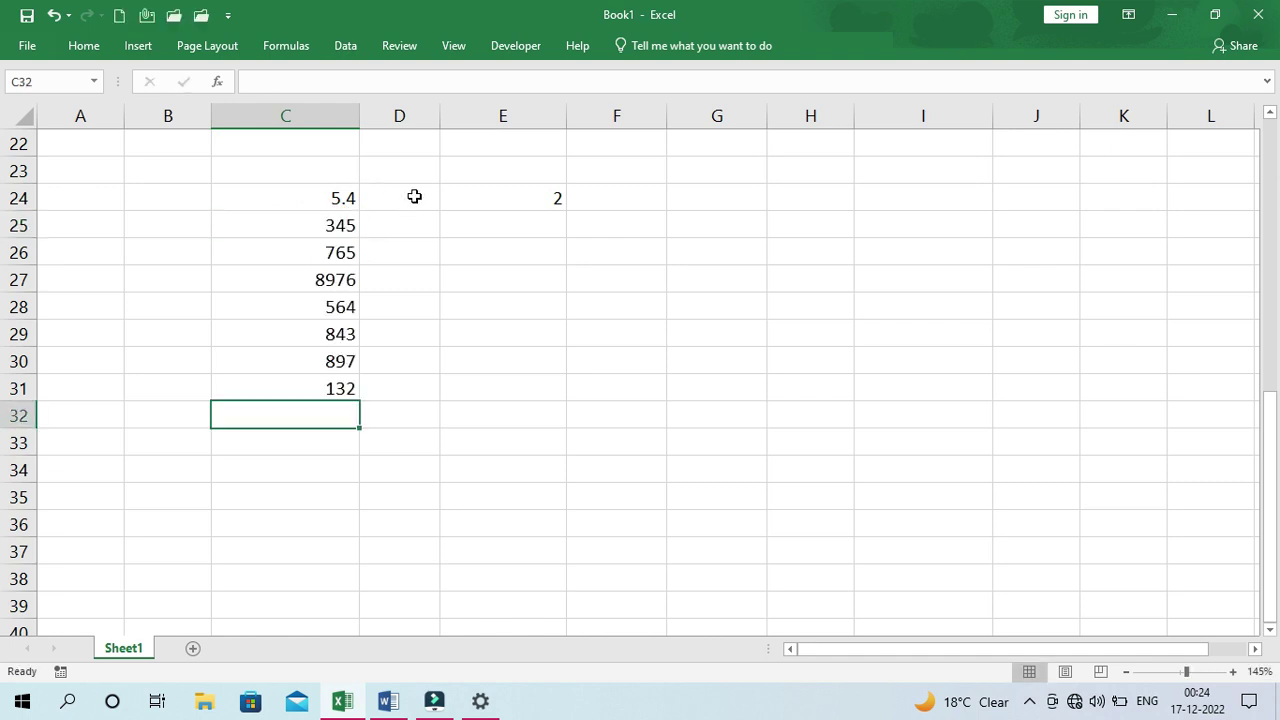
left_click_drag(343, 197, 551, 197)
key("Delete")
Enter divisors 7, 9, 11, 23, 16, 5, 7 in D25:D31
left_click(430, 230)
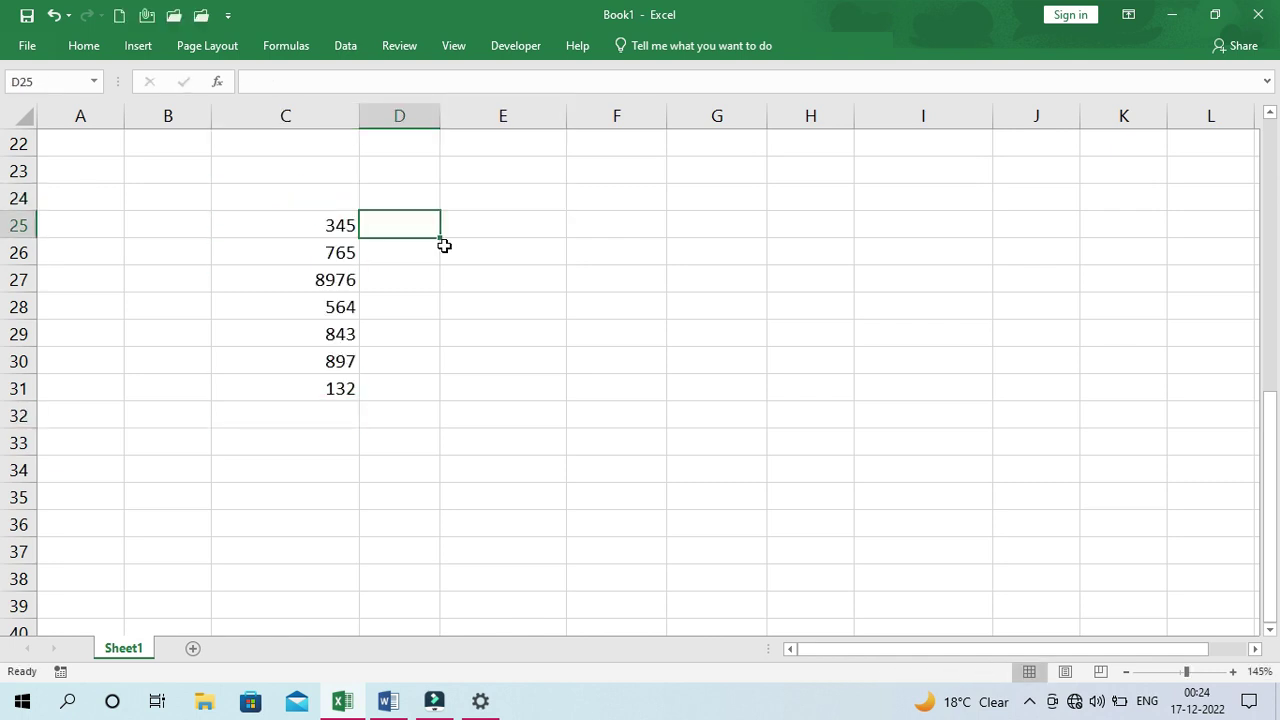
type("7")
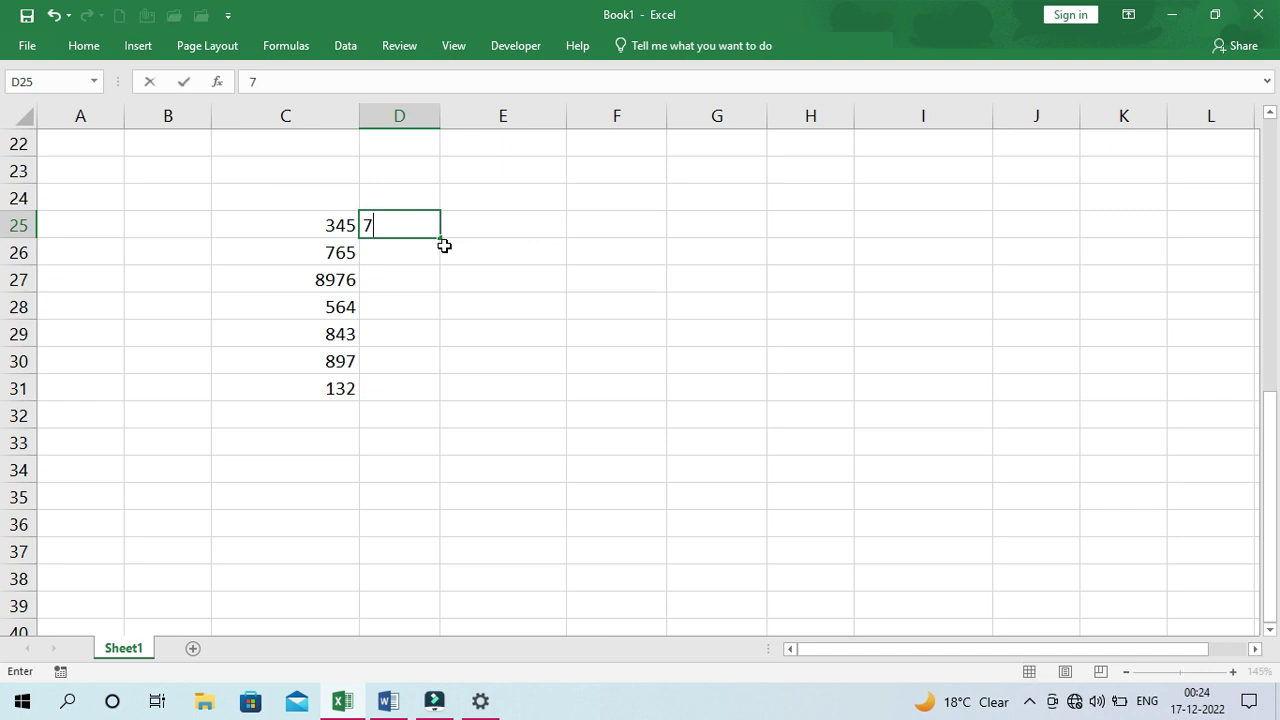
key("Return")
type("9")
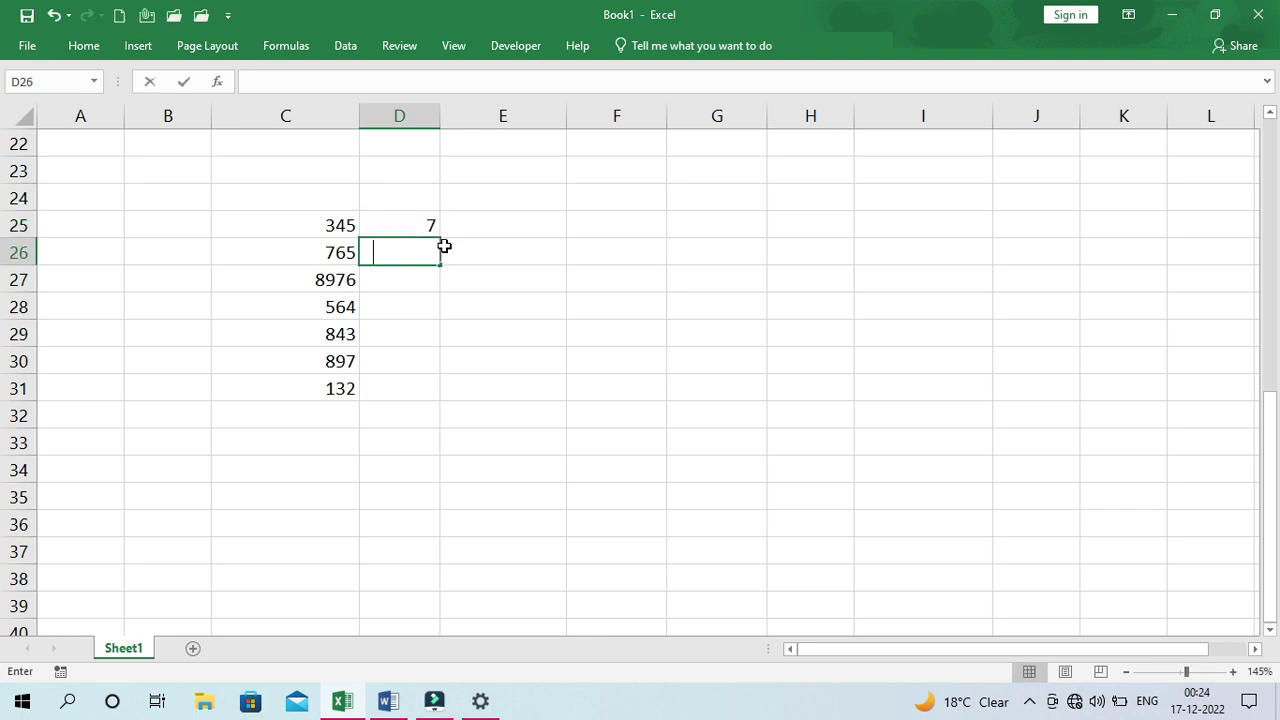
type(" 11 23 16 5 7")
Enter =MOD(C25,D25) in E25
left_click(522, 398)
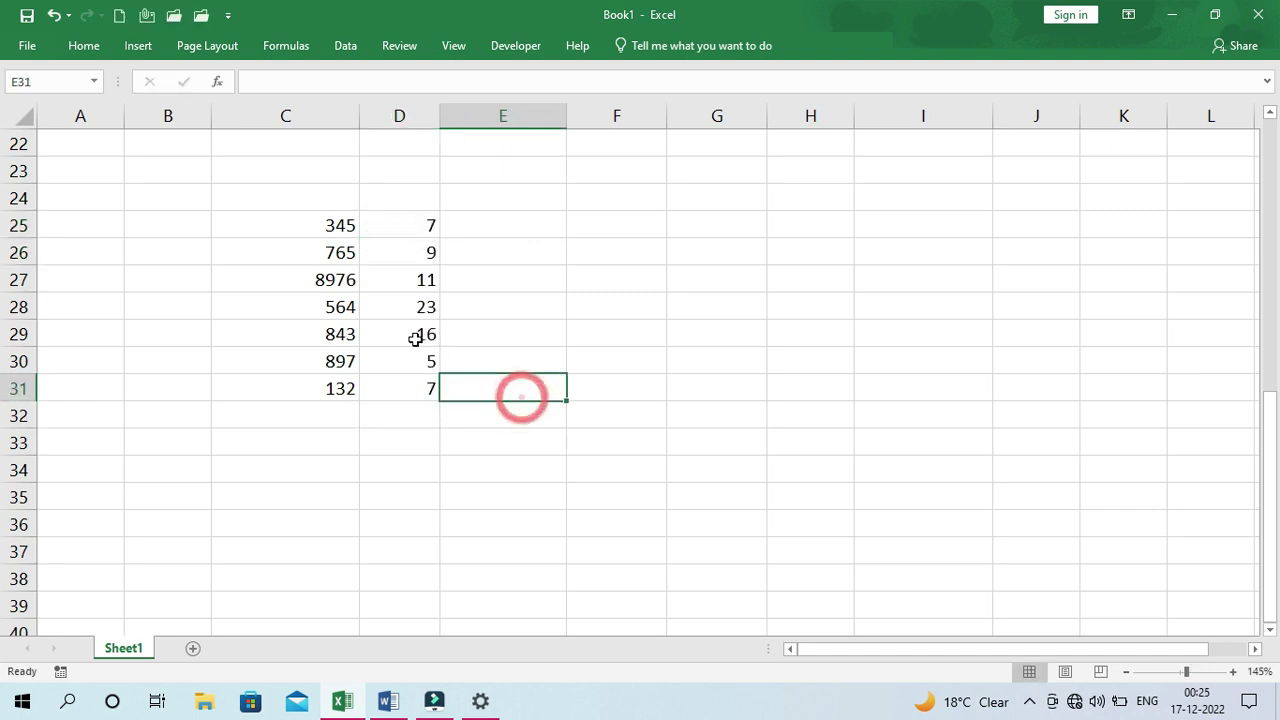
left_click(514, 222)
type("=")
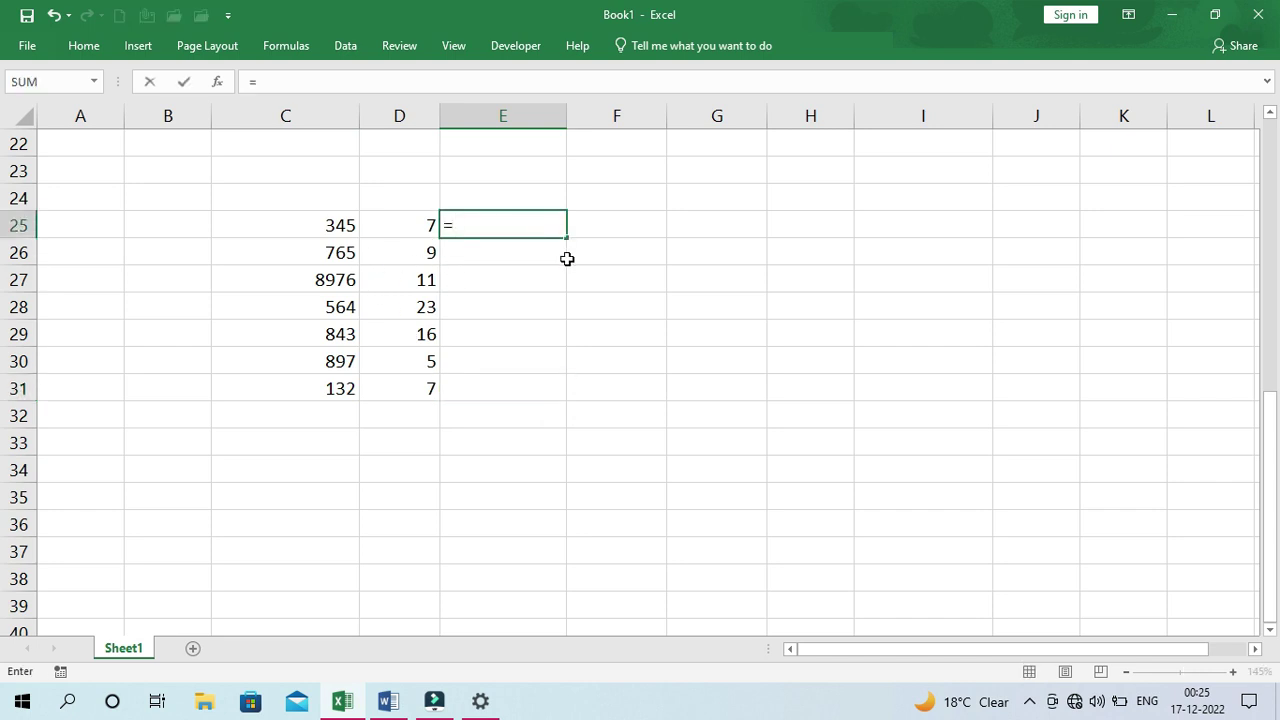
type("mod(")
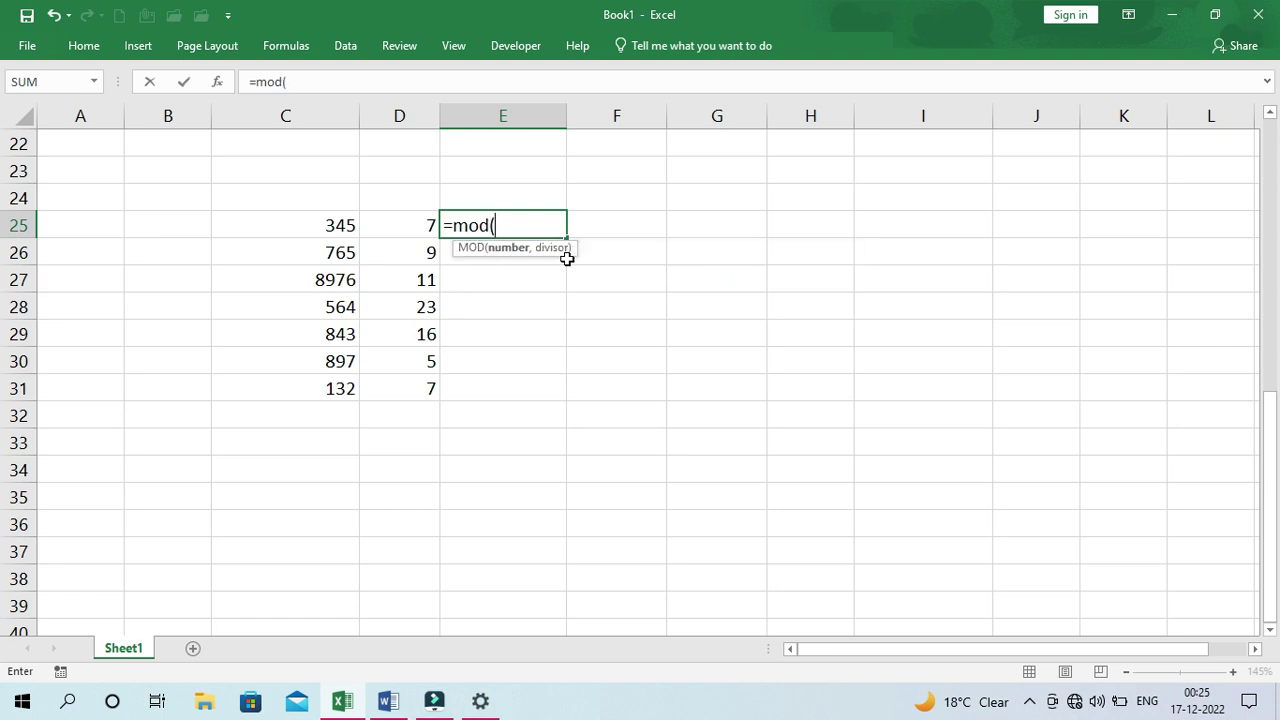
left_click(318, 228)
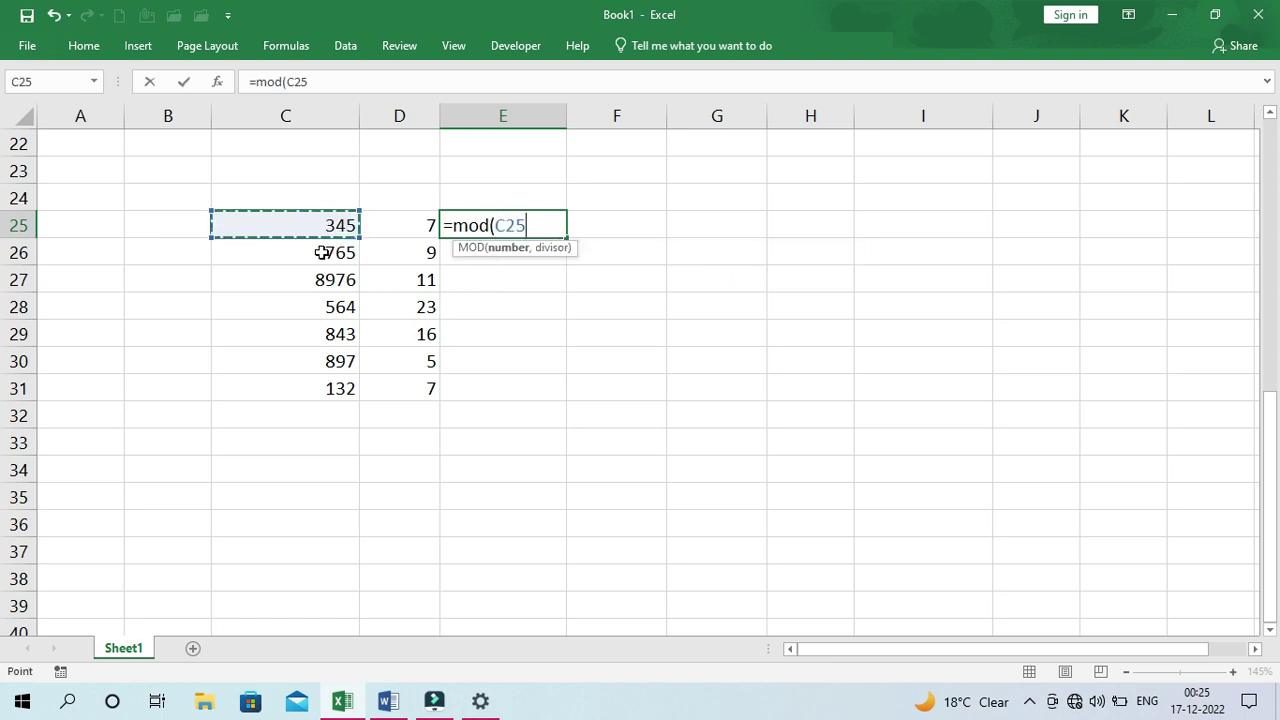
type(",")
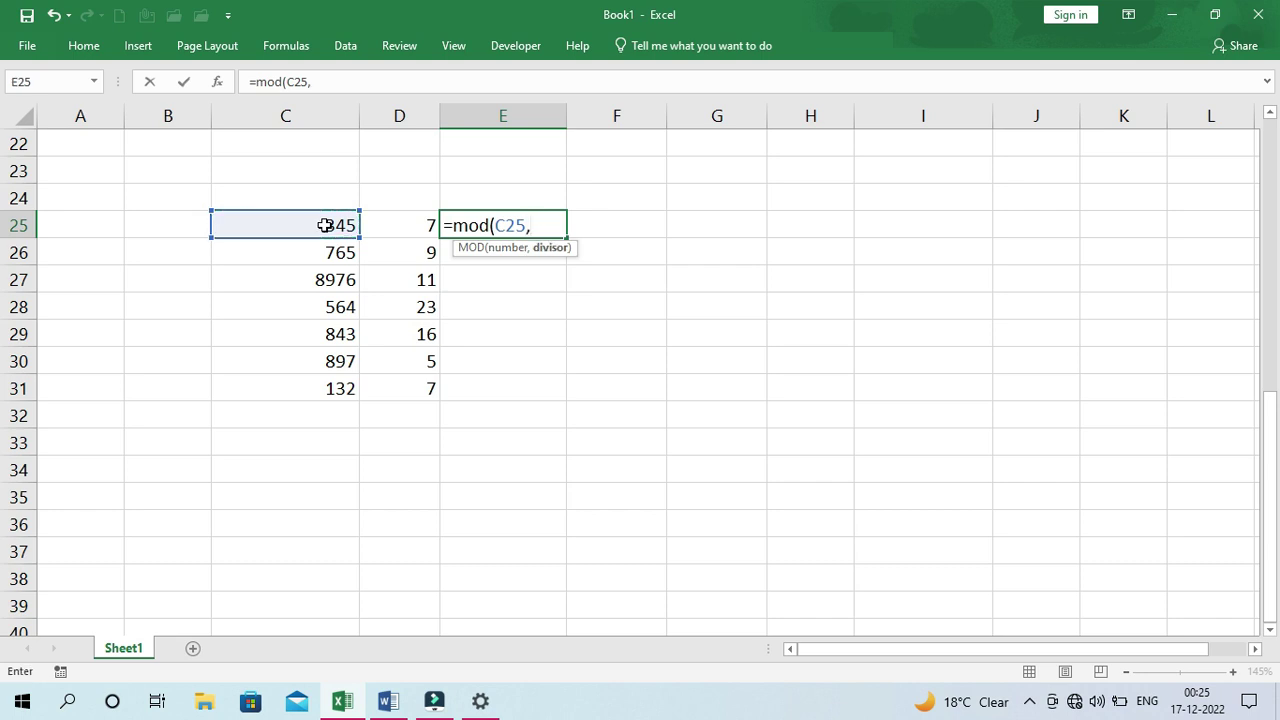
left_click(414, 224)
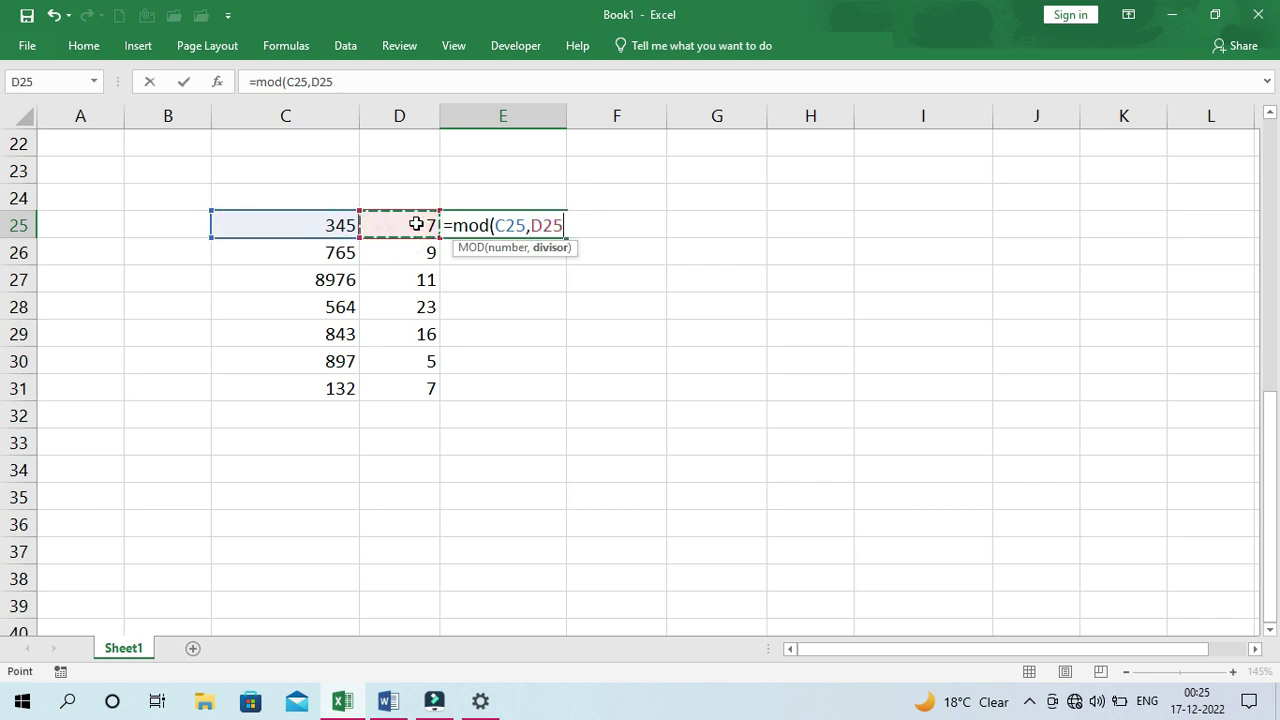
type(")")
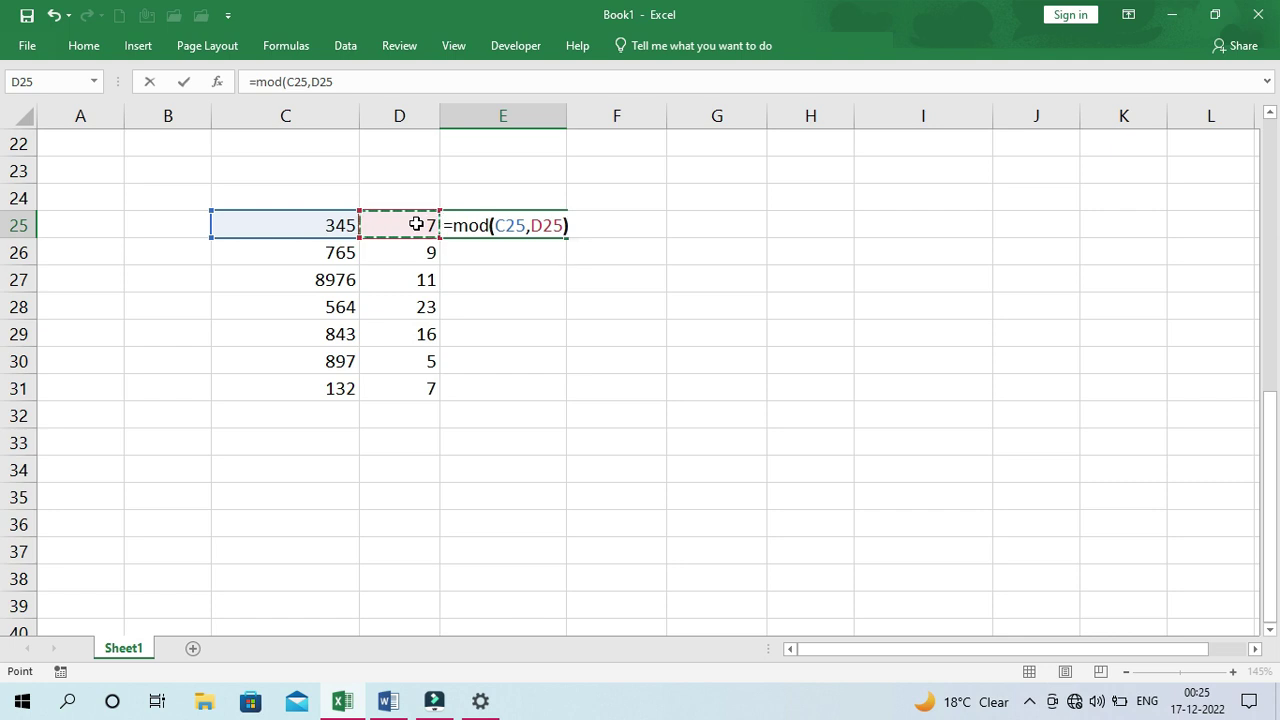
key("Return")
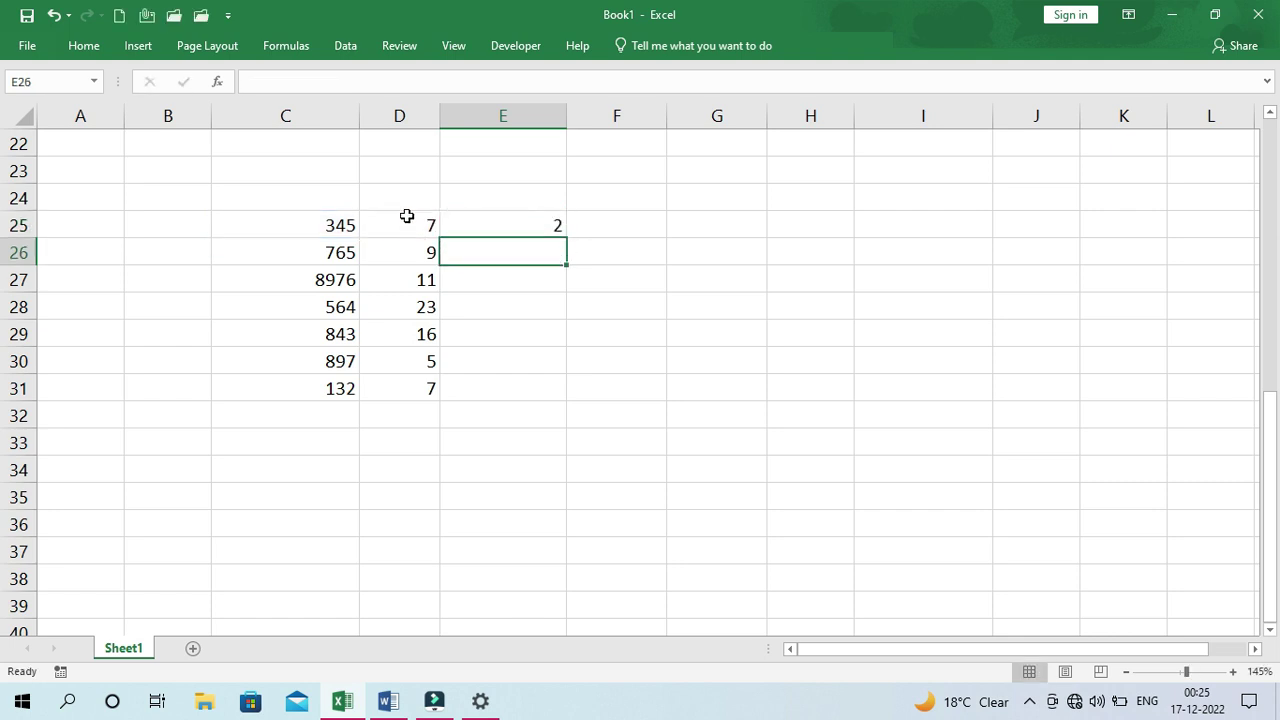
Fill the MOD formula down to E31 and inspect the results in rows 26 and 27
left_click(513, 226)
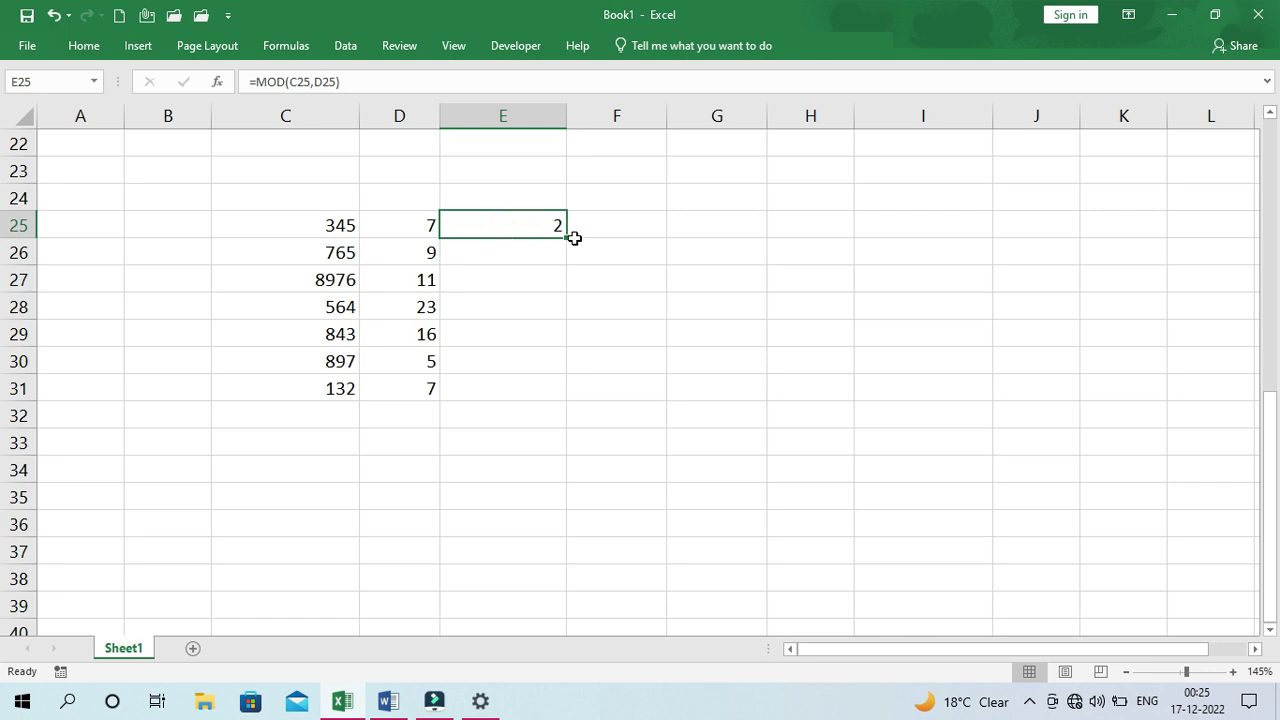
left_click_drag(566, 238, 557, 400)
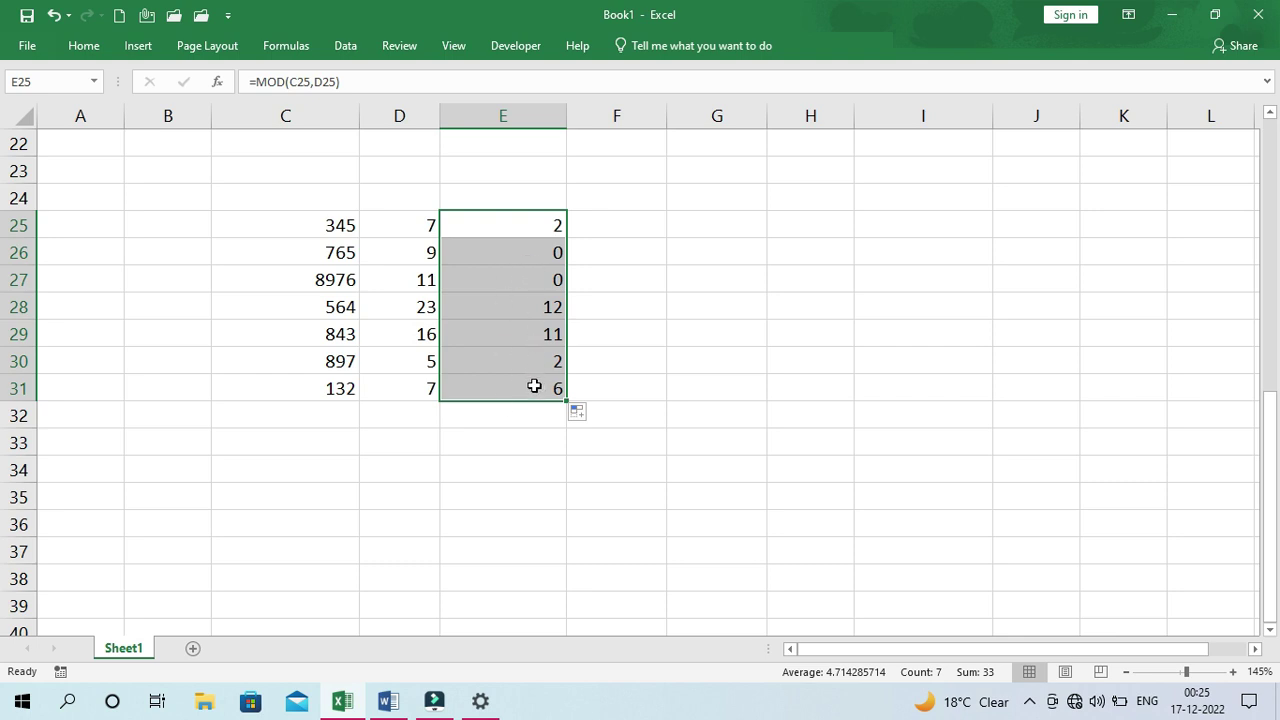
left_click_drag(339, 251, 500, 252)
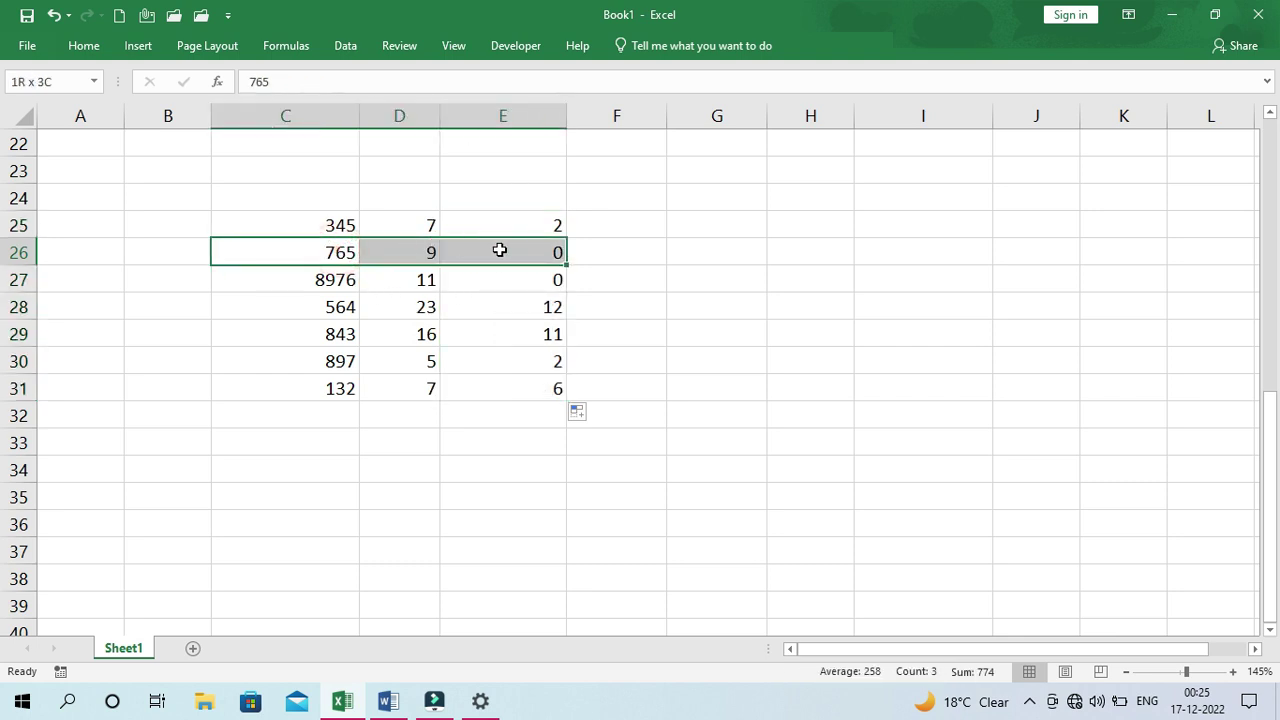
left_click(536, 252)
left_click_drag(337, 280, 400, 280)
left_click(369, 280)
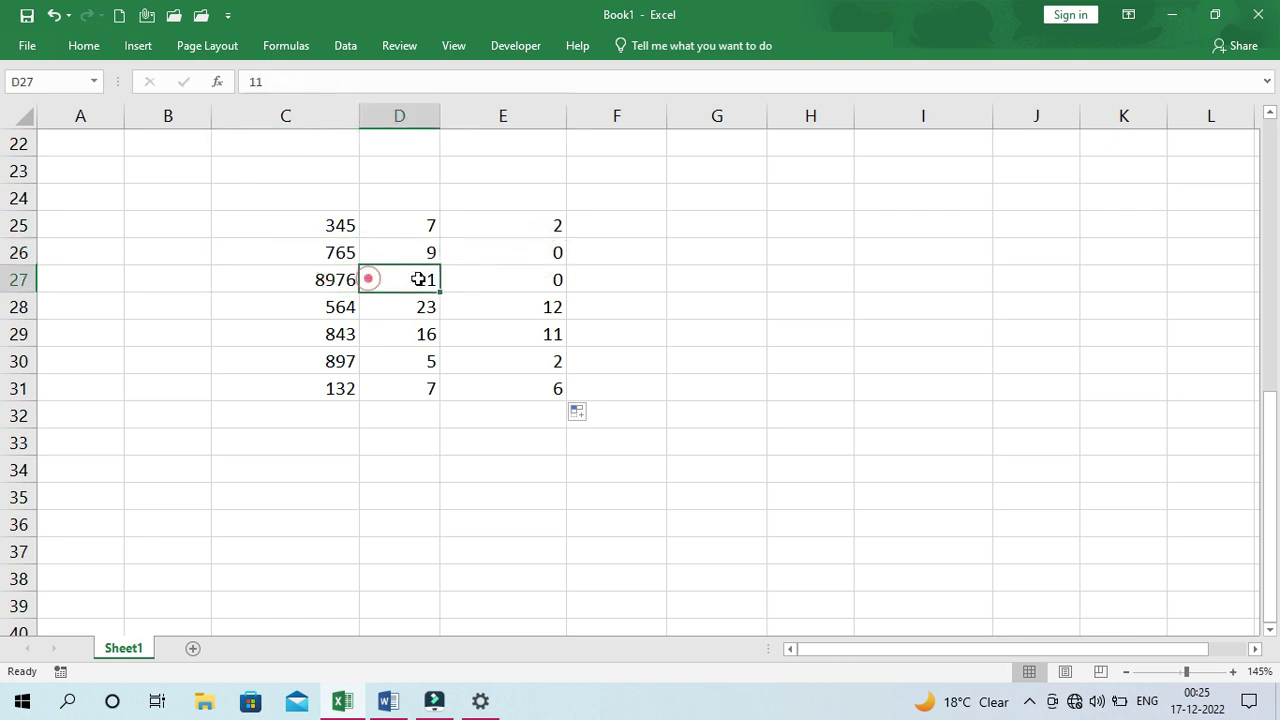
left_click(531, 285)
Change the divisor in D27 to 13
left_click(394, 280)
type("13")
key("Return")
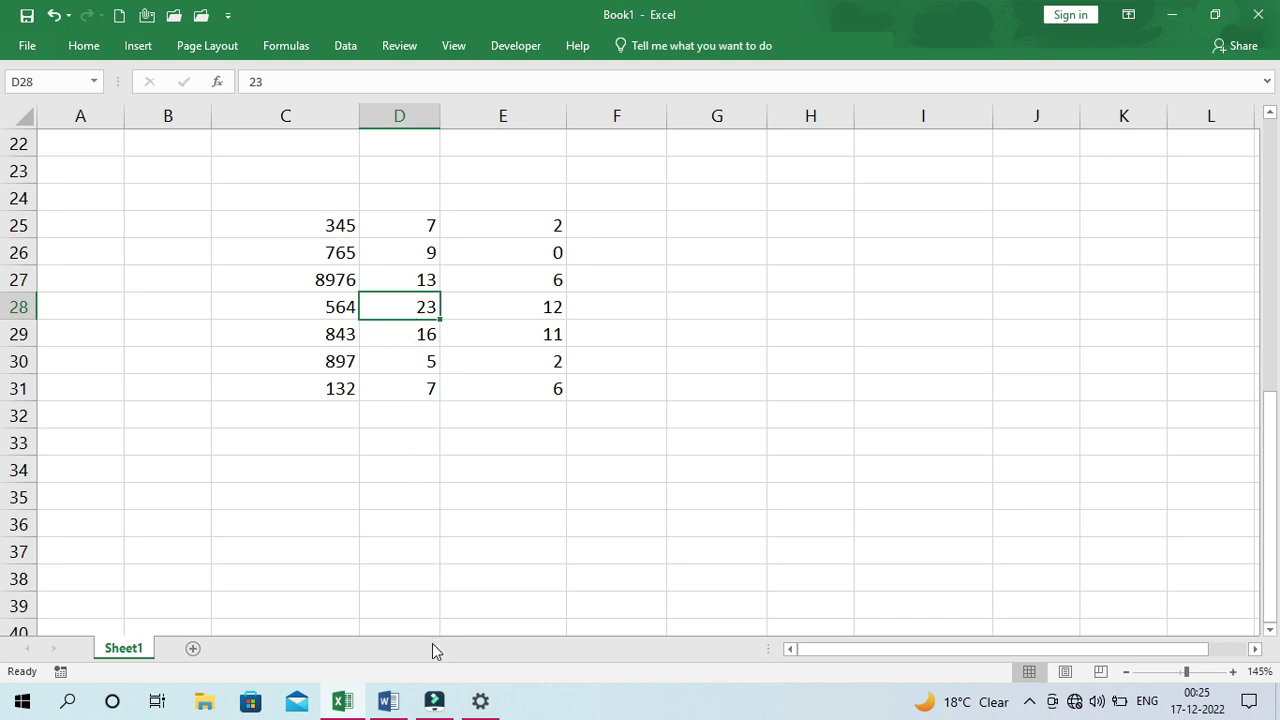
left_click(388, 700)
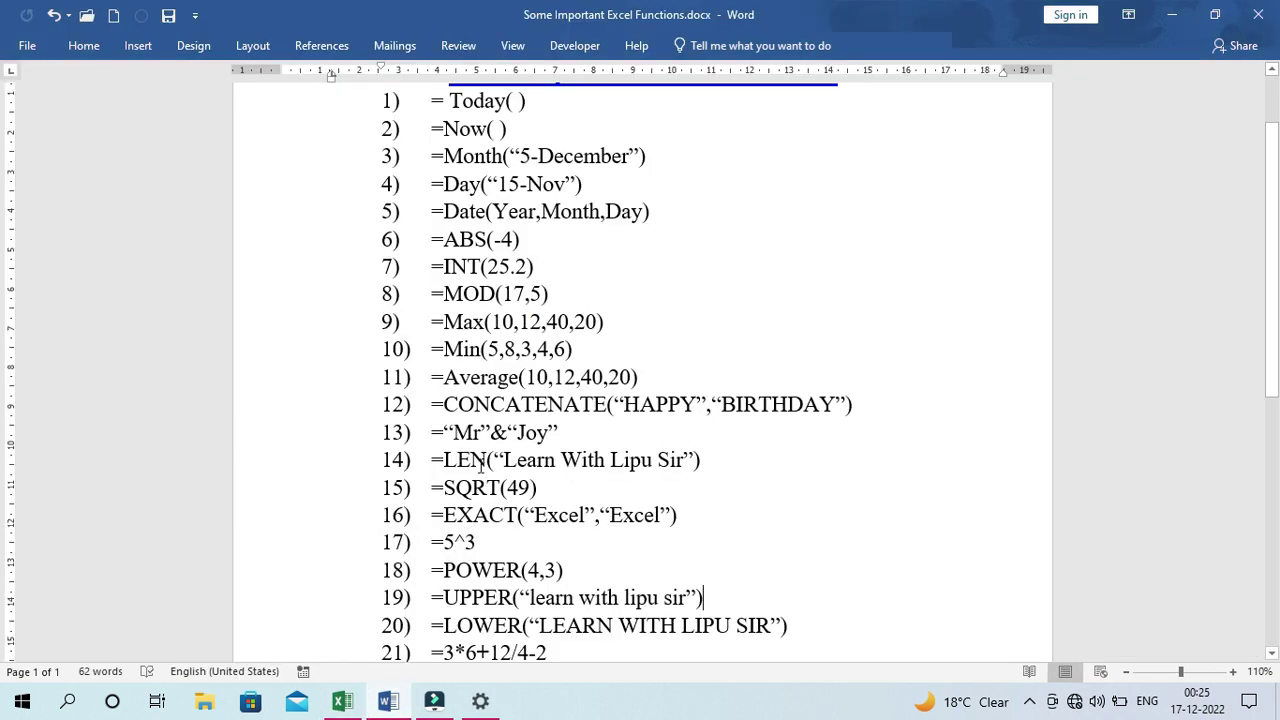
left_click(456, 322)
double_click(455, 349)
double_click(466, 377)
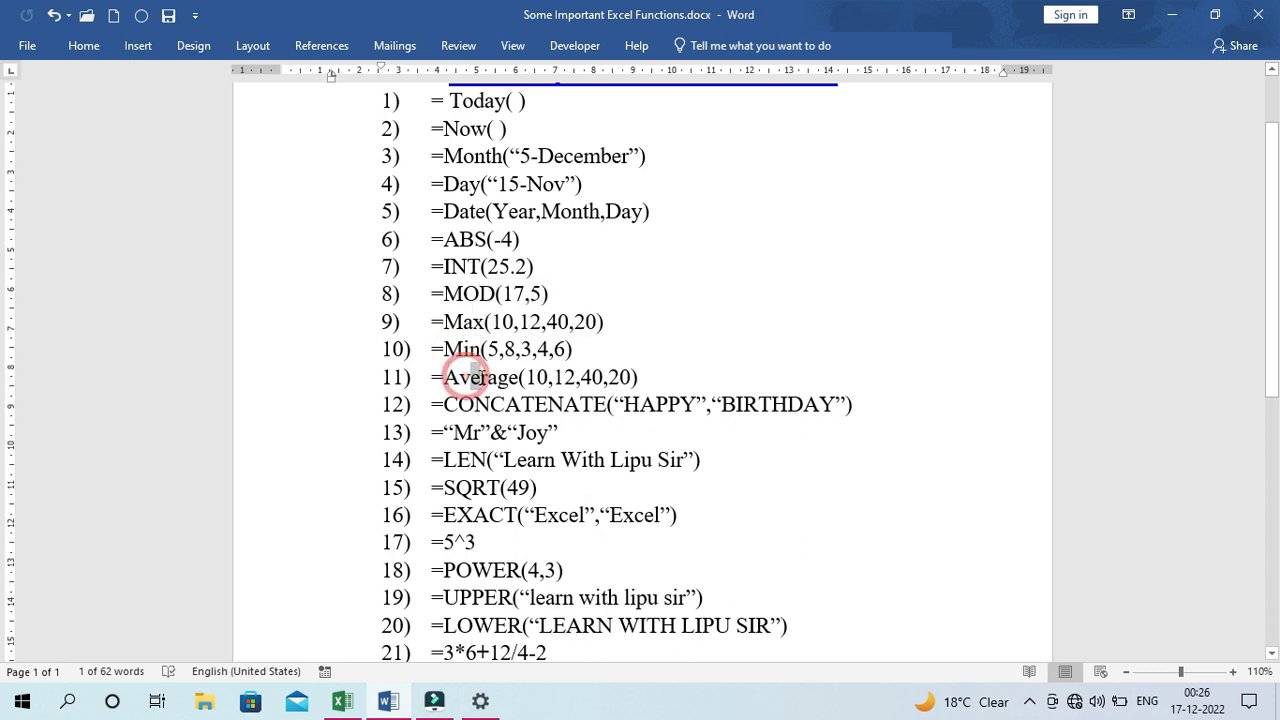
left_click(538, 432)
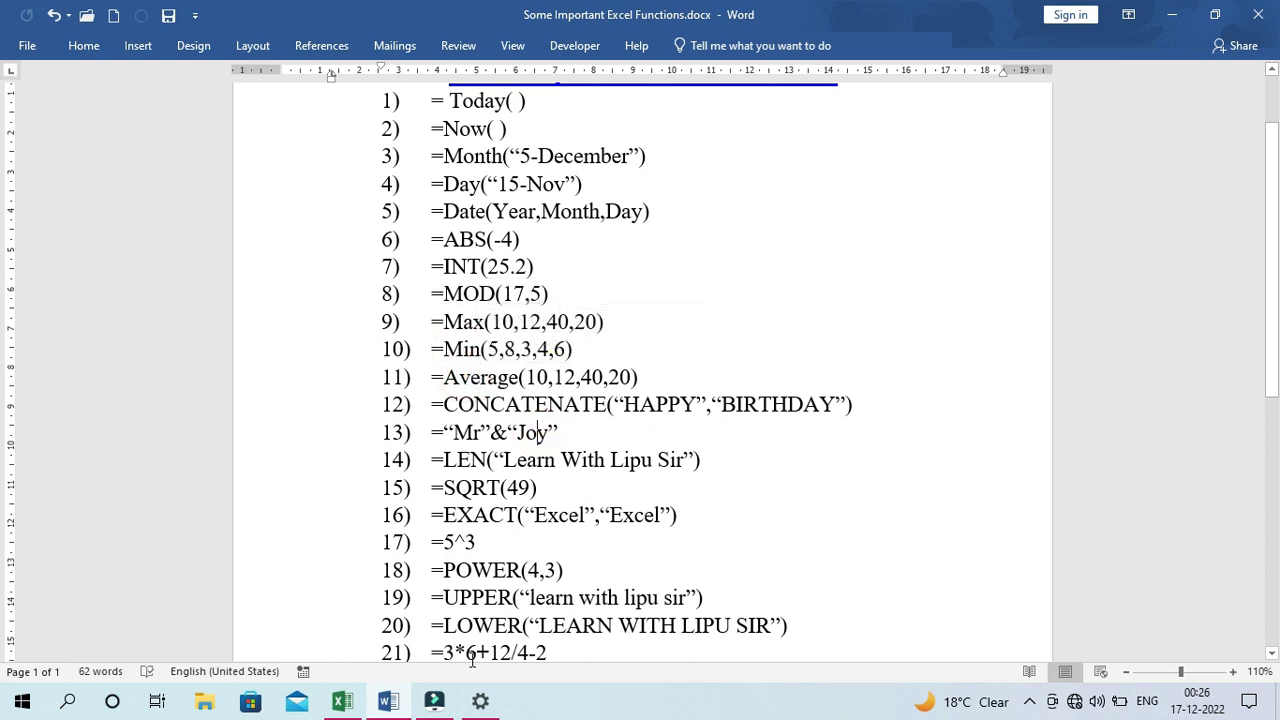
left_click(342, 701)
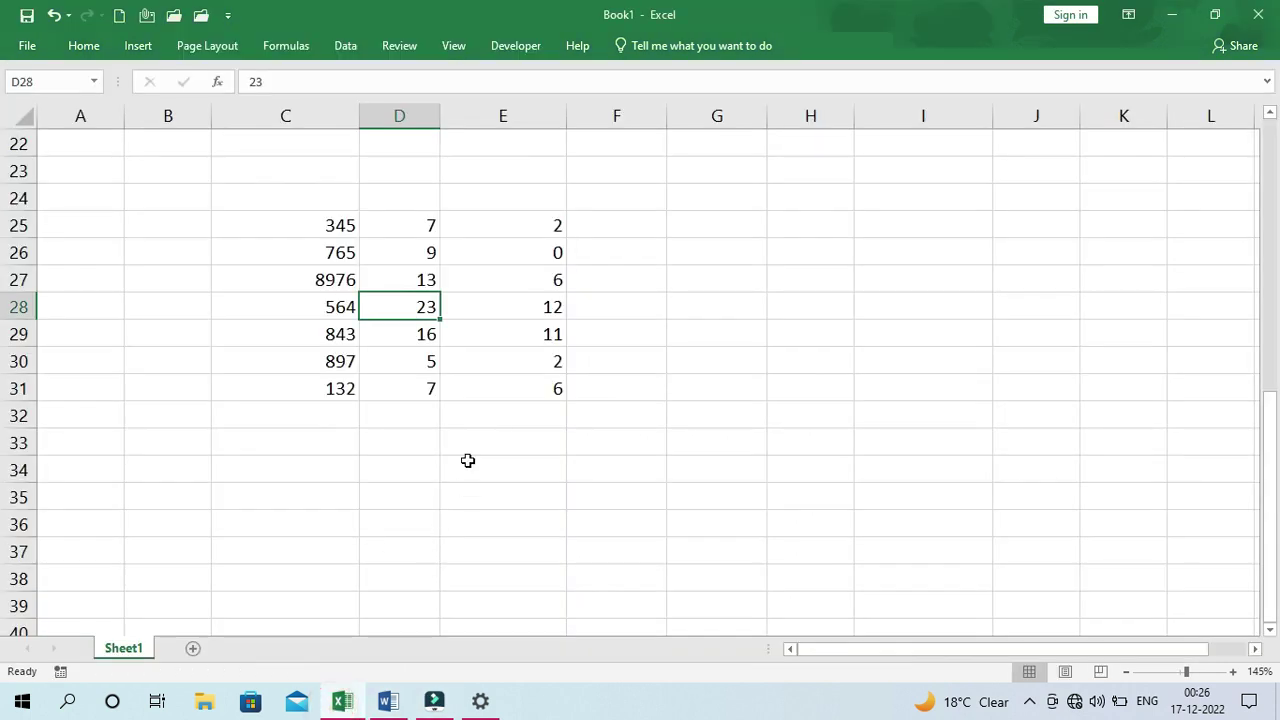
Enter =MAX(E9:E14) in G11, returning the largest total 1780
scroll(467, 460, "up", 2)
scroll(467, 460, "up", 2)
scroll(467, 458, "up", 2)
scroll(467, 458, "down", 2)
scroll(467, 458, "up", 2)
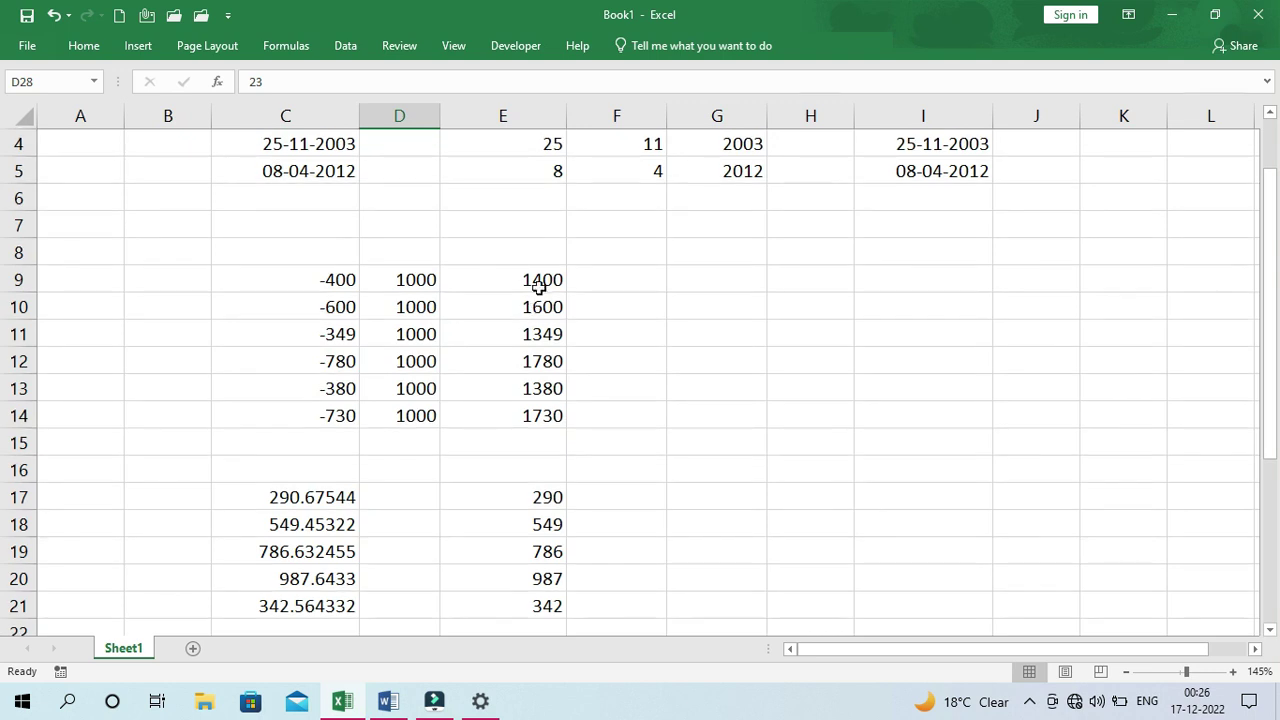
left_click(638, 330)
left_click(710, 340)
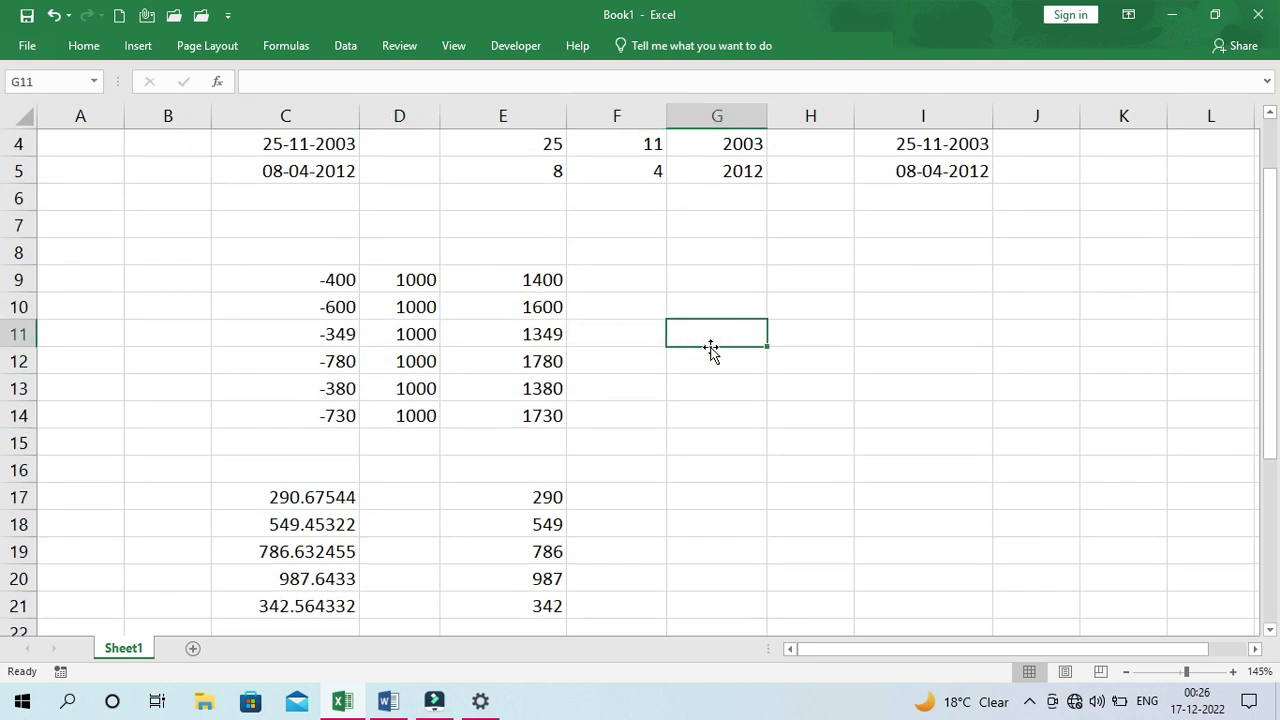
type("=max")
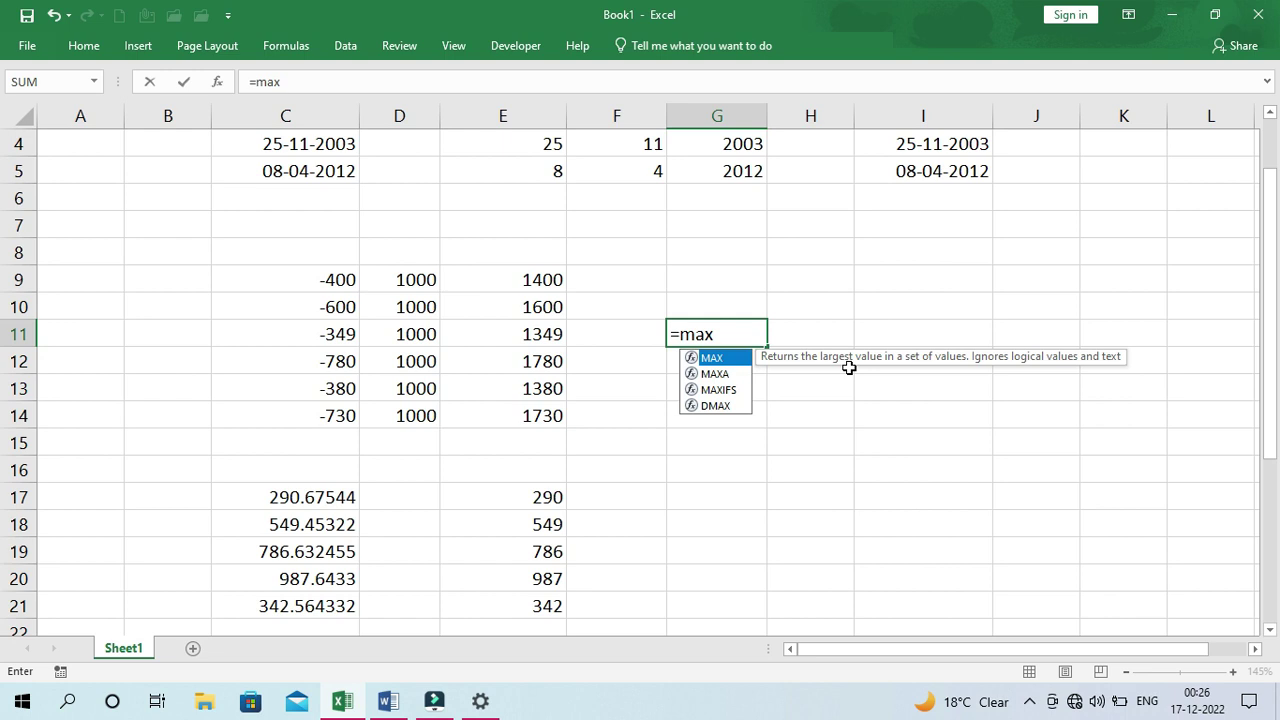
type("(")
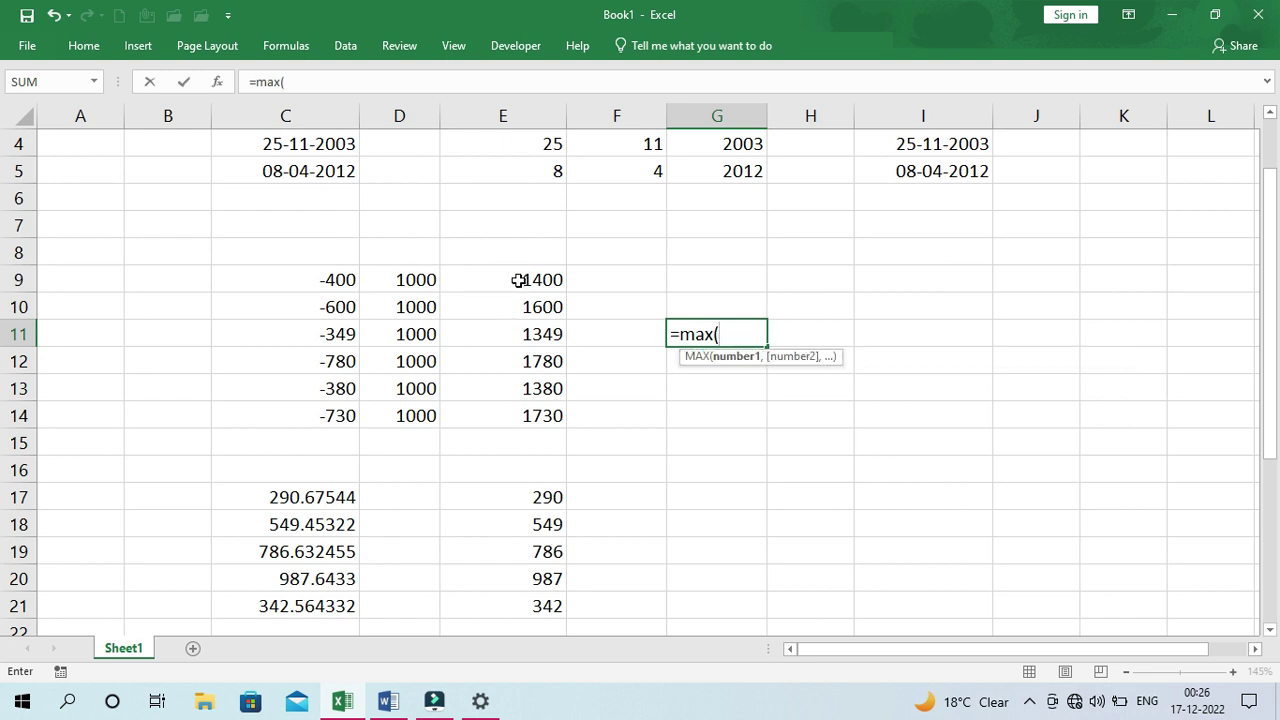
left_click_drag(518, 280, 513, 411)
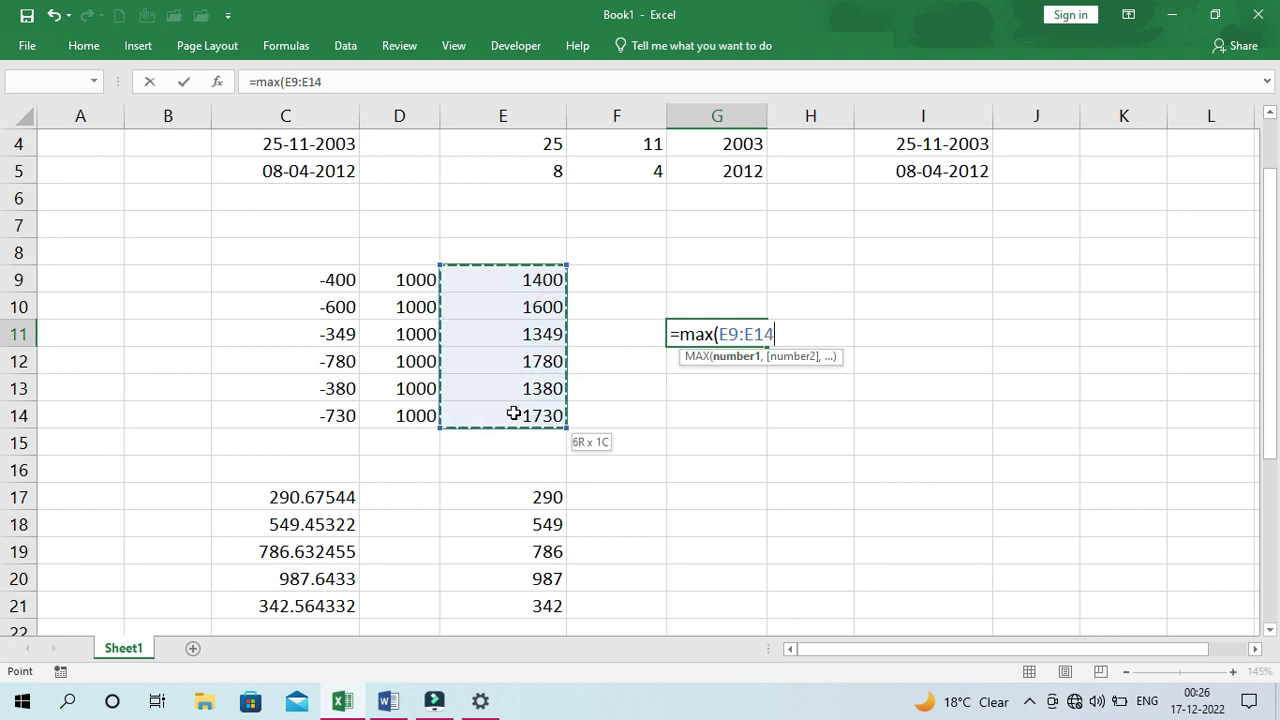
type(")")
key("Return")
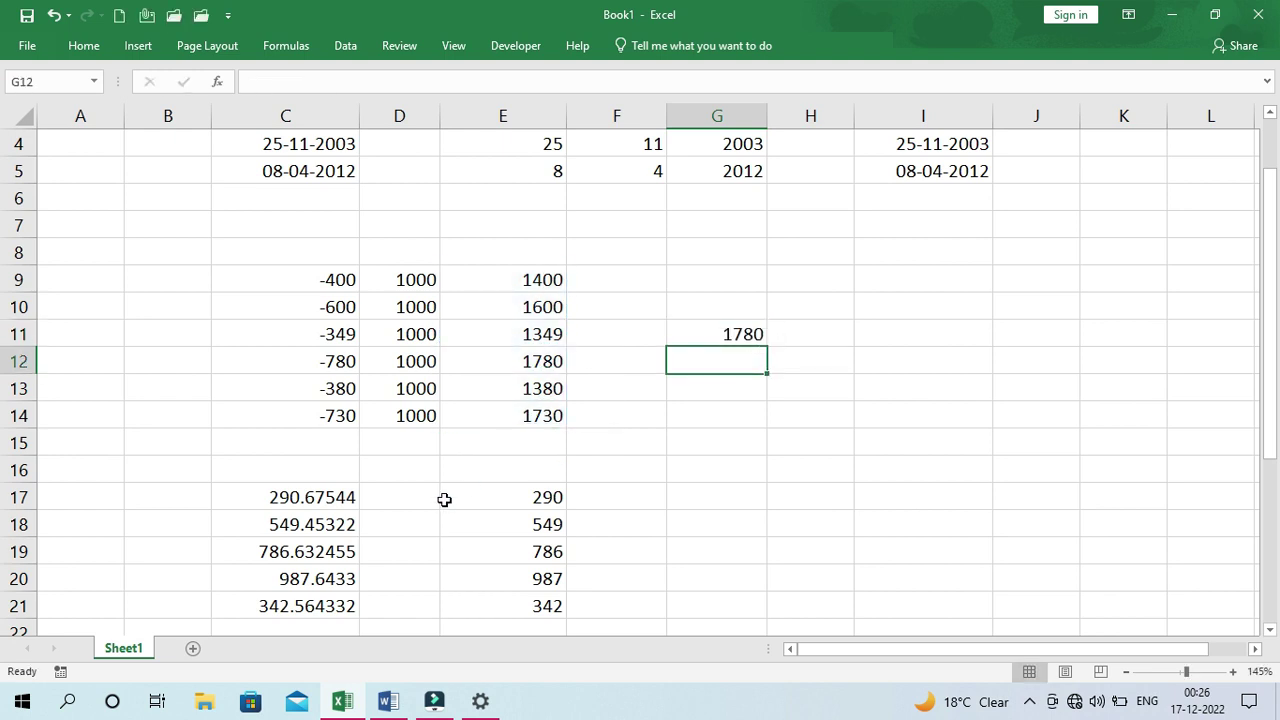
left_click_drag(510, 406, 511, 416)
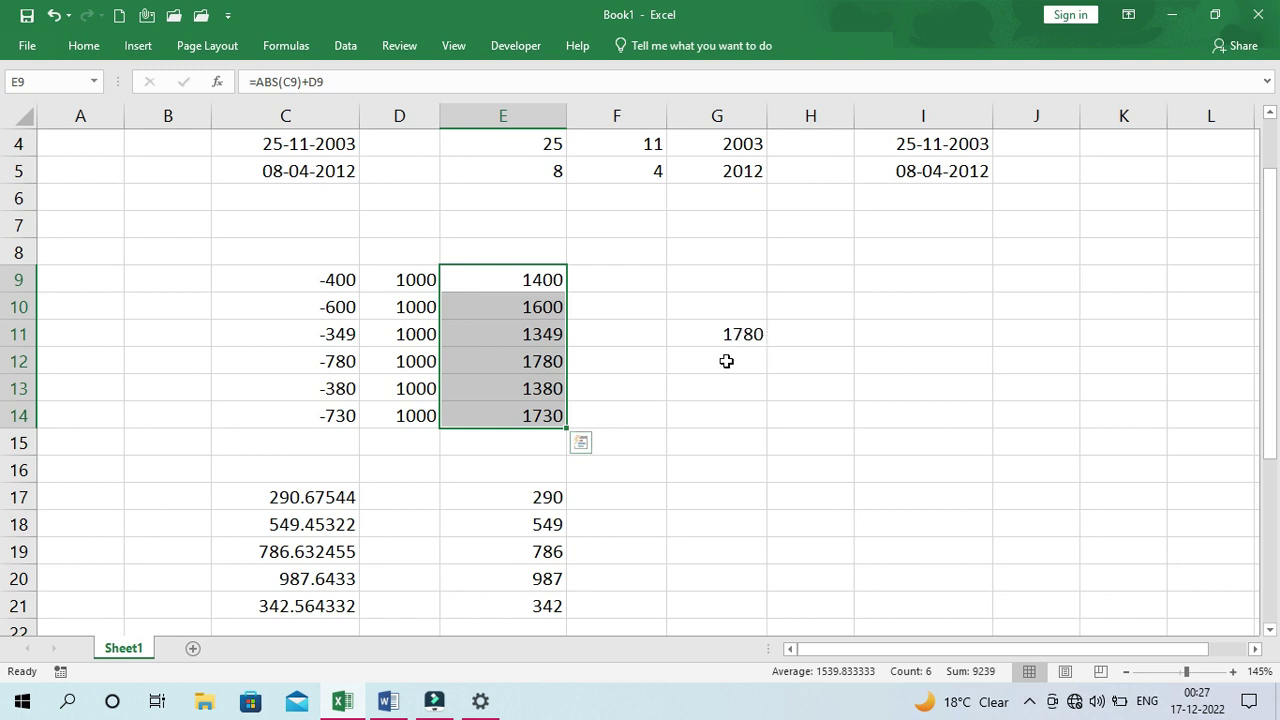
Enter =MIN(E9:E14) in G12, returning 1349, and review its range
left_click(726, 361)
type("=")
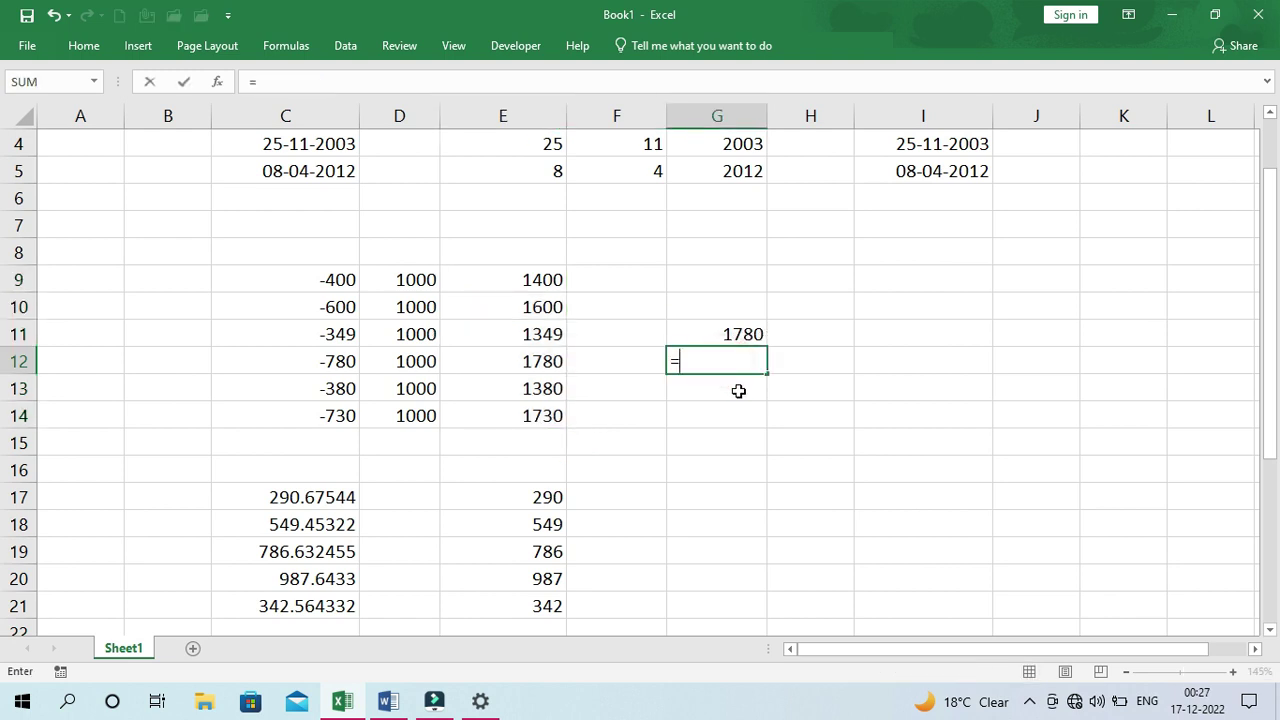
type("min")
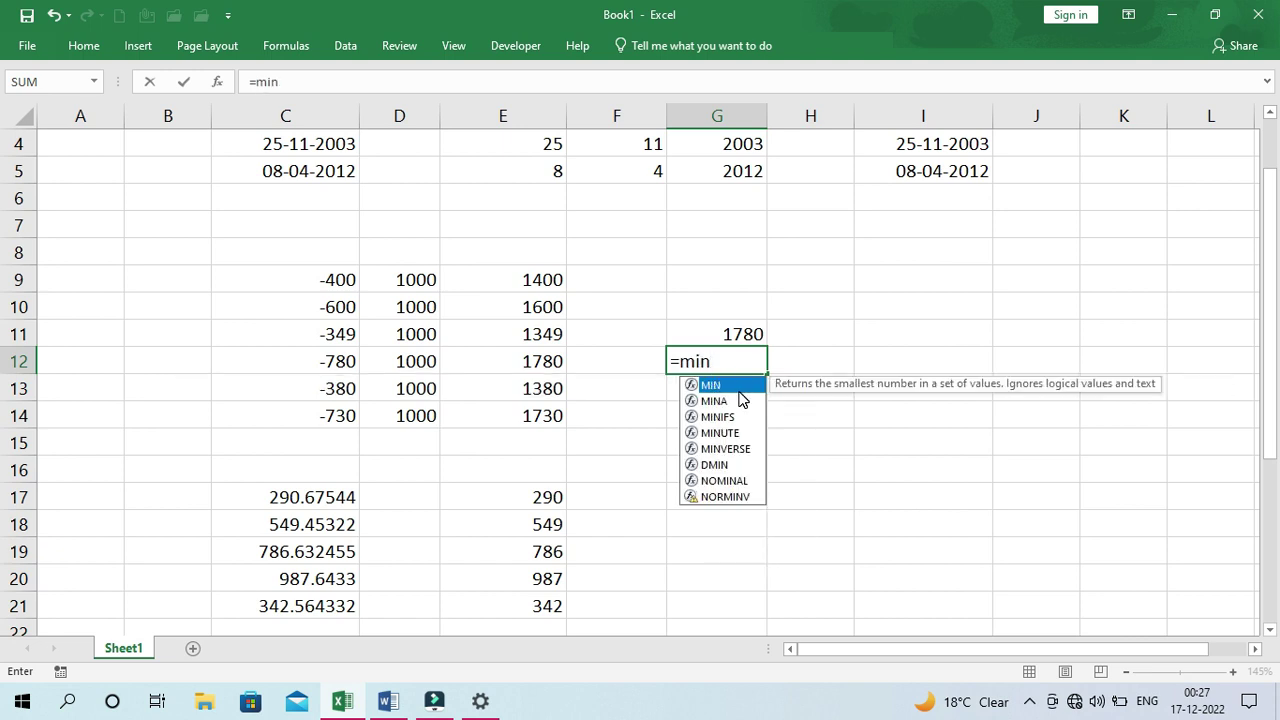
type("(")
mouse_move(505, 281)
left_mouse_down()
mouse_move(512, 411)
mouse_move(530, 405)
left_mouse_up()
left_click(512, 411)
type(")")
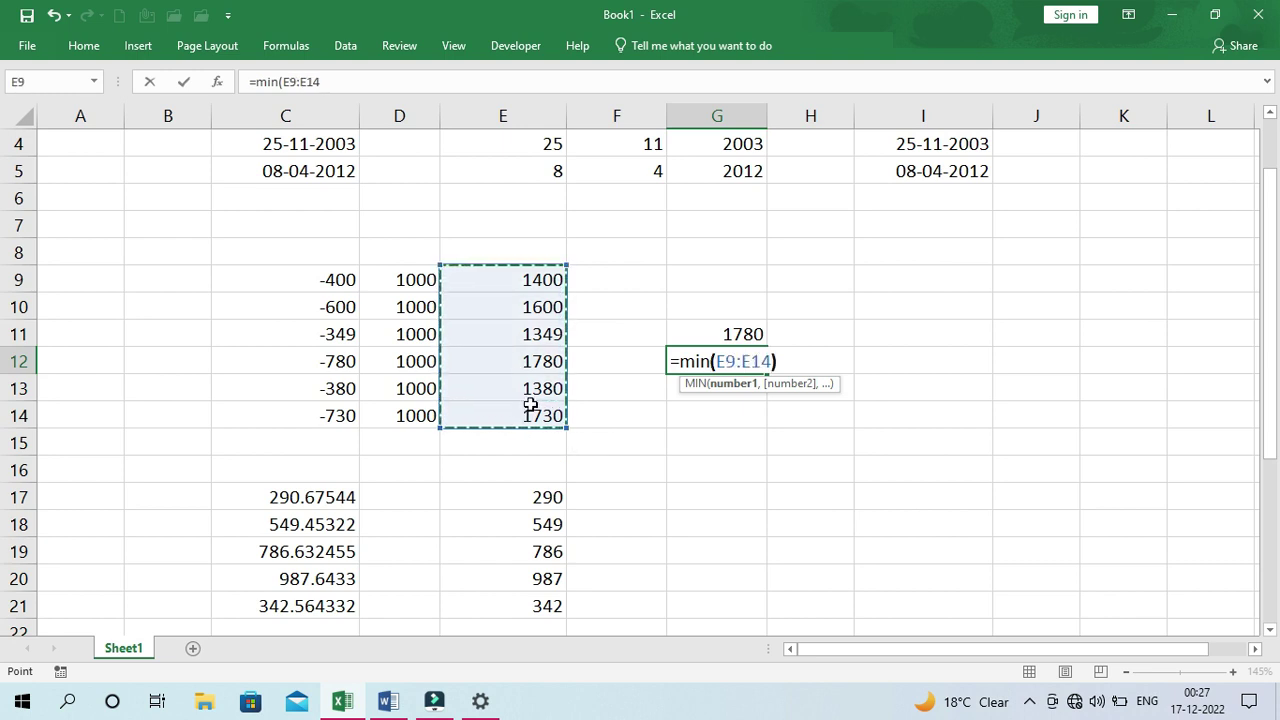
key("Return")
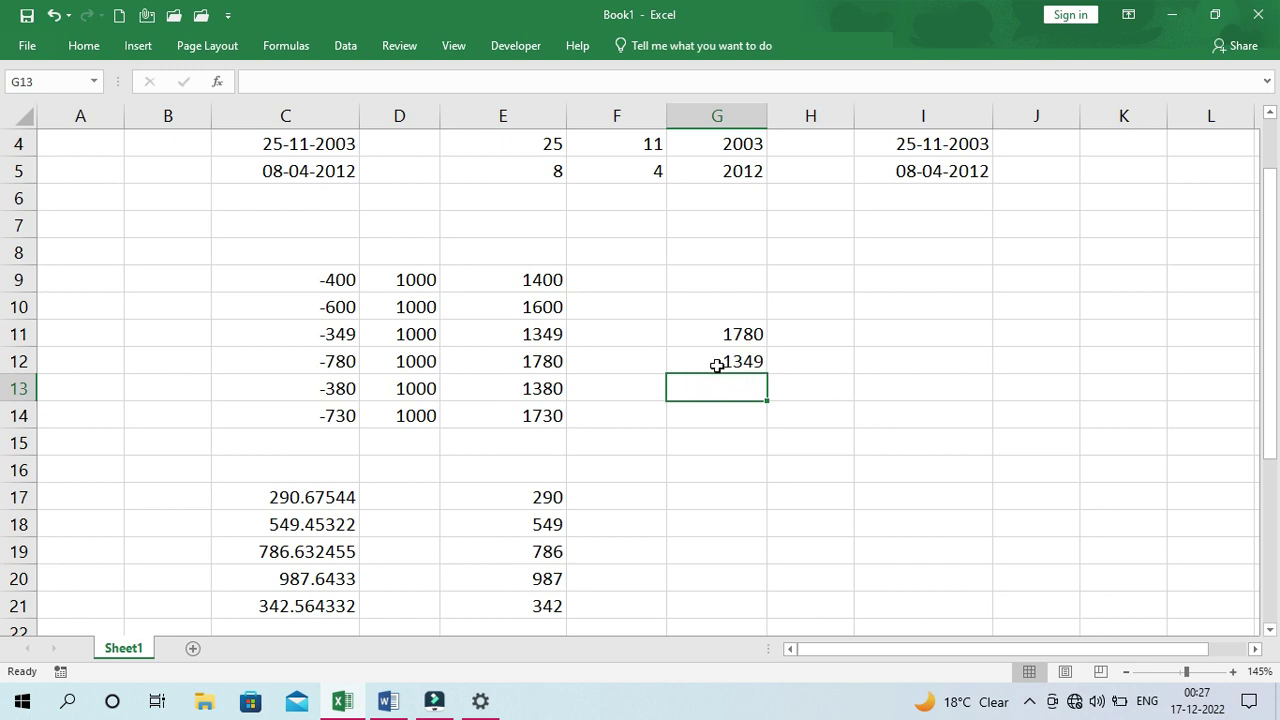
left_click(724, 367)
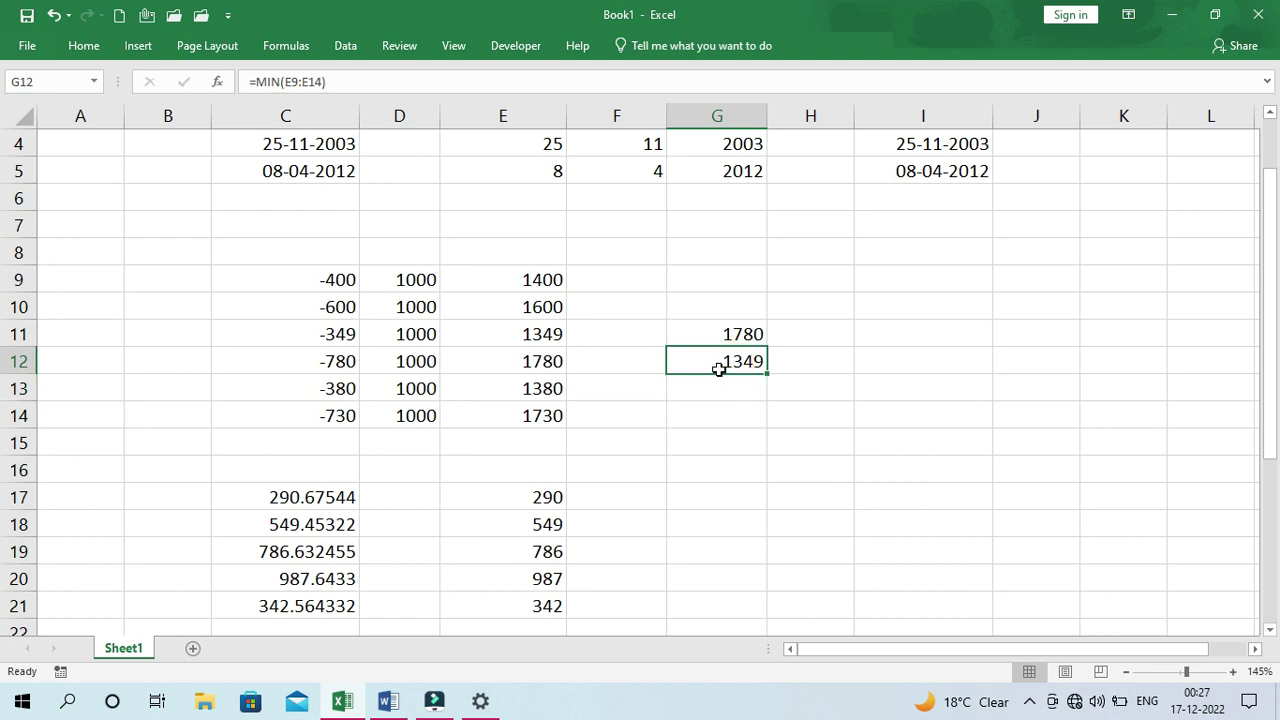
double_click(718, 369)
key("Return")
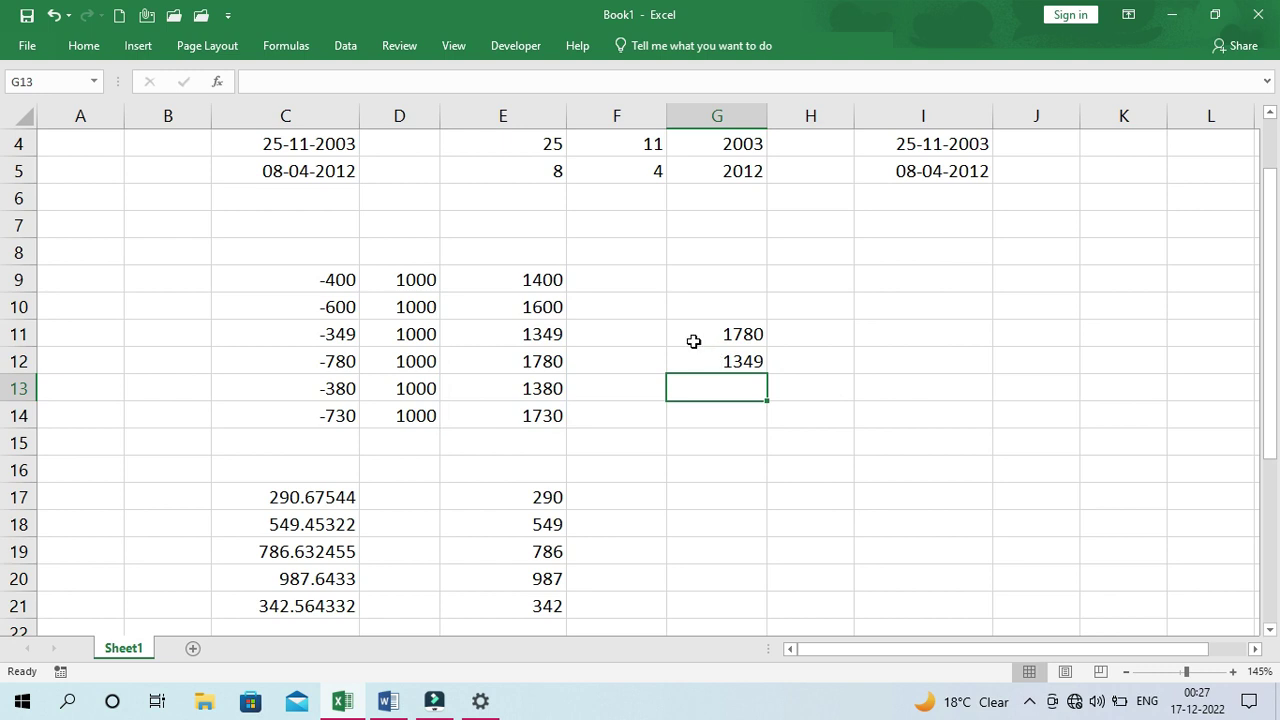
Enter =AVERAGE(E9:E14) in G13 via autocomplete, returning 1539.8333
type("=")
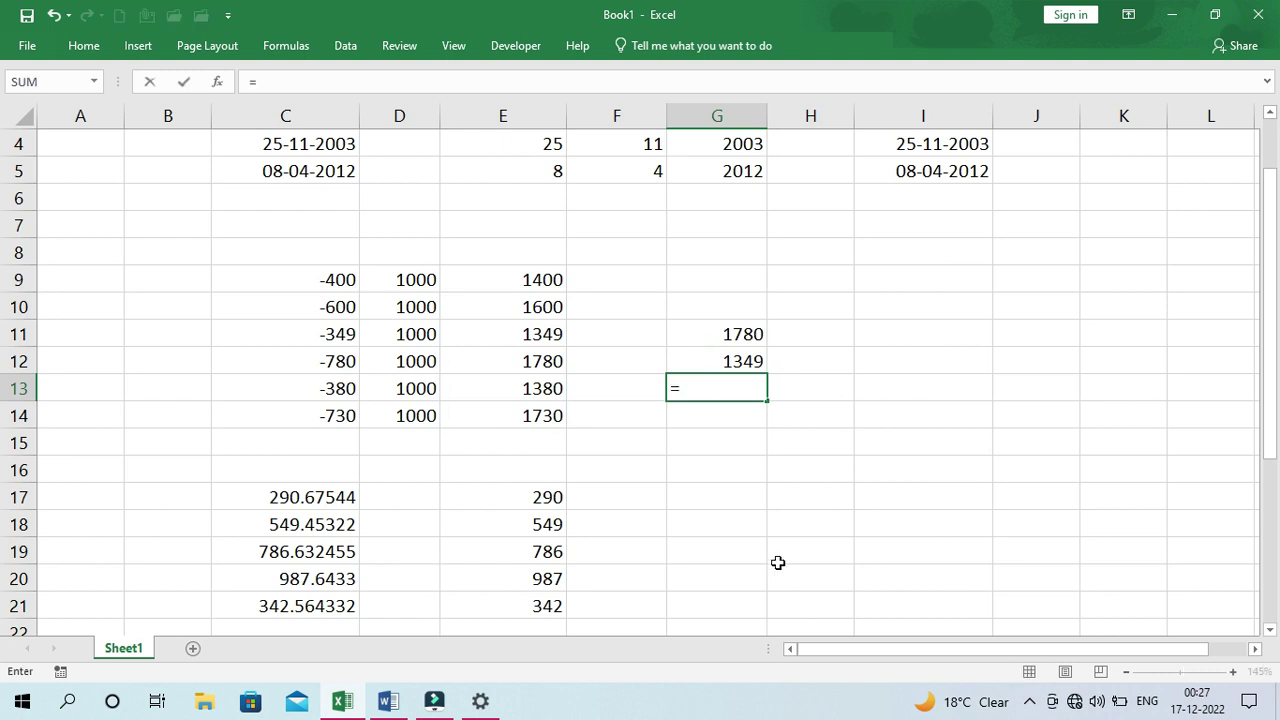
type("ave")
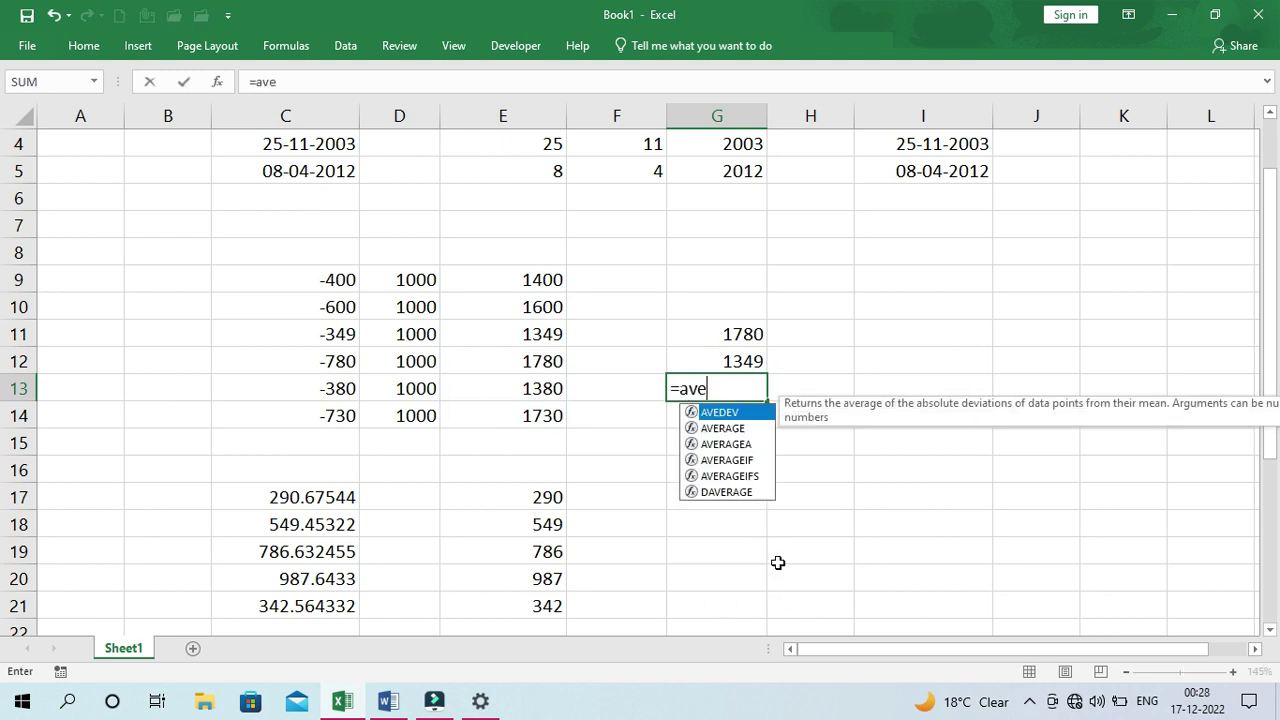
key("Down")
key("Tab")
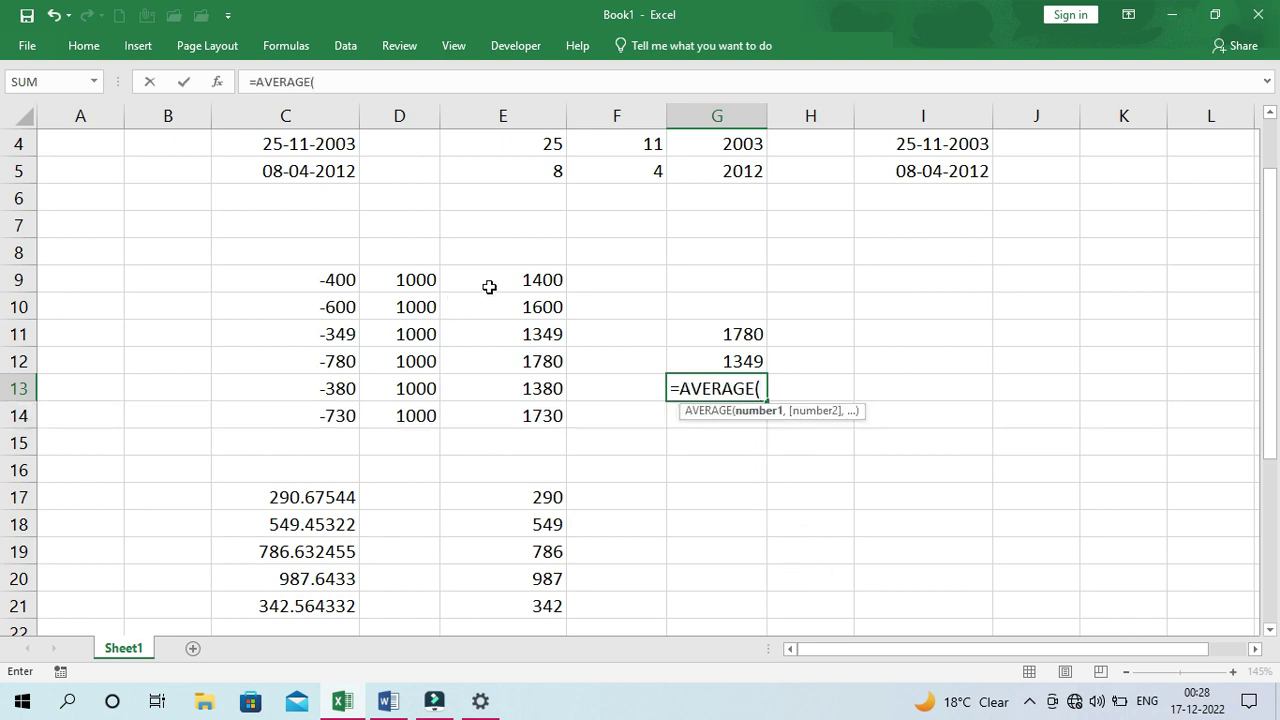
left_click_drag(489, 287, 497, 407)
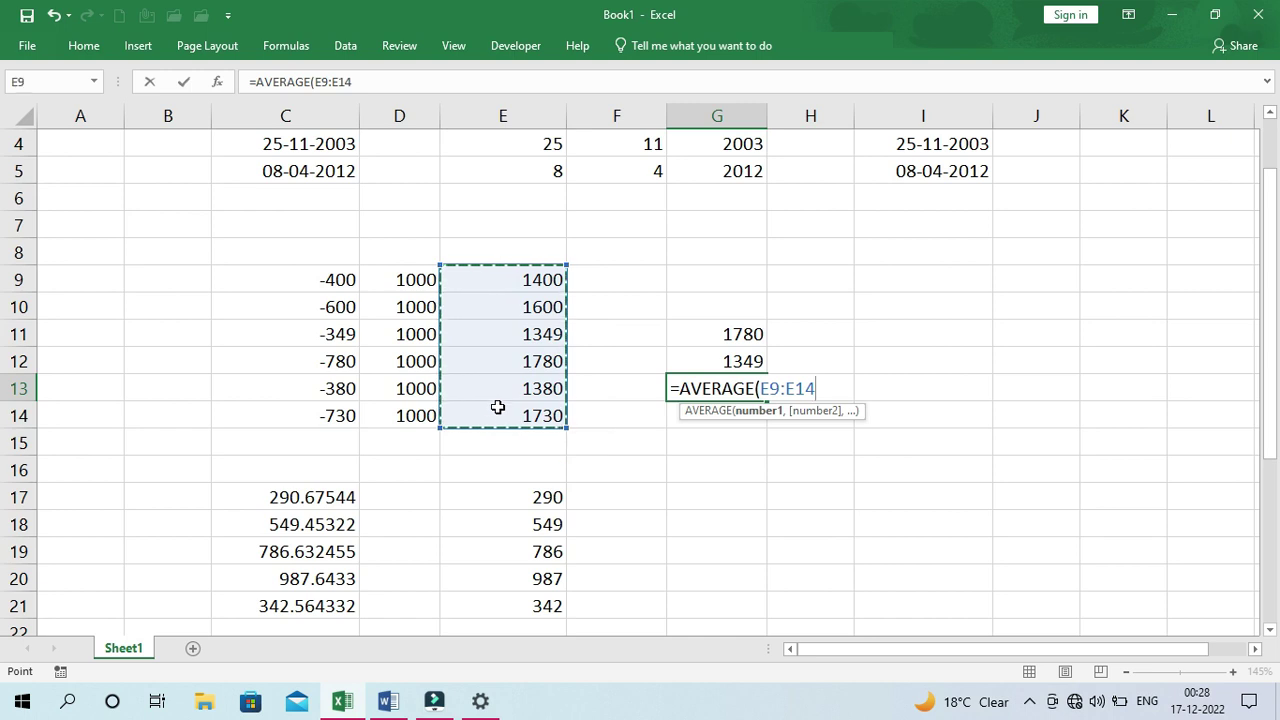
type(")")
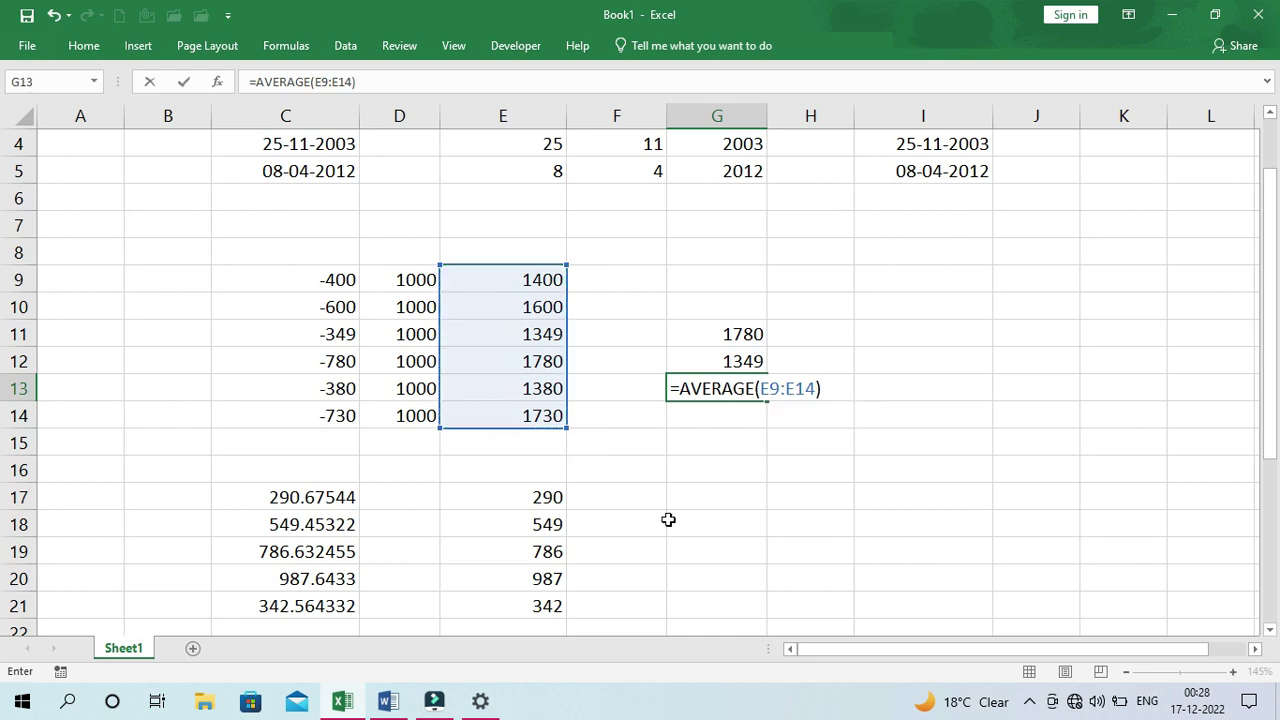
key("Return")
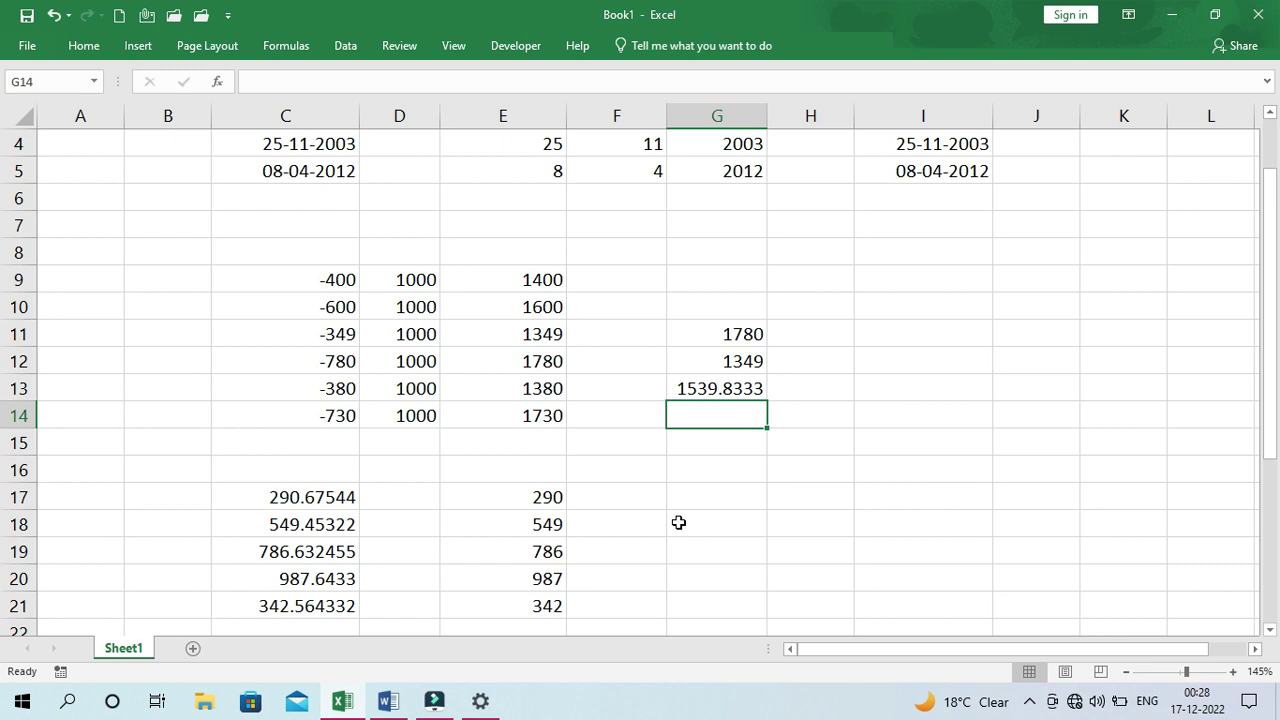
scroll(678, 518, "down", 1)
scroll(640, 455, "down", 1)
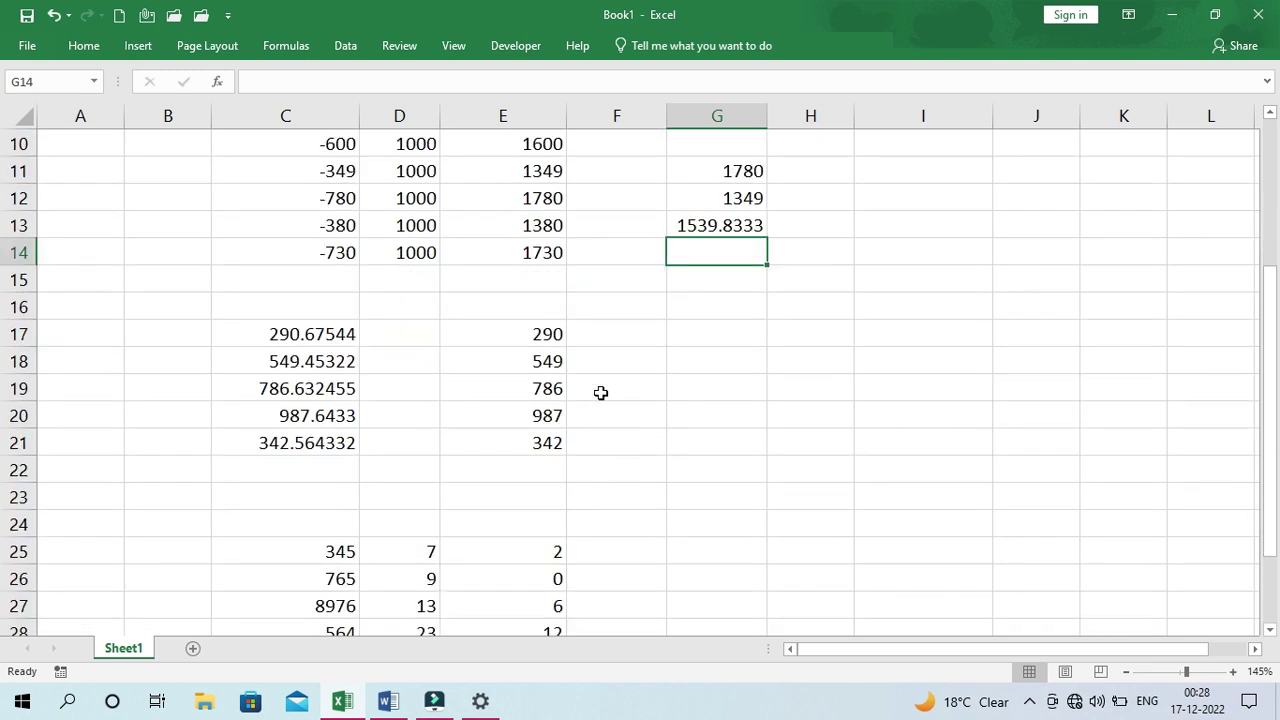
Enter =AVERAGE(E17:E21) in G19 to average the rounded values, giving 590.8
left_click(705, 380)
type("=ave")
key("Down")
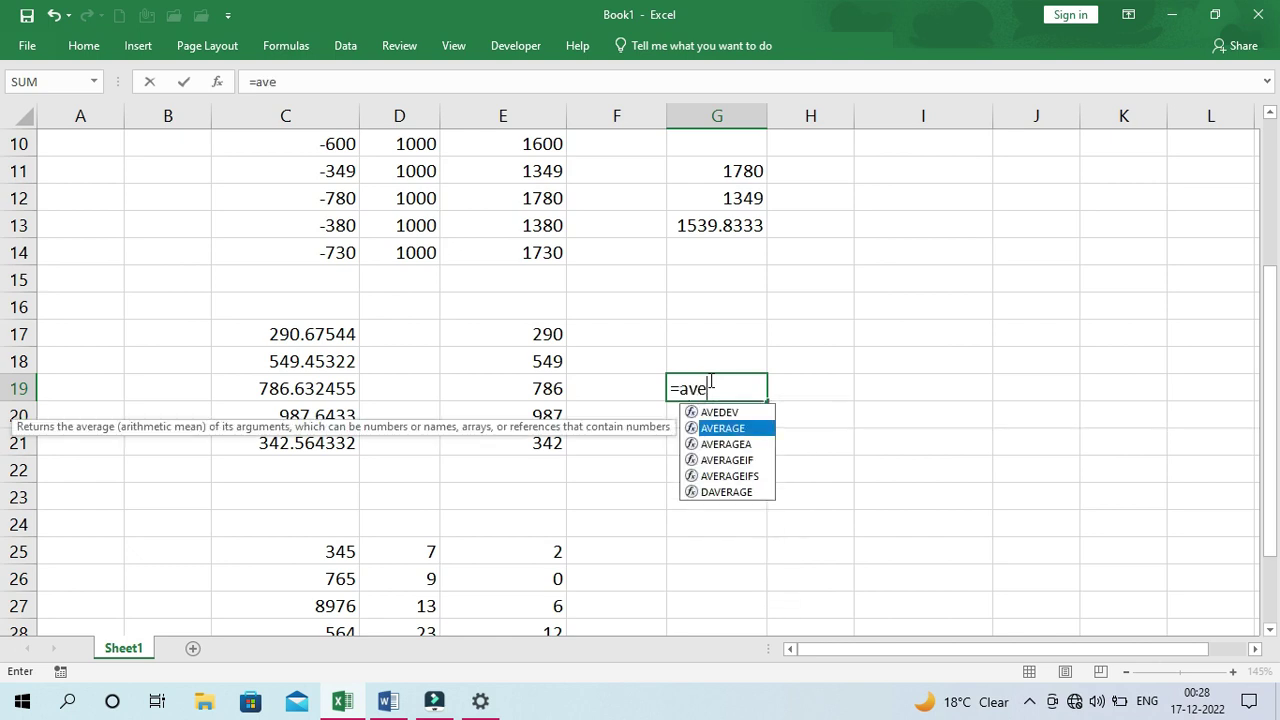
key("Tab")
left_click_drag(546, 328, 527, 448)
type(")")
key("Return")
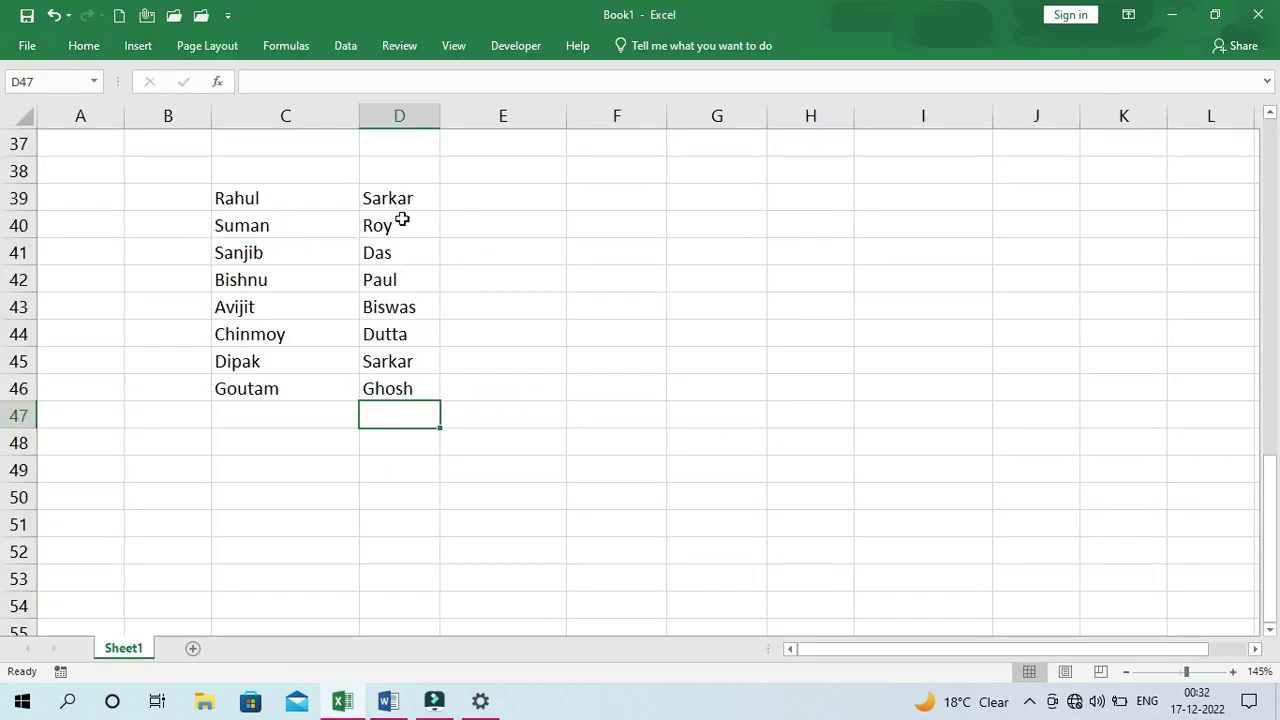
Point out the first names in C39:C46 and surnames in column D, and widen column F
left_click_drag(252, 200, 300, 395)
left_click(423, 414)
left_click(388, 198)
left_click_drag(388, 334, 391, 389)
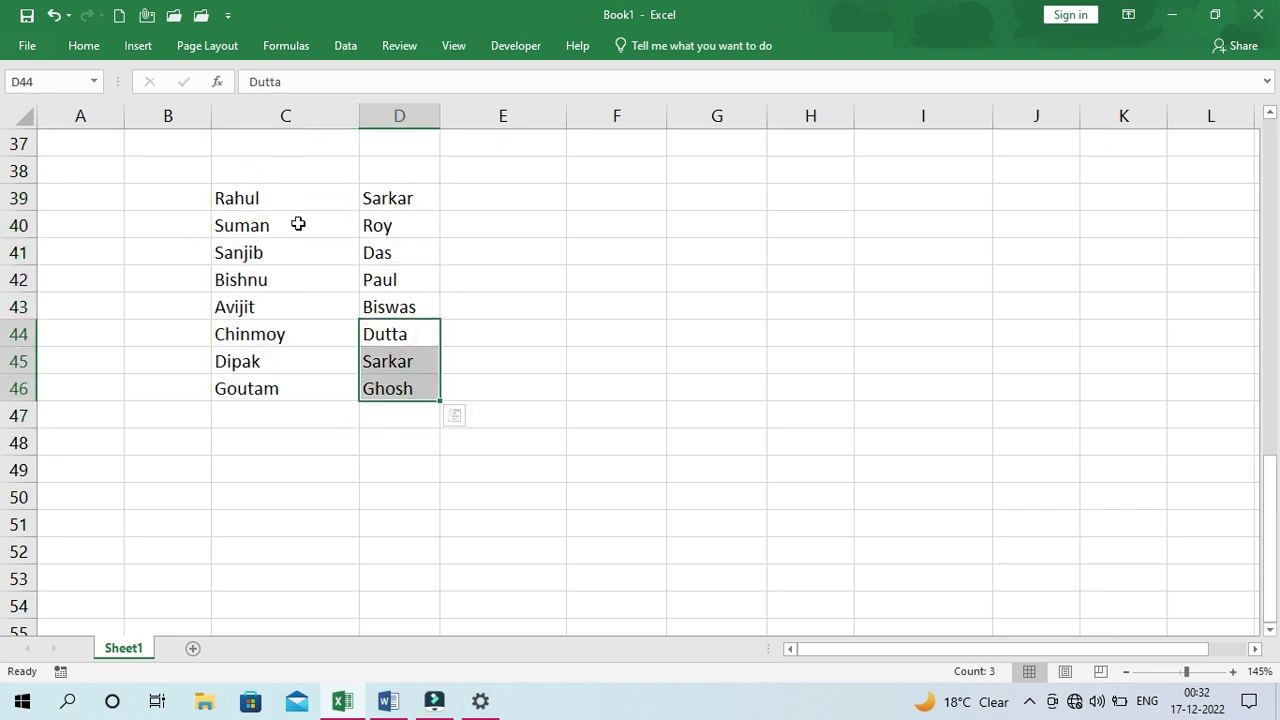
left_click(574, 193)
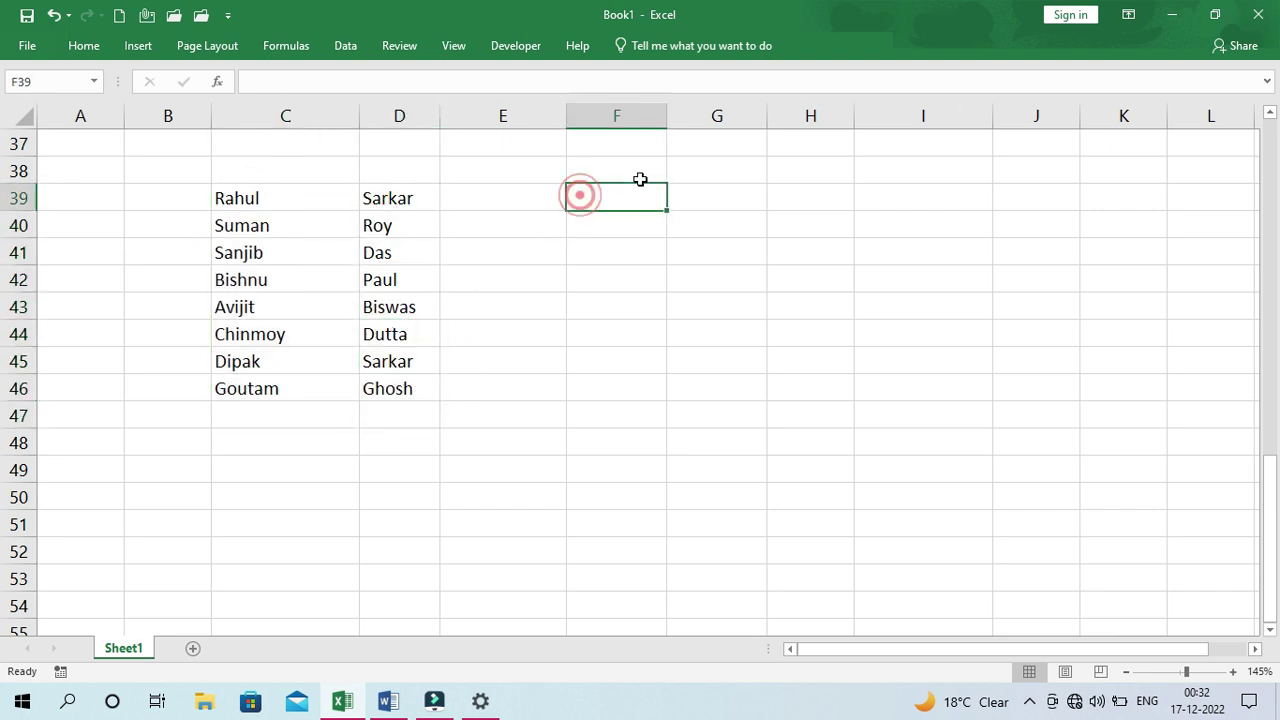
left_click_drag(666, 121, 724, 125)
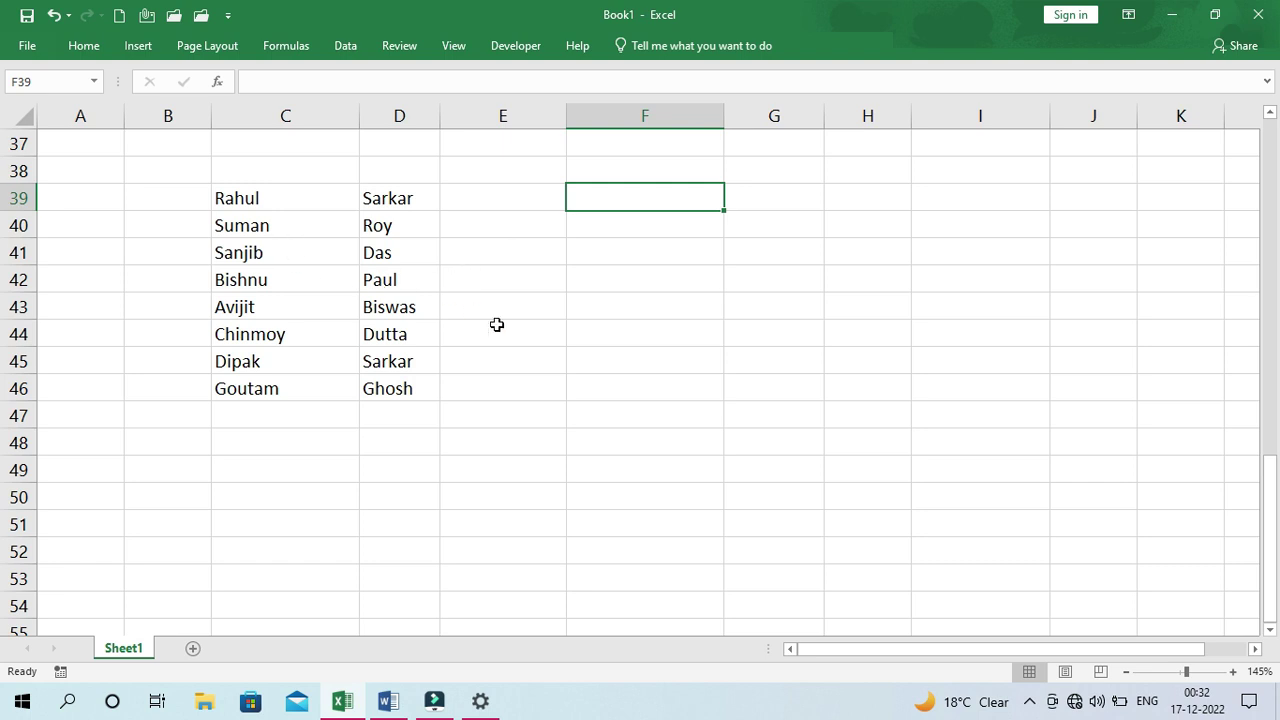
type("=")
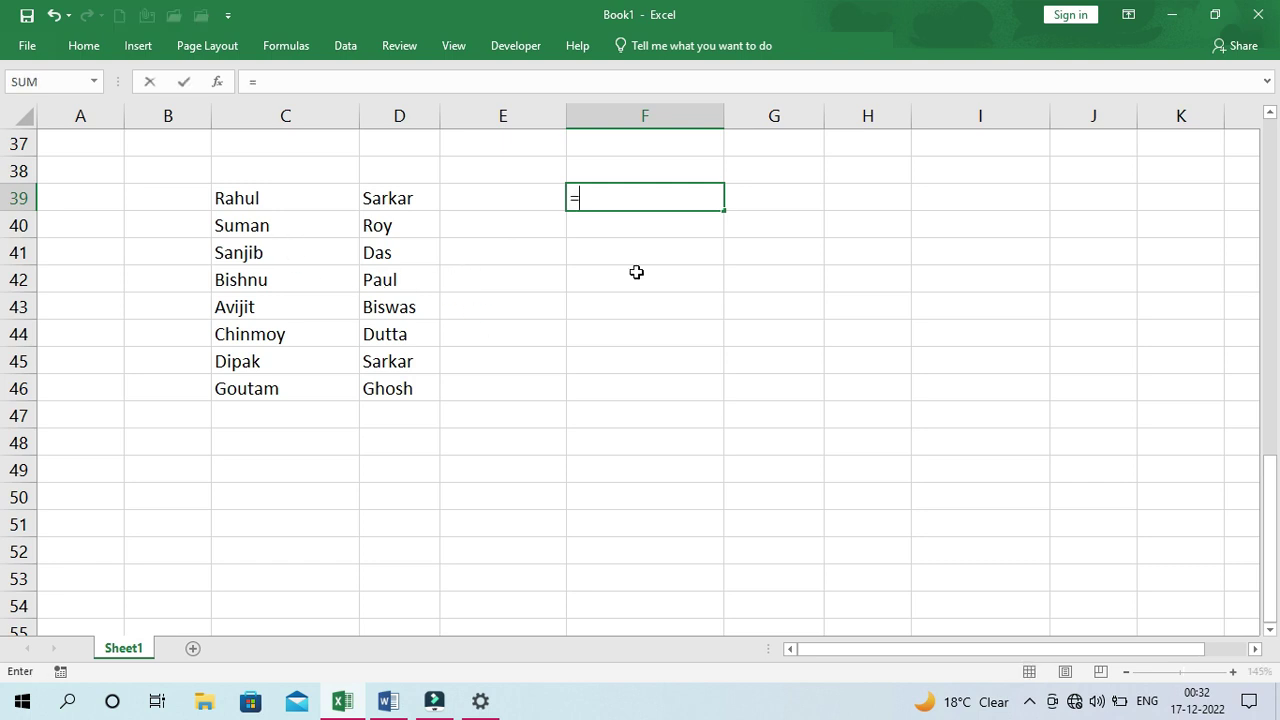
type("con")
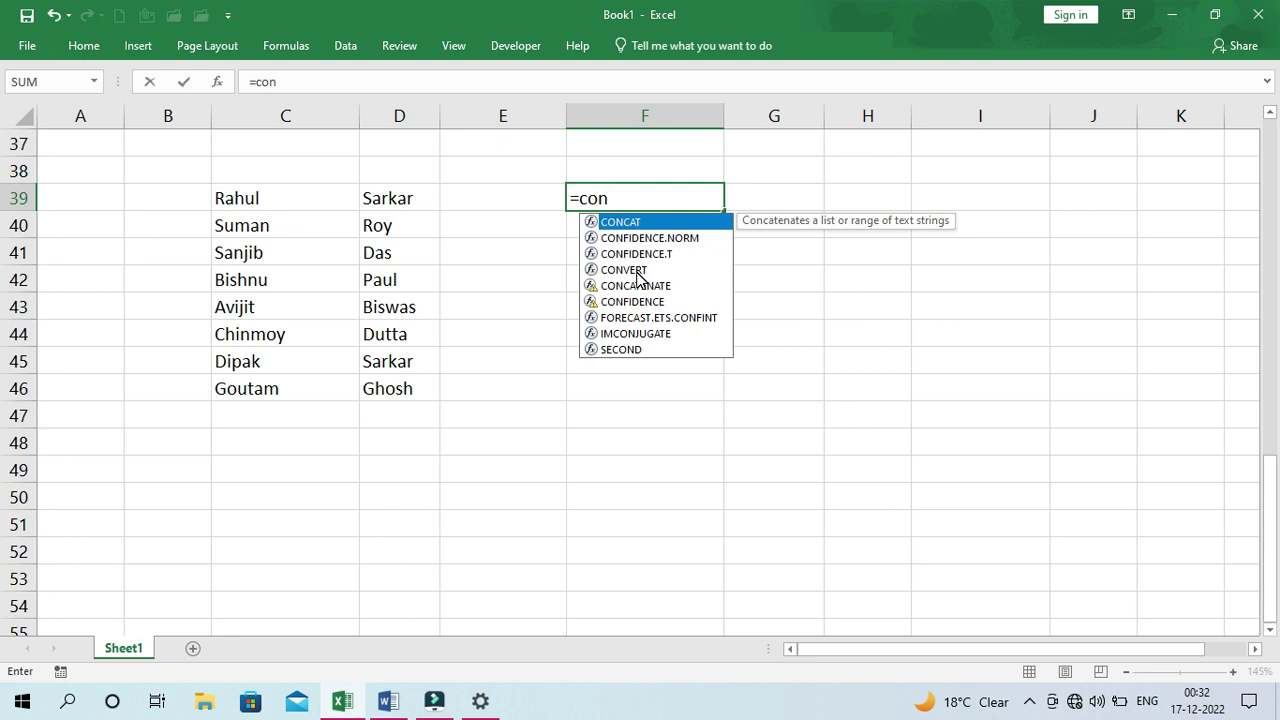
type("ca")
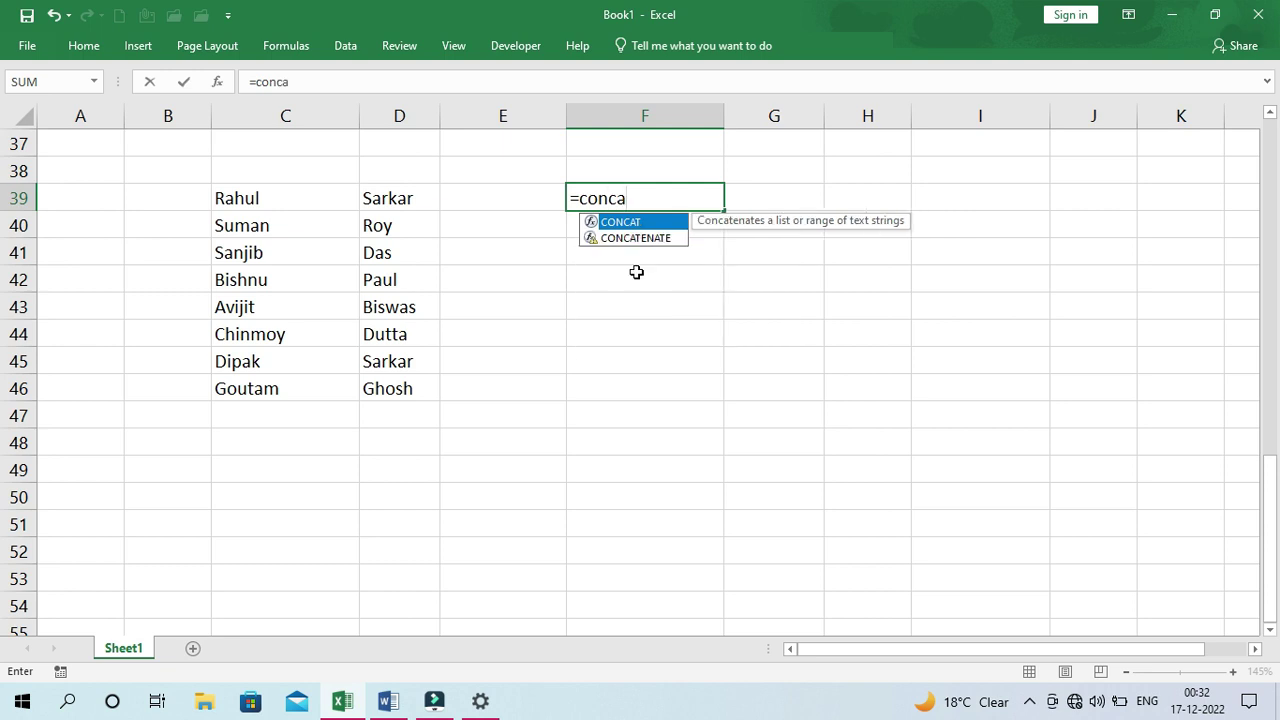
key("Down")
key("Tab")
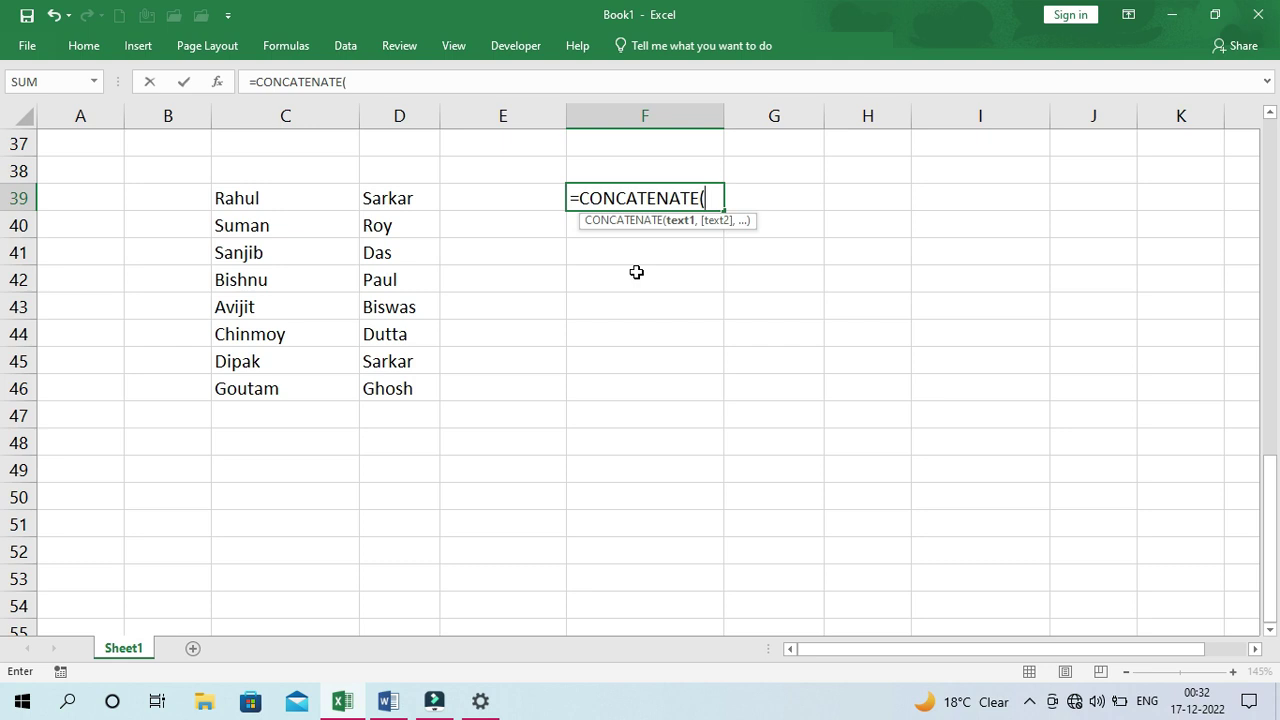
key("BackSpace")
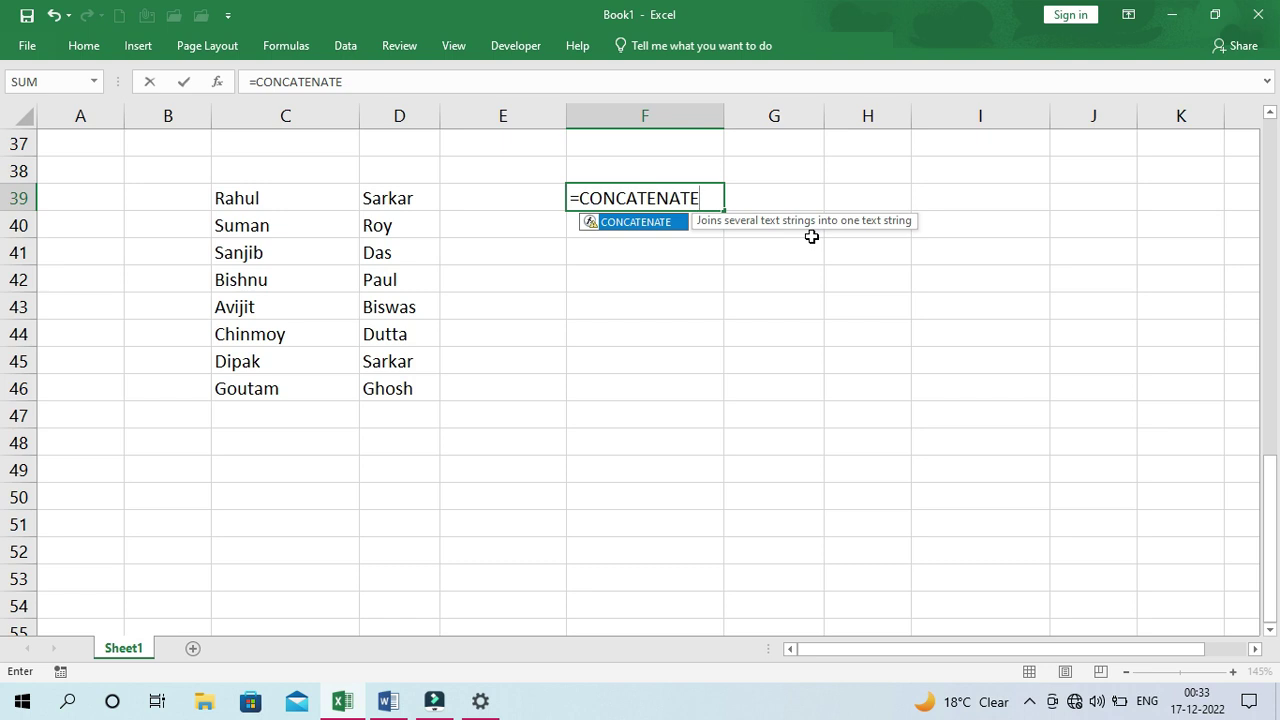
type("(")
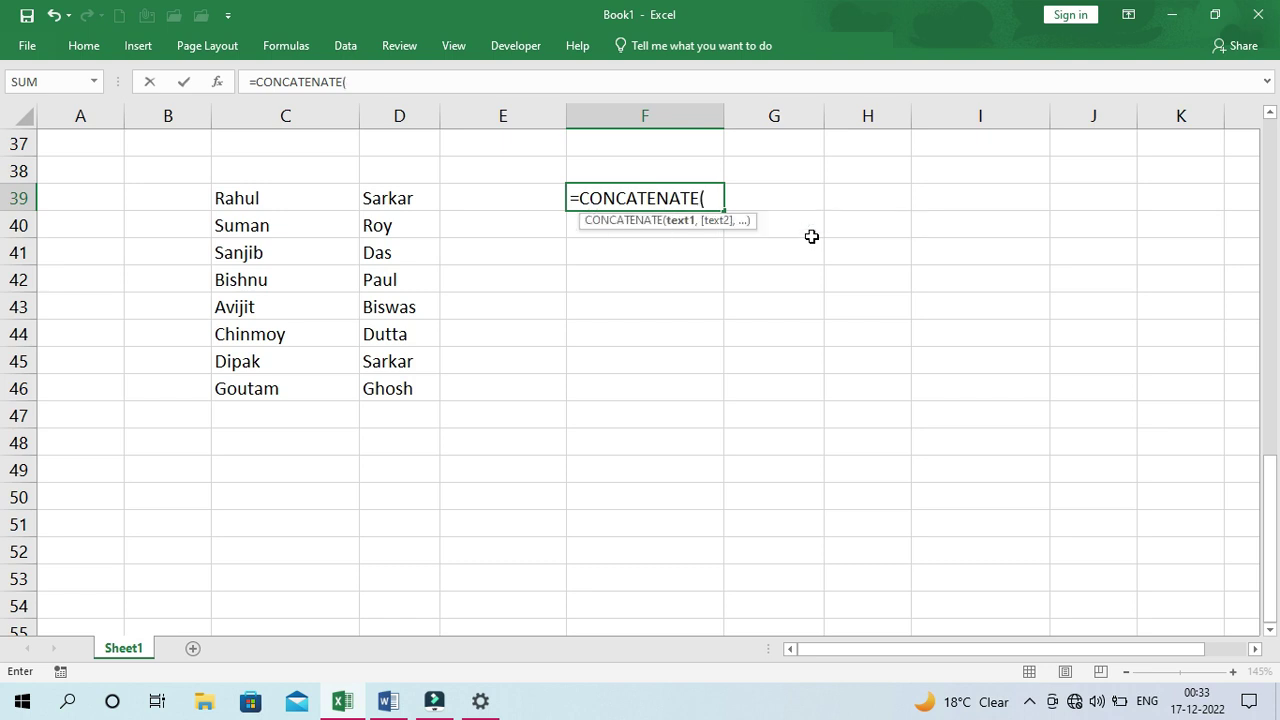
left_click(246, 198)
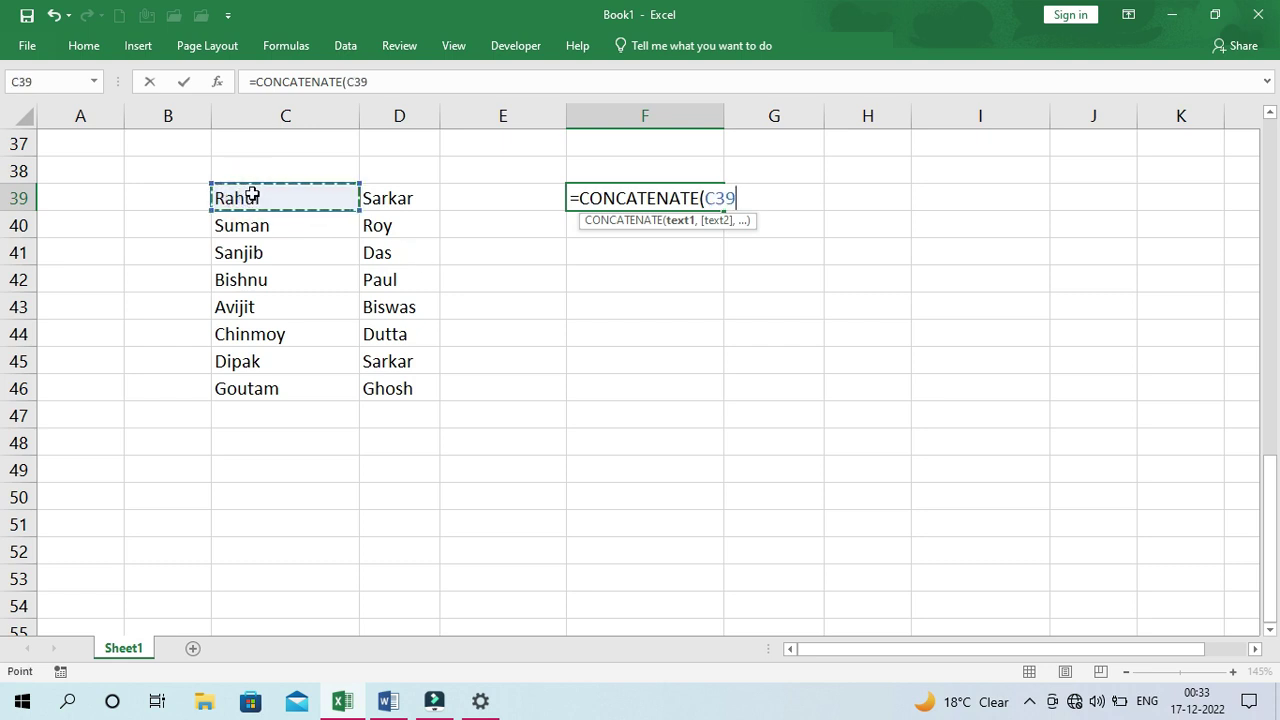
type(",")
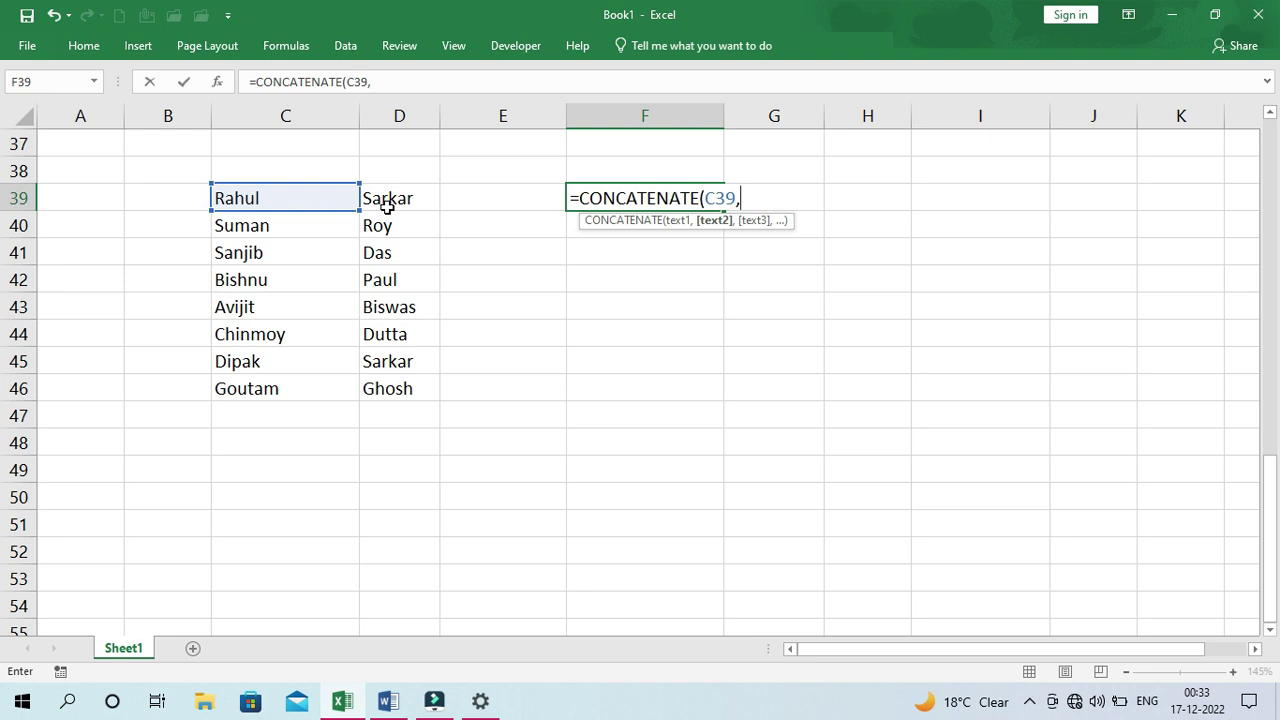
left_click(394, 197)
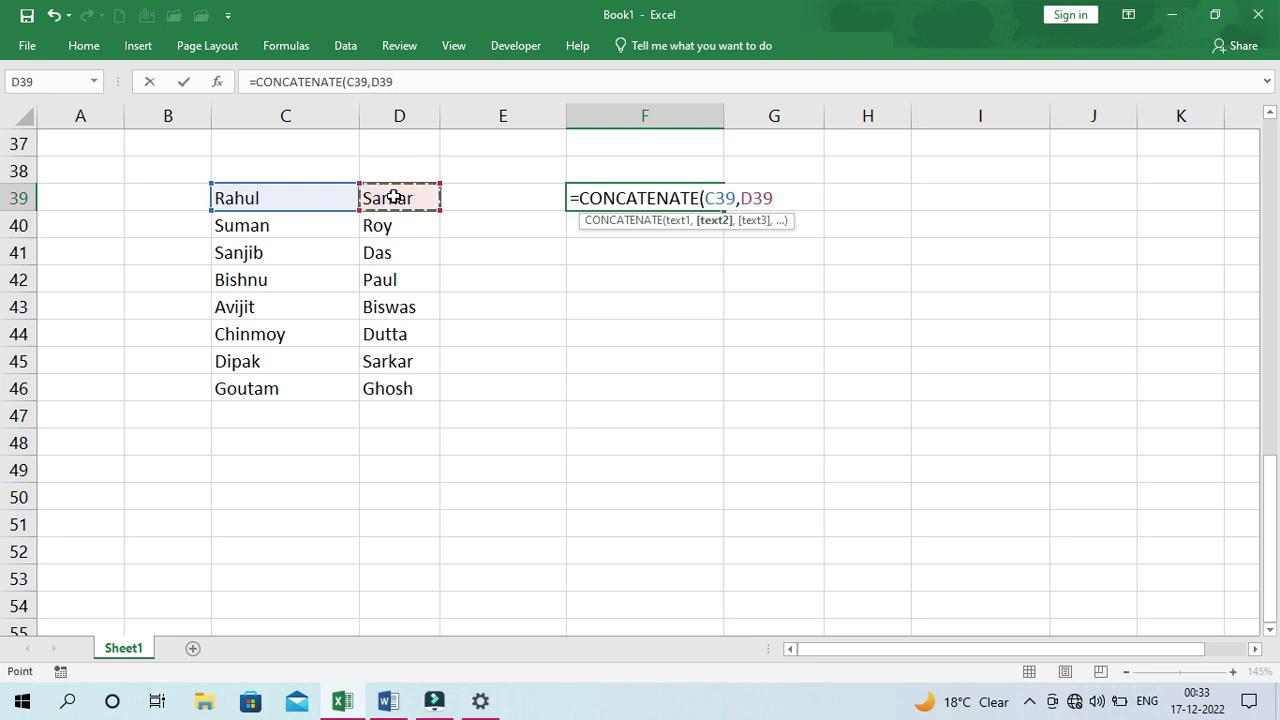
key("Return")
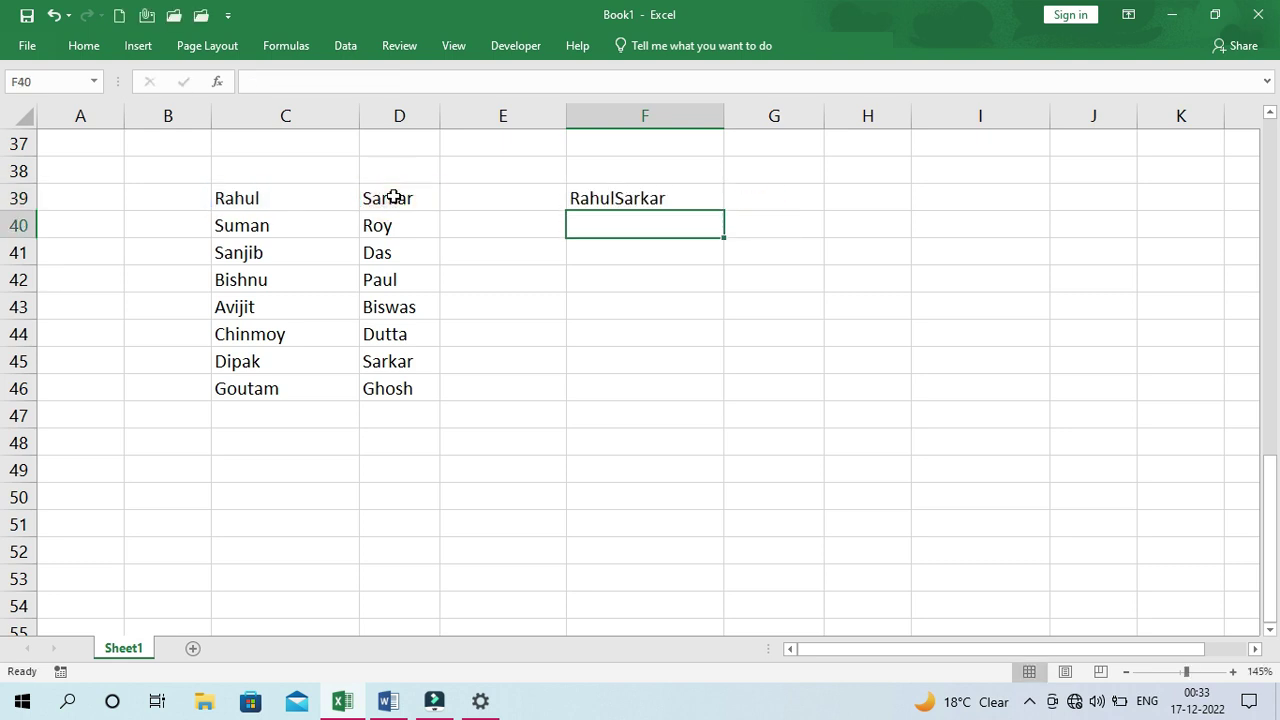
left_click(602, 198)
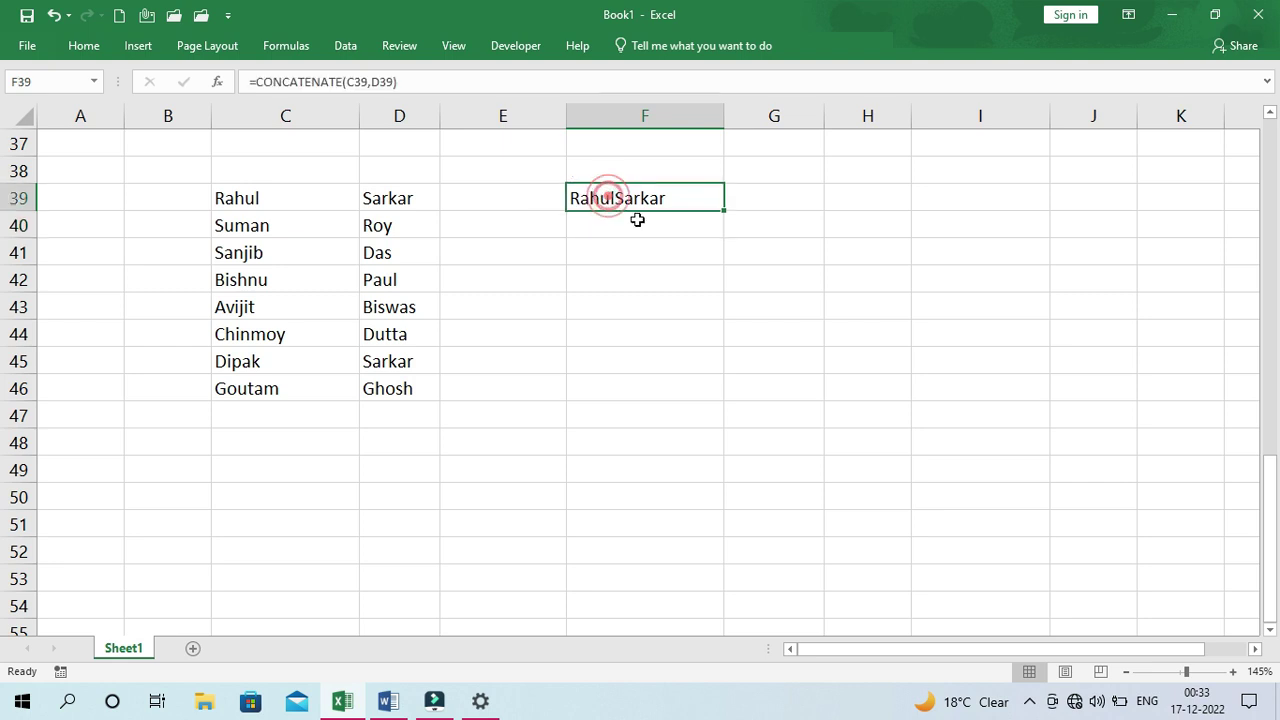
left_click_drag(726, 210, 715, 391)
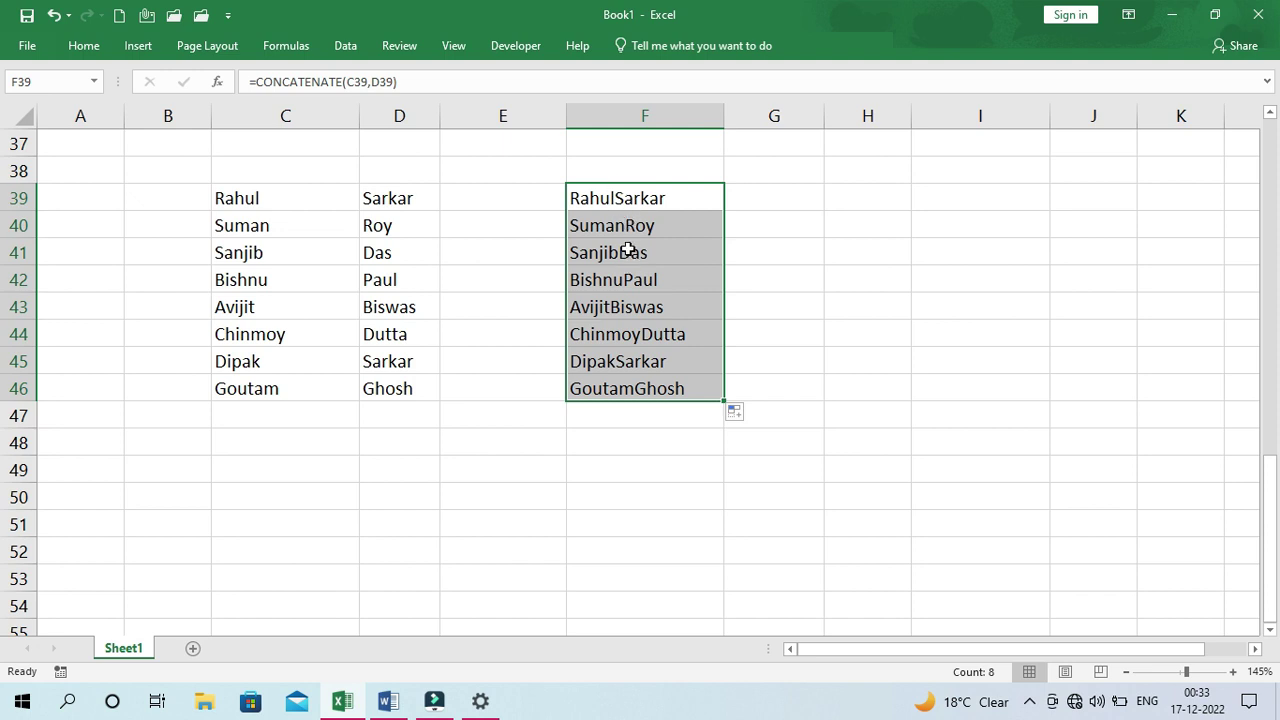
left_click_drag(632, 226, 640, 382)
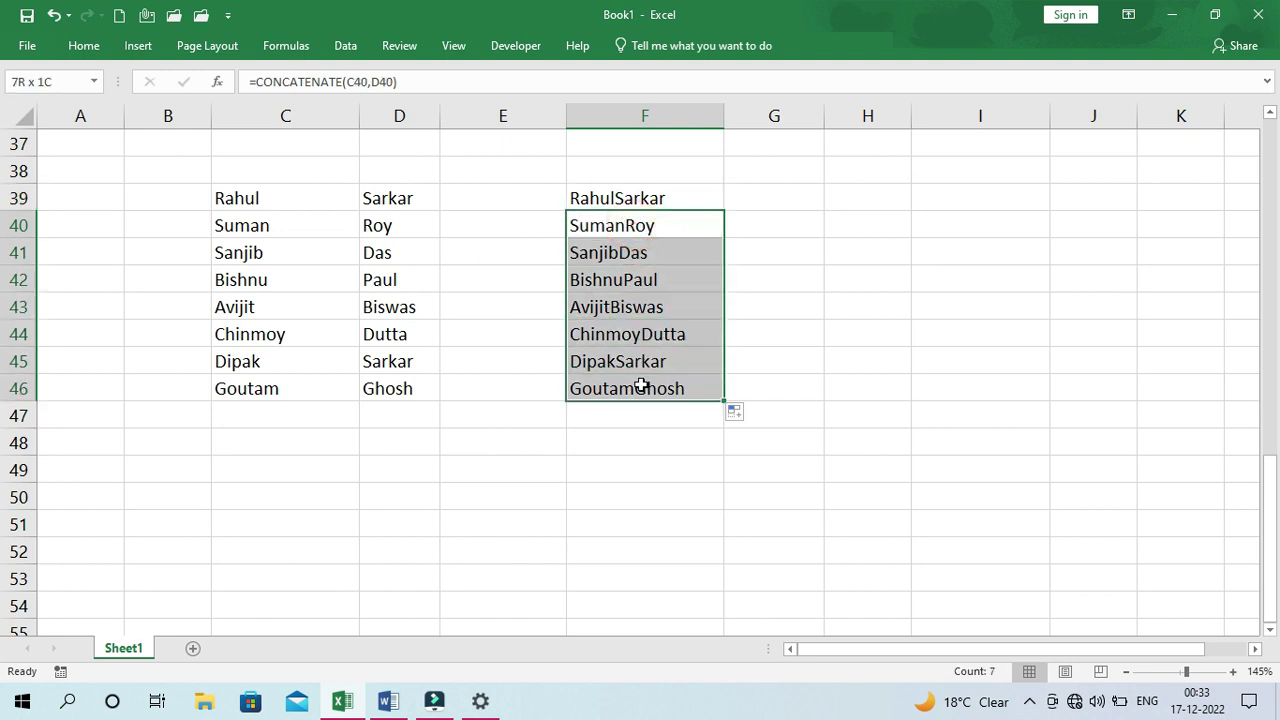
key("BackSpace")
key("BackSpace")
key("BackSpace")
key("BackSpace")
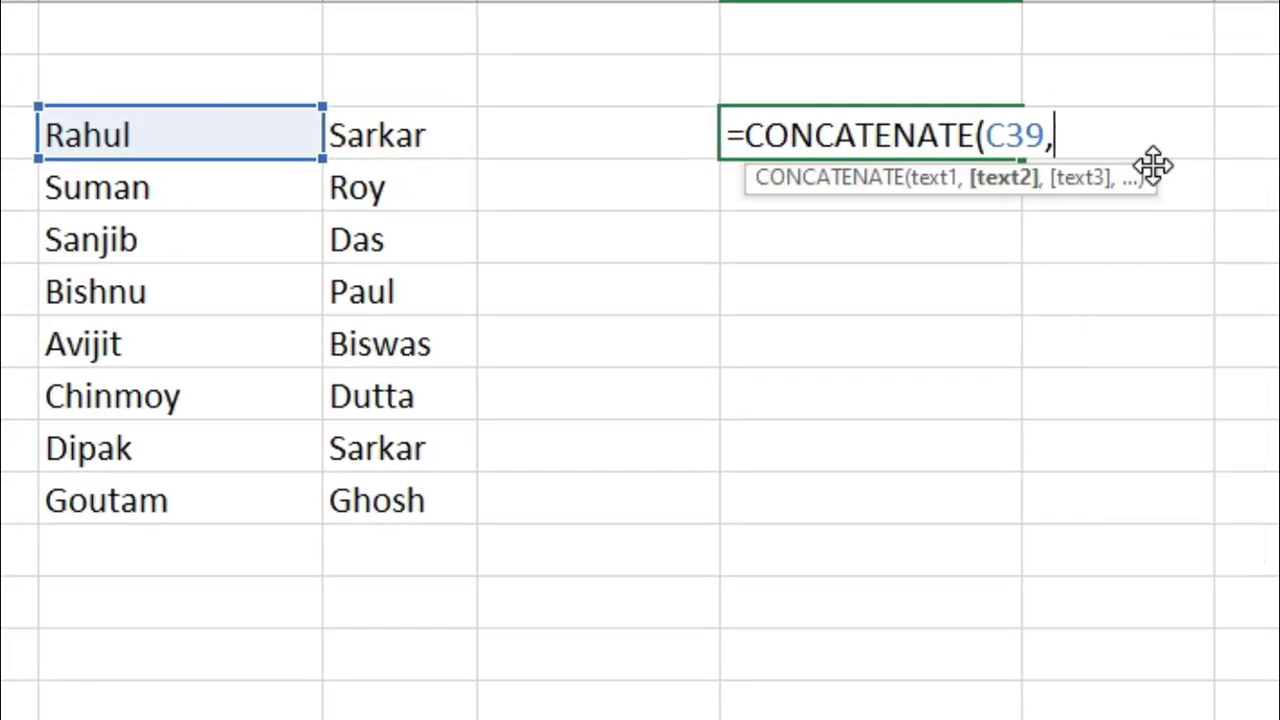
key("BackSpace")
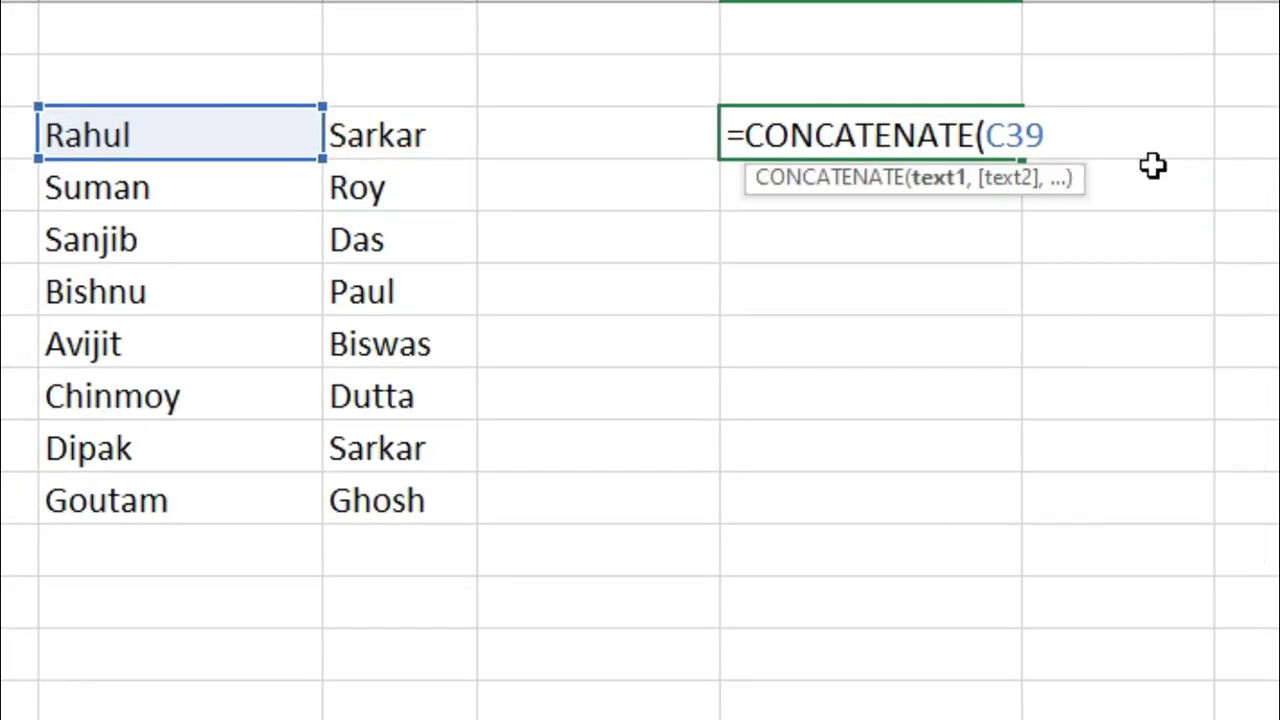
type(",\"")
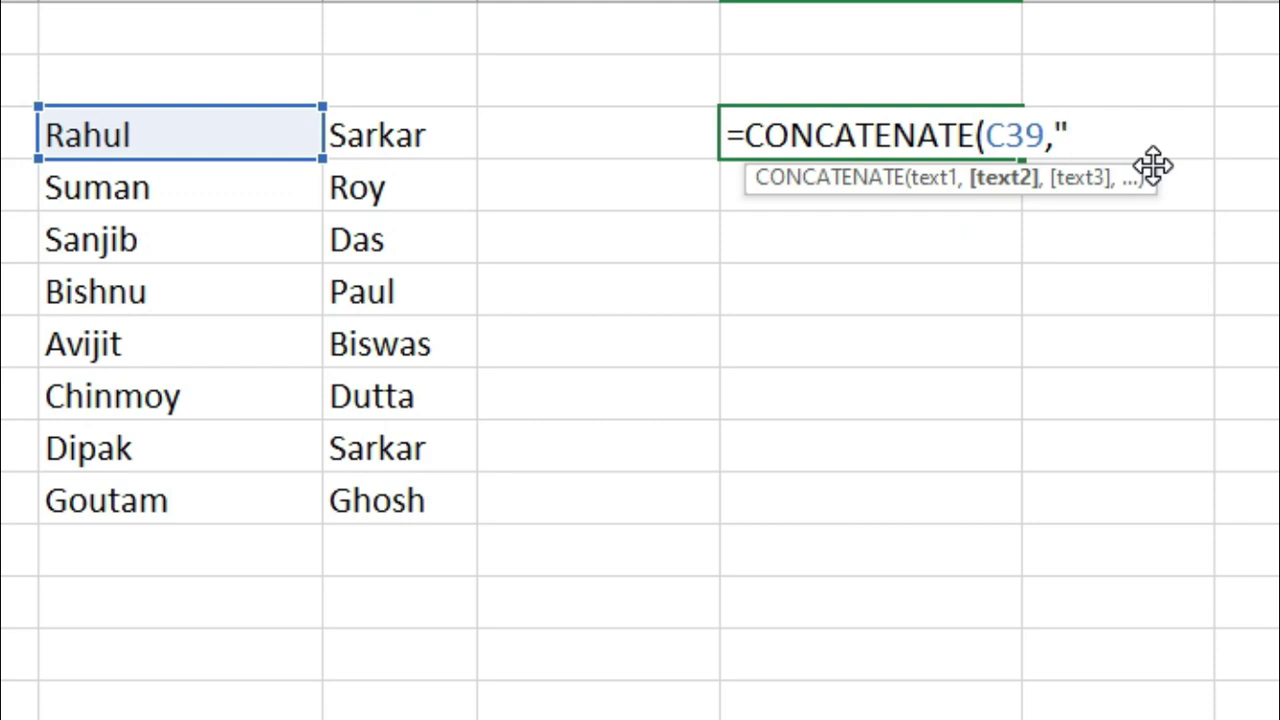
type(" \"")
type(",")
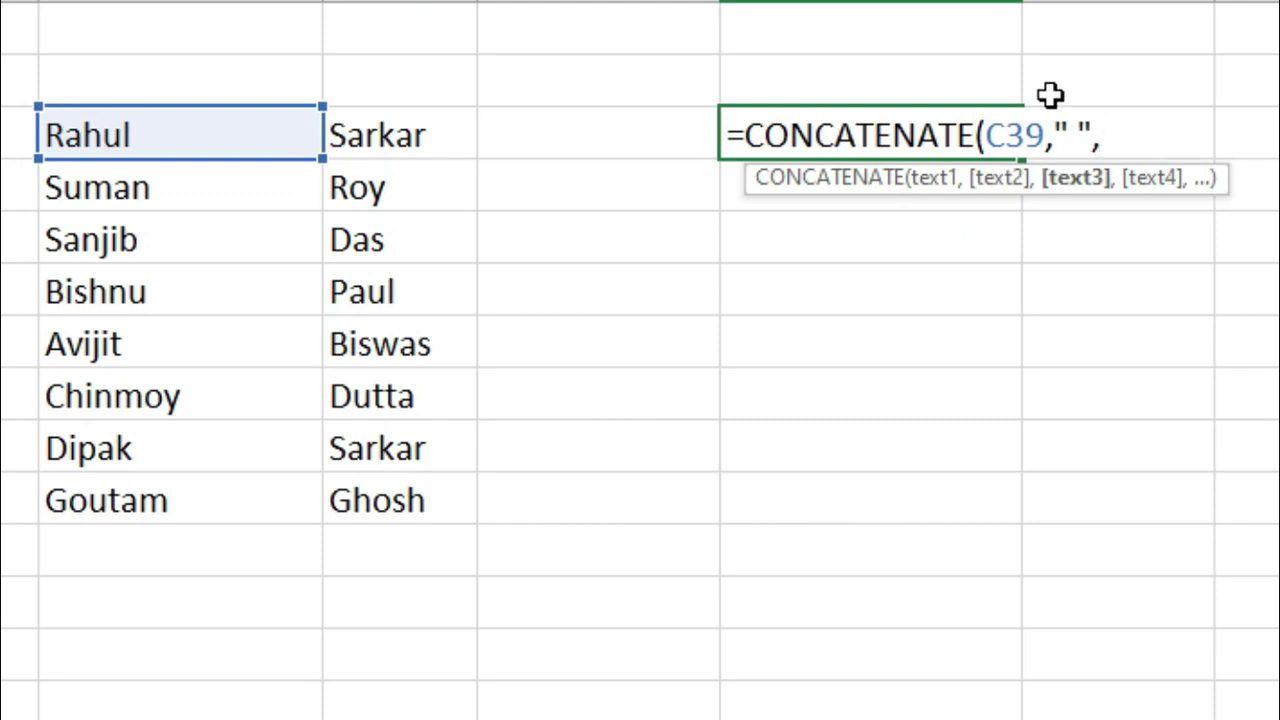
left_click(369, 131)
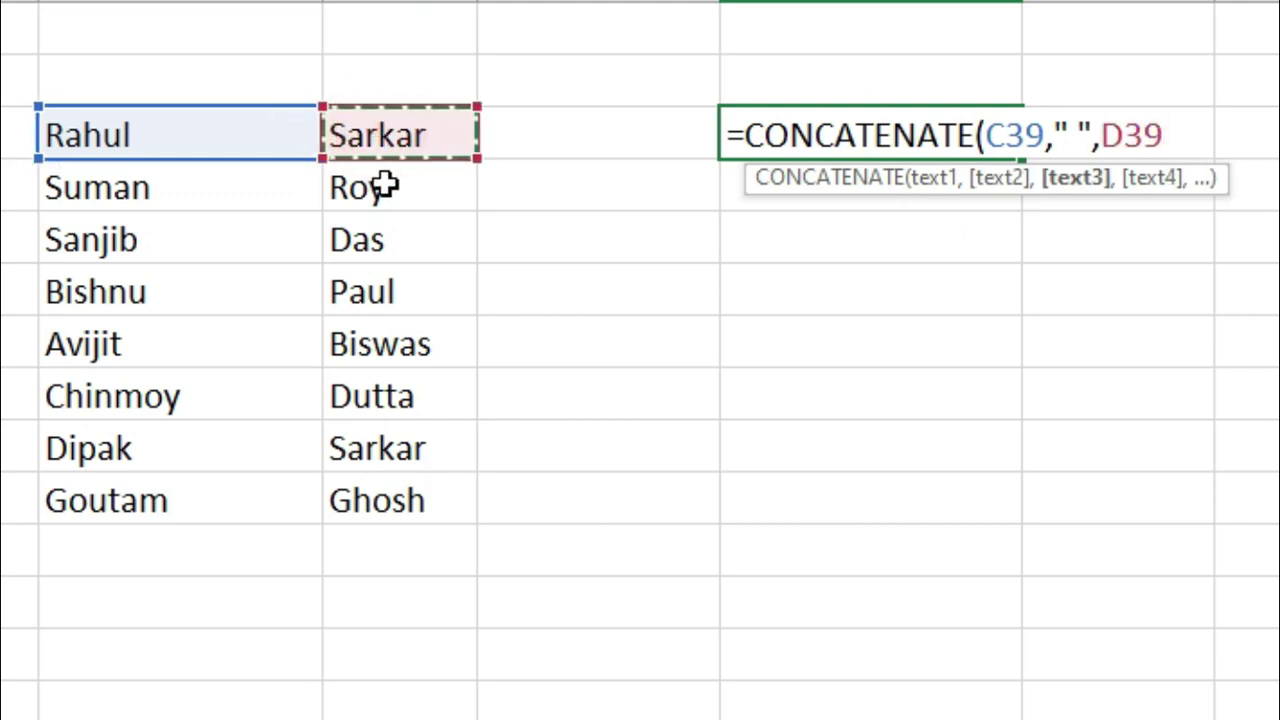
type(")")
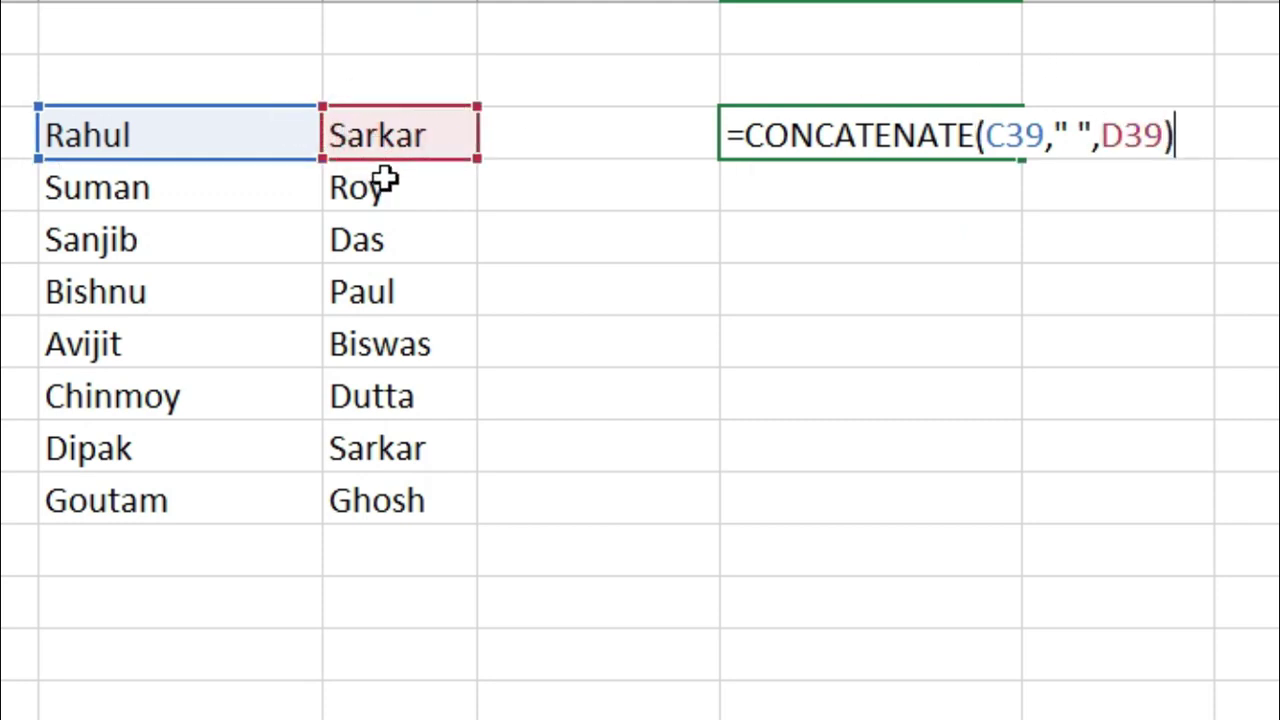
key("Return")
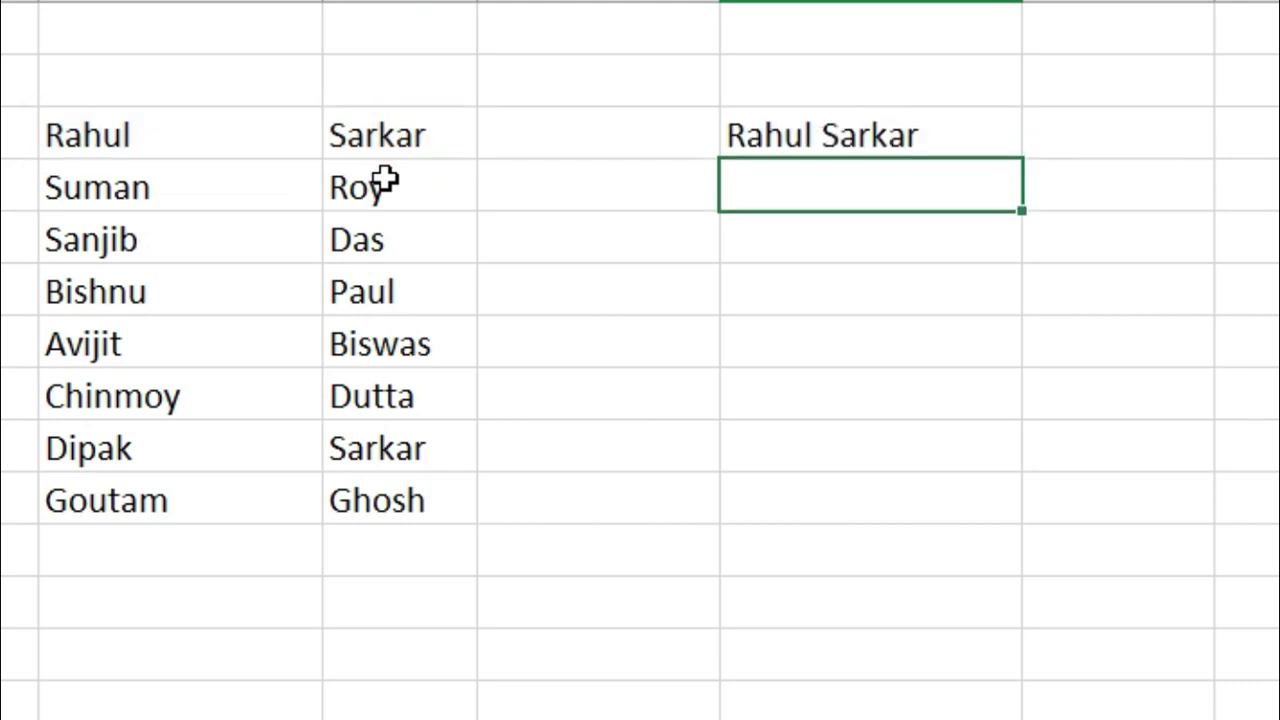
left_click(842, 127)
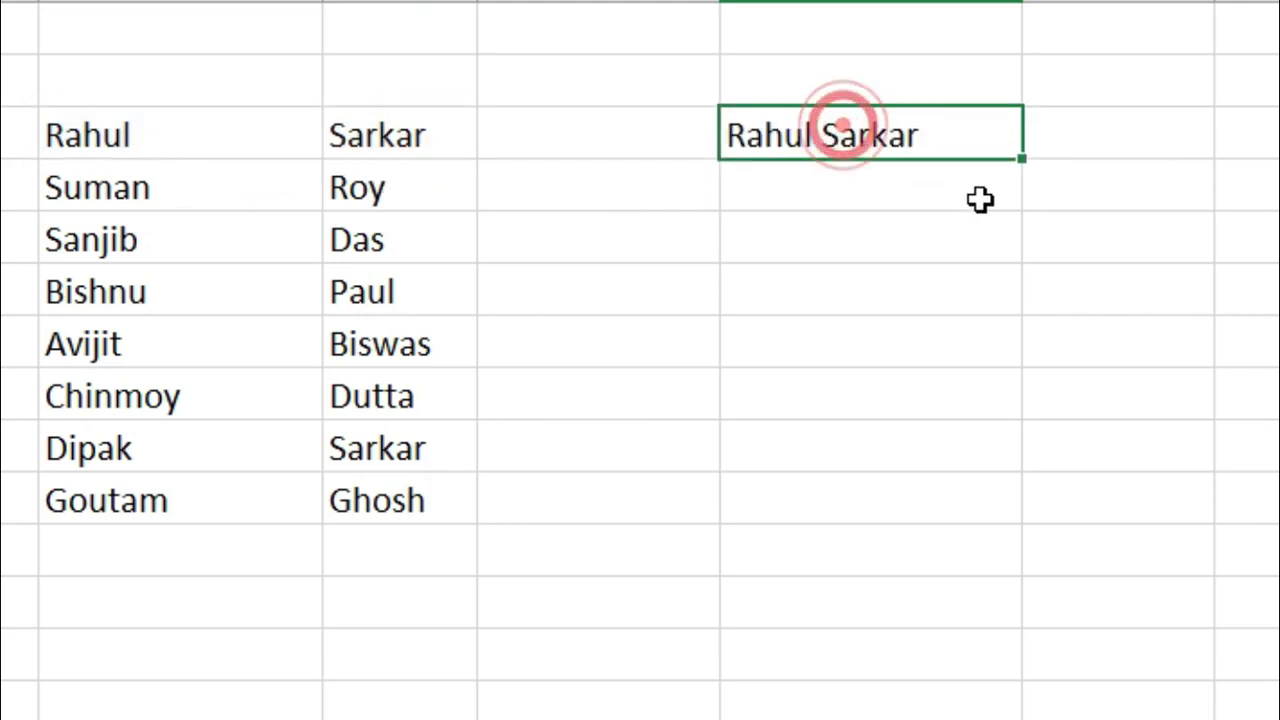
left_click_drag(1022, 158, 1003, 512)
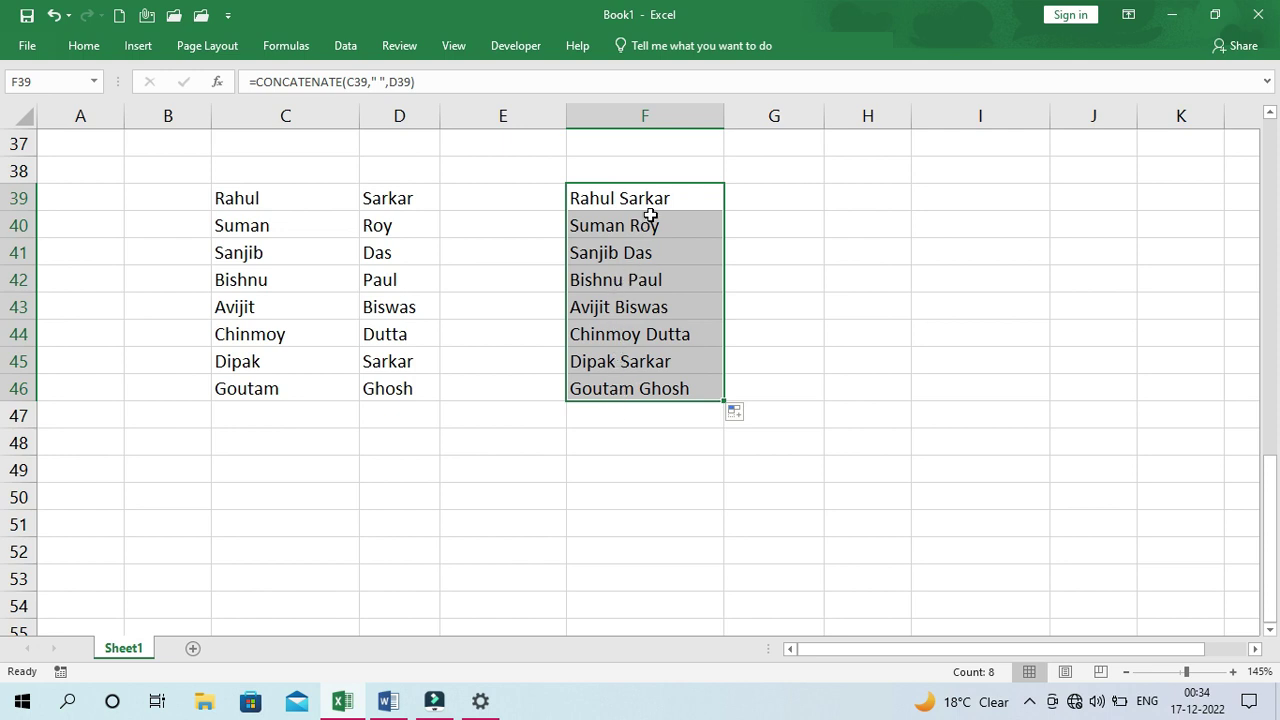
left_click(645, 432)
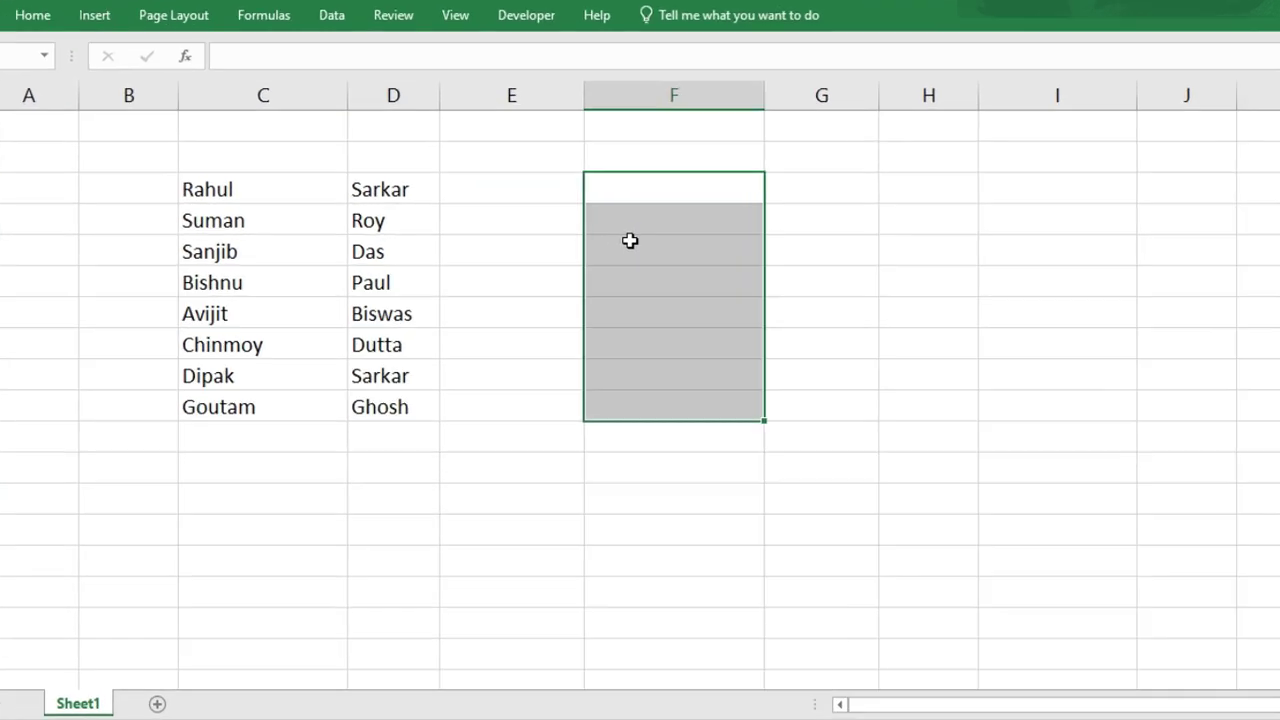
type("=conc")
key("Tab")
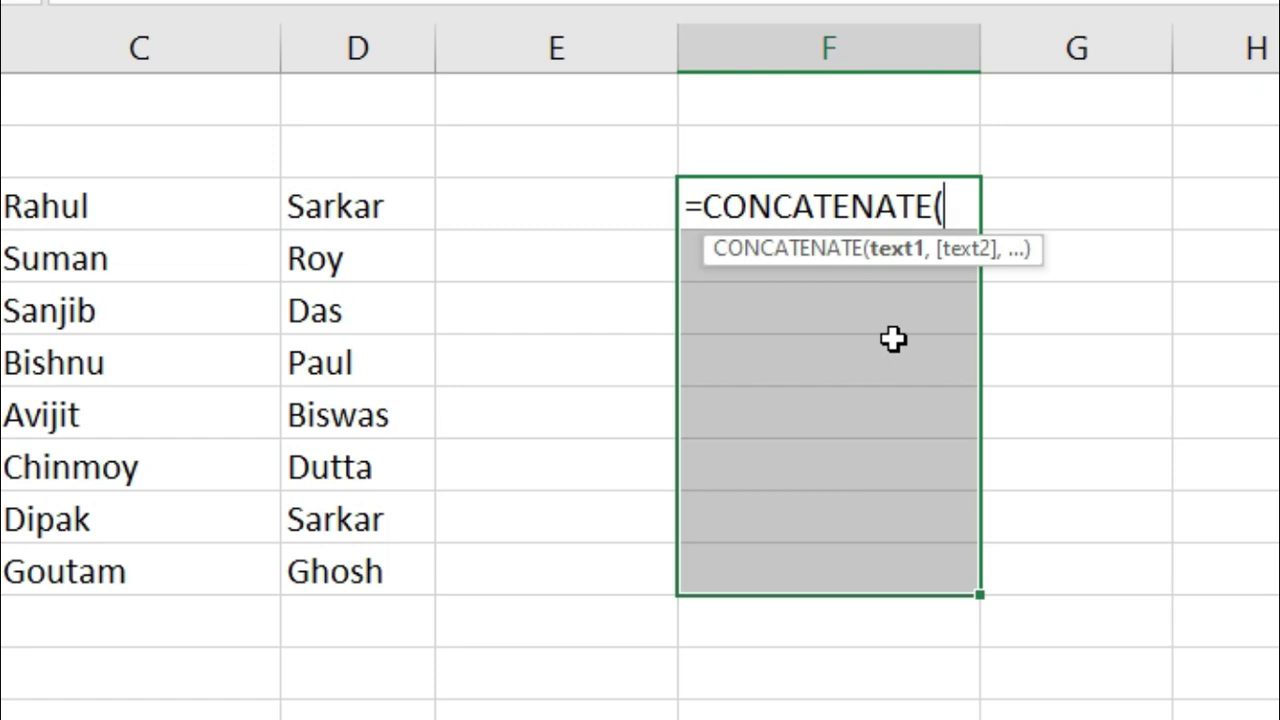
type("\"")
type("Dr.")
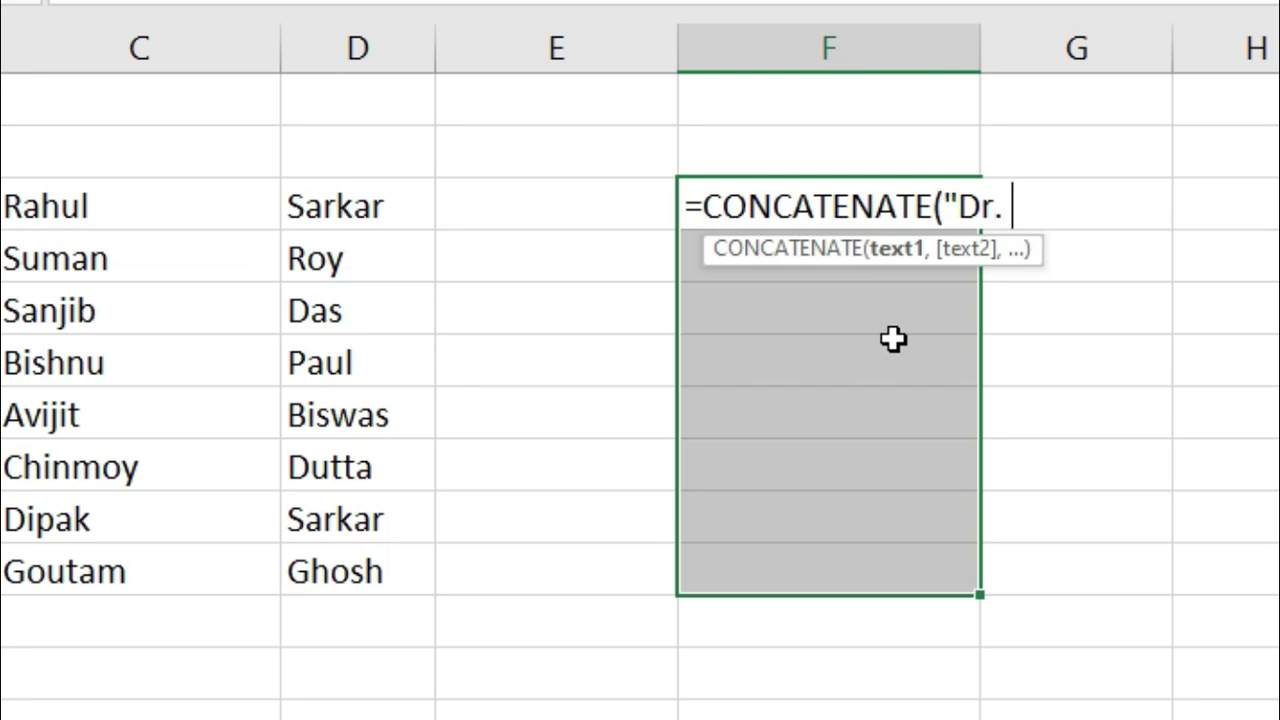
type(" \"")
type(",")
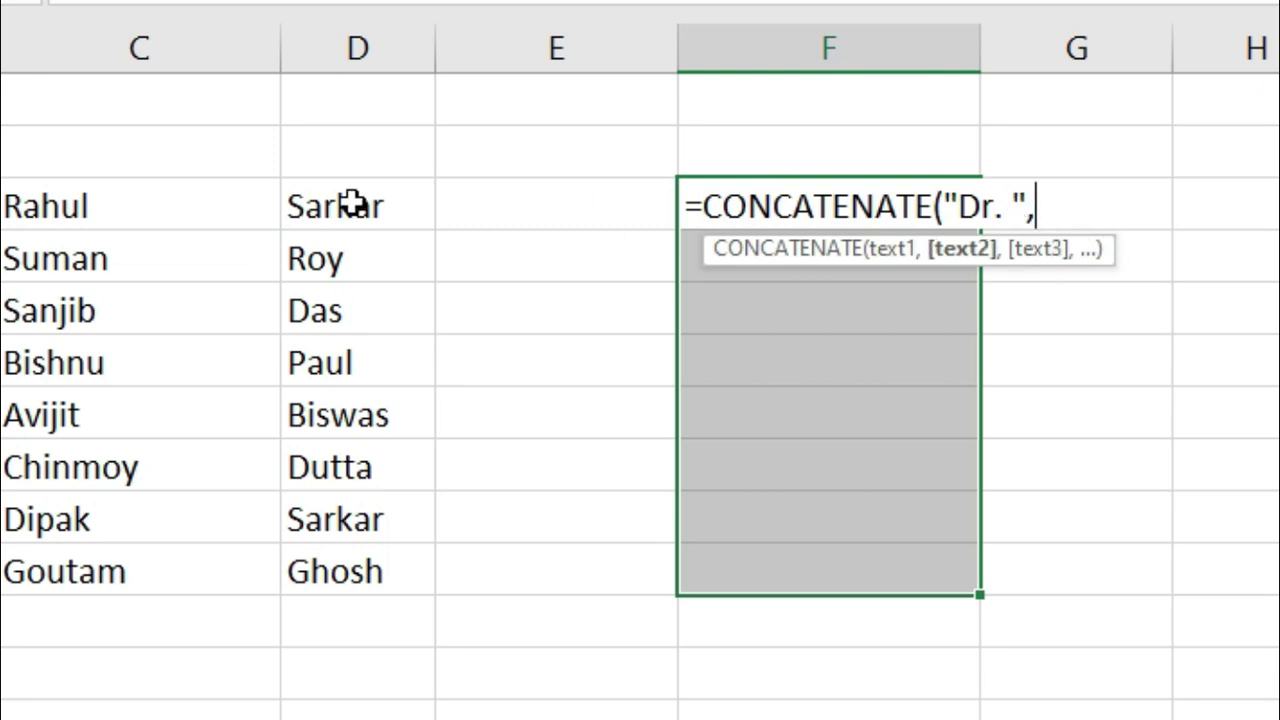
left_click(68, 208)
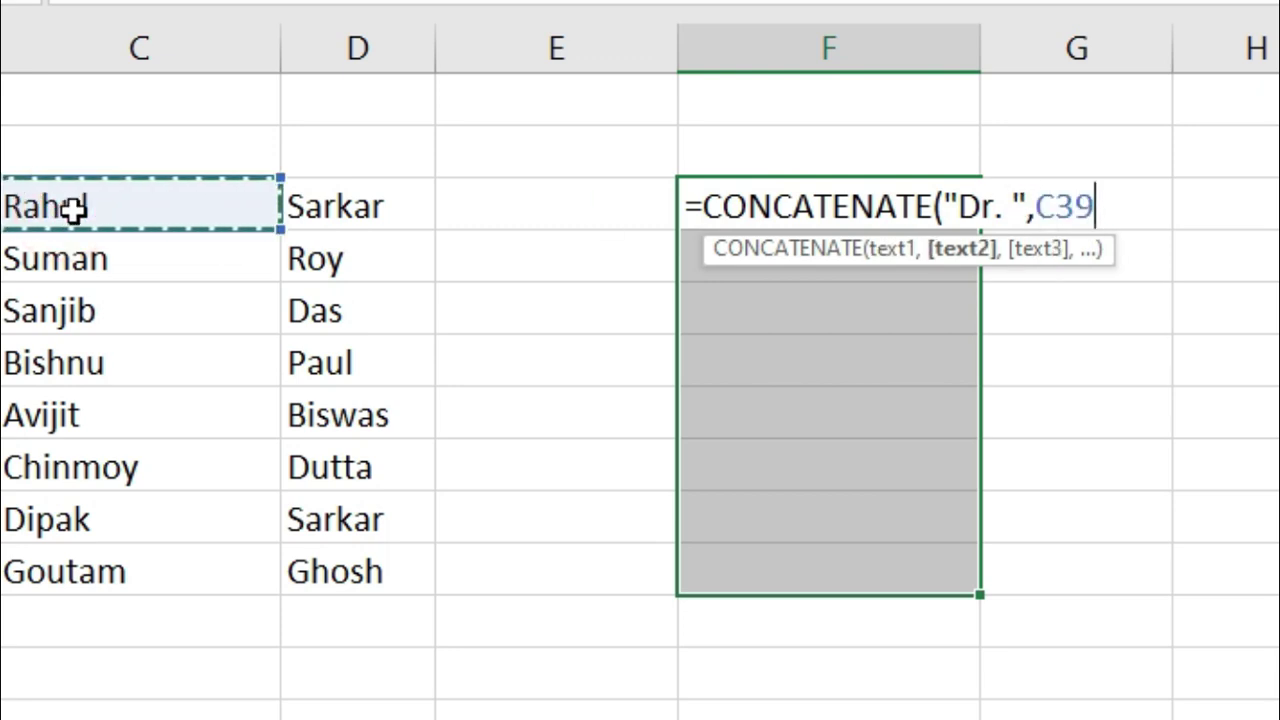
type(",")
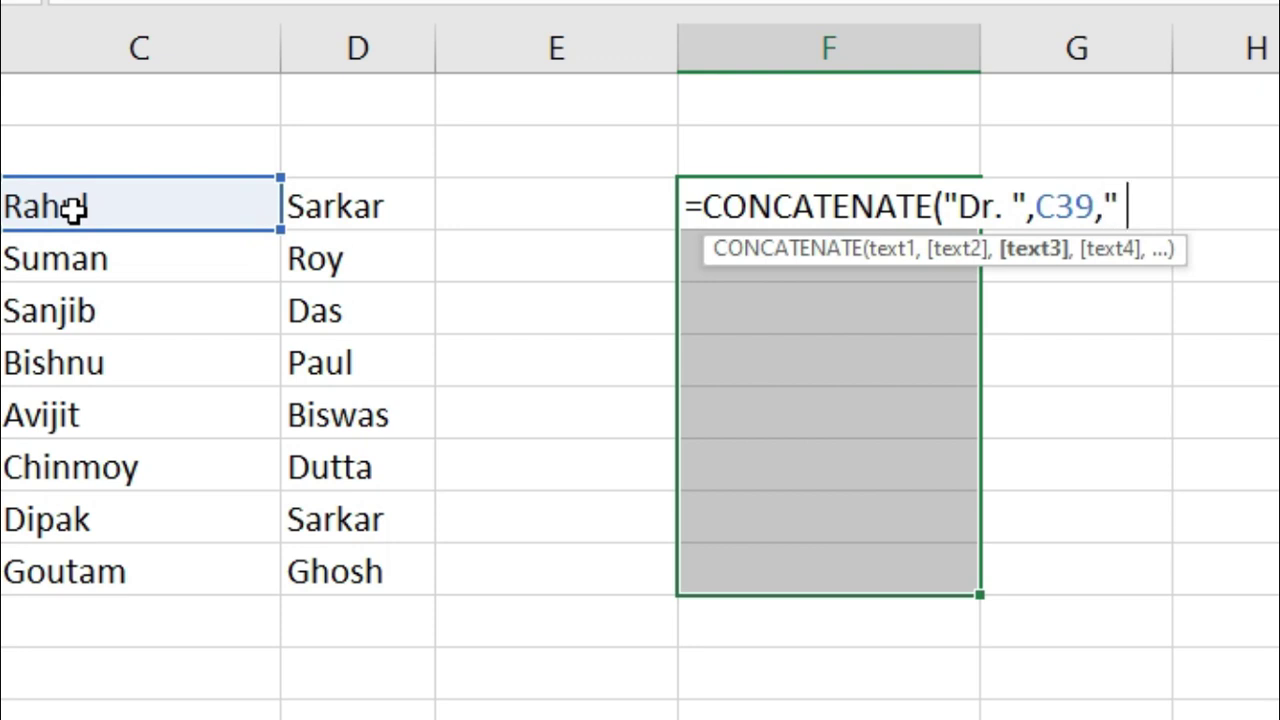
type("\" \"")
type(",")
left_click(371, 207)
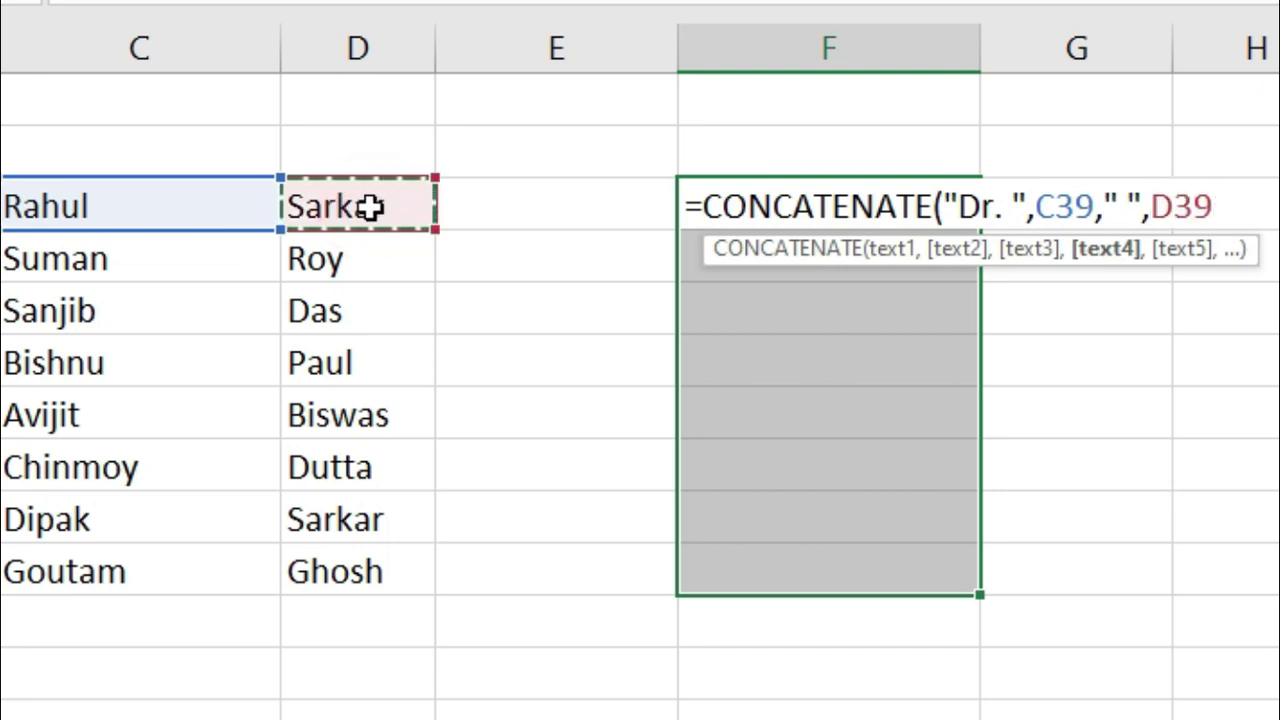
type(")")
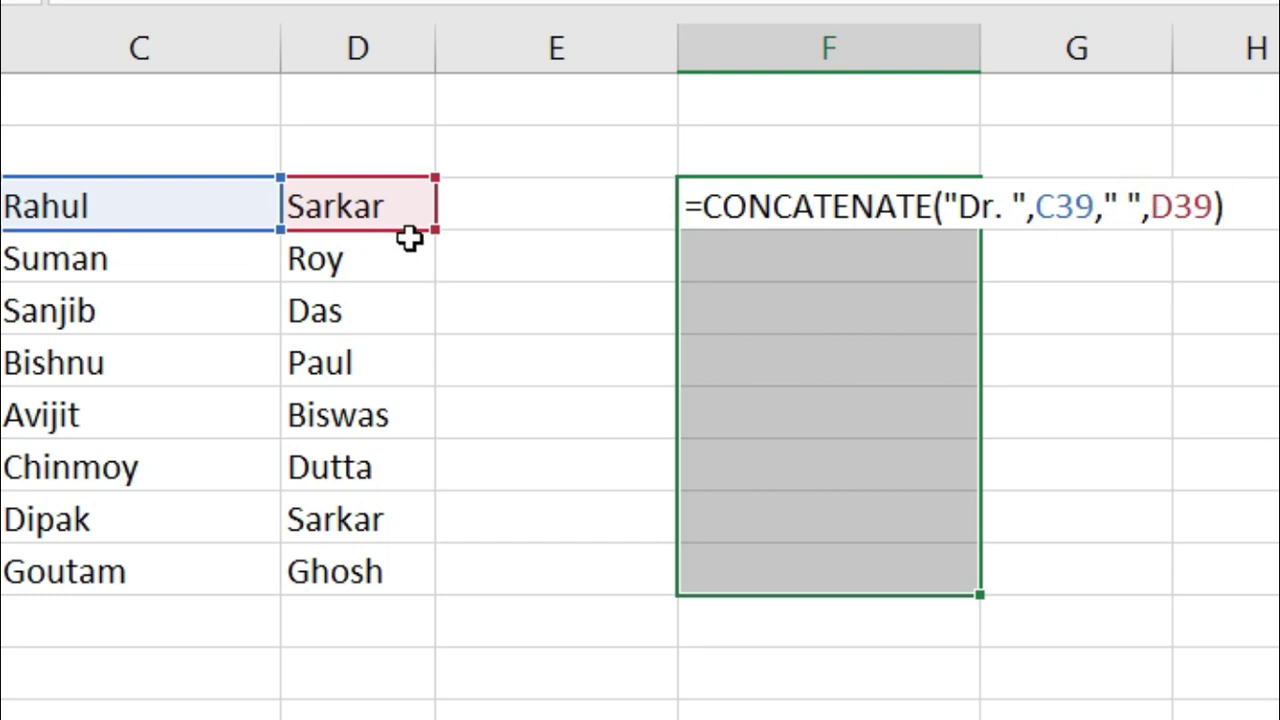
key("Return")
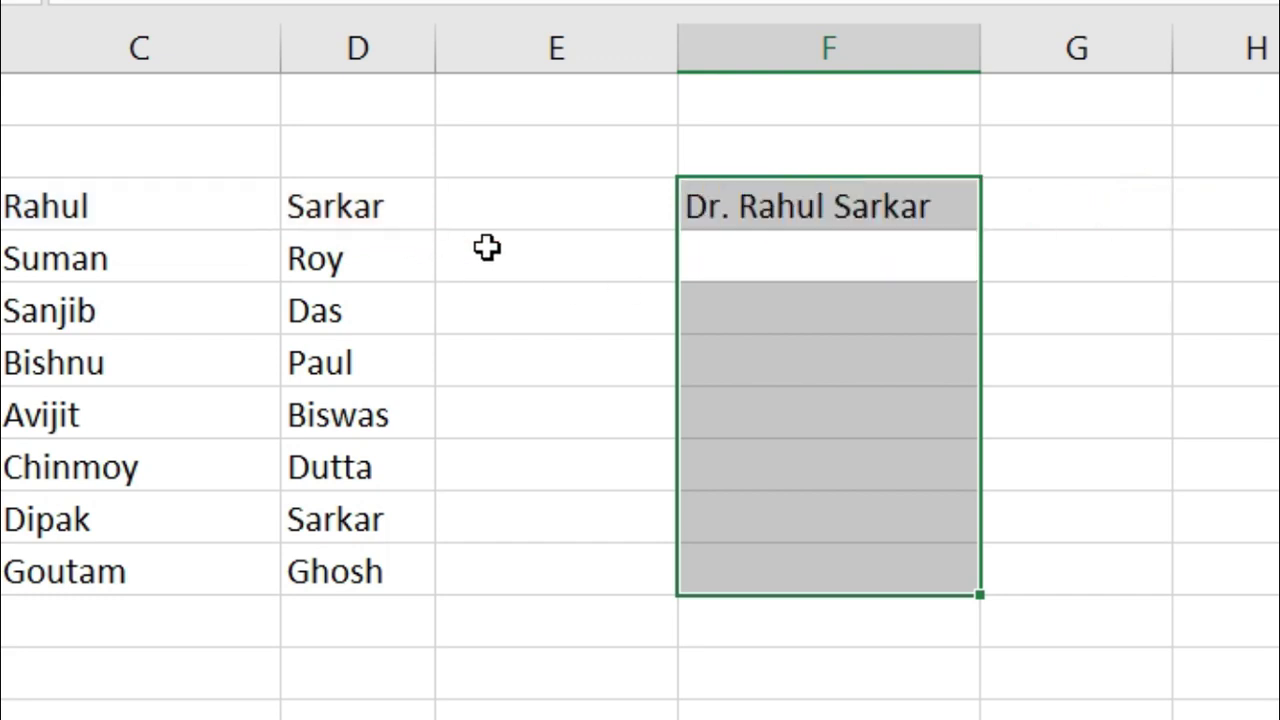
Fill the Dr. formula down to F46 and select the first phone number's row
left_click(759, 298)
left_click(763, 206)
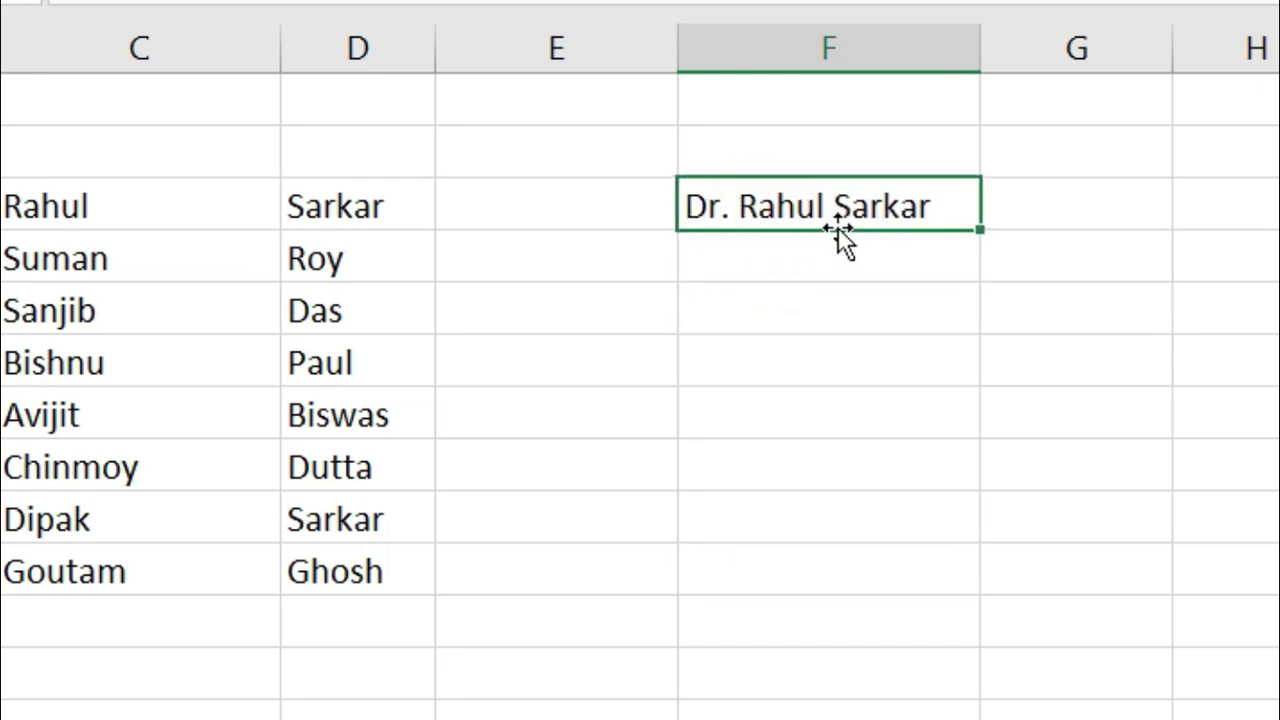
left_click_drag(980, 230, 931, 594)
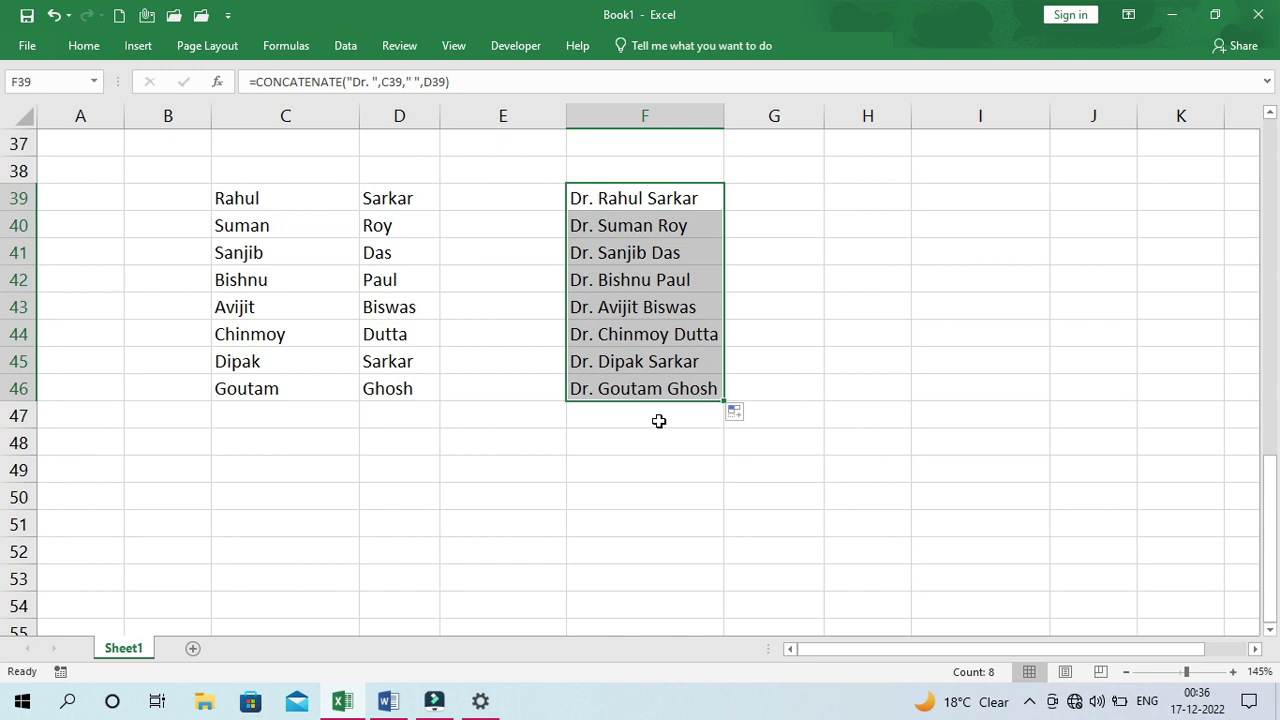
left_click(292, 440)
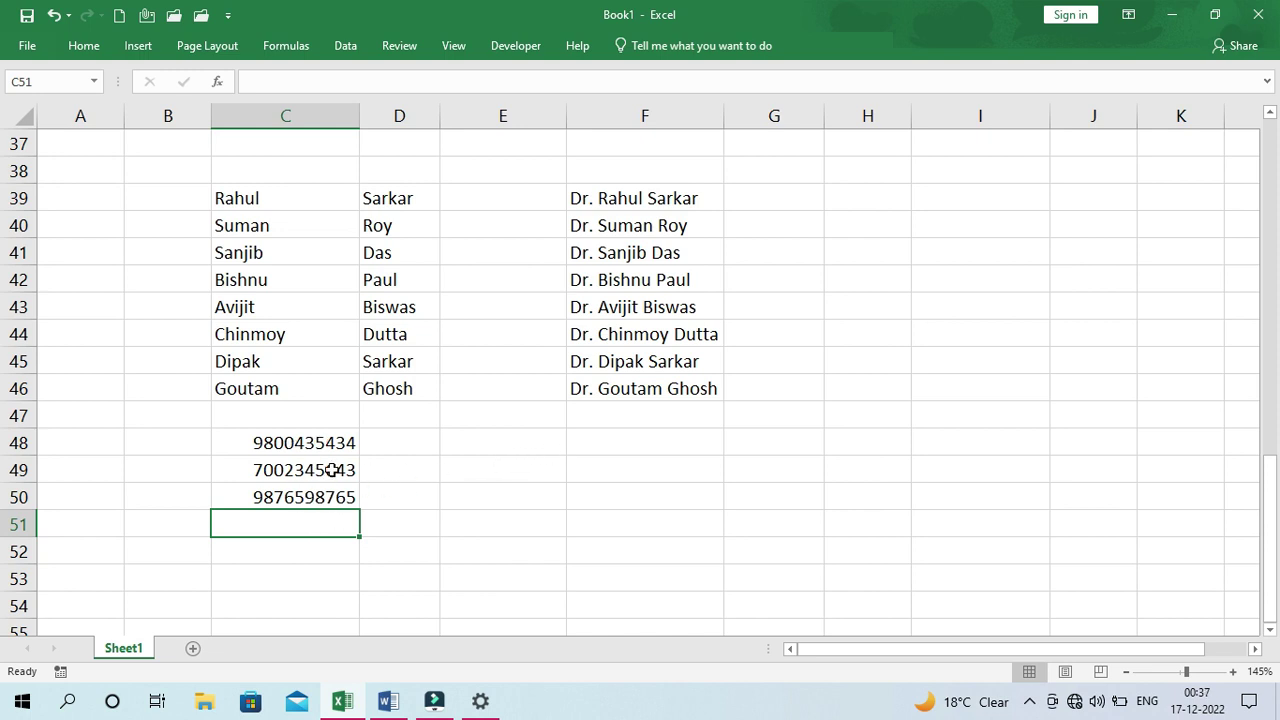
Enter =CONCATENATE("+91 ",C48) in F48 to prefix the first phone number
left_click(569, 448)
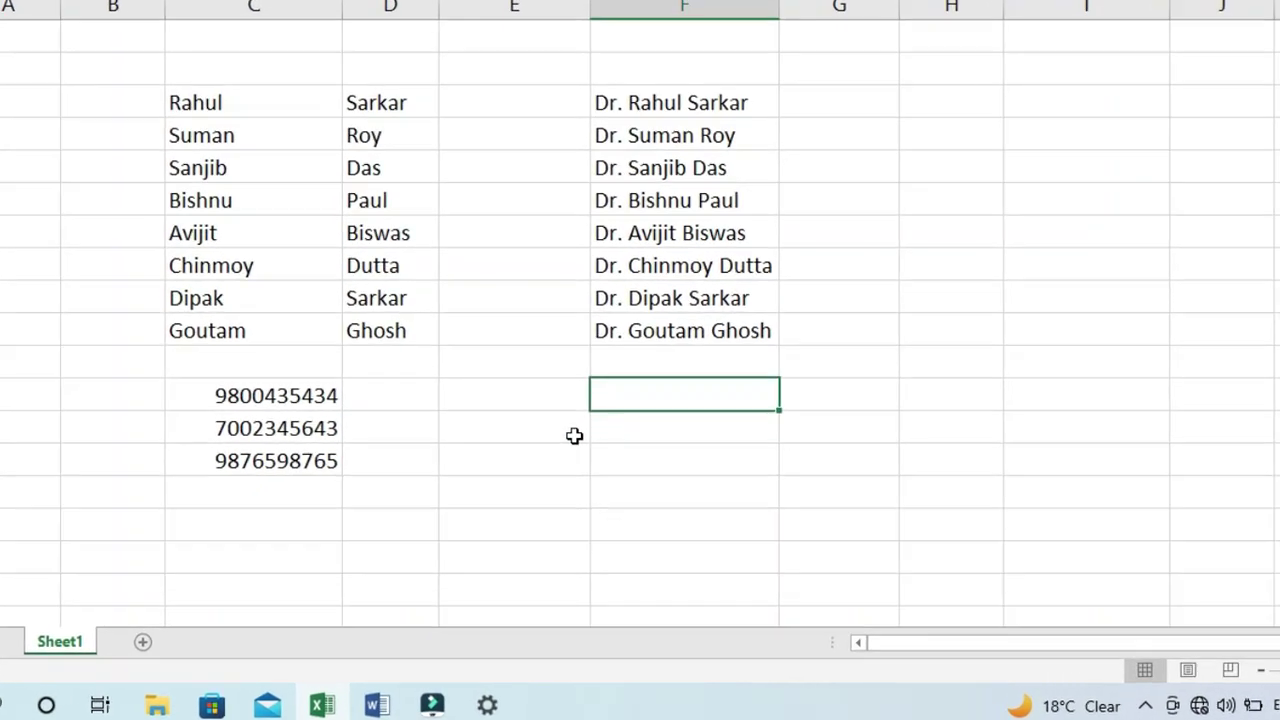
type("=")
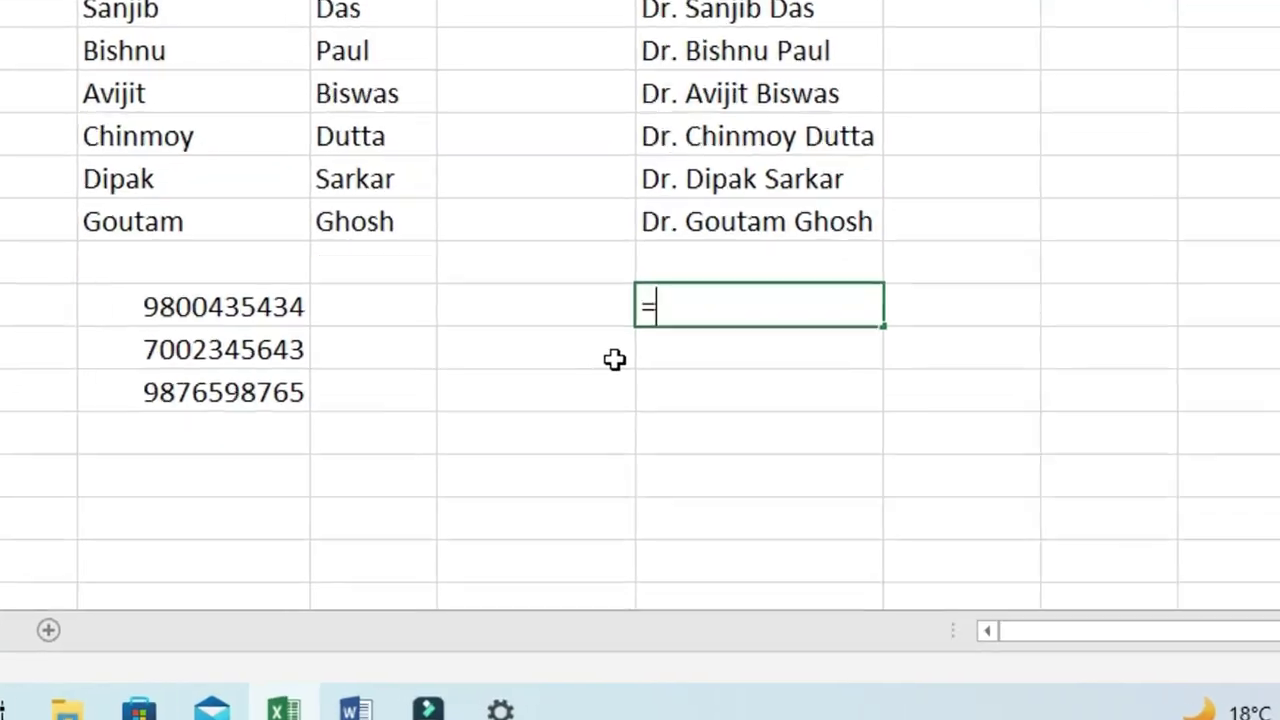
type("conca")
key("Down")
key("Tab")
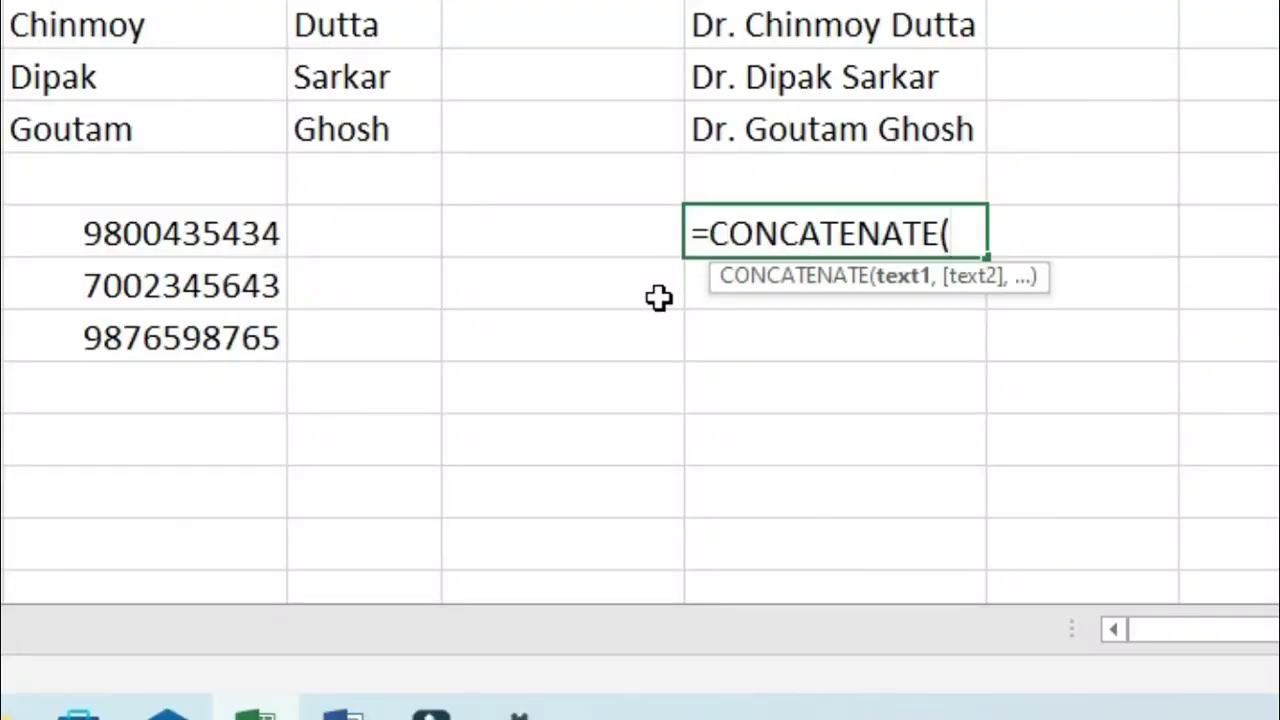
type("\"")
type("+91 \"")
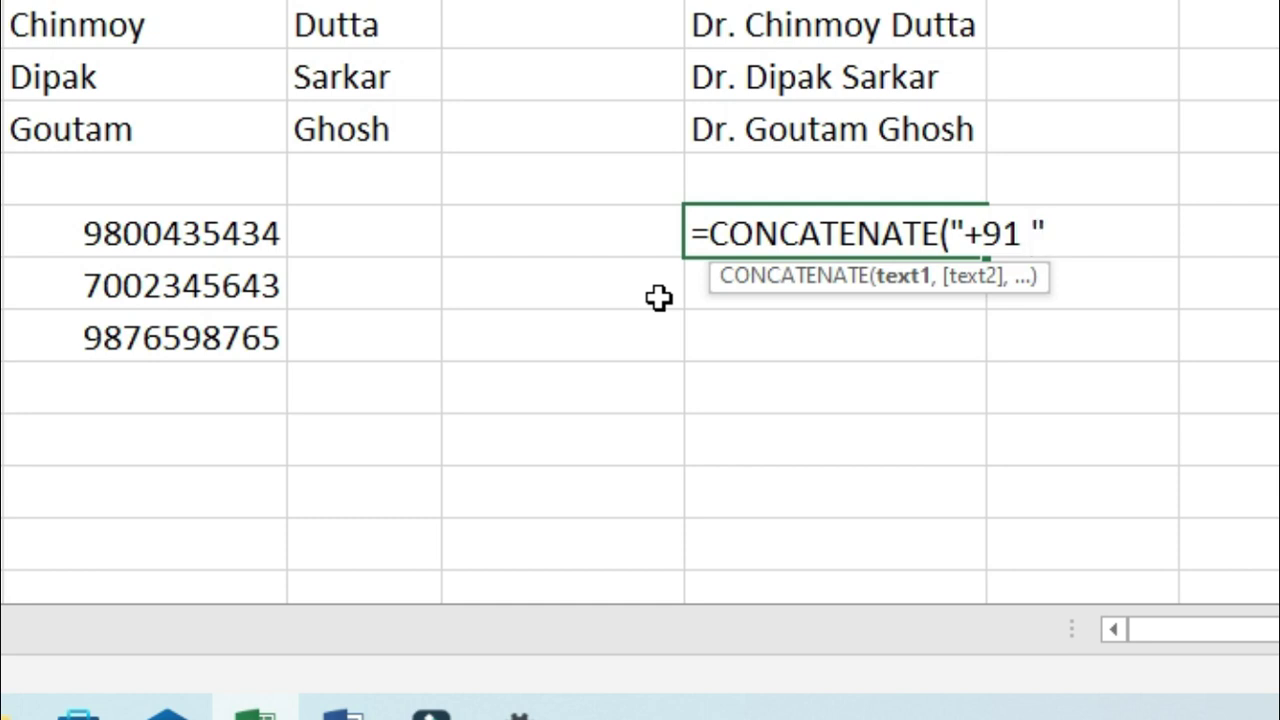
type(",")
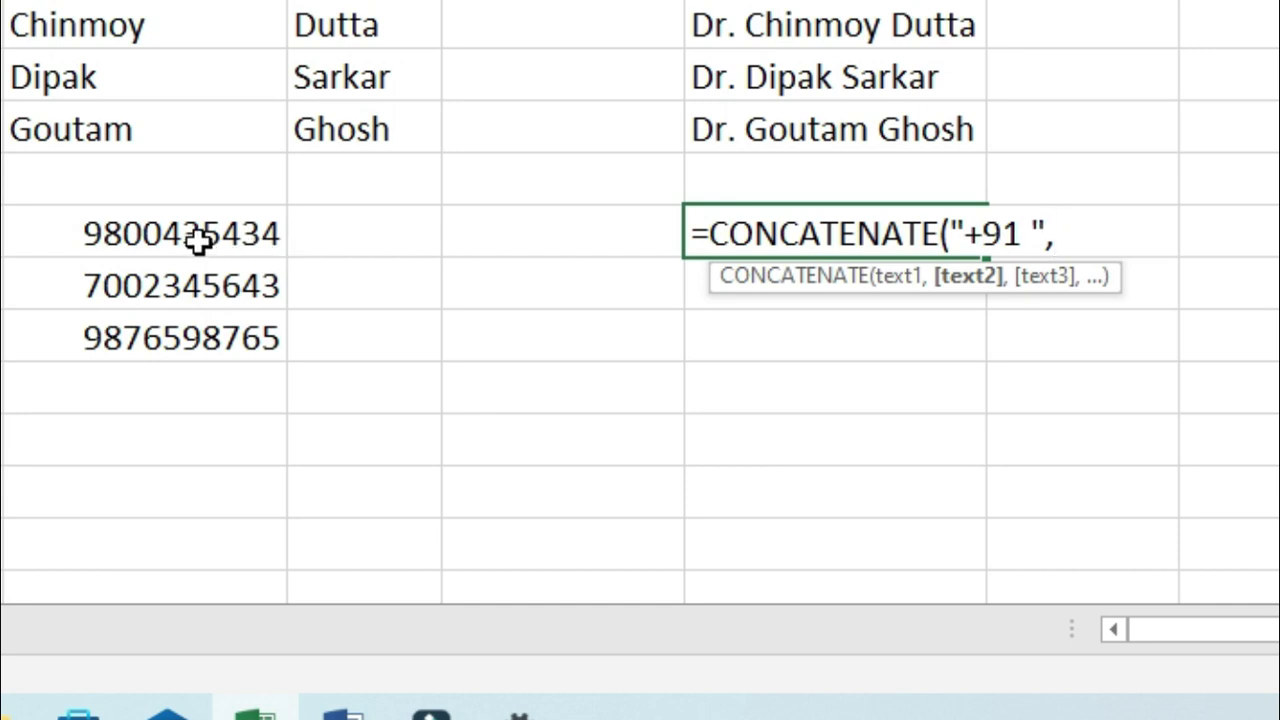
left_click(200, 240)
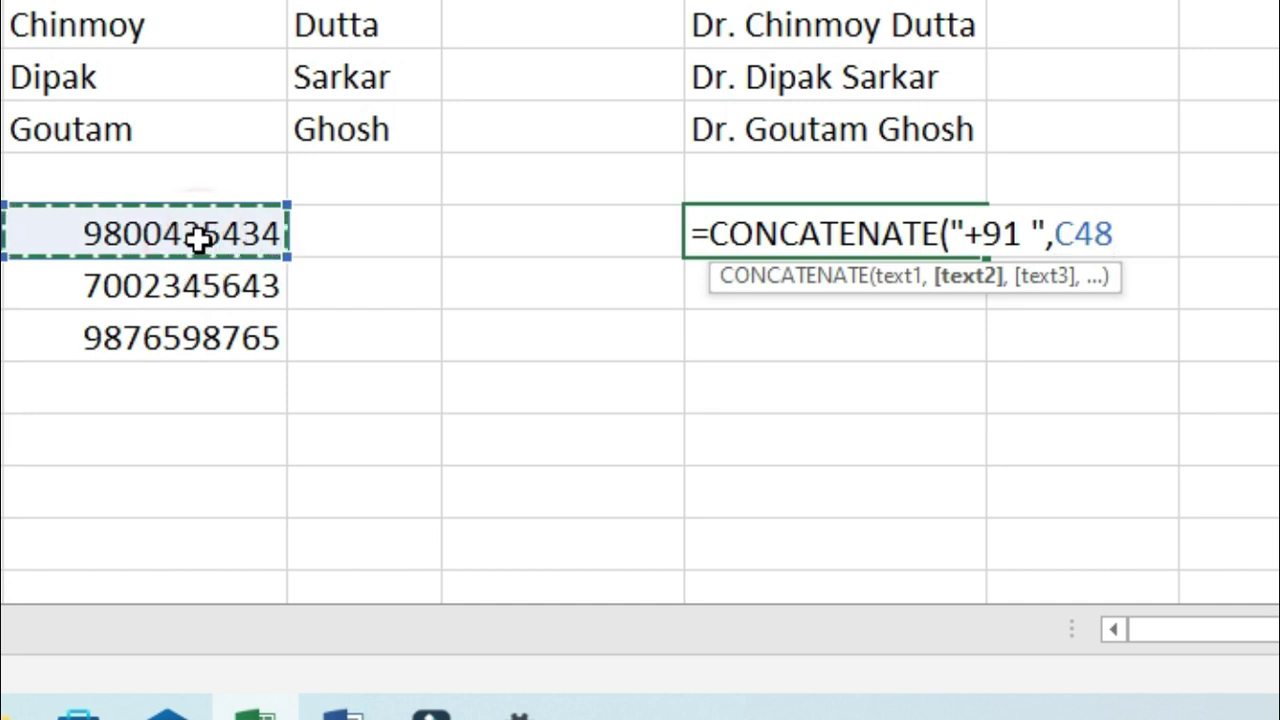
type(")")
key("Return")
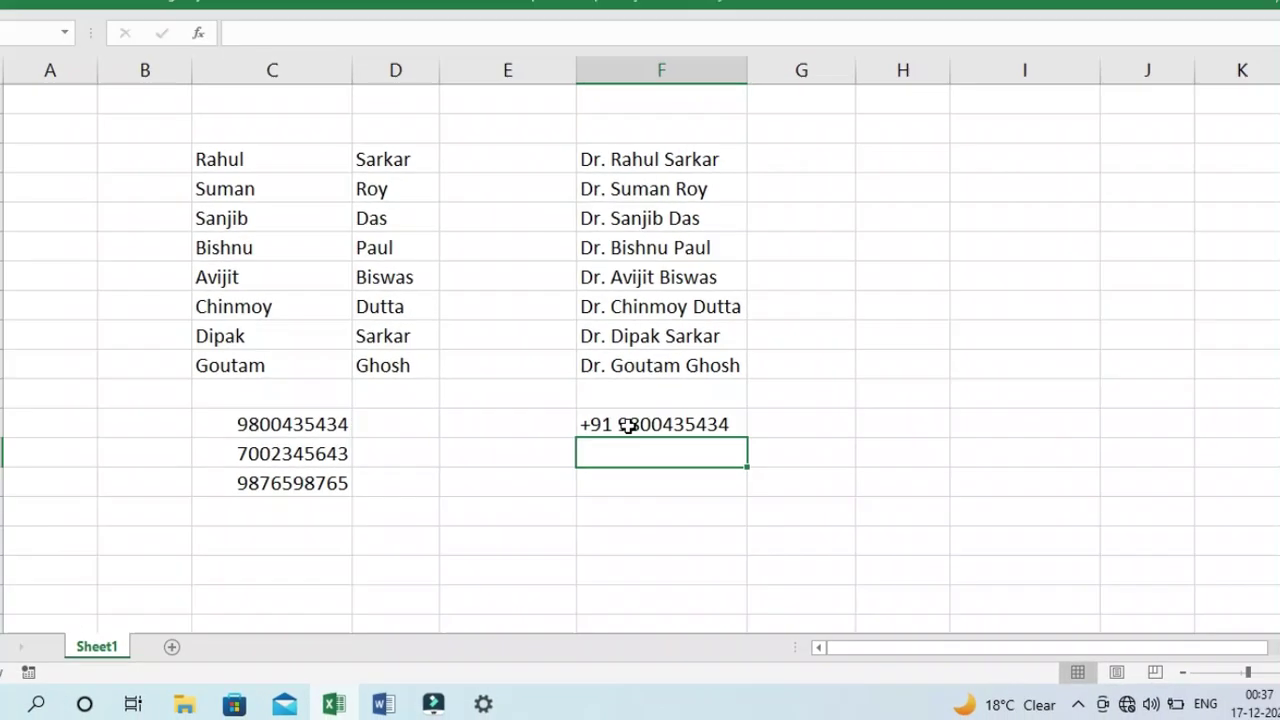
Fill the +91 formula down to F50 and widen column G
left_click(614, 442)
left_click_drag(724, 457, 724, 508)
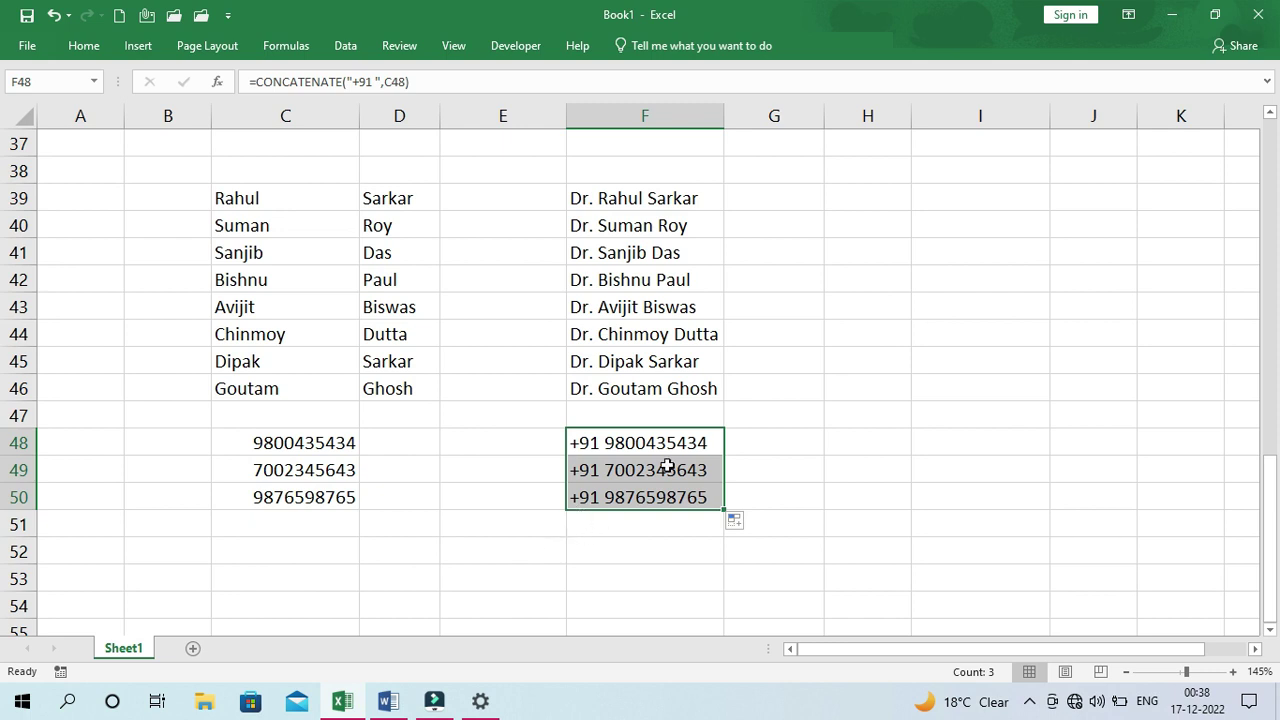
left_click_drag(824, 116, 936, 166)
left_click(820, 334)
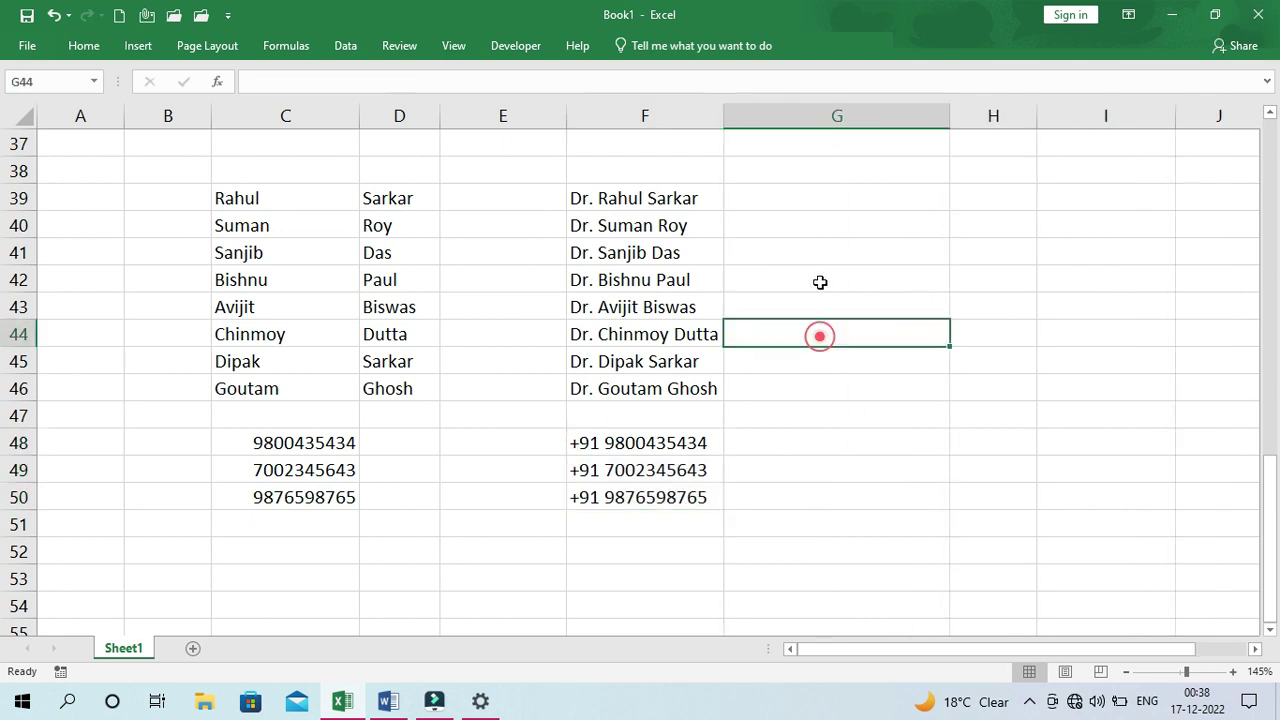
Enter =C39&D39 in G39 to join the first name and surname with ampersands
left_click(814, 200)
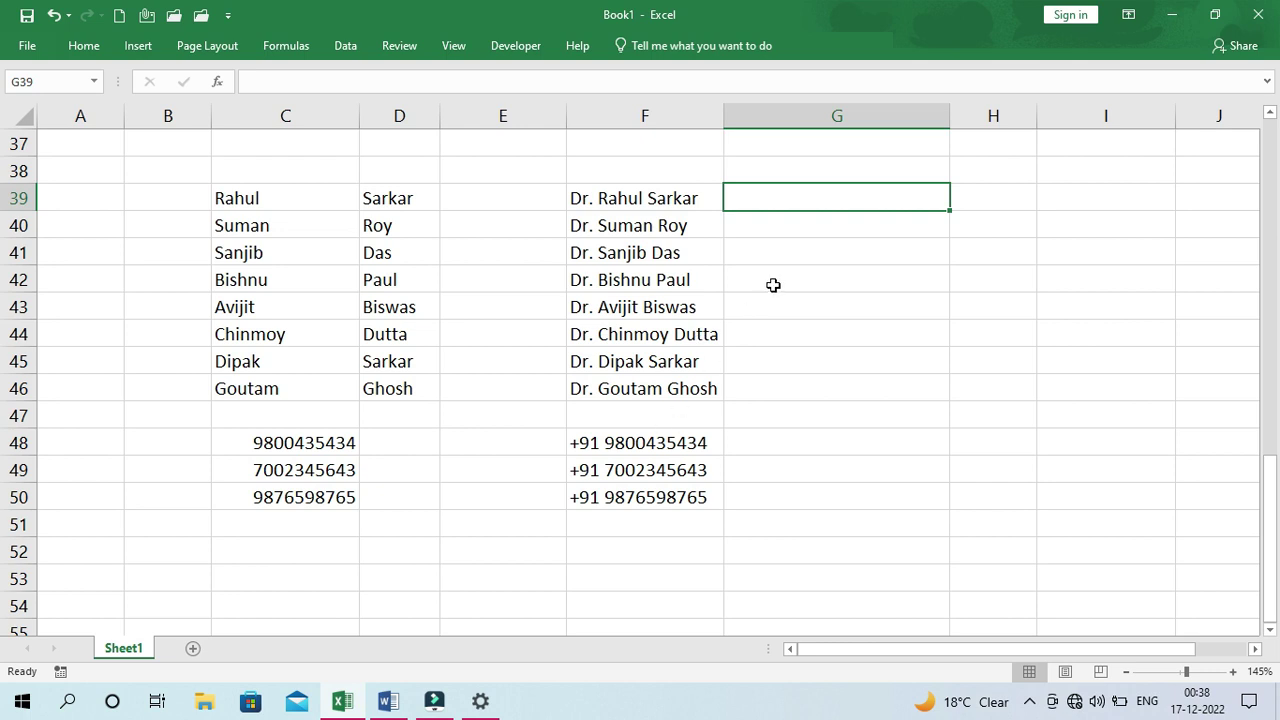
type("=")
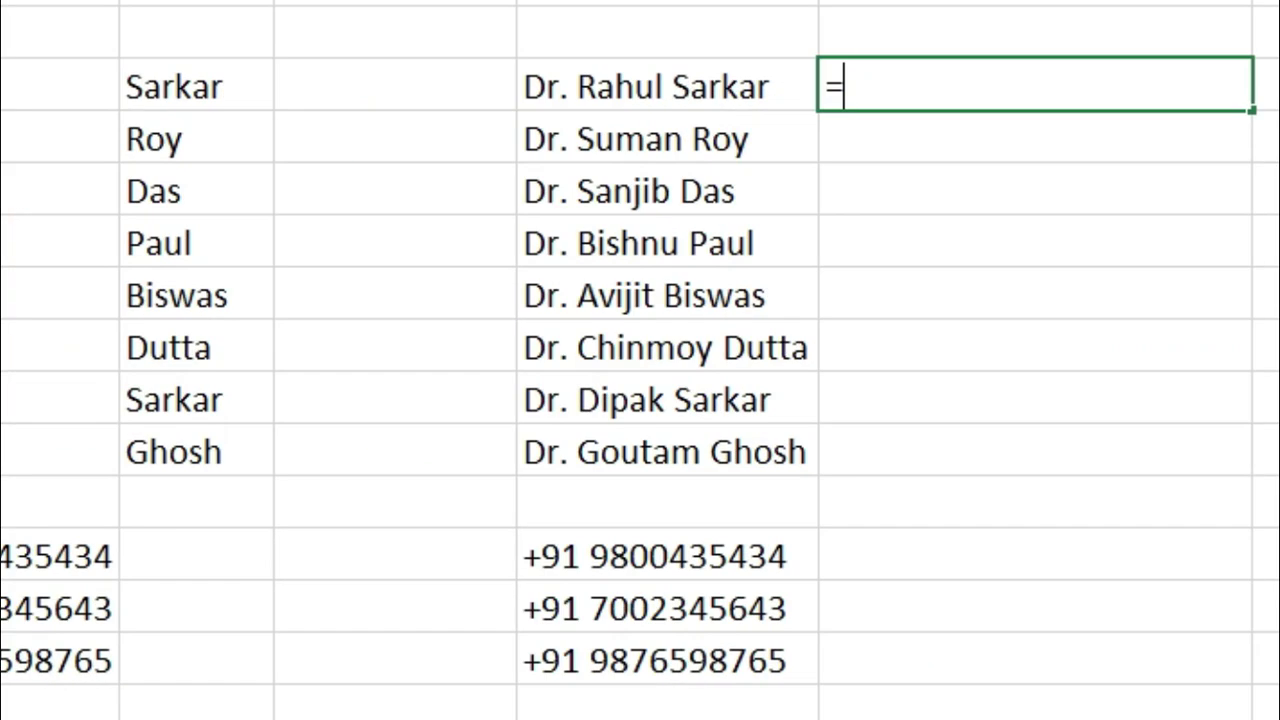
left_click(133, 110)
type("&")
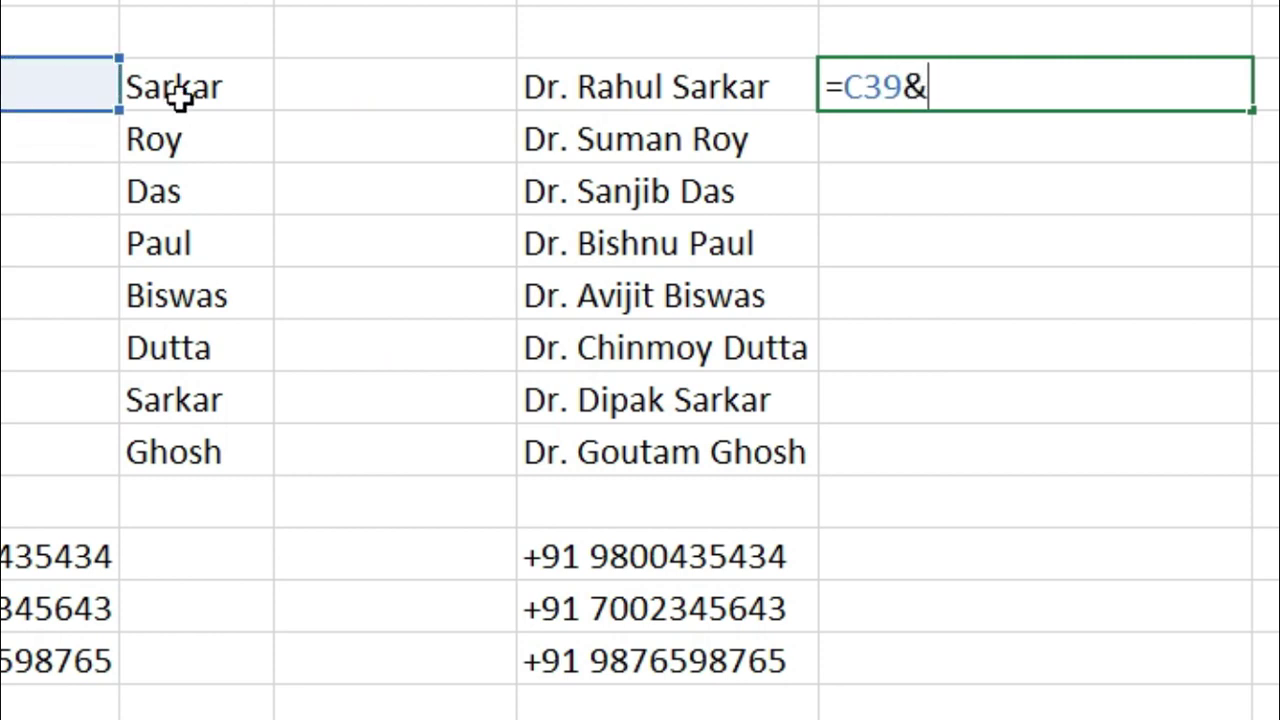
left_click(178, 92)
key("Return")
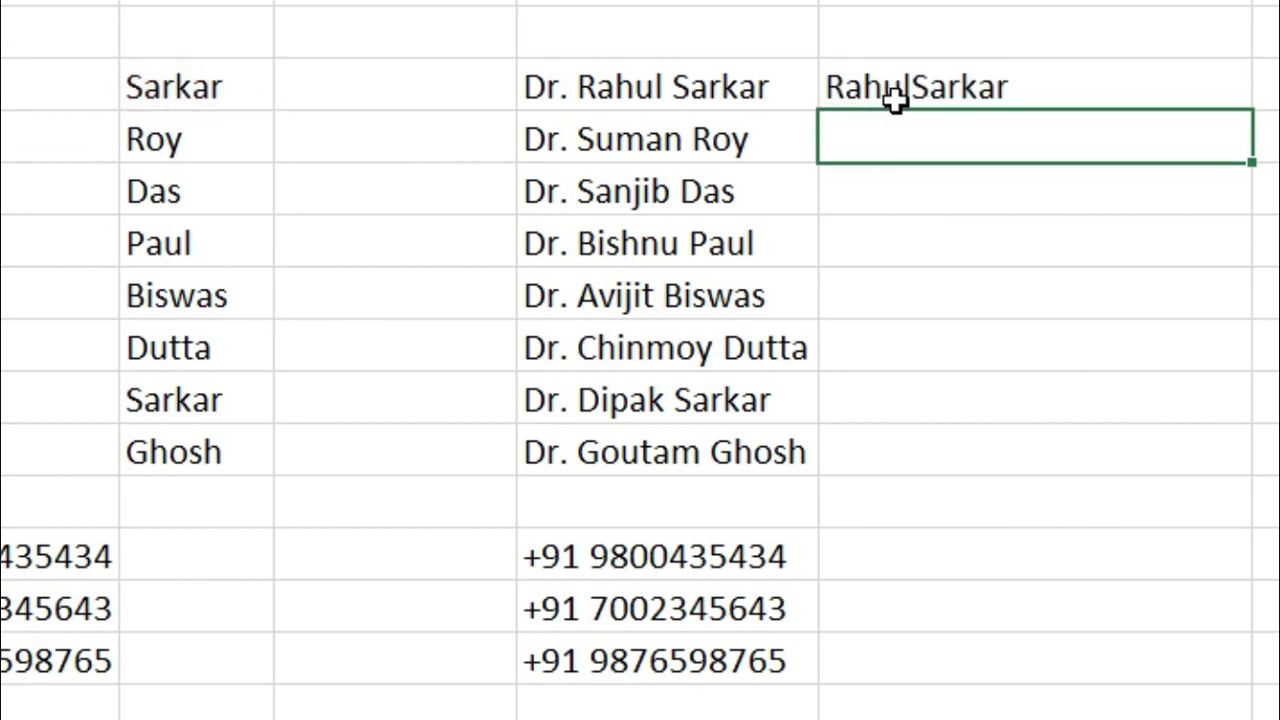
left_click(928, 86)
double_click(1022, 88)
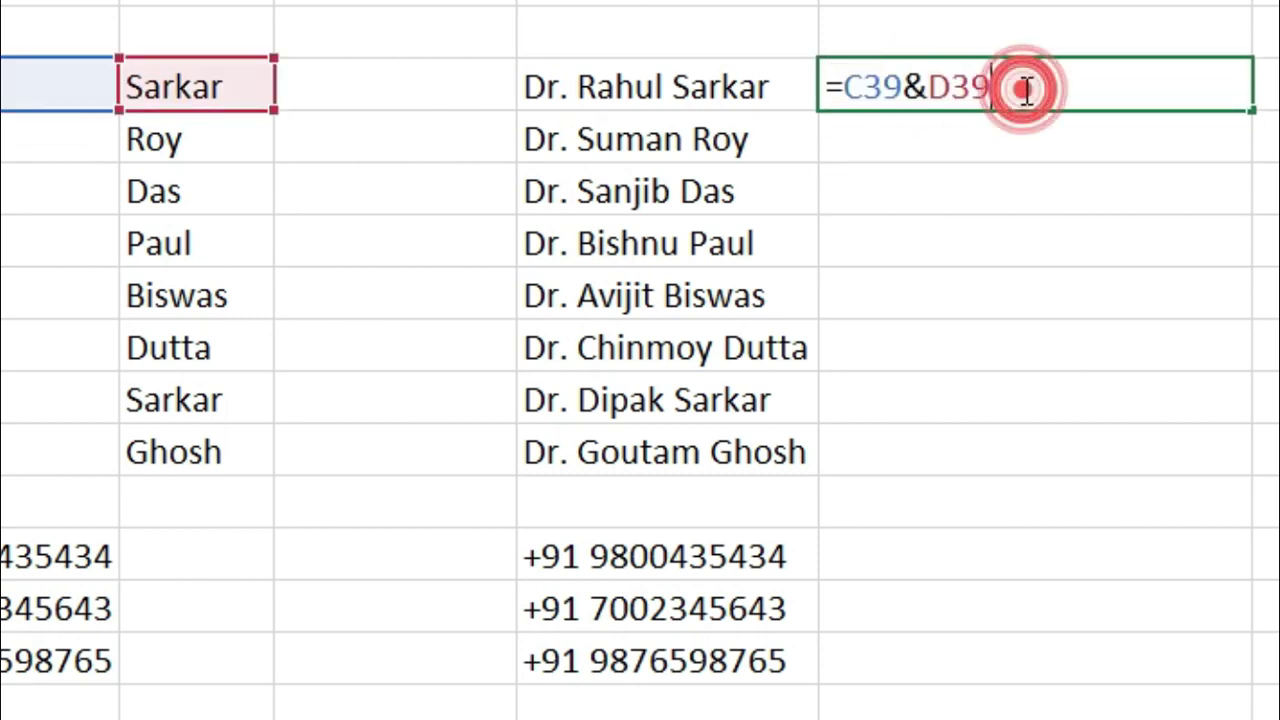
key("BackSpace")
key("BackSpace")
key("BackSpace")
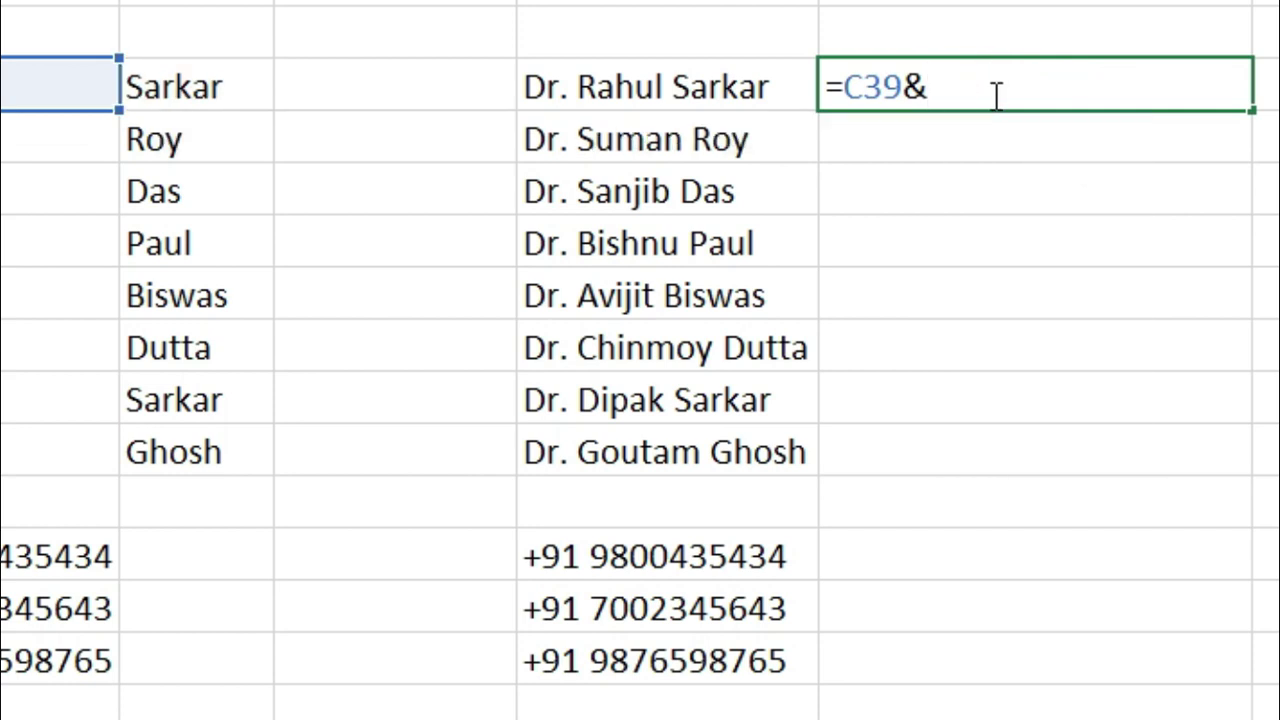
type("\" ")
type("\"")
type("&")
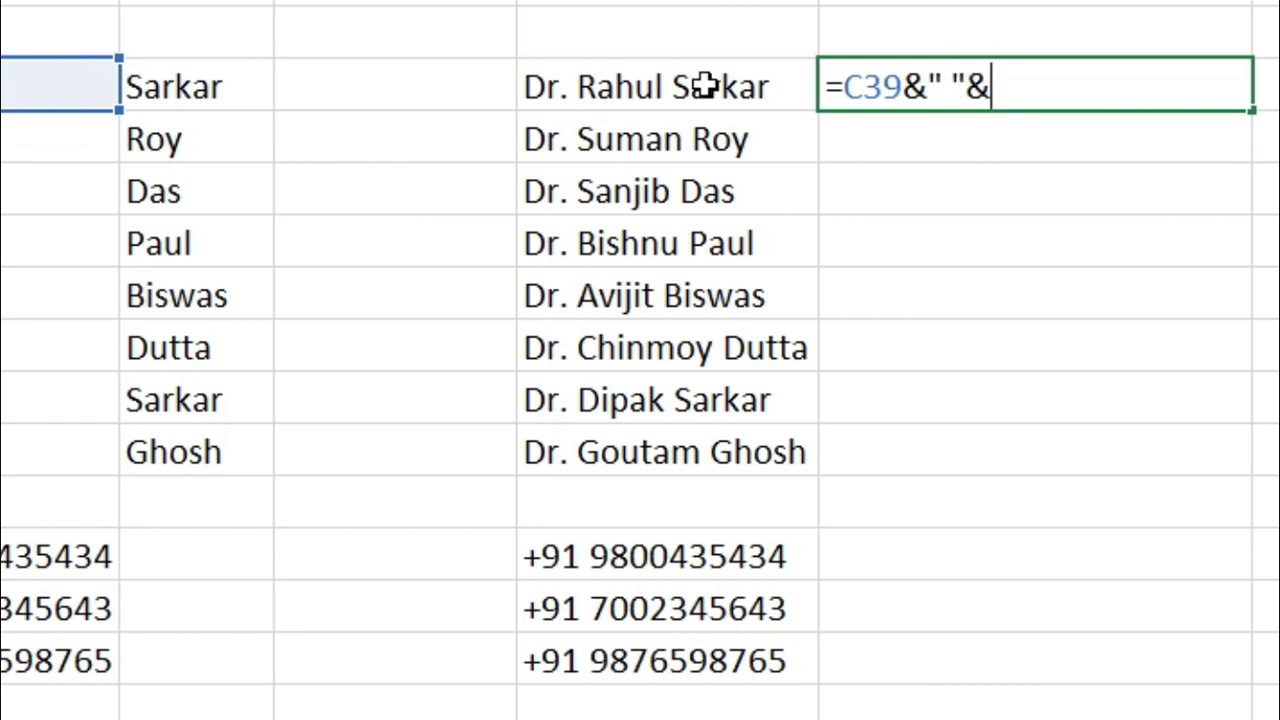
left_click(210, 89)
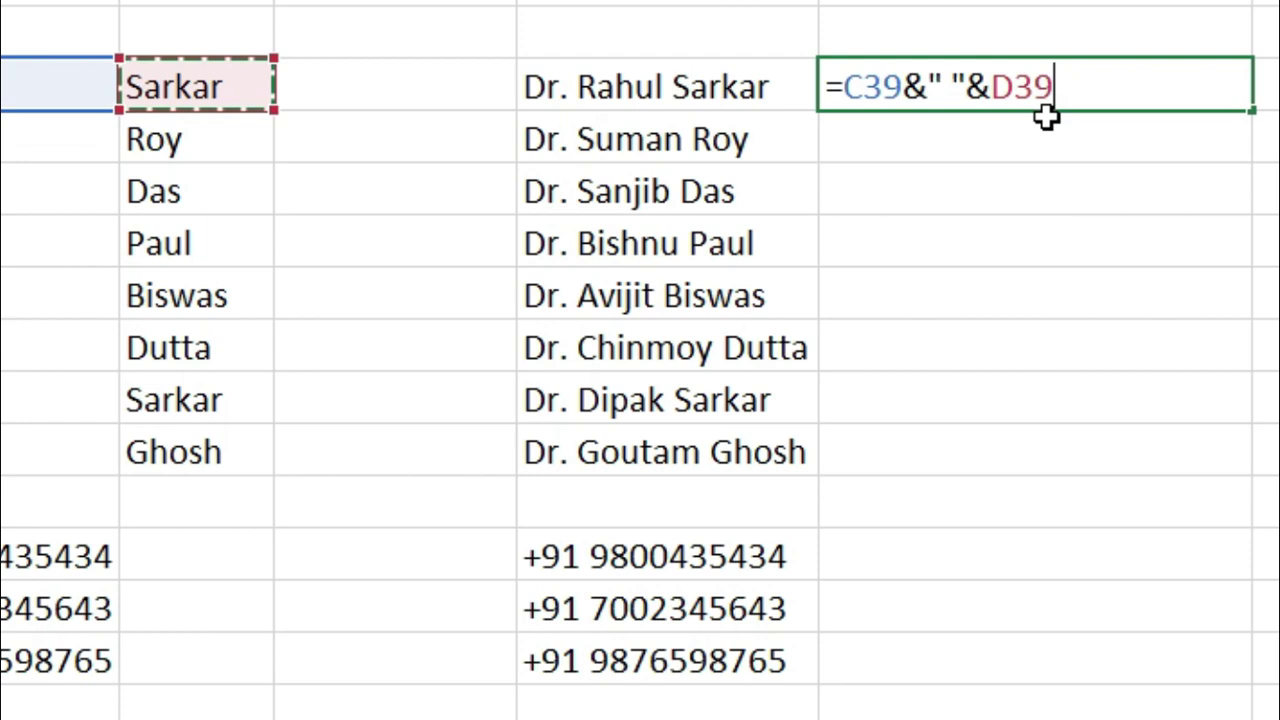
key("Return")
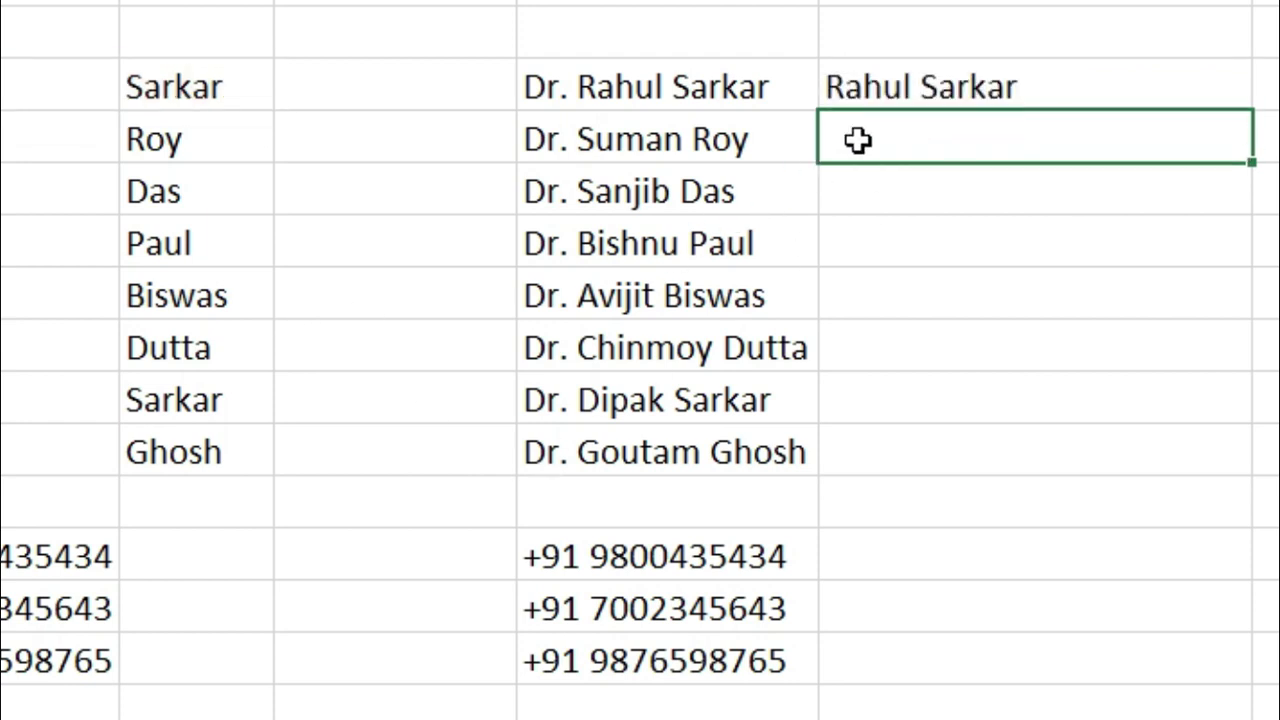
Prefix the G39 formula with "Dr. "& and fill it down to G46
double_click(886, 86)
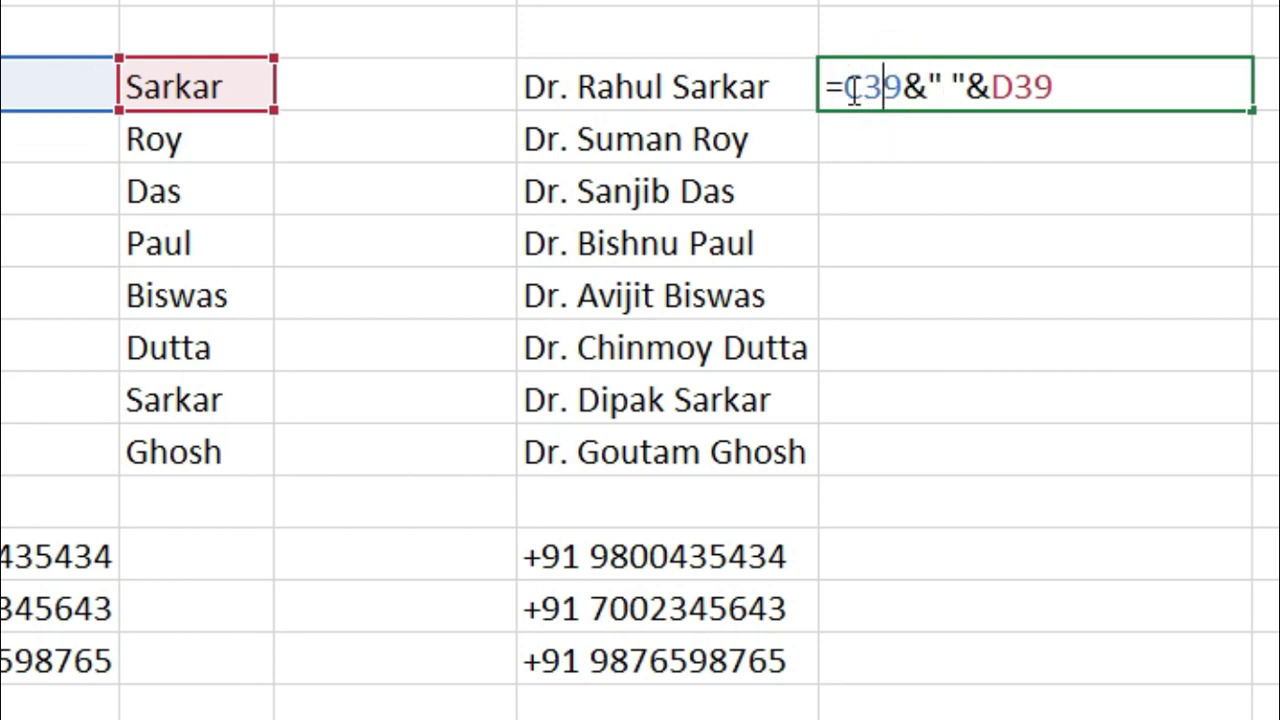
left_click(845, 90)
type("\"Dr")
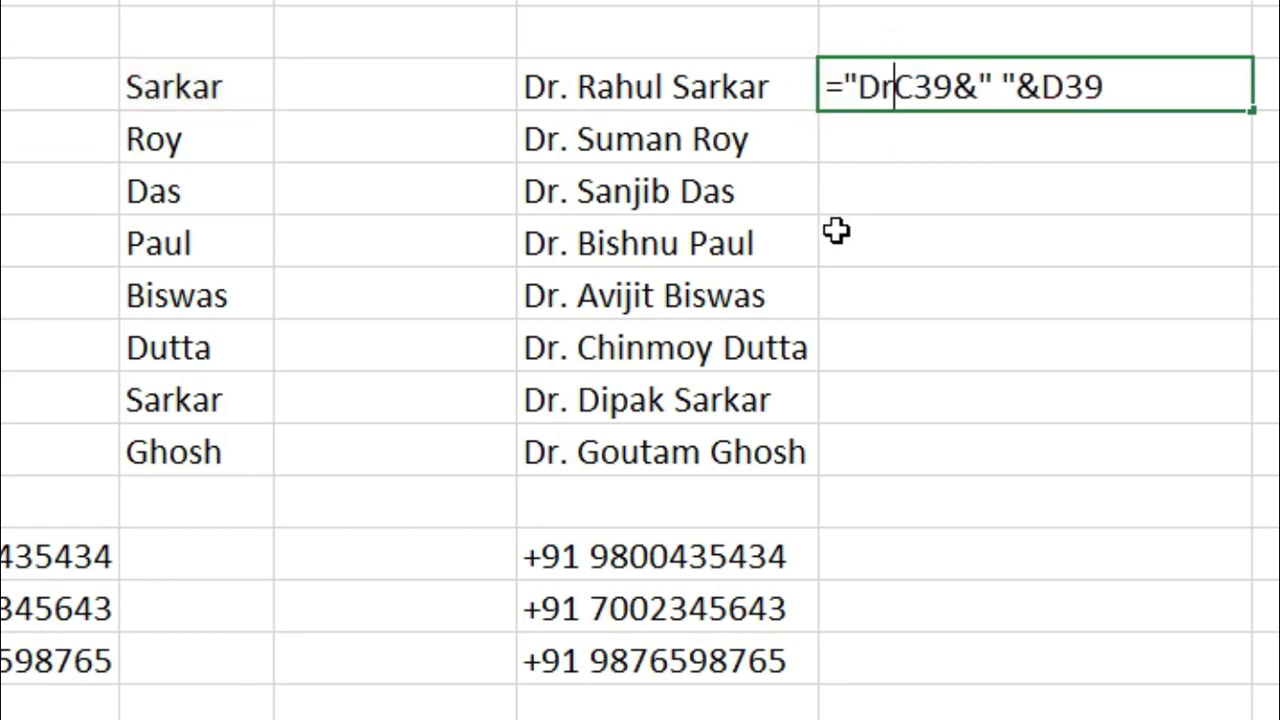
type(". ")
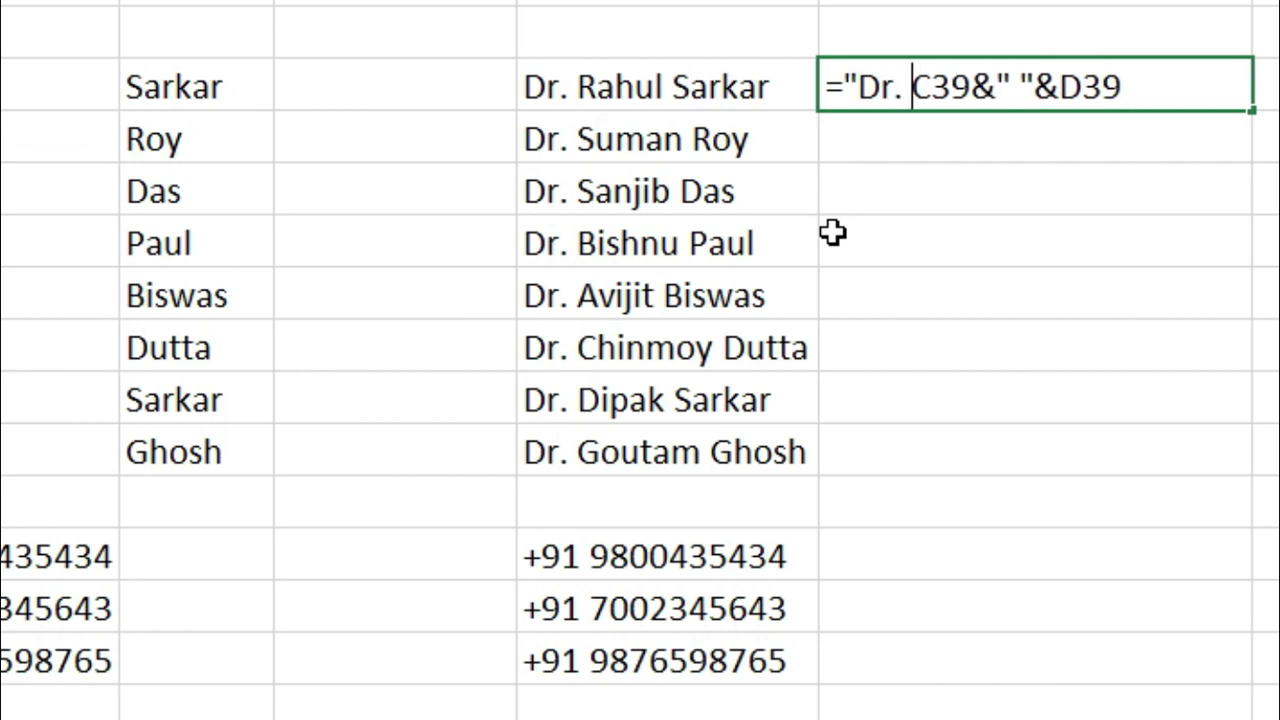
type("\"")
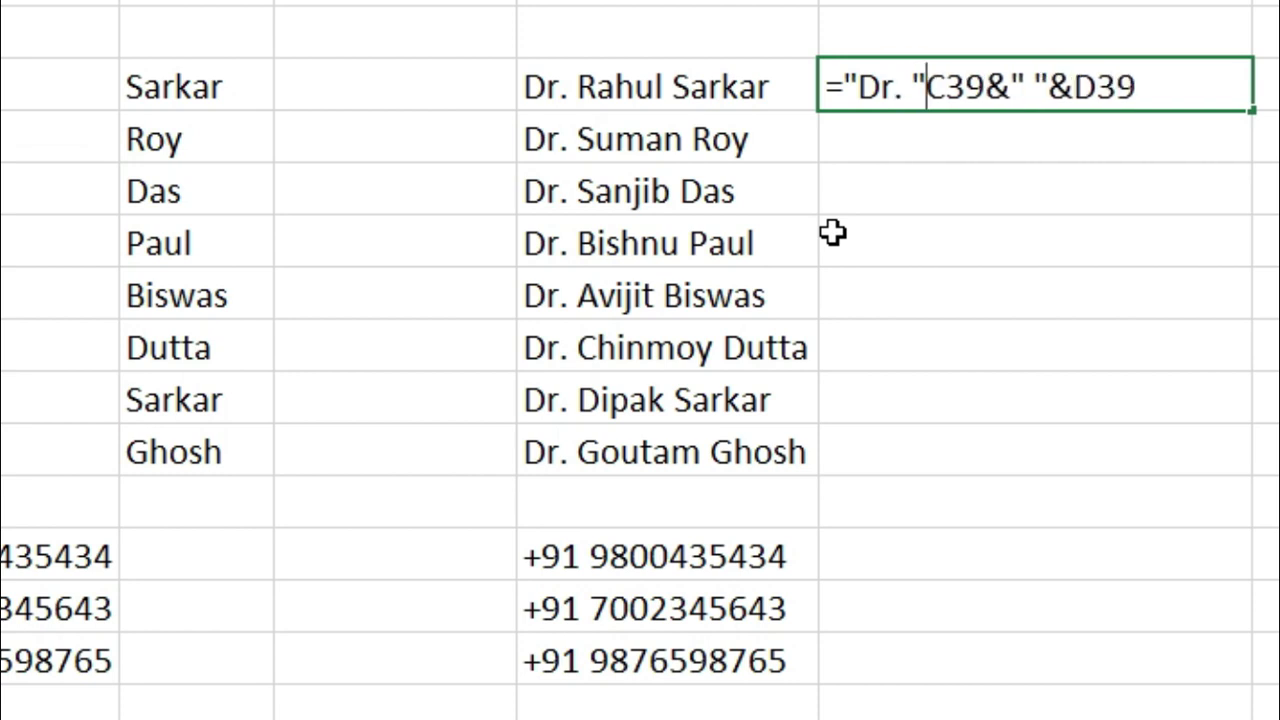
type("&")
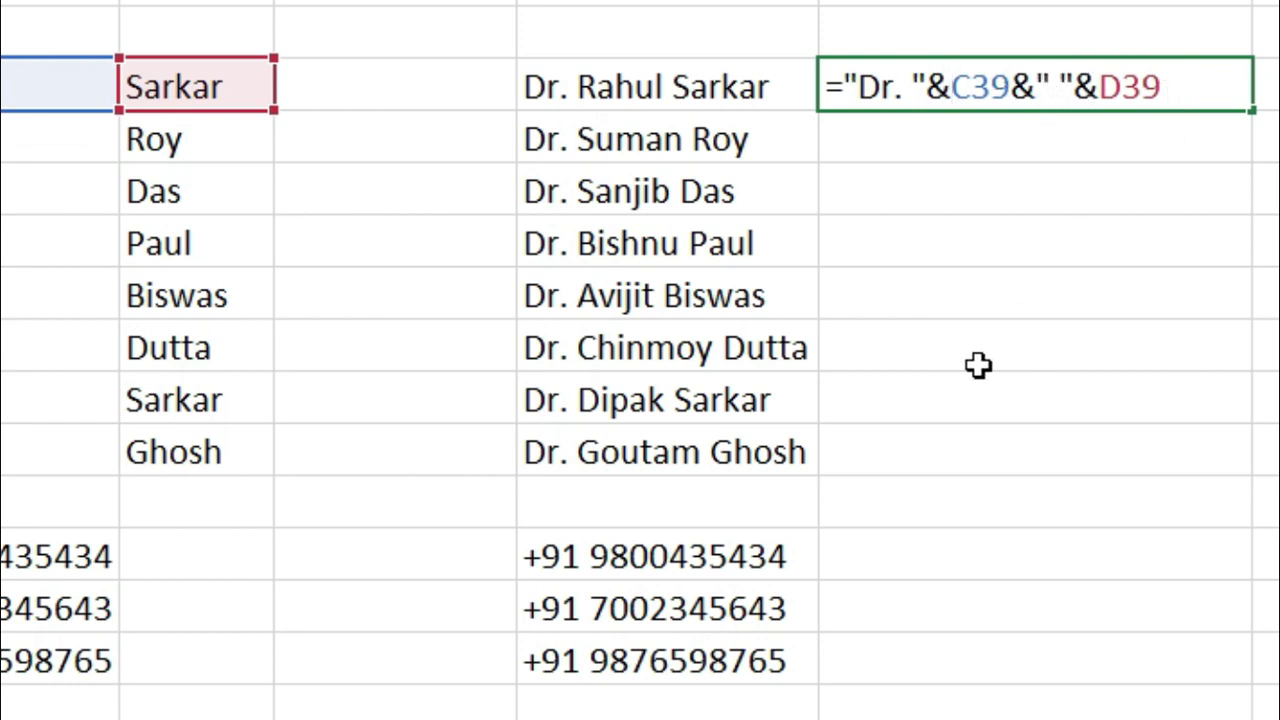
key("Return")
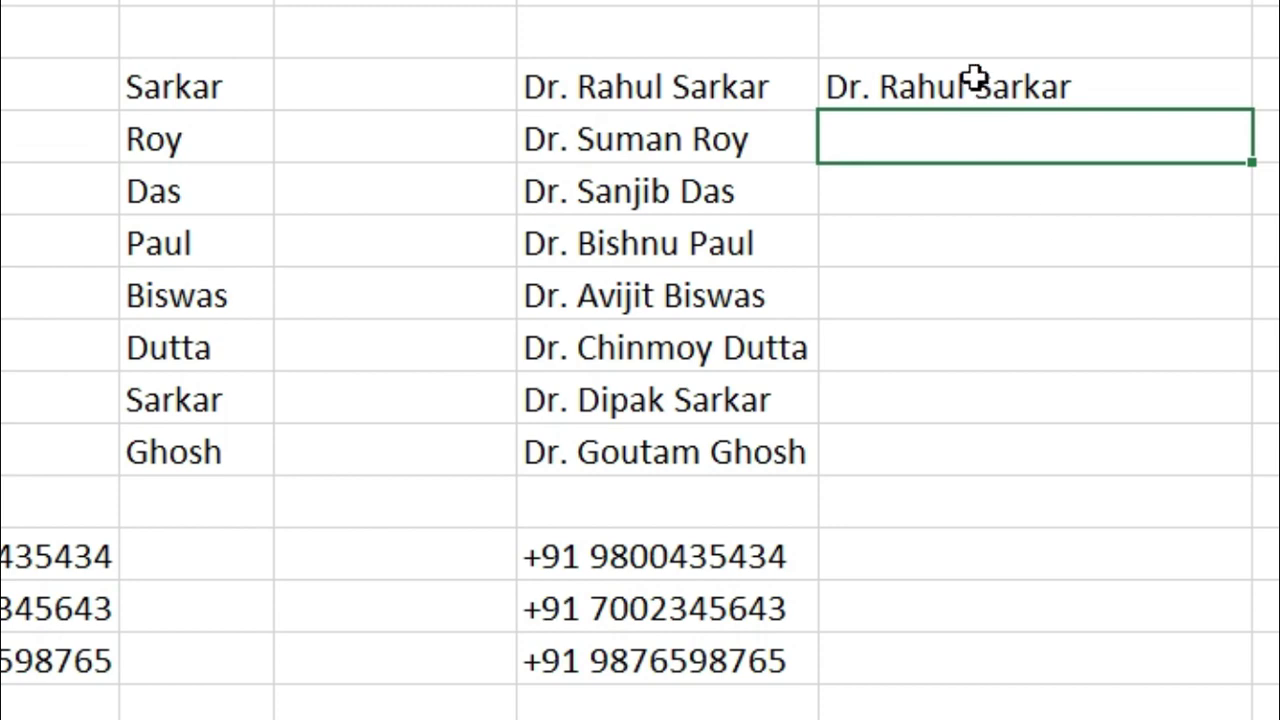
left_click(978, 87)
left_click_drag(1254, 114, 1180, 470)
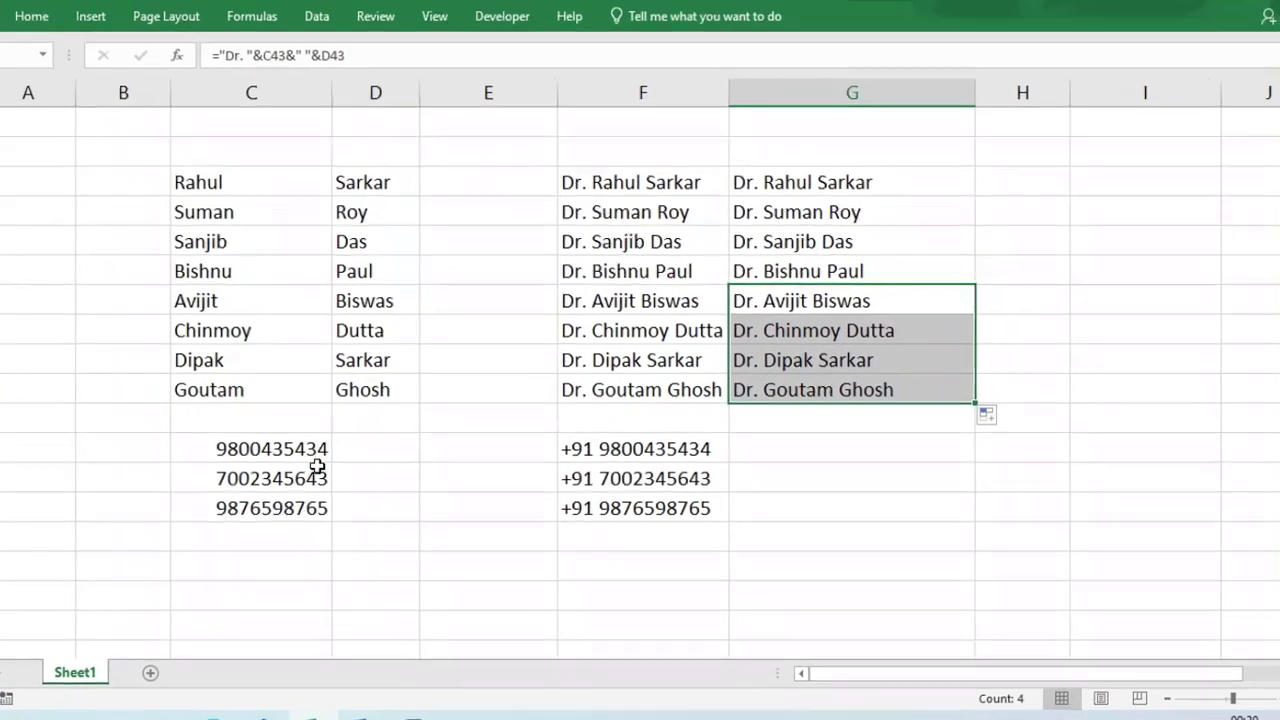
left_click(300, 443)
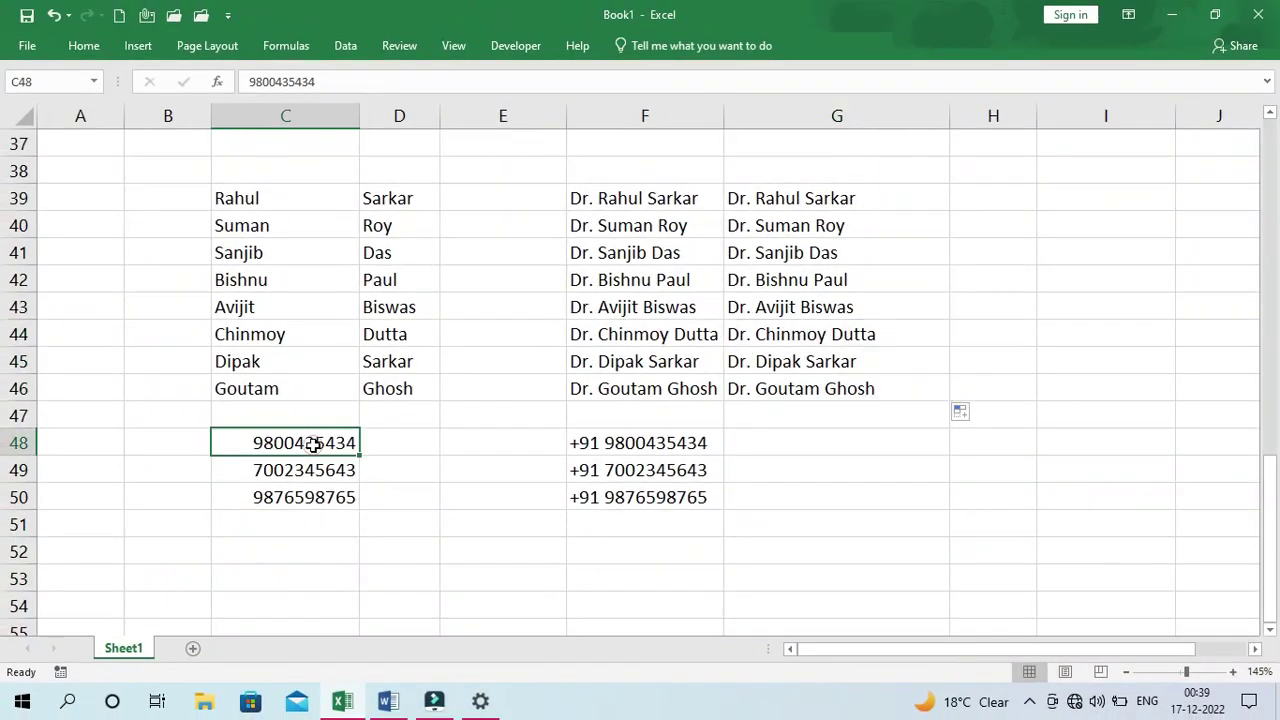
Enter ="+91 "&C48 in G48 and fill it down to G50
left_click(831, 443)
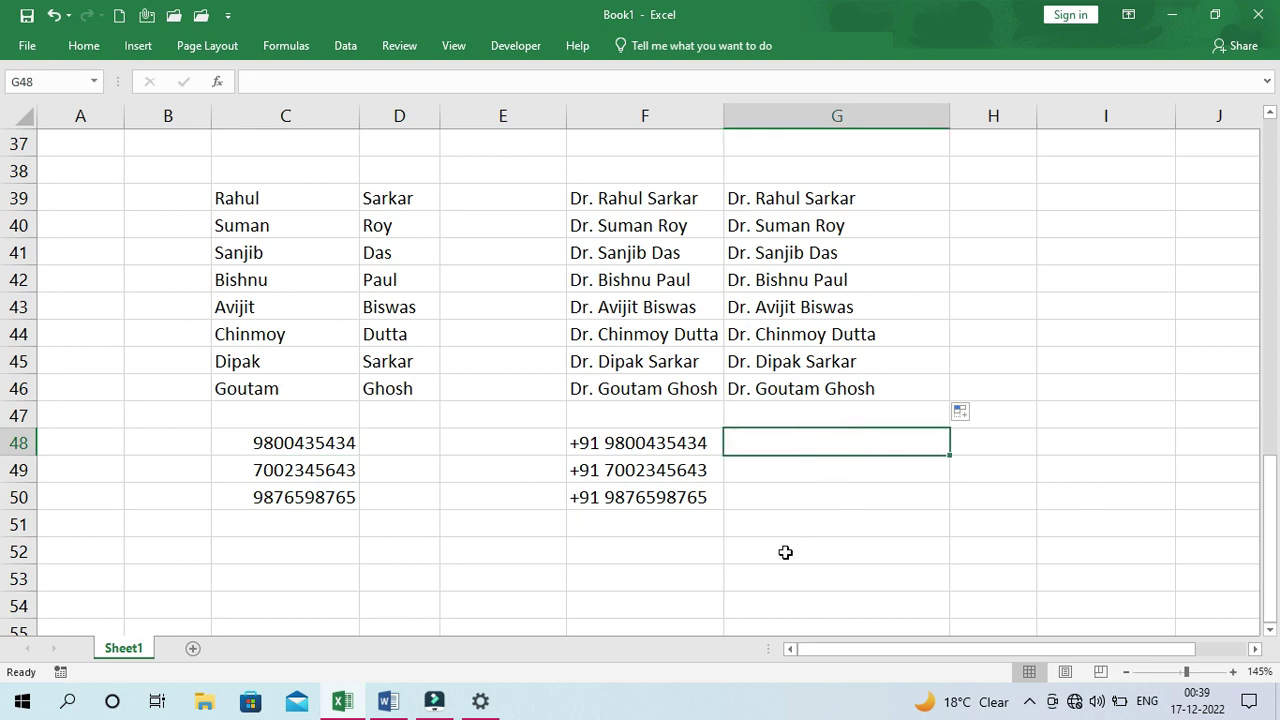
type("=")
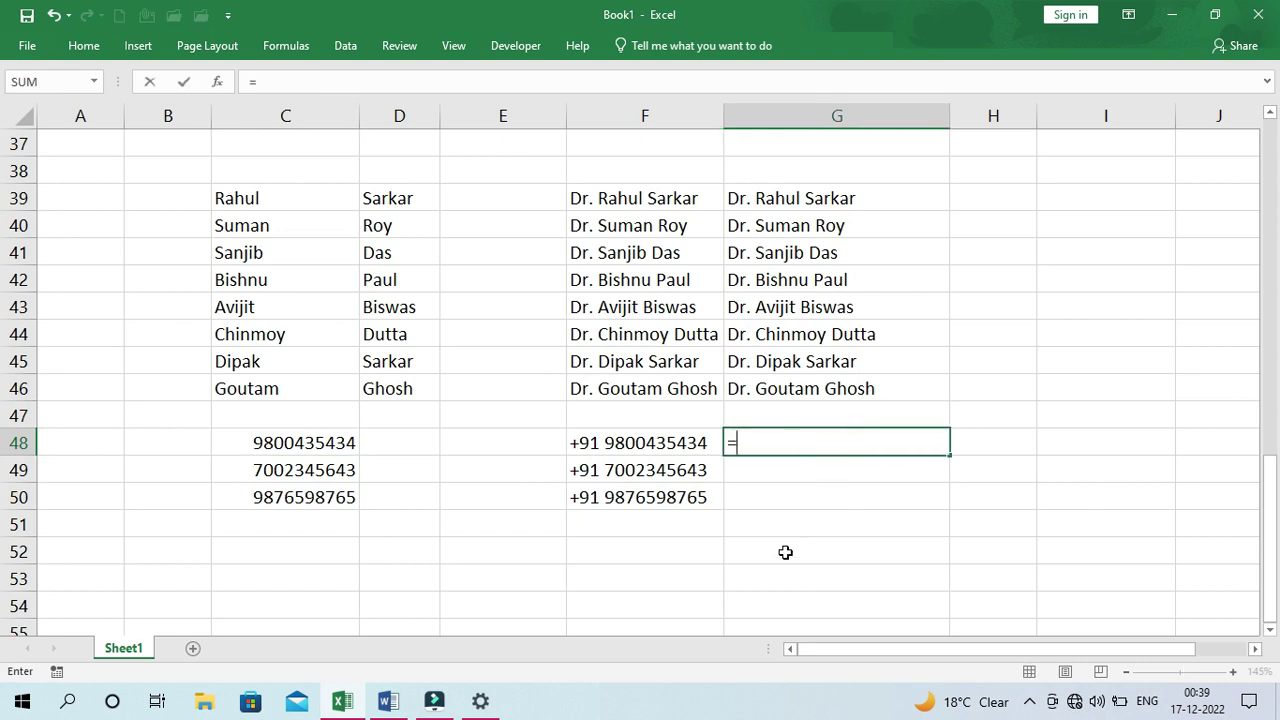
type("+")
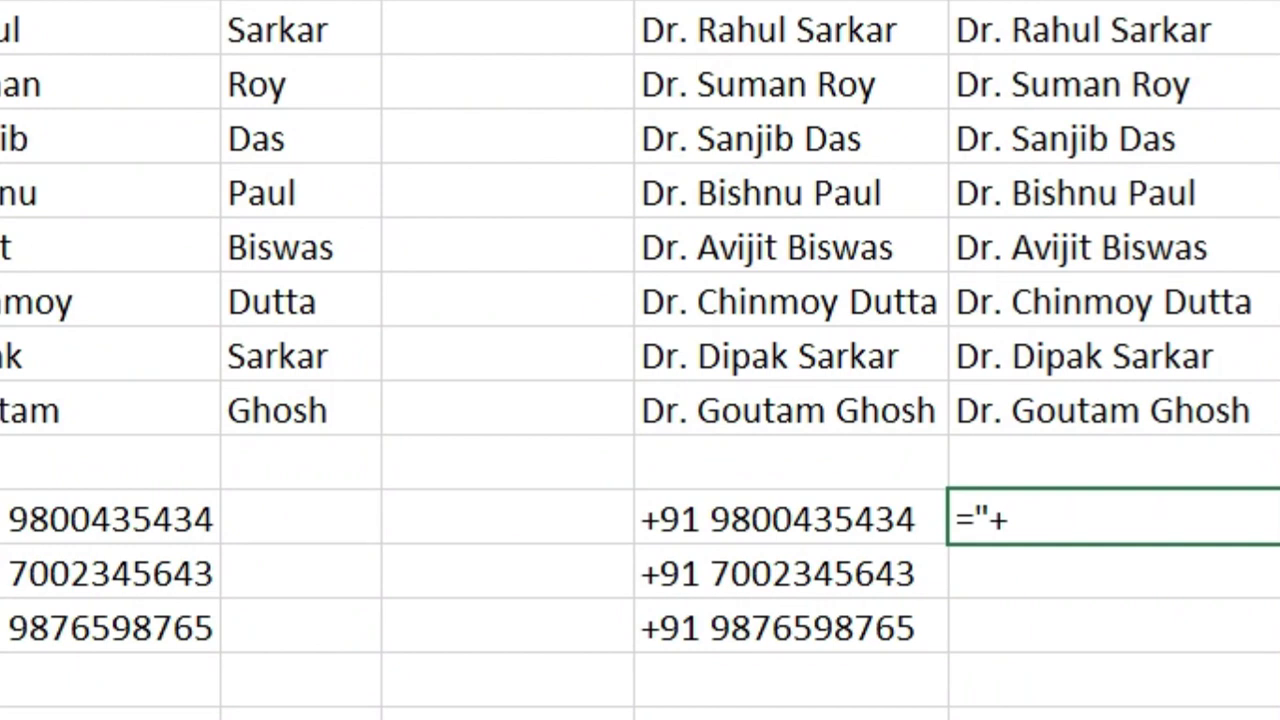
type("0")
key("BackSpace")
type("91 \"")
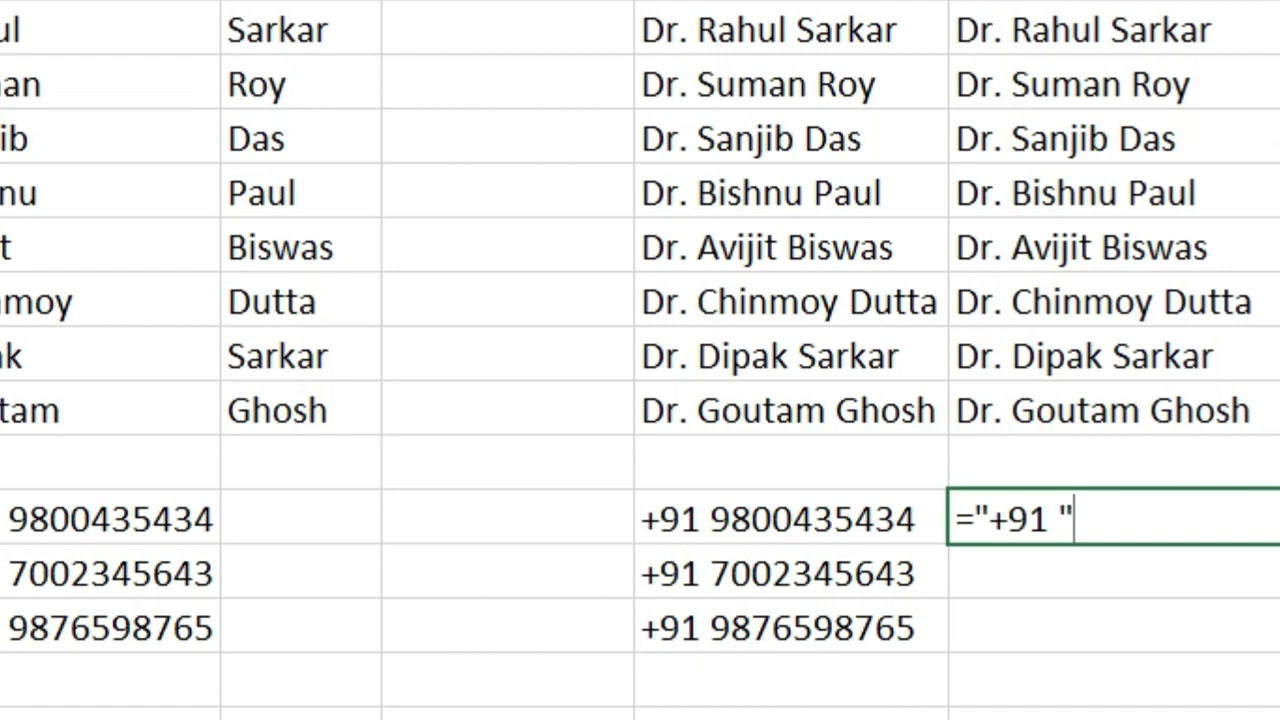
type("&")
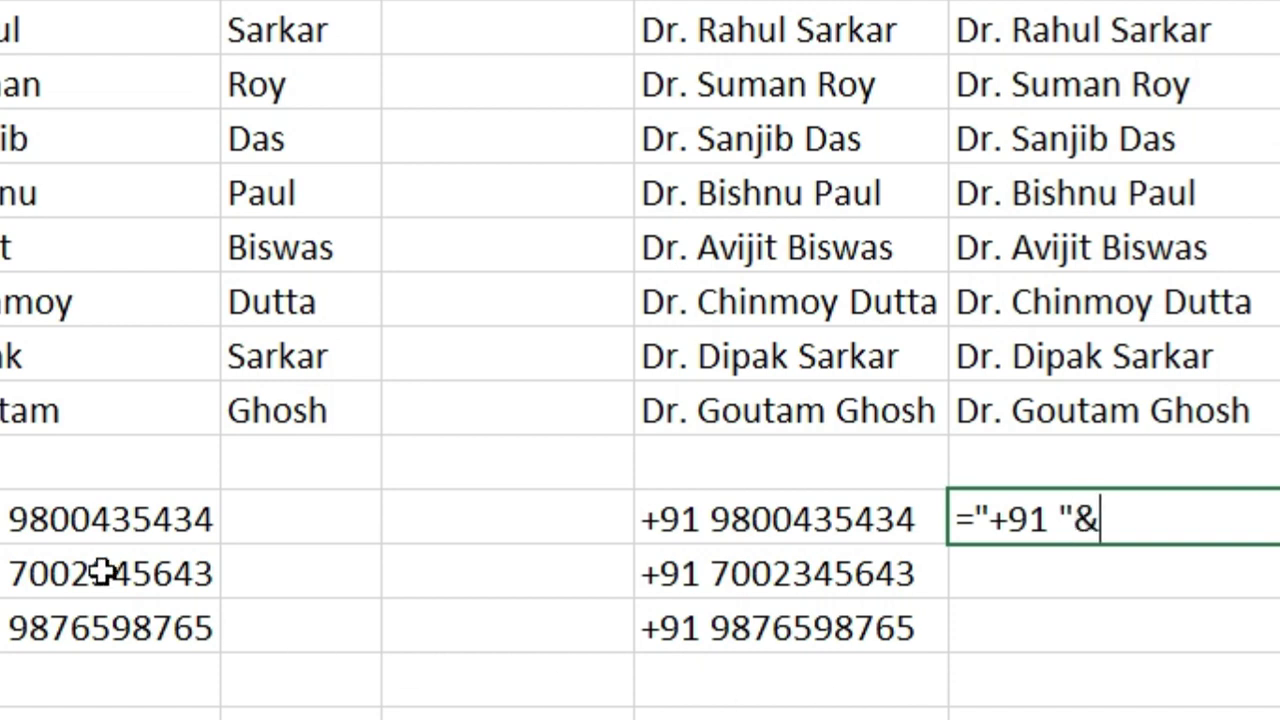
left_click(66, 519)
key("Return")
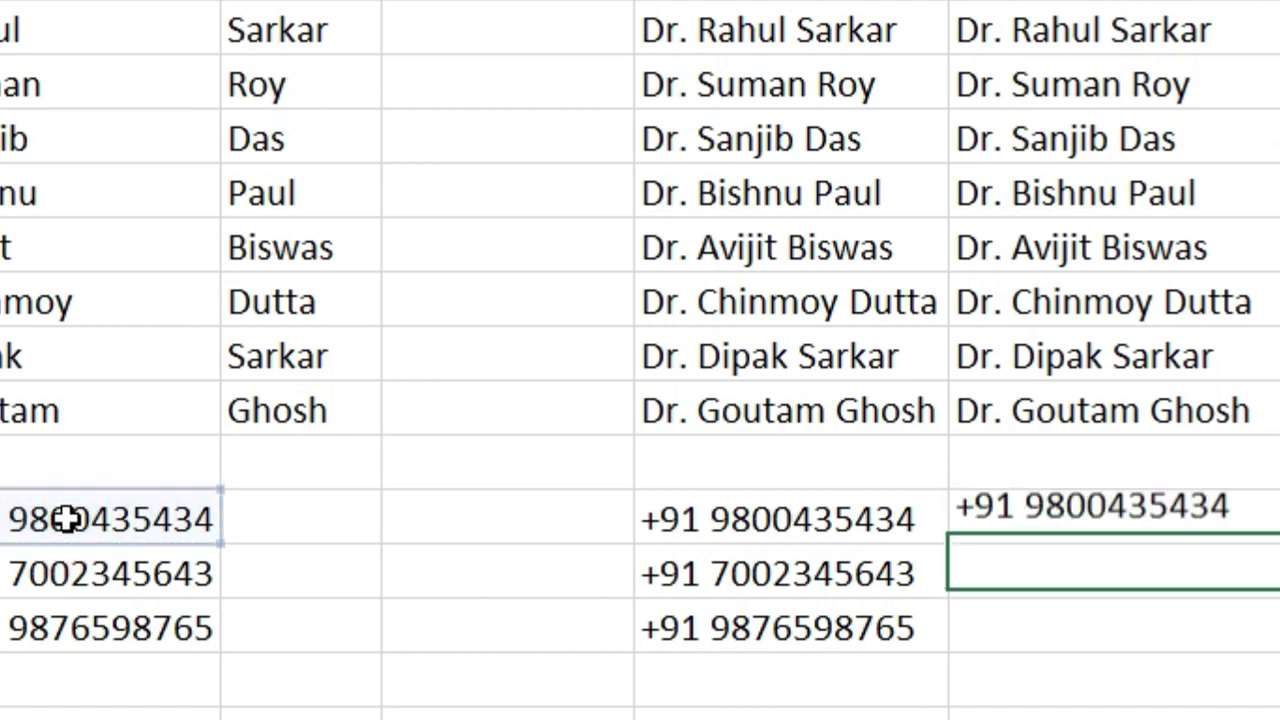
left_click(1198, 516)
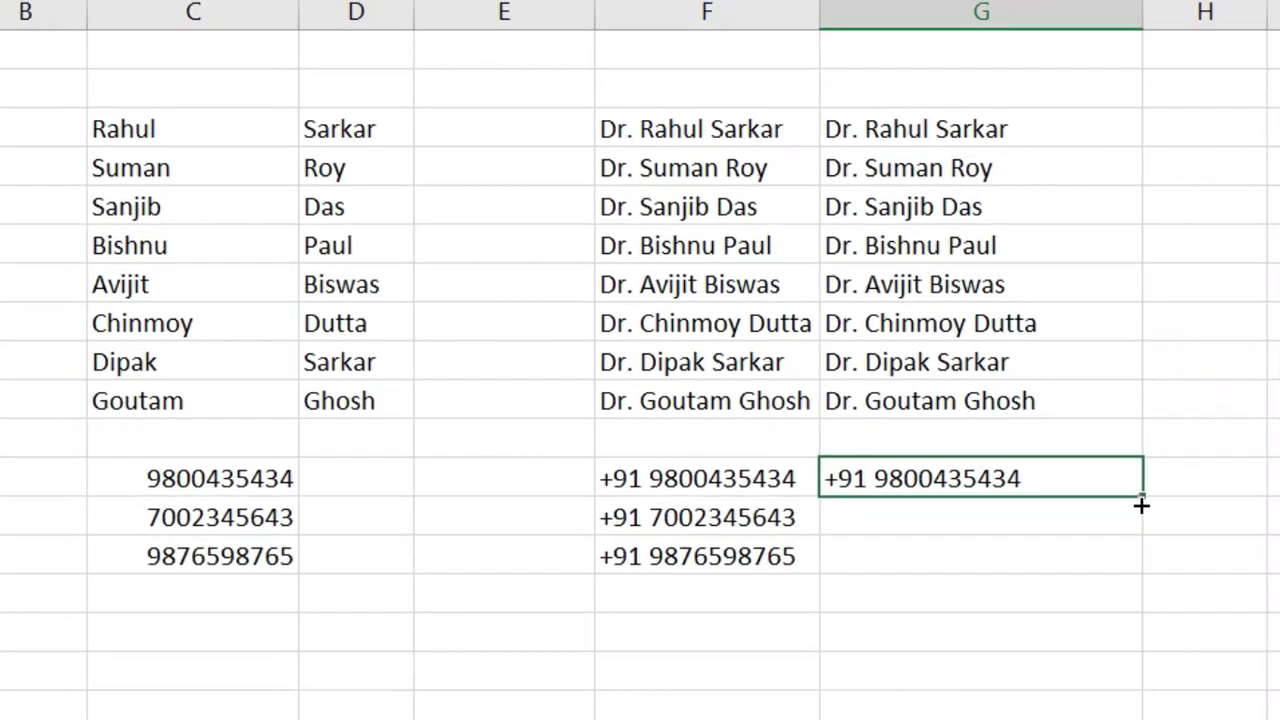
left_click_drag(1007, 467, 997, 552)
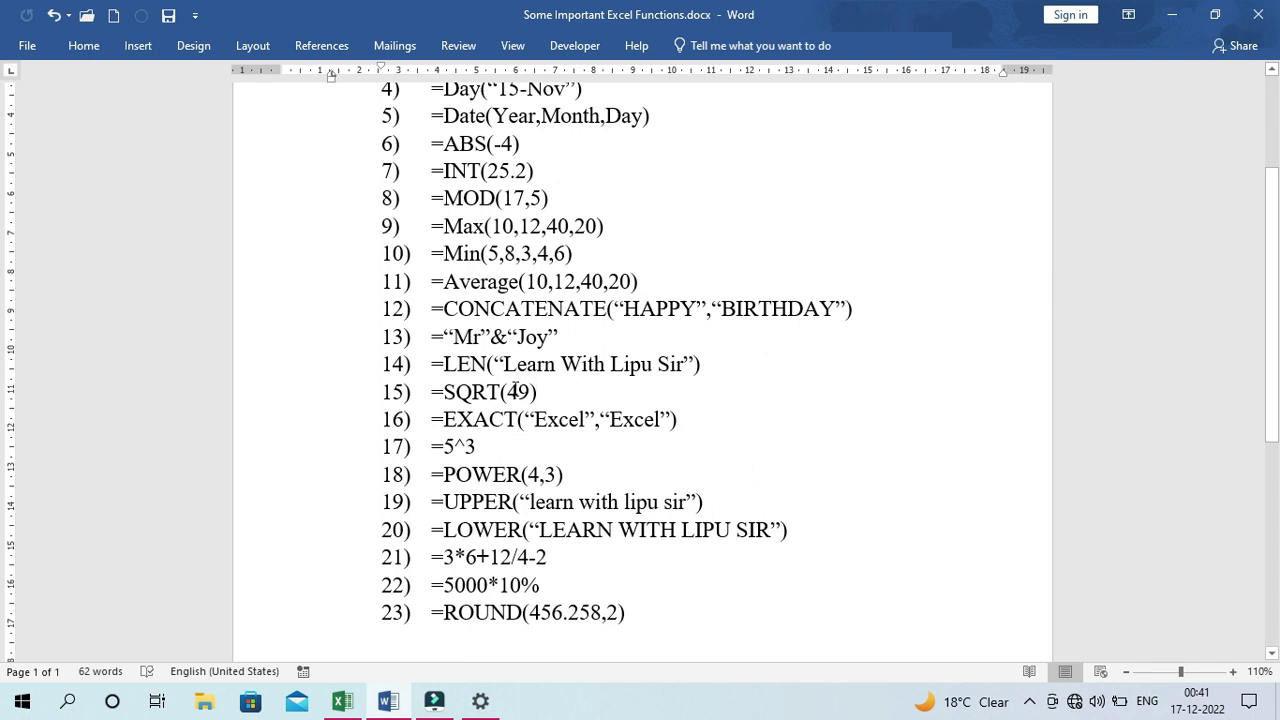
Back in Excel, enter =LEN("Learn with lipu sir") in E55, returning 19
key("alt+Tab")
left_click(476, 222)
type("=")
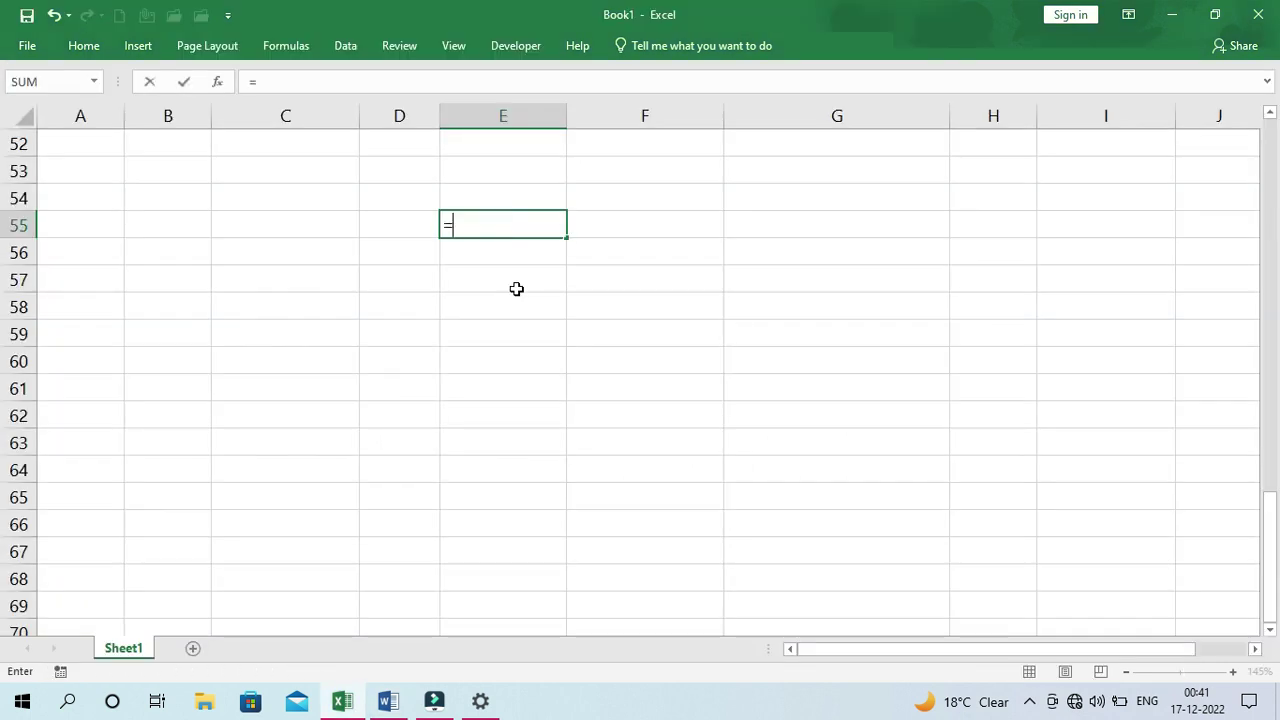
type("len")
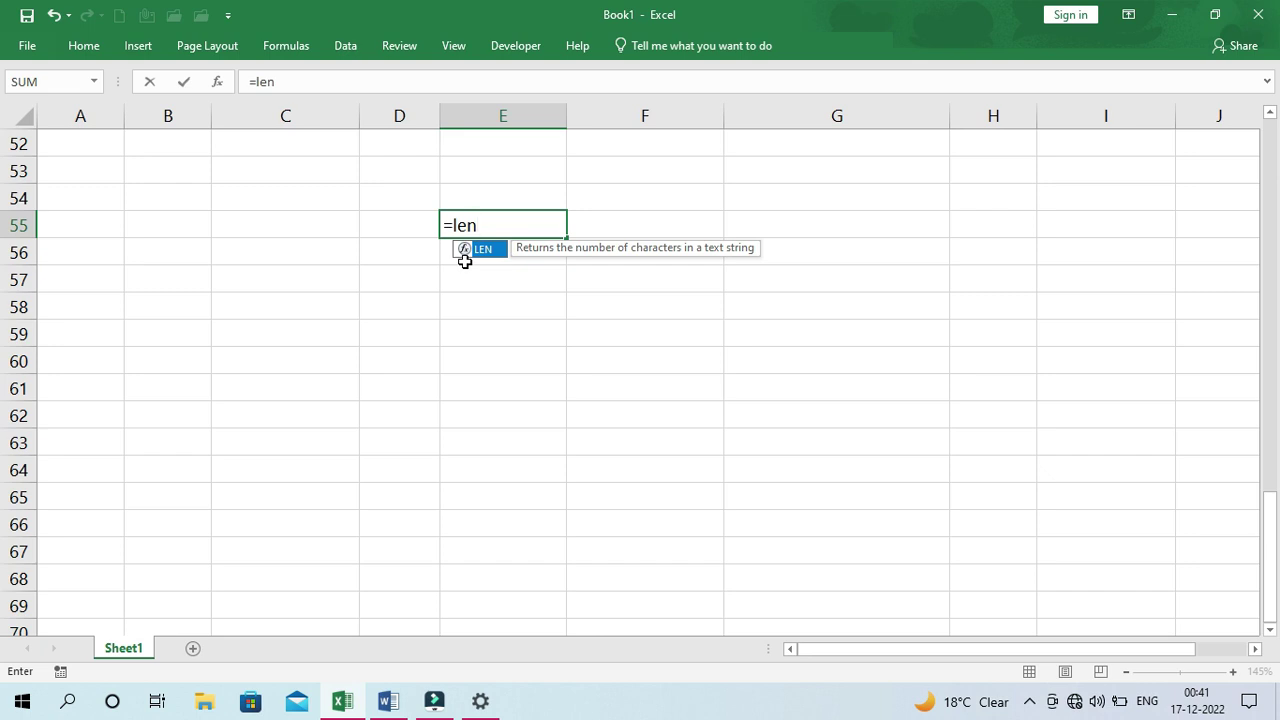
type("(\"L")
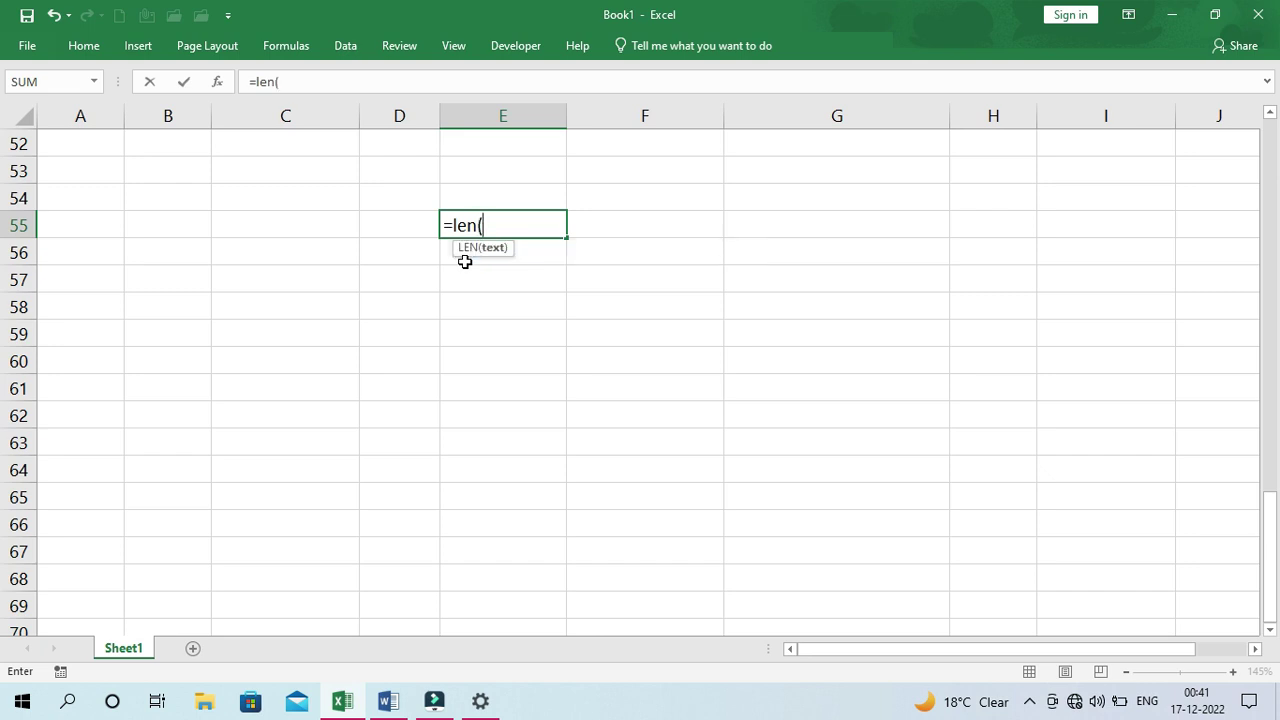
type("earn")
type(" with lipu sir\")")
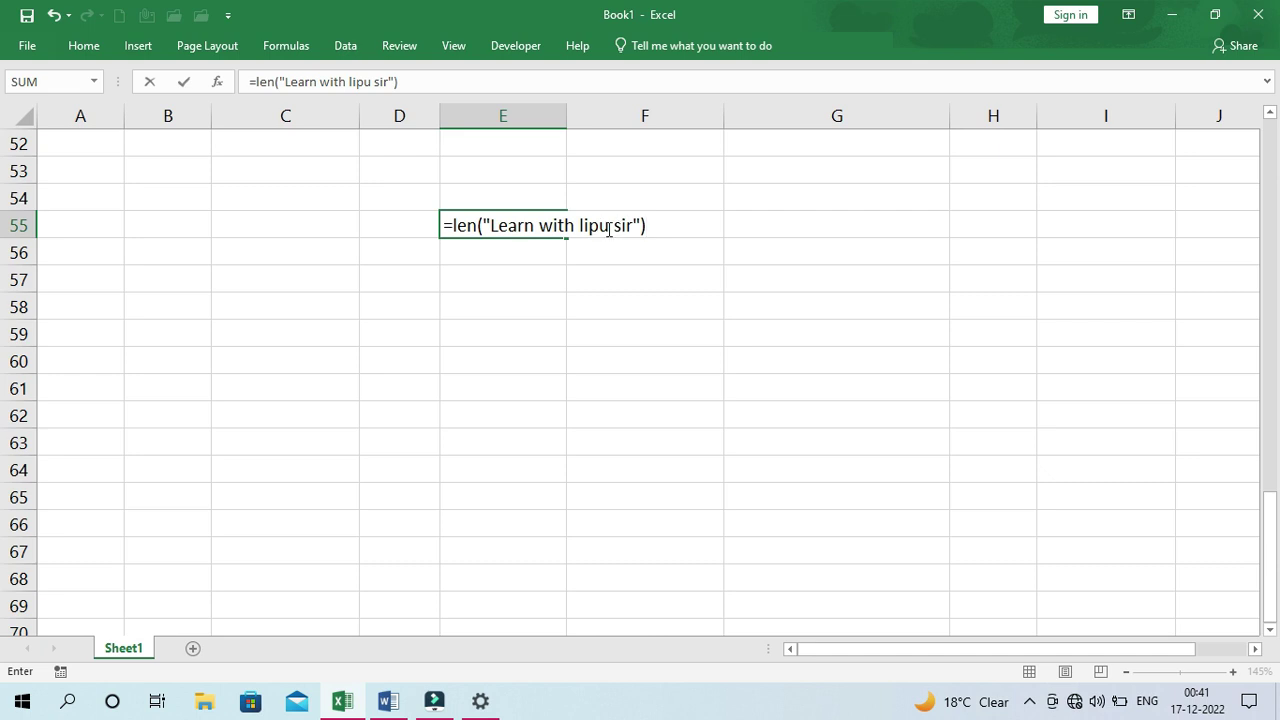
left_click(530, 230)
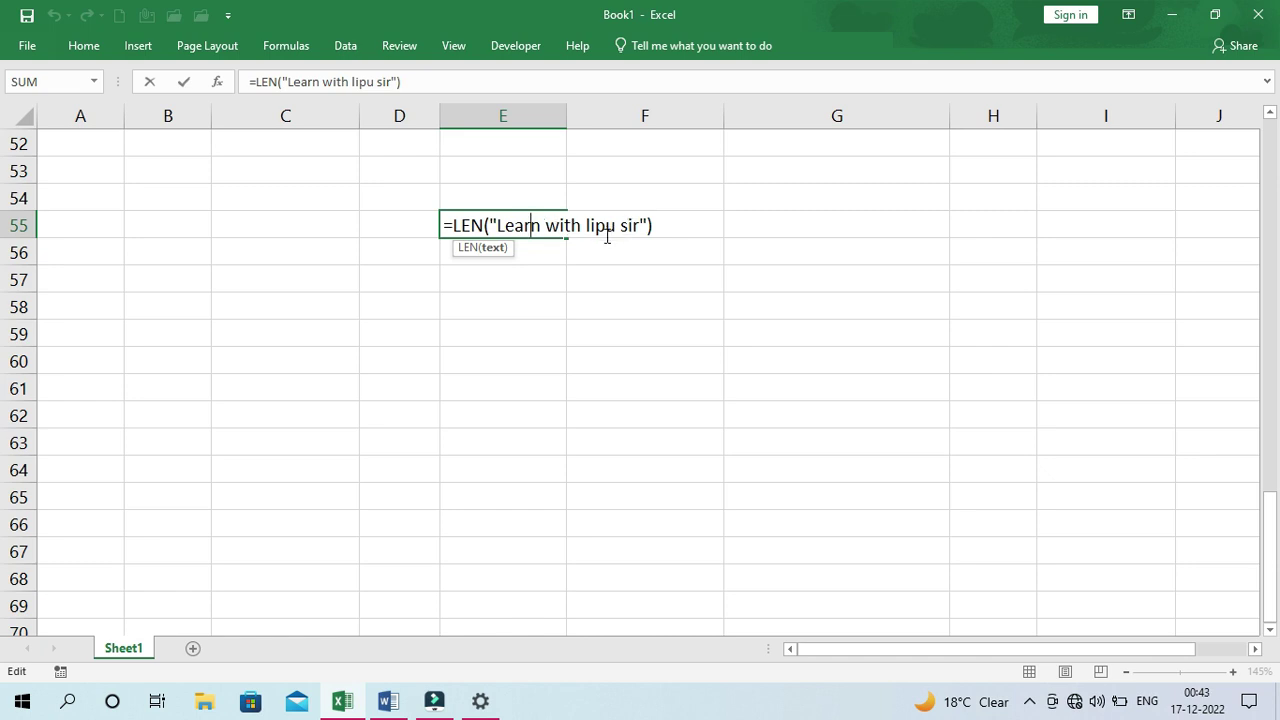
key("Return")
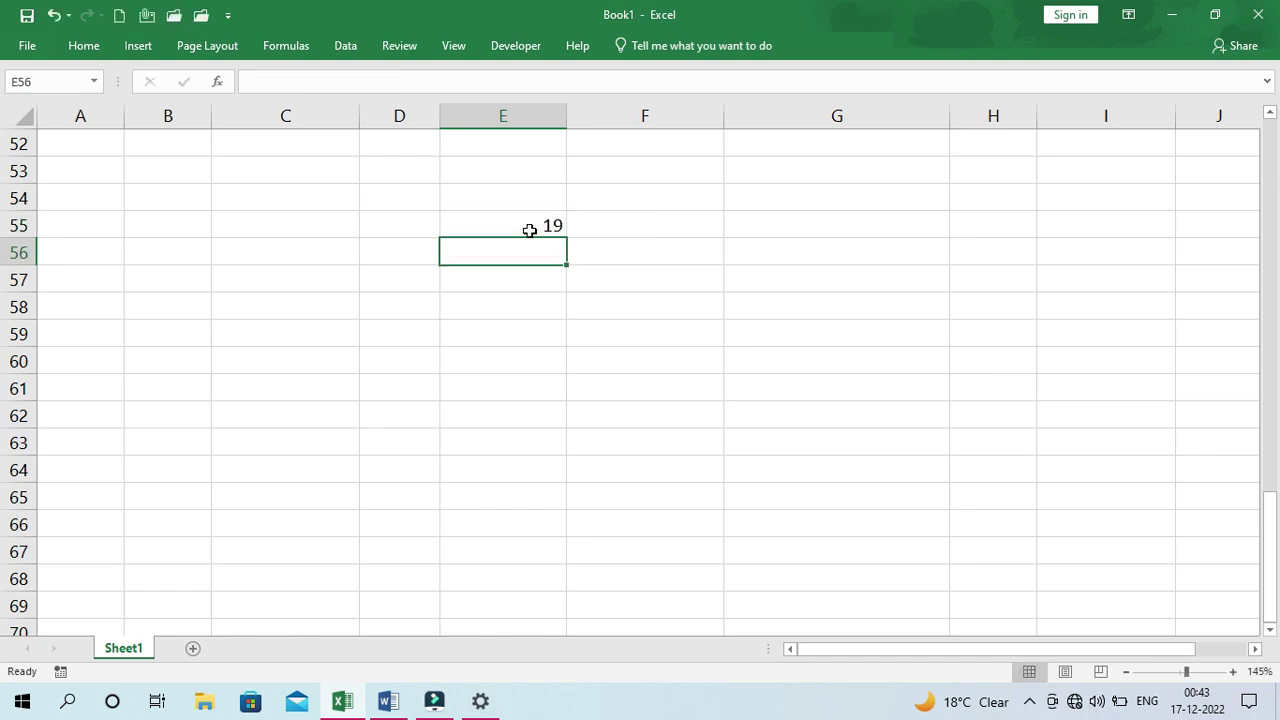
double_click(529, 230)
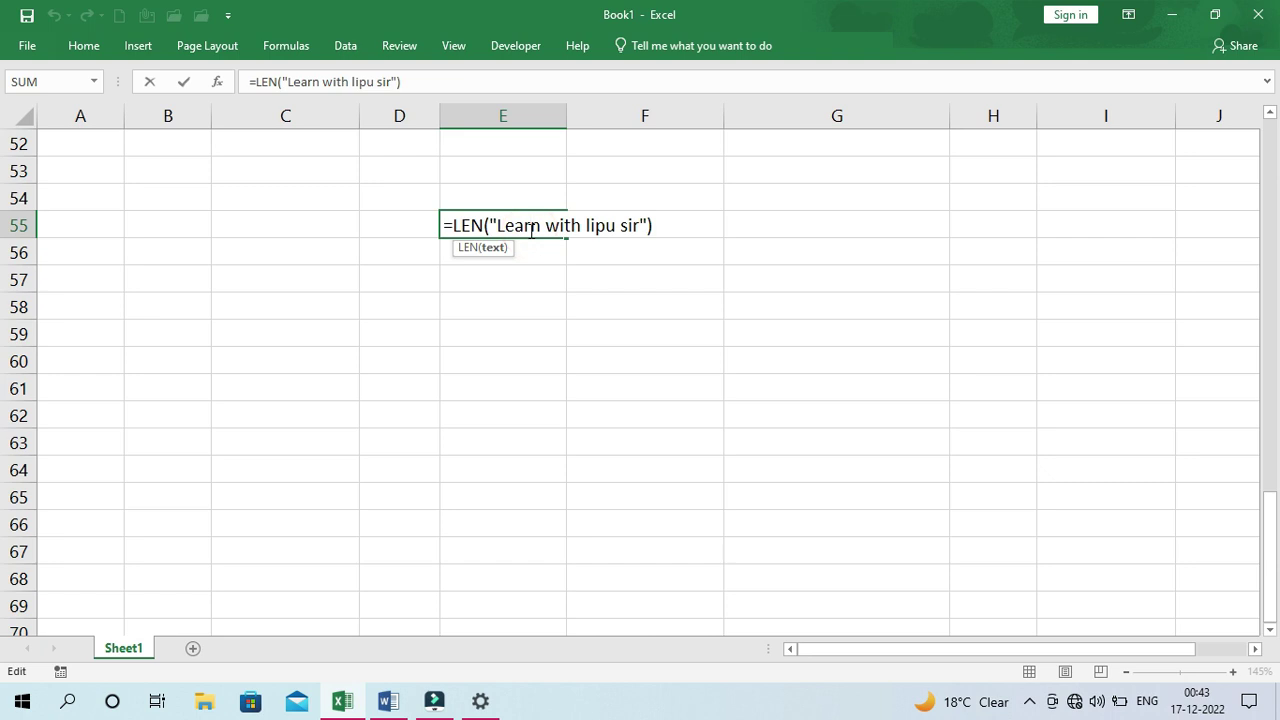
key("Return")
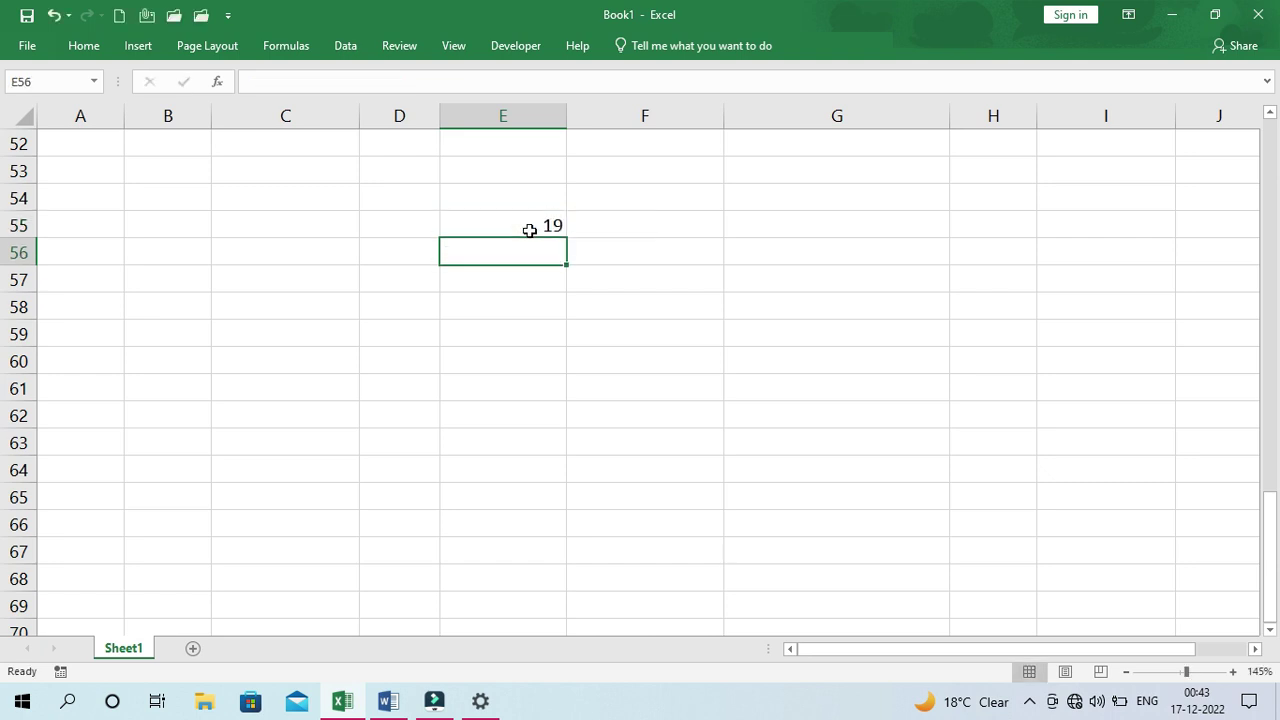
scroll(550, 336, "up", 4)
scroll(557, 337, "up", 2)
scroll(557, 337, "up", 1)
scroll(580, 337, "down", 2)
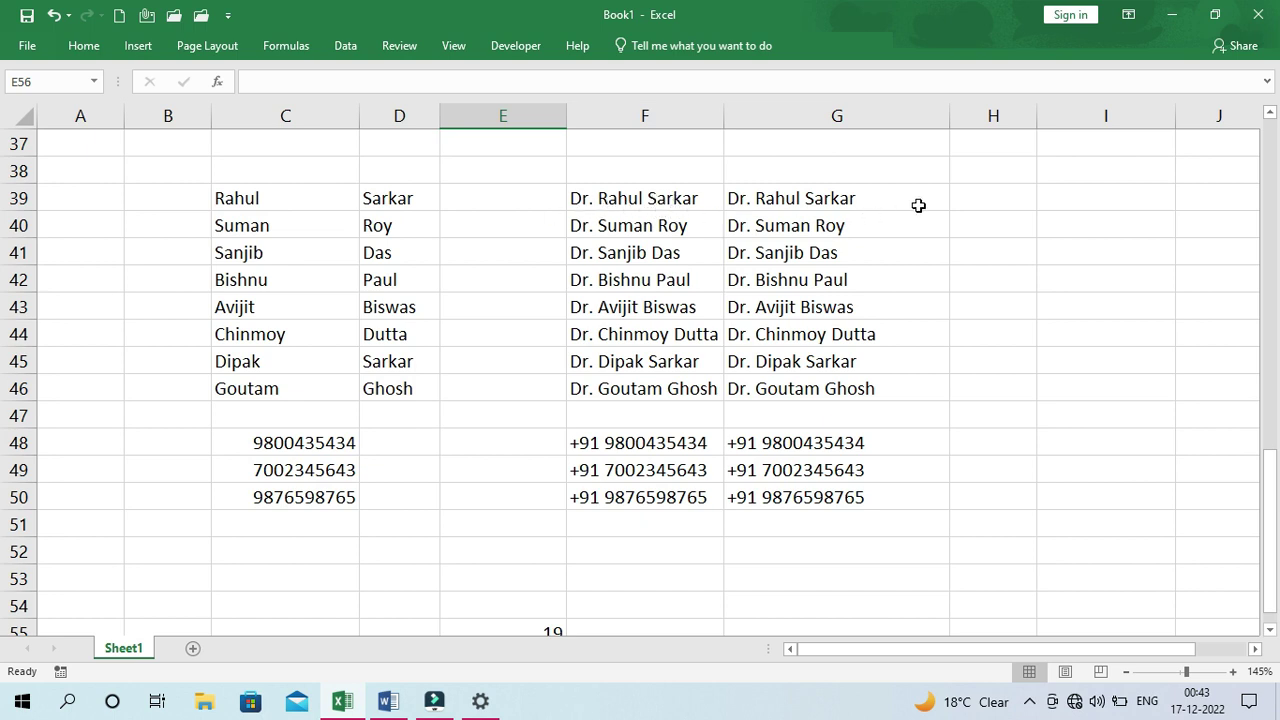
left_click(963, 196)
type("=")
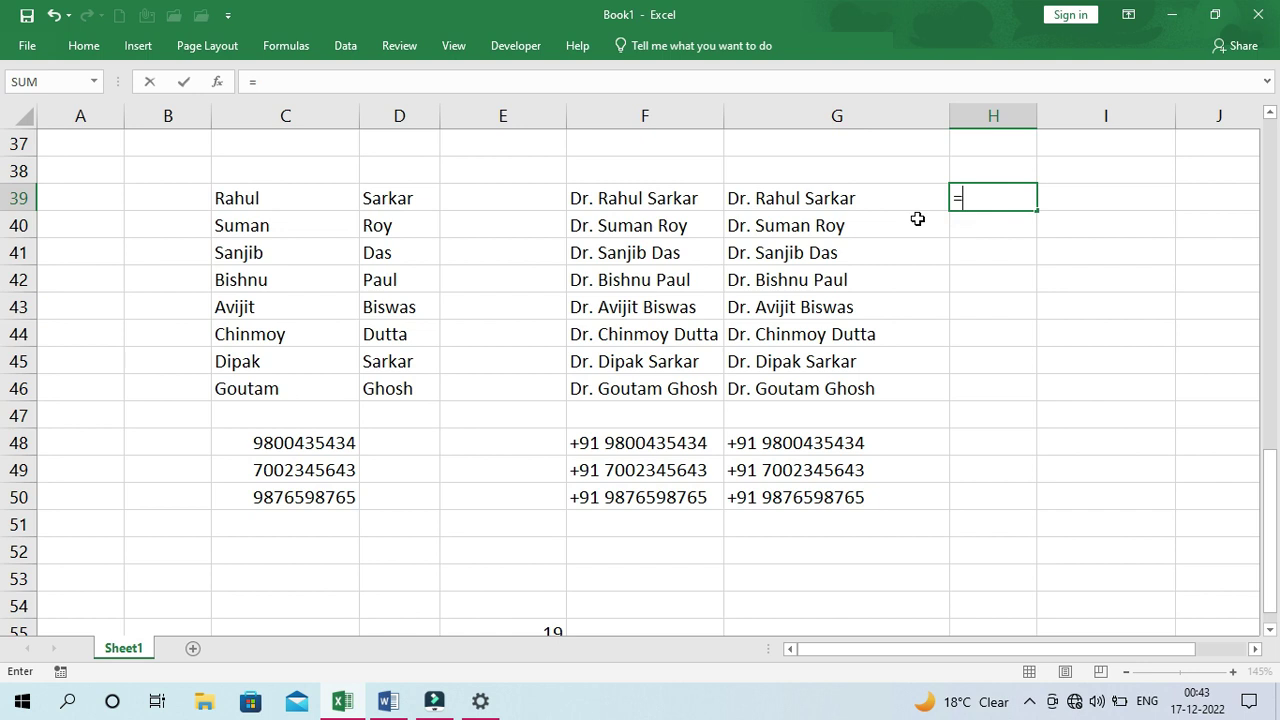
type("len")
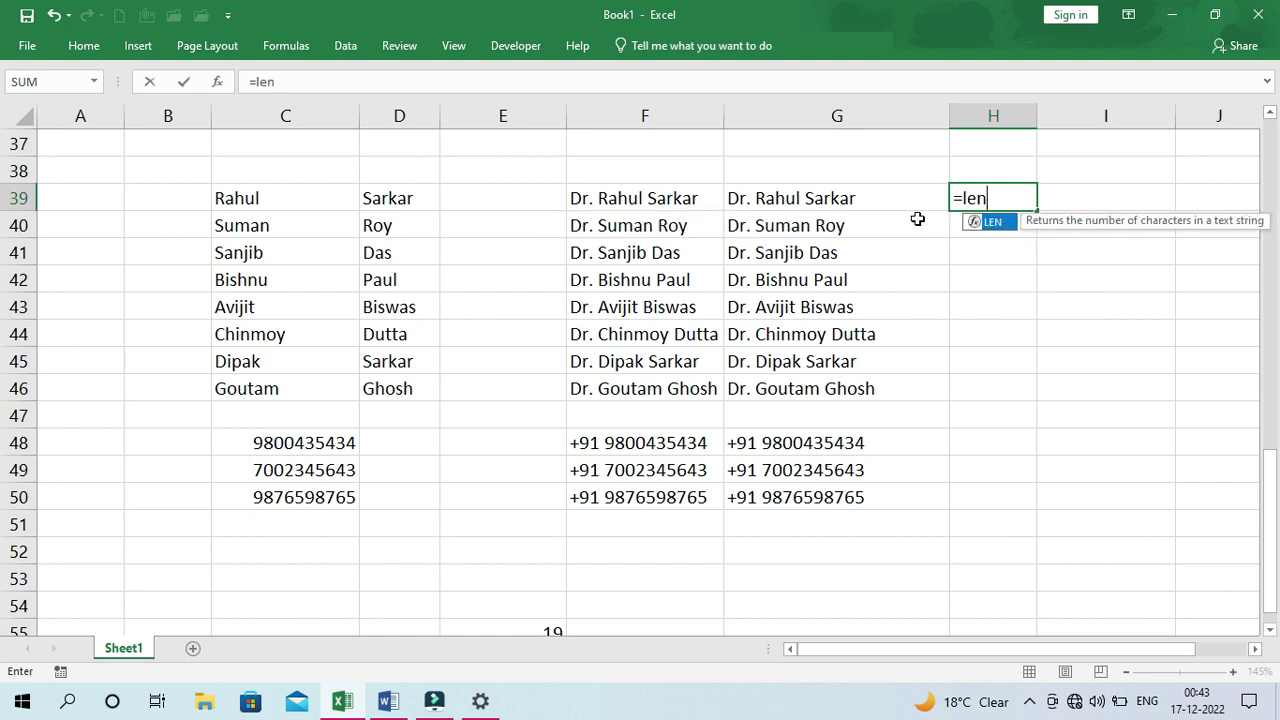
type("(")
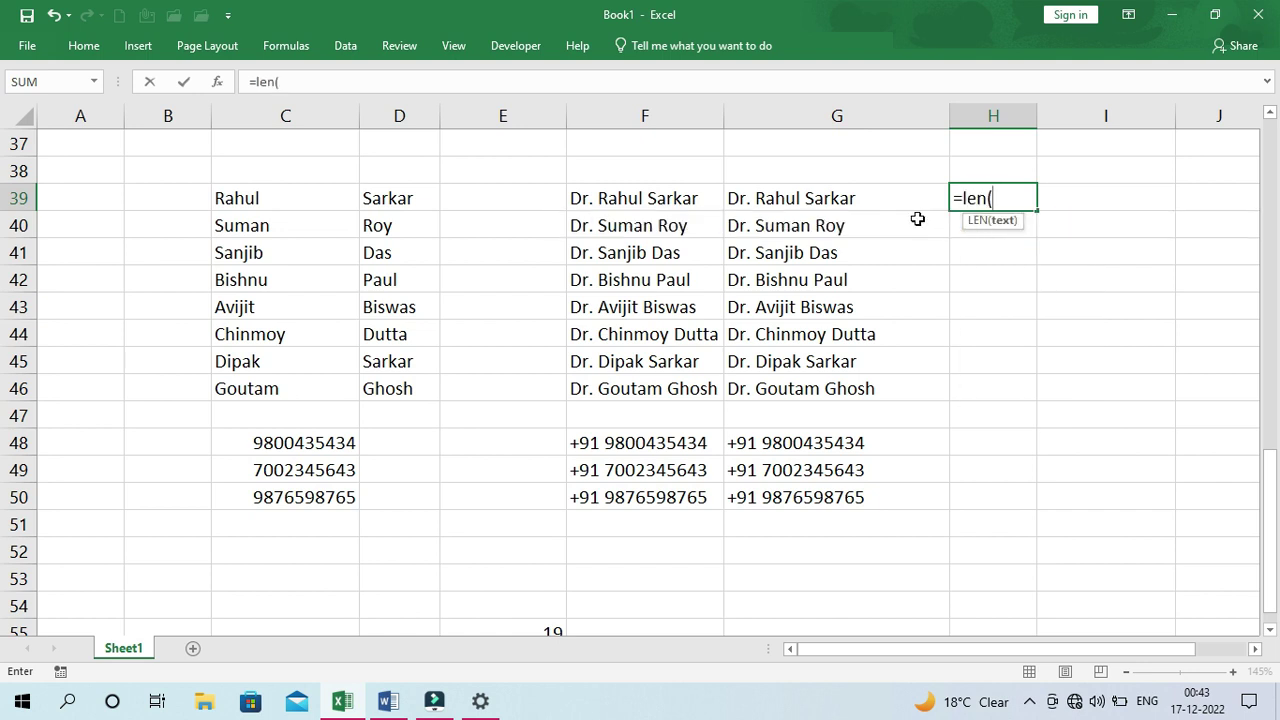
left_click(663, 202)
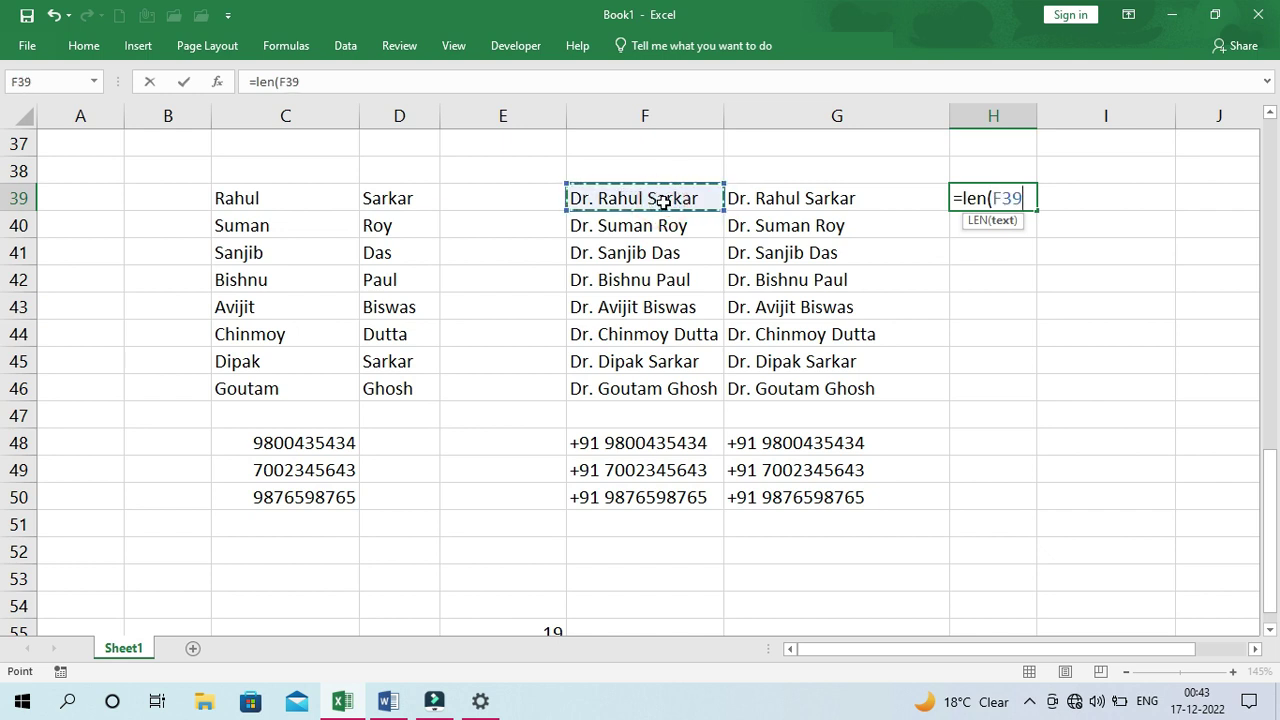
type(")")
key("Return")
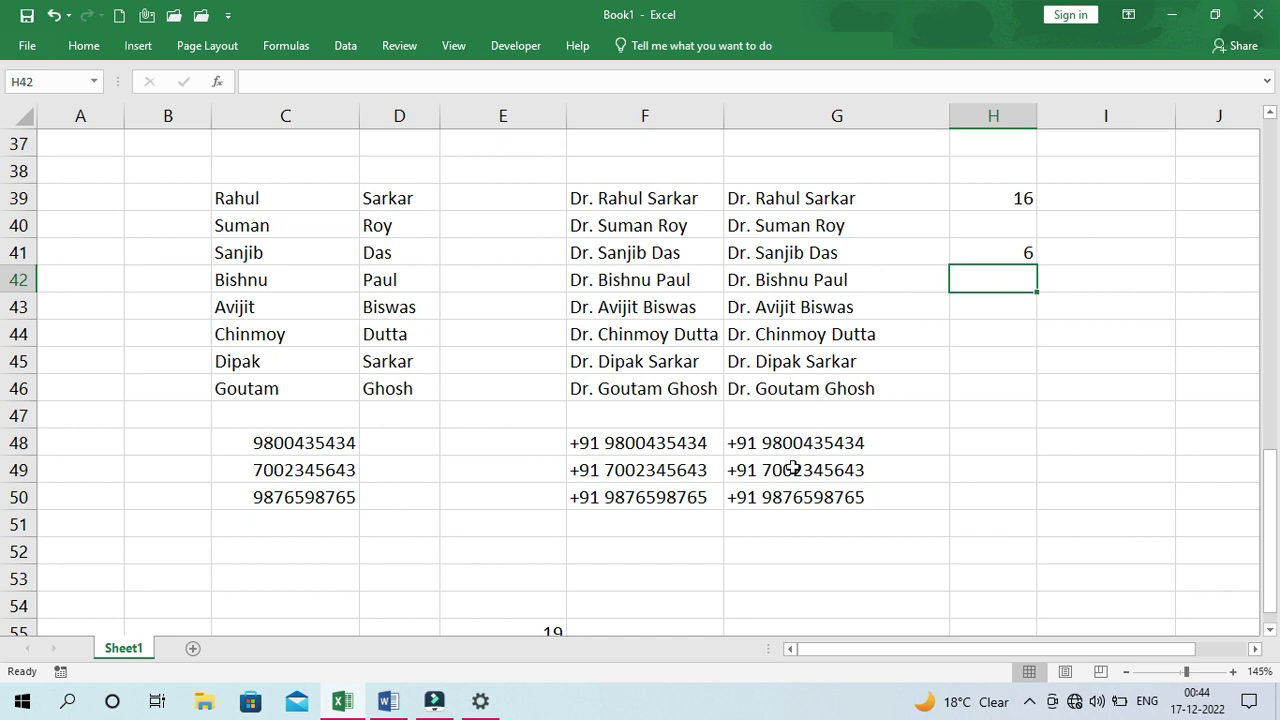
left_click(404, 697)
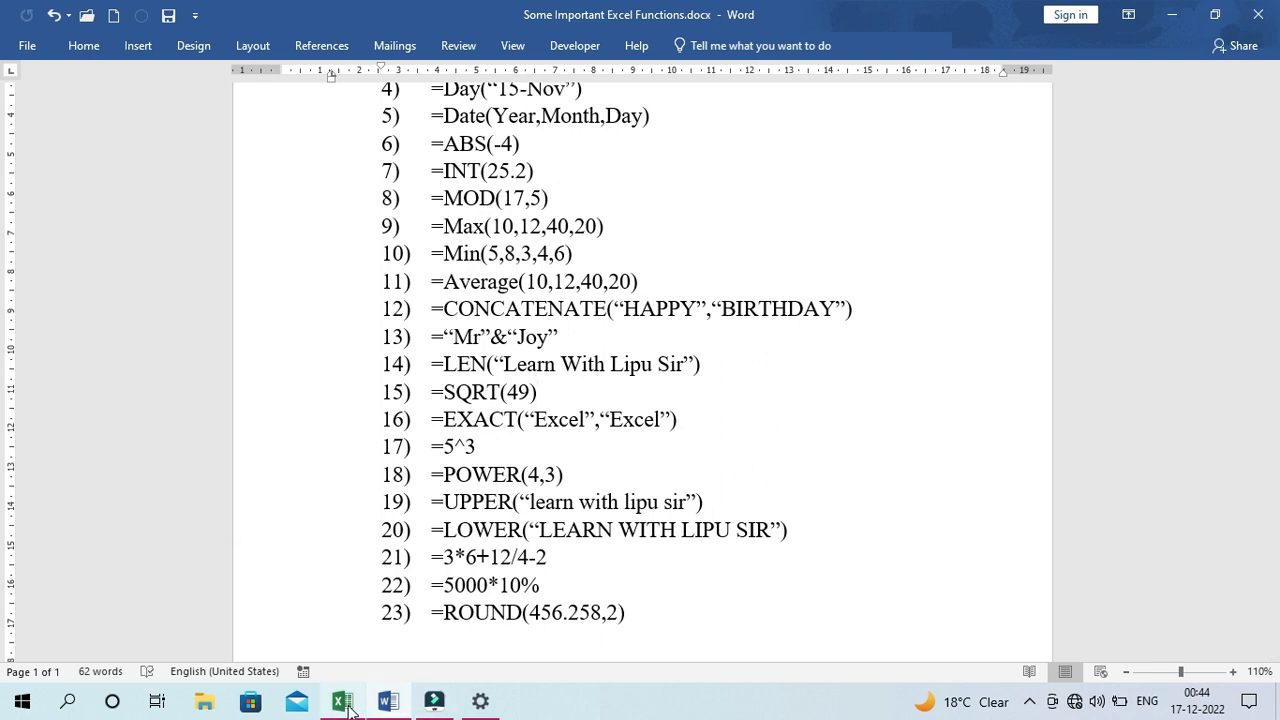
Delete the old 19 in E55 and enter =sqrt(81) in E53, giving 9
left_click(345, 612)
scroll(489, 484, "down", 3)
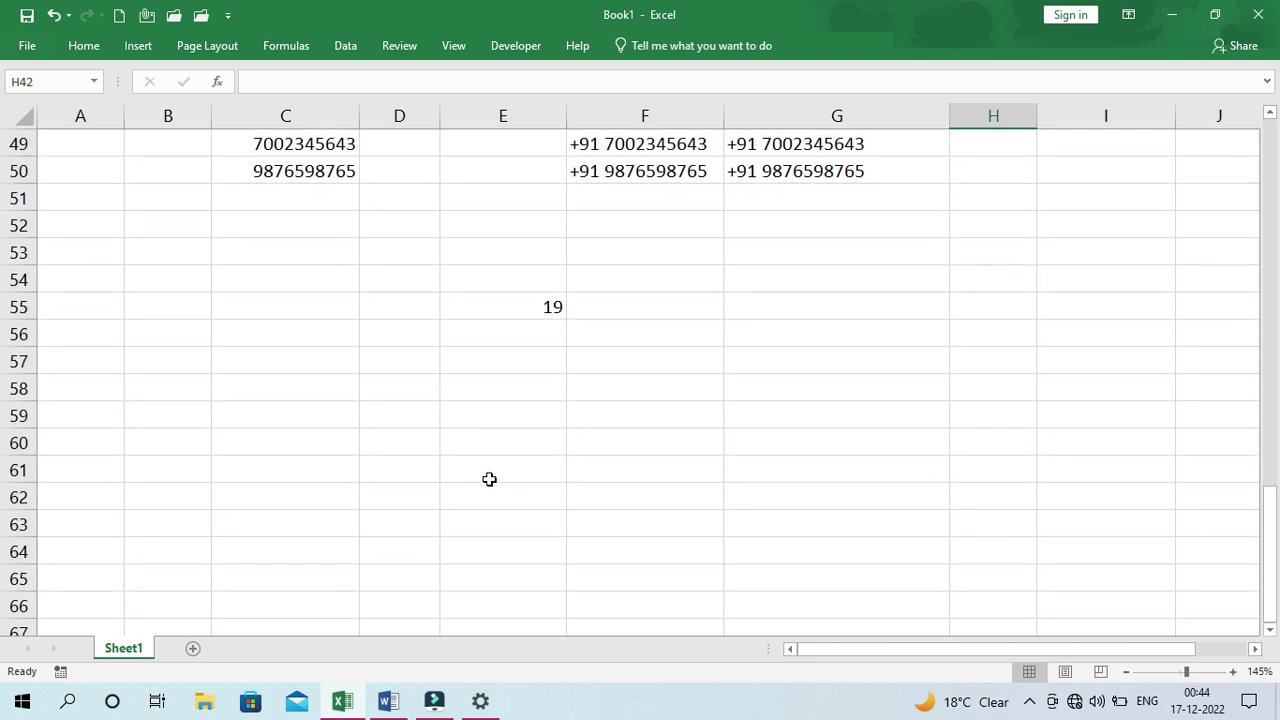
left_click(519, 318)
key("Delete")
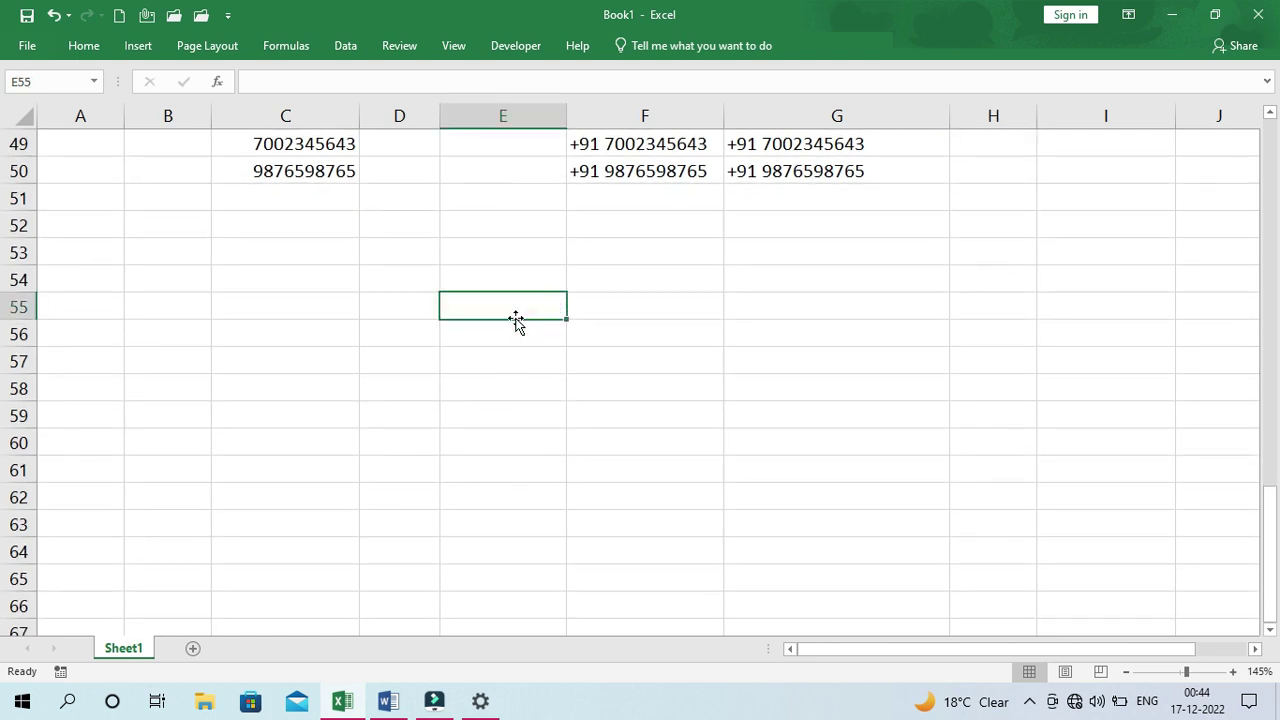
left_click(442, 314)
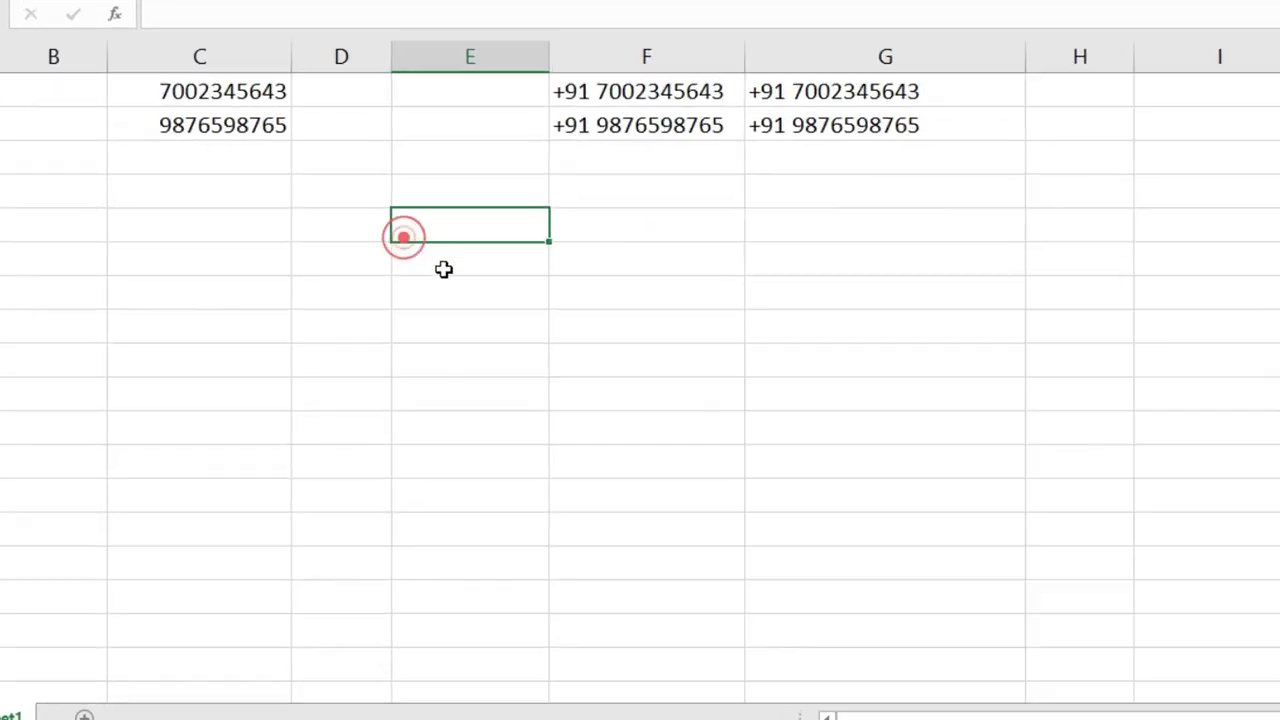
type("=sq")
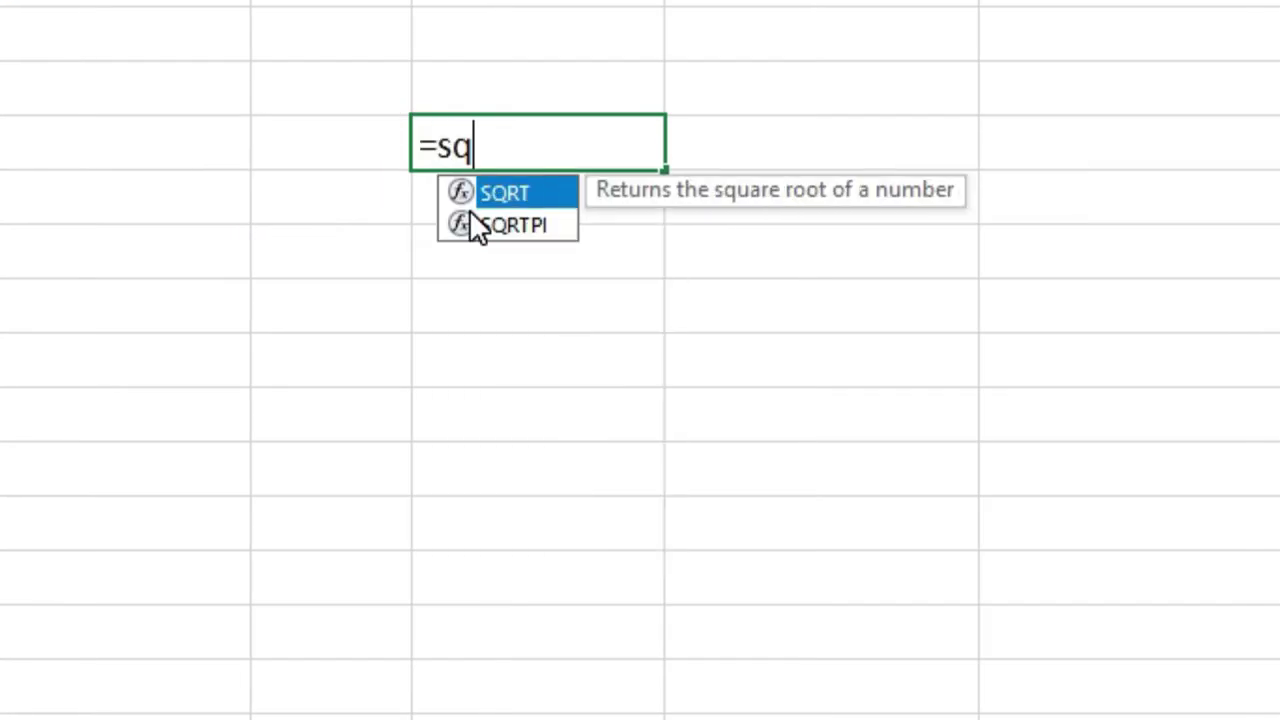
type("rt")
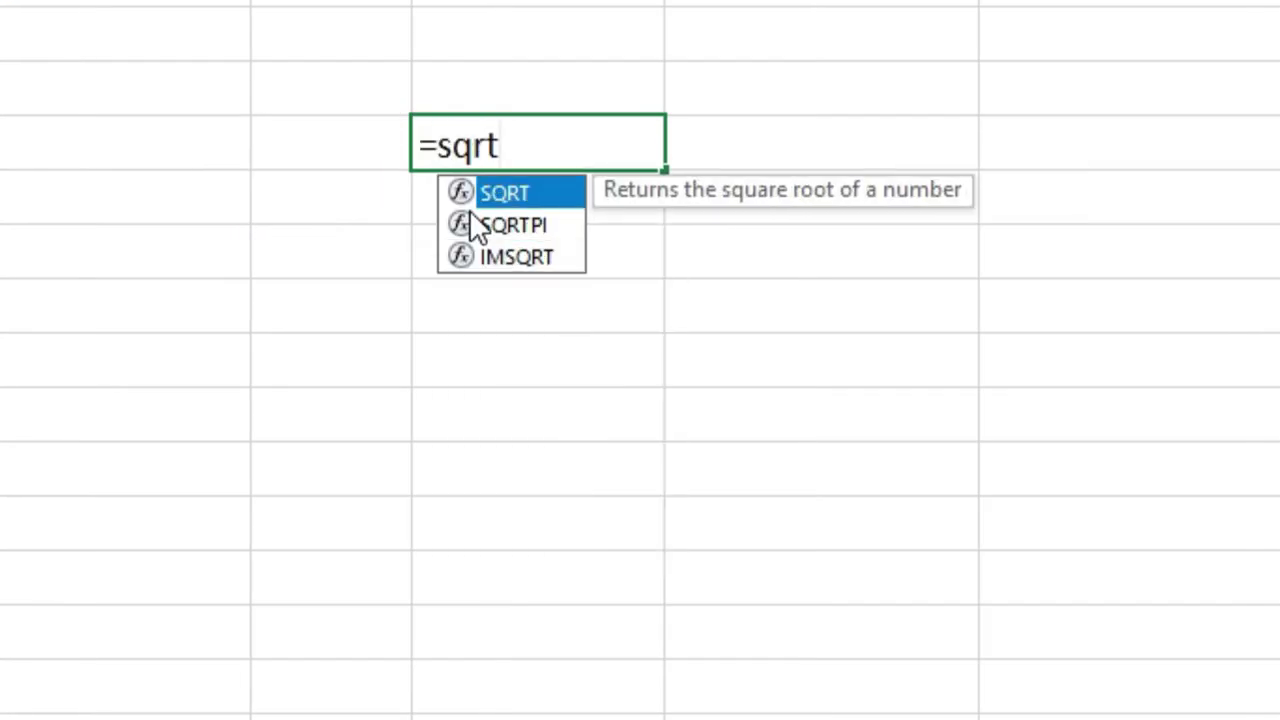
type("(")
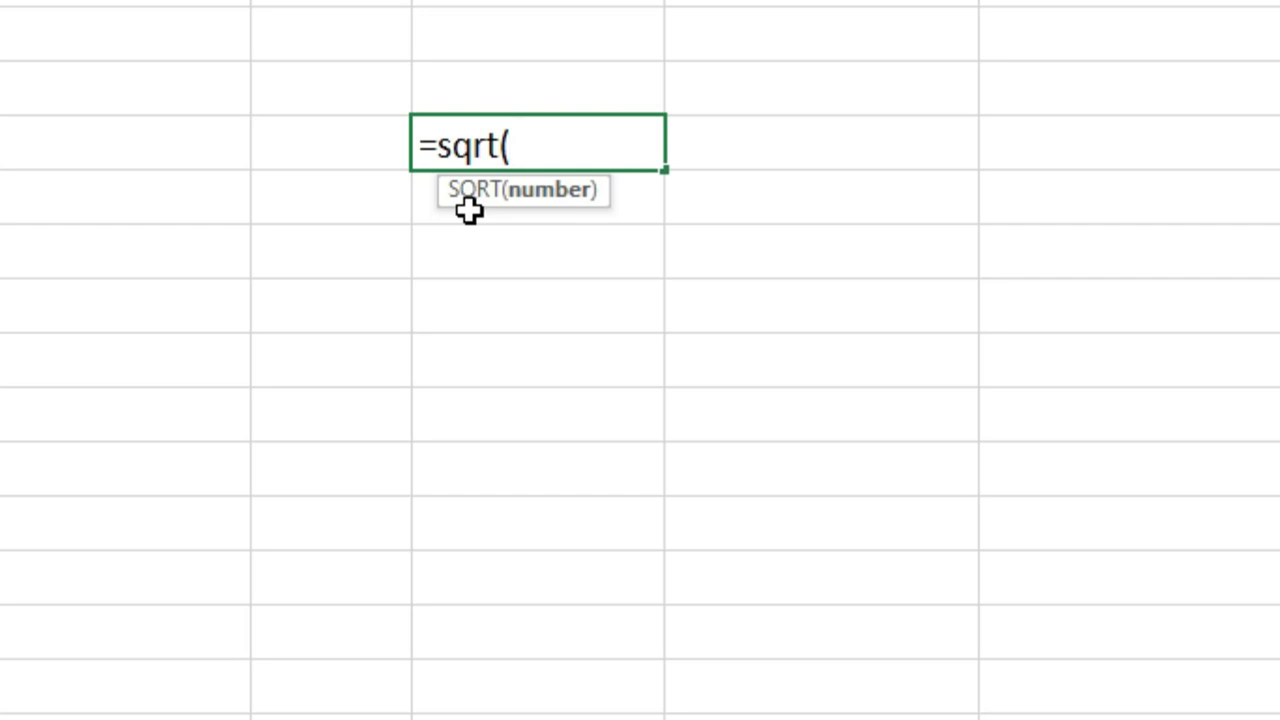
type("81")
type(")")
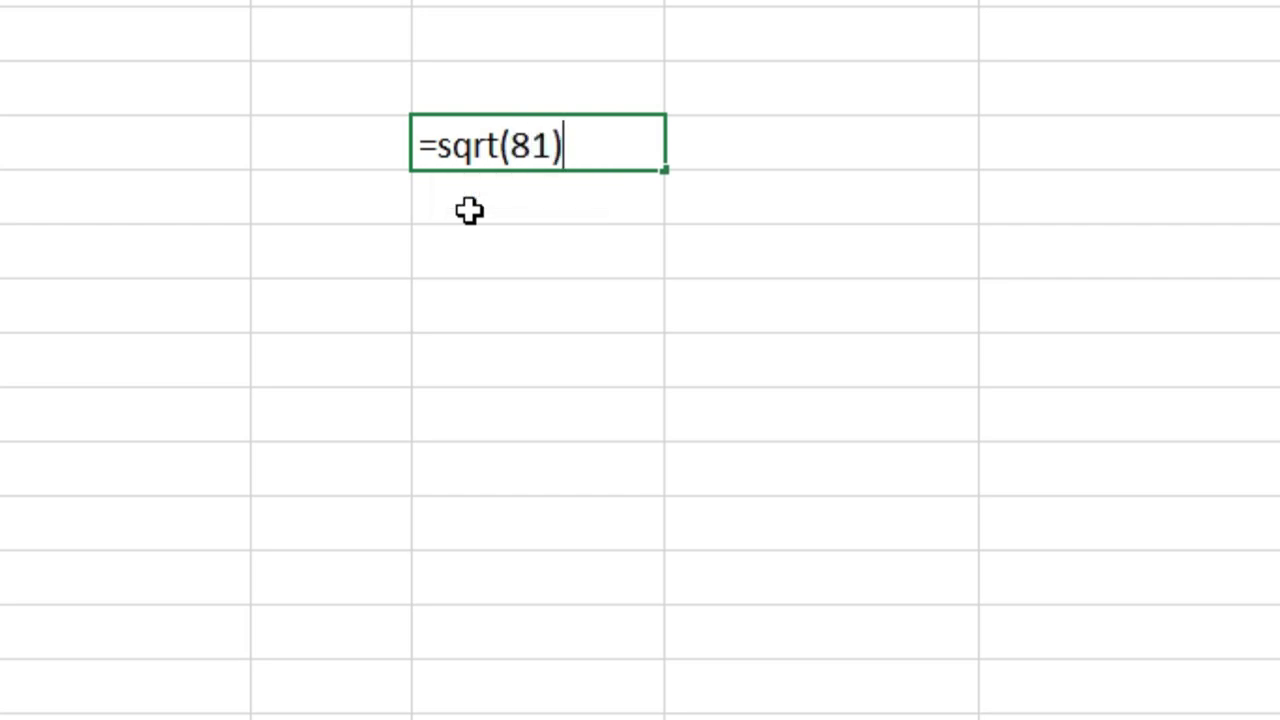
key("Return")
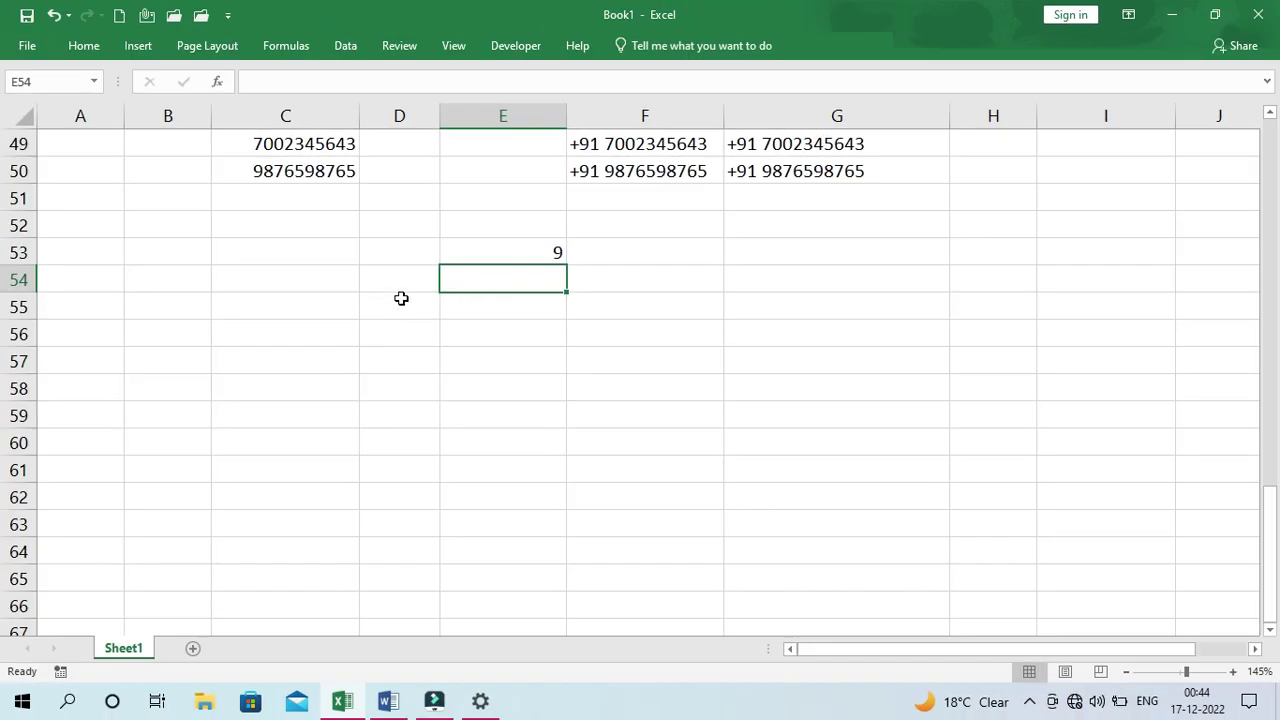
Type 169, 121, 525, 236 and 675 into D54:D58
left_click(399, 285)
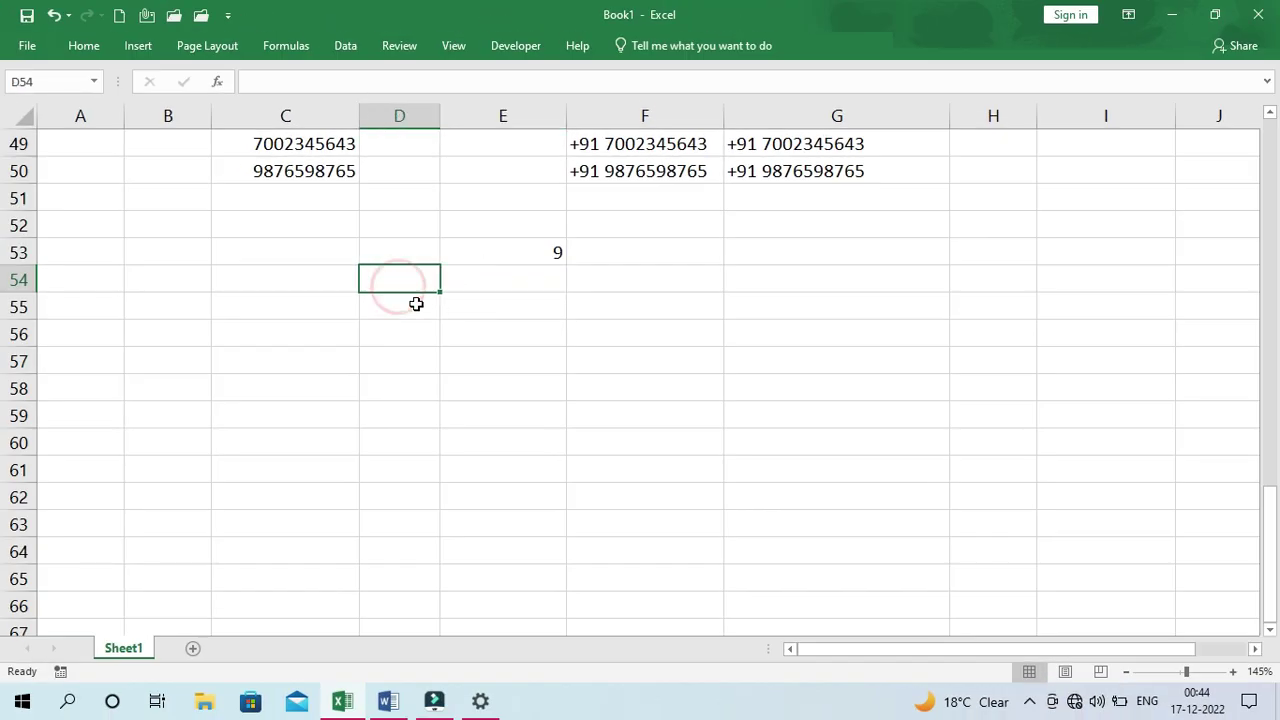
type("169")
key("Return")
type("121")
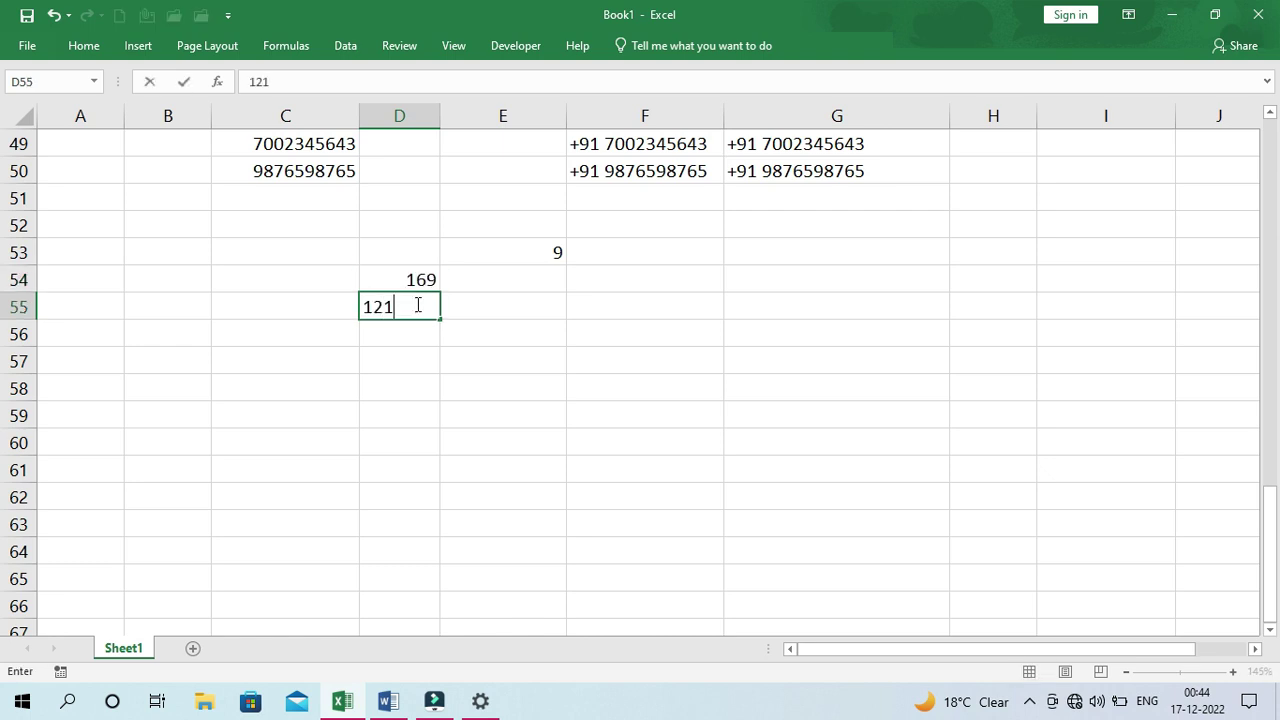
key("Return")
type("52")
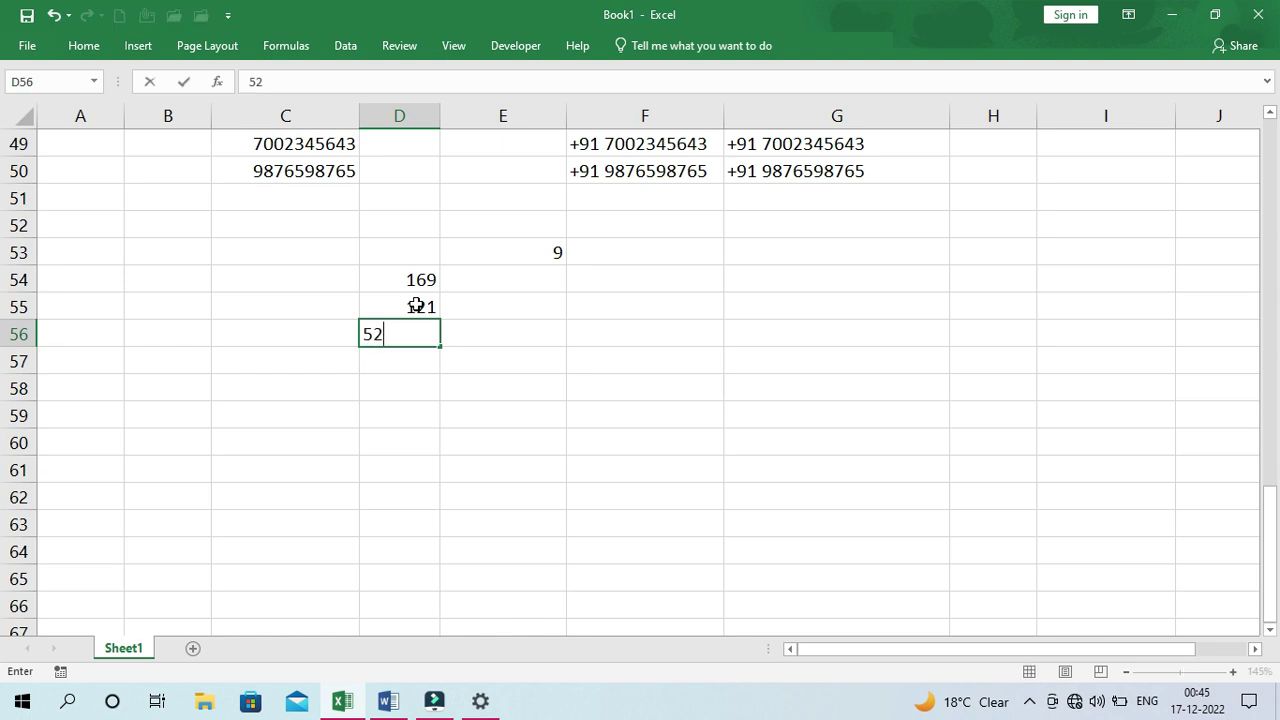
type("5 236 675")
key("Return")
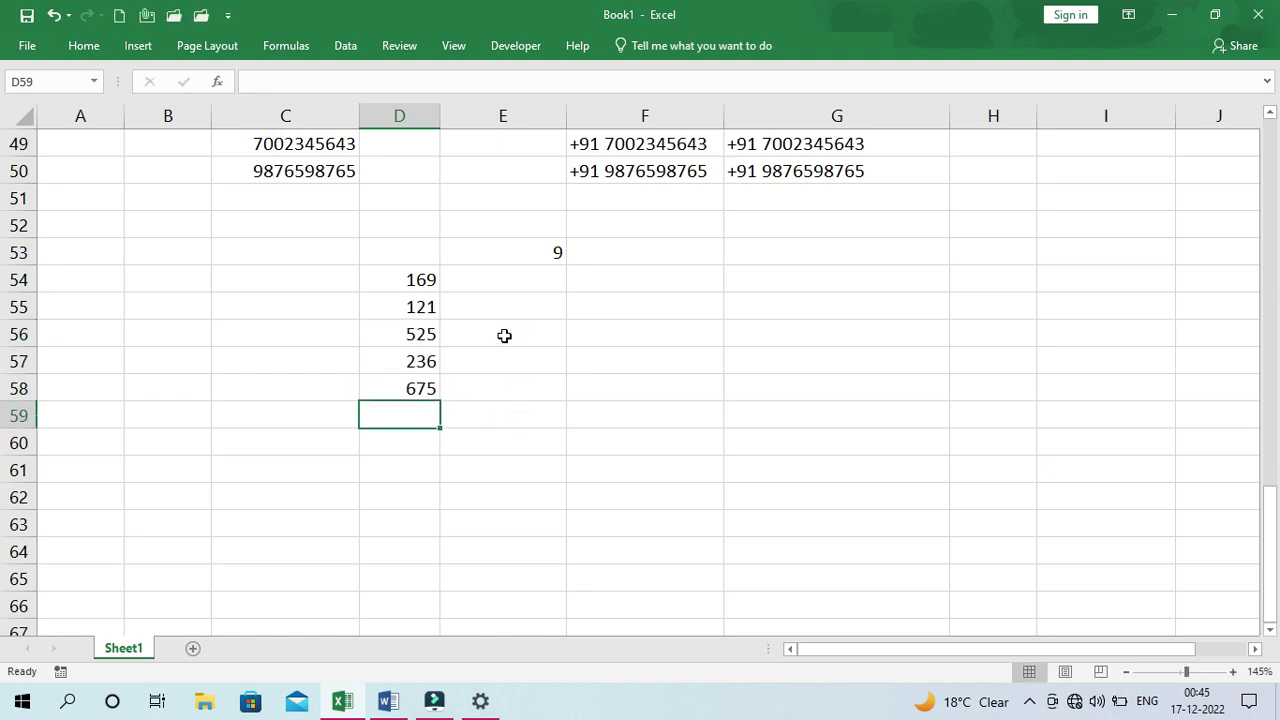
left_click(520, 278)
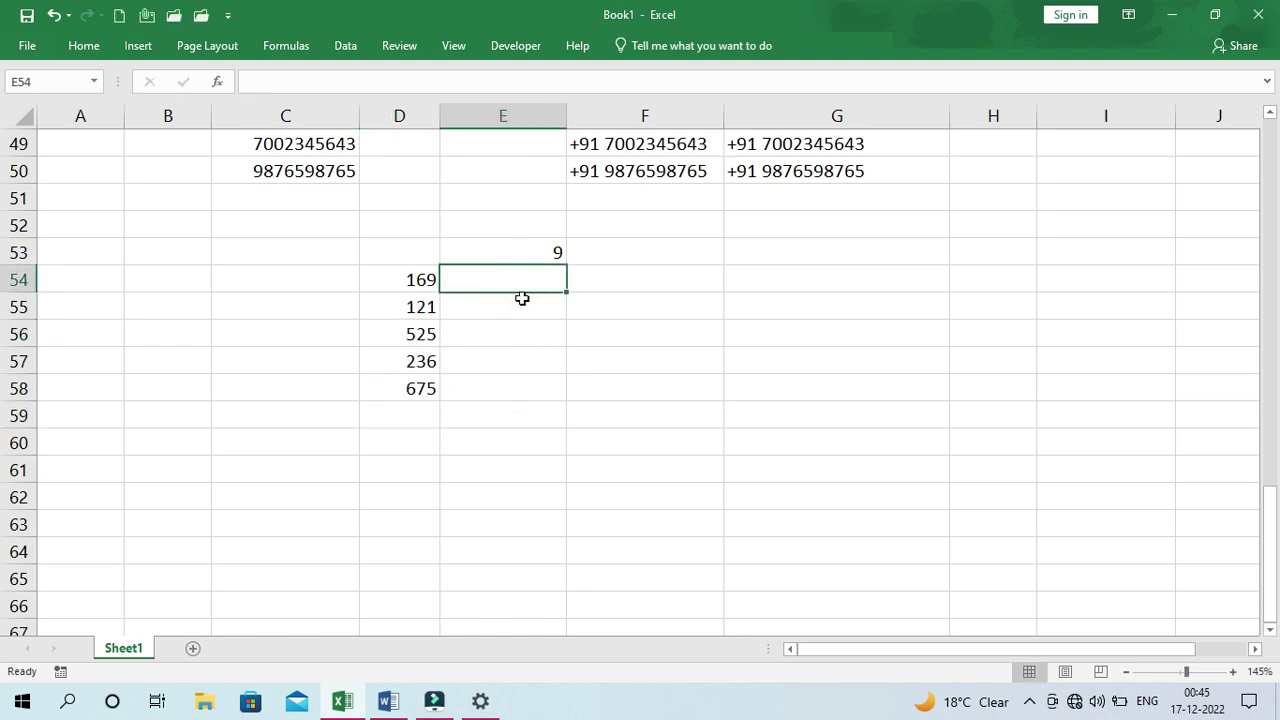
Fill =SQRT(D54) down E54:E58, giving 13, 11, 25, 15.36 and 25.98, then return to Word
type("=sq")
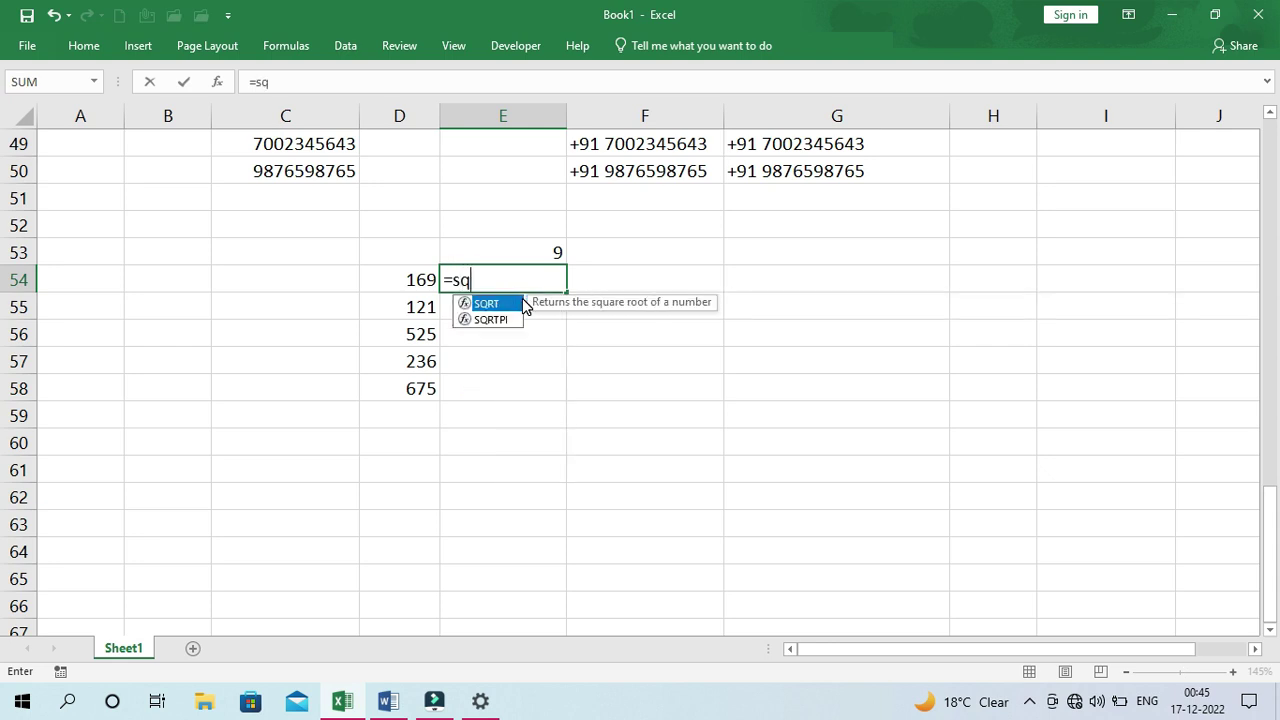
type("rt")
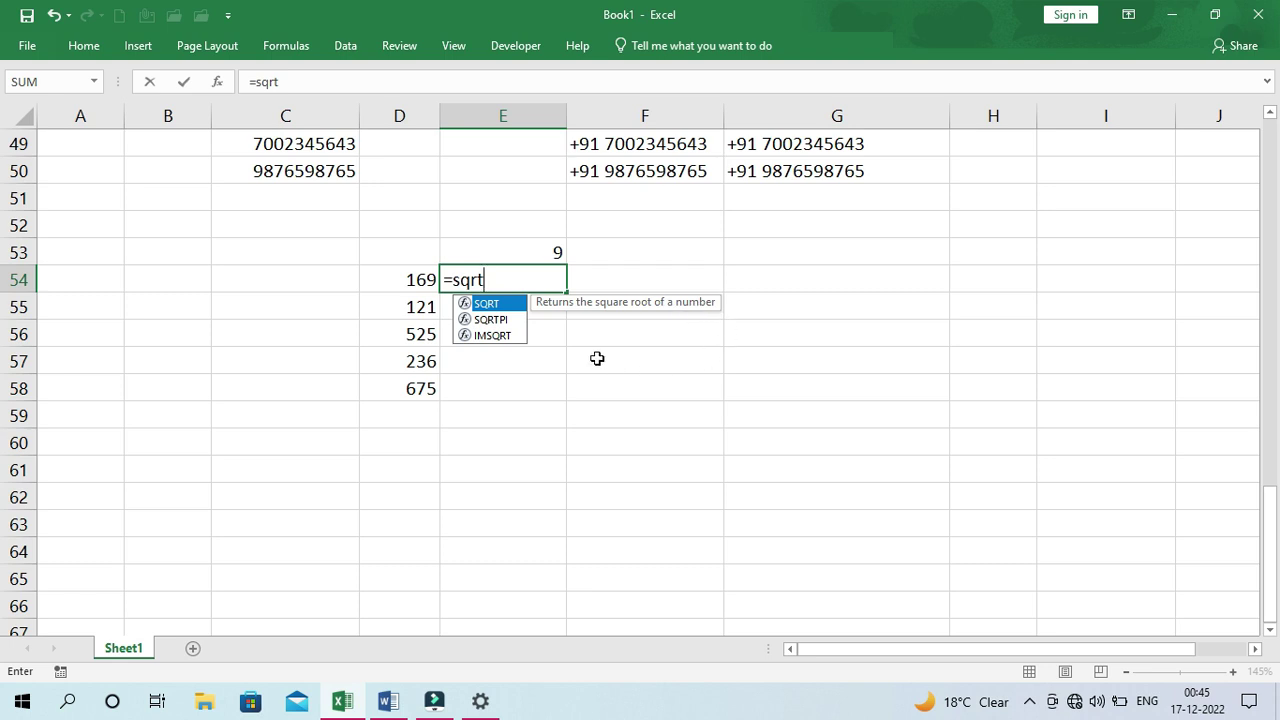
type("(")
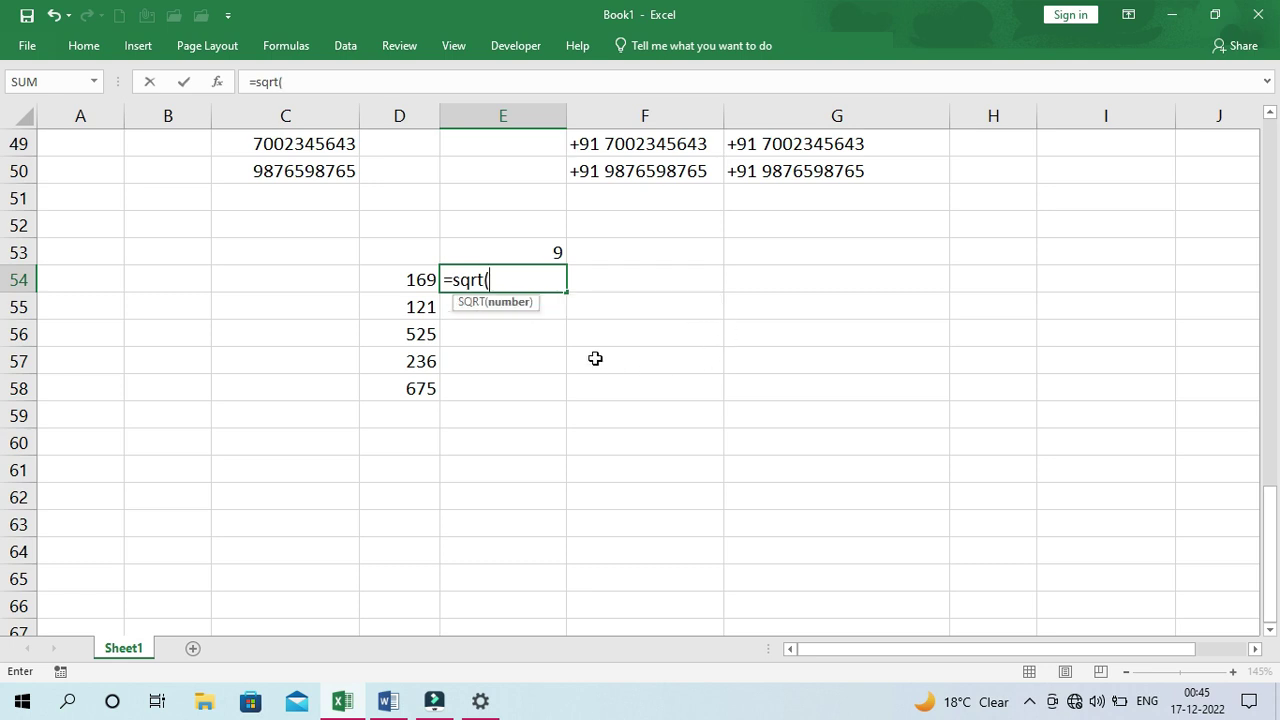
left_click(395, 278)
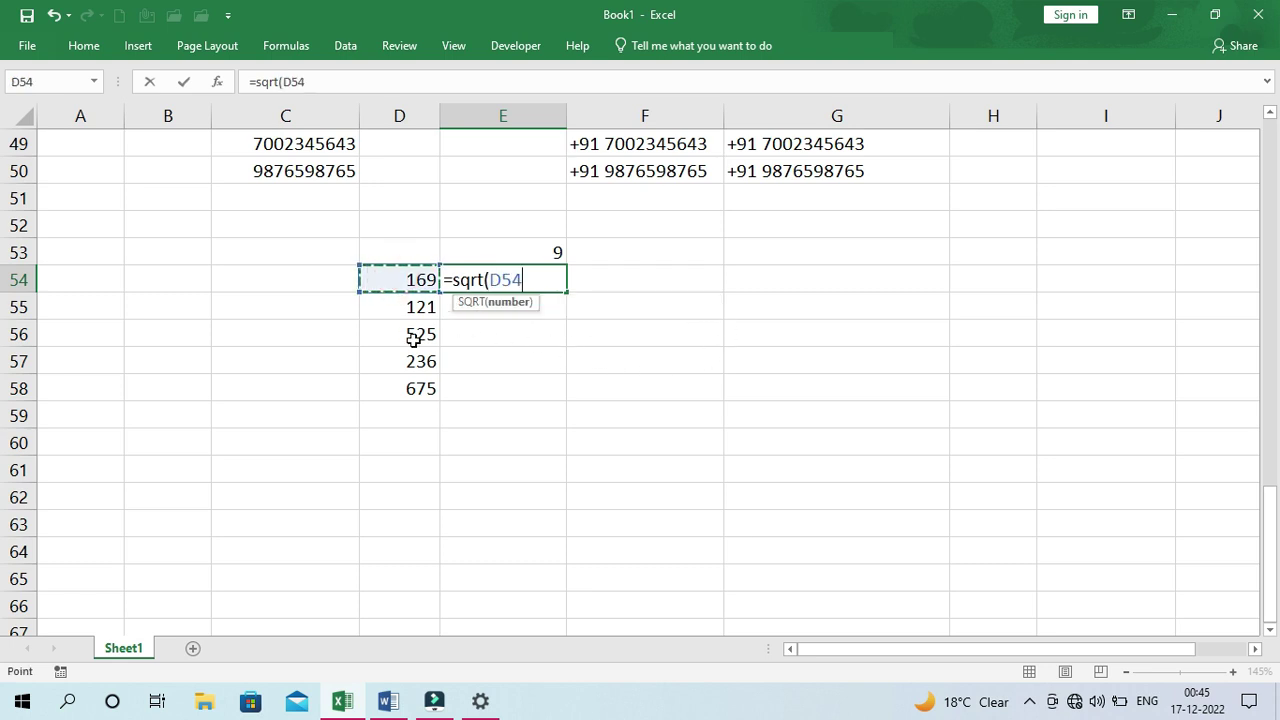
type(")")
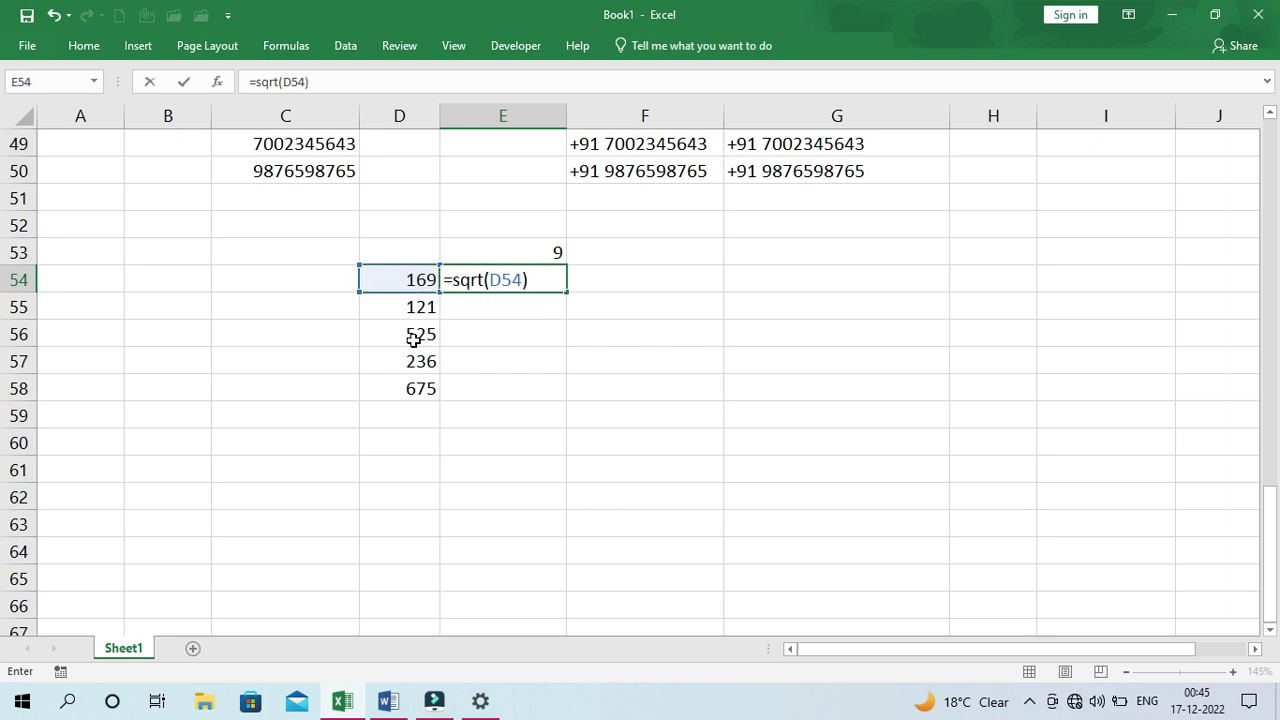
key("Return")
left_click(531, 280)
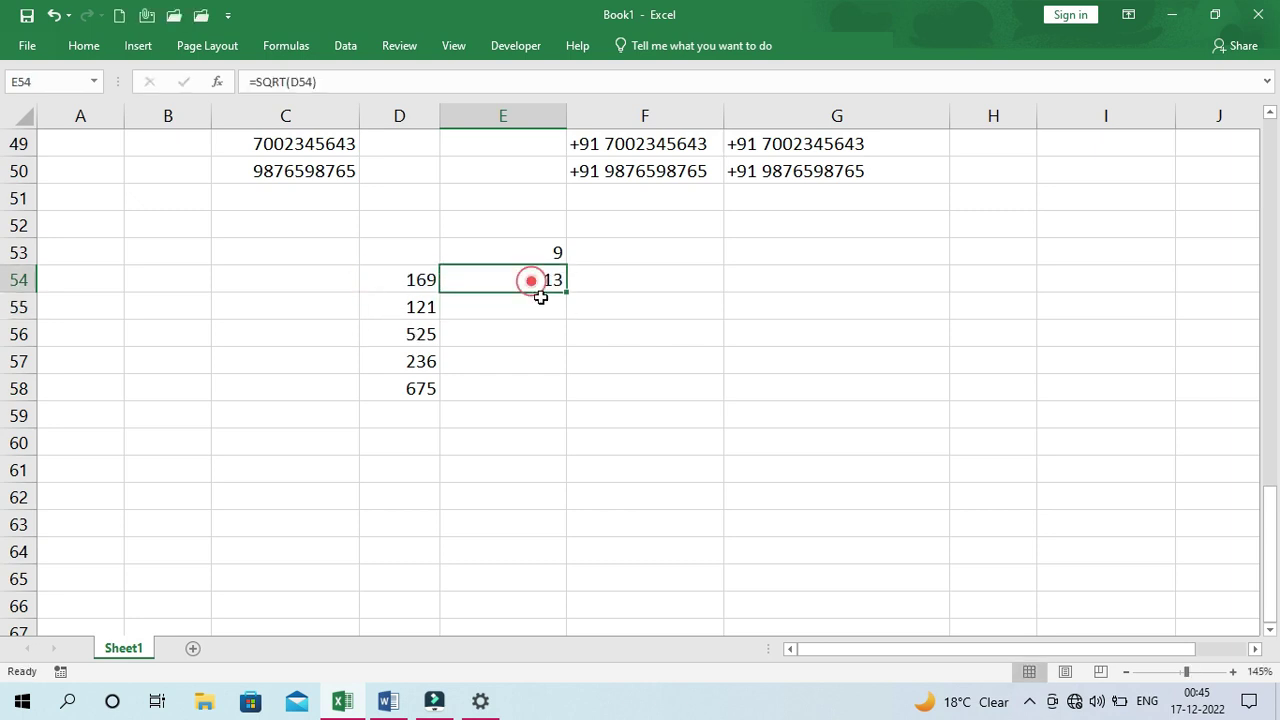
left_click_drag(567, 292, 568, 396)
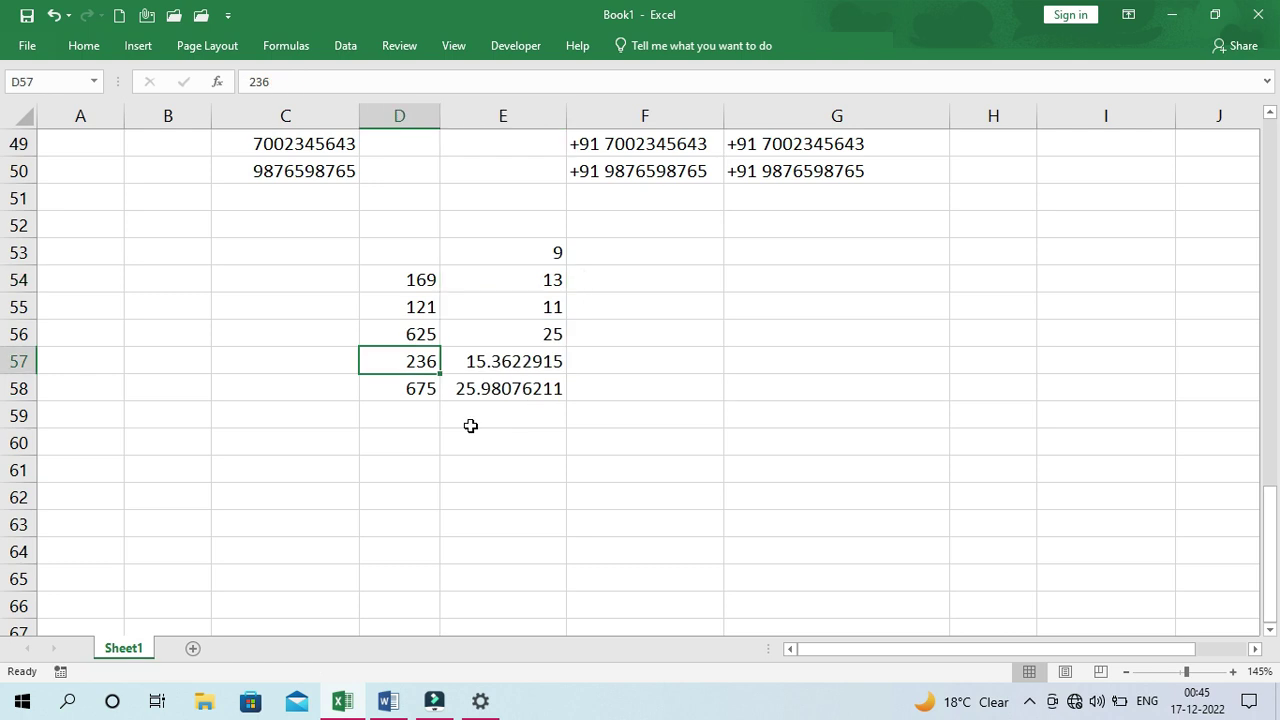
left_click(341, 701)
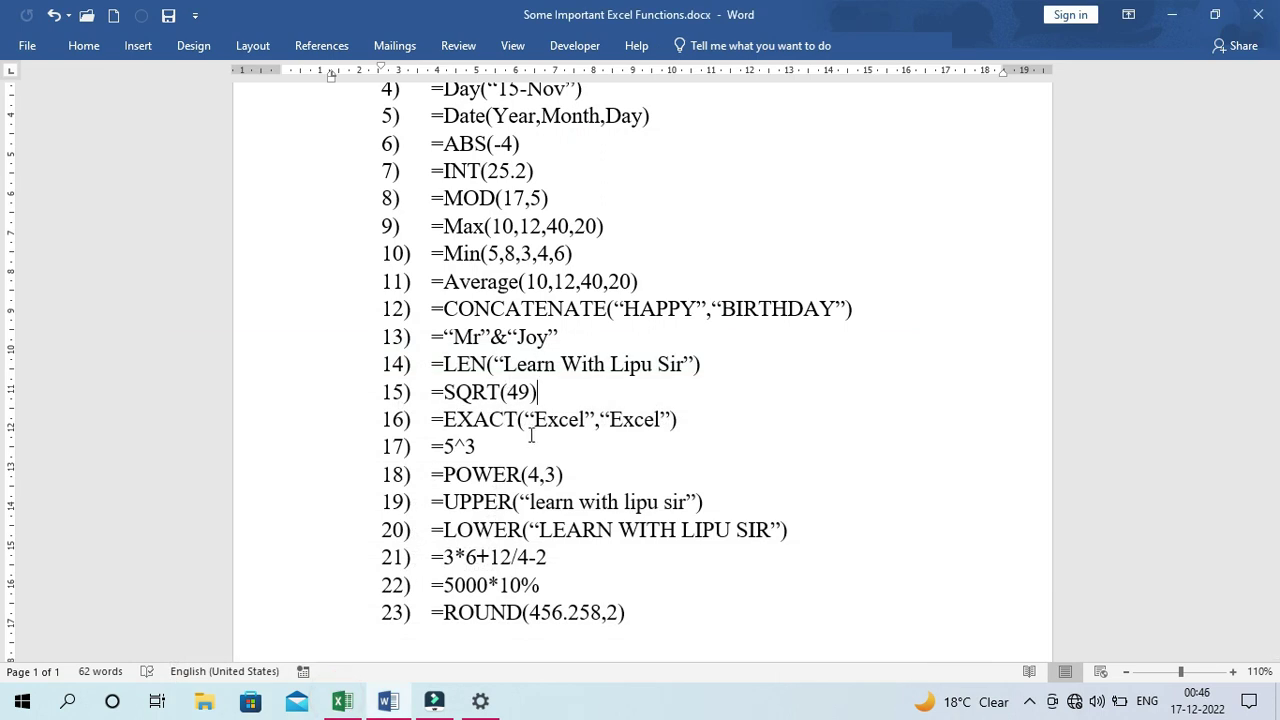
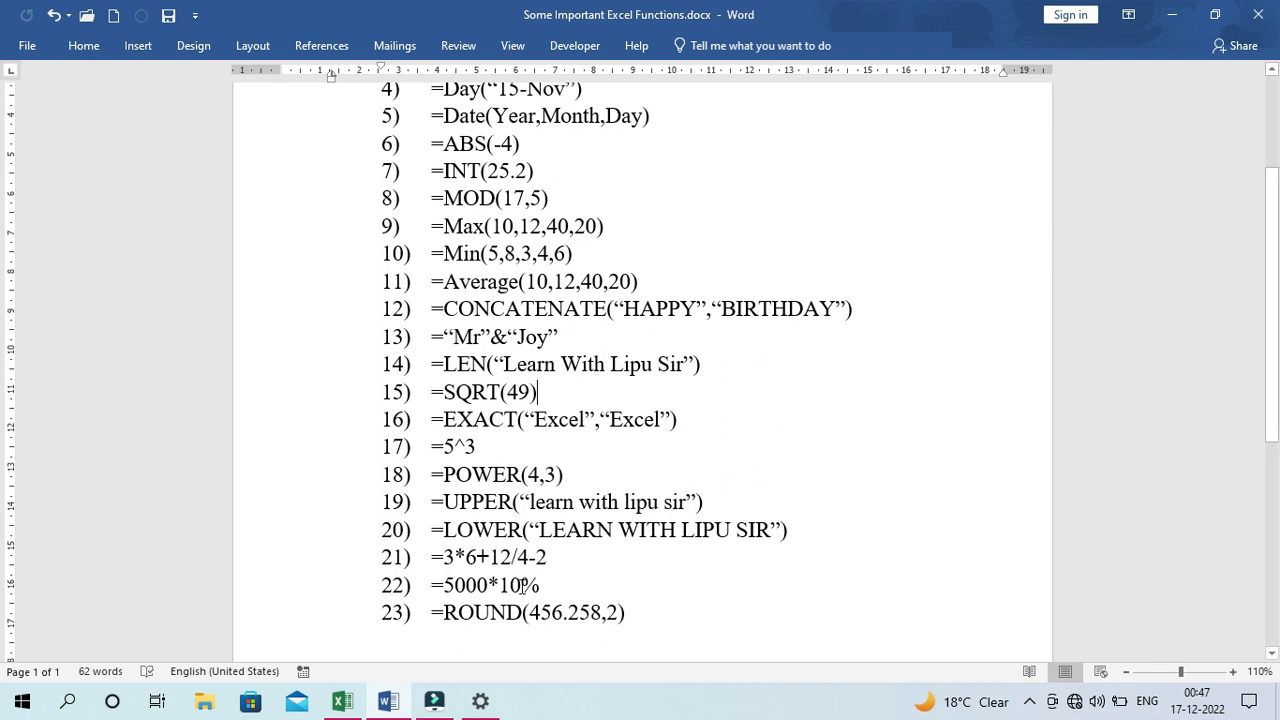
Switch from the Word function list back to the Book1 workbook and scroll up
key("alt+Tab")
scroll(521, 294, "up", 1)
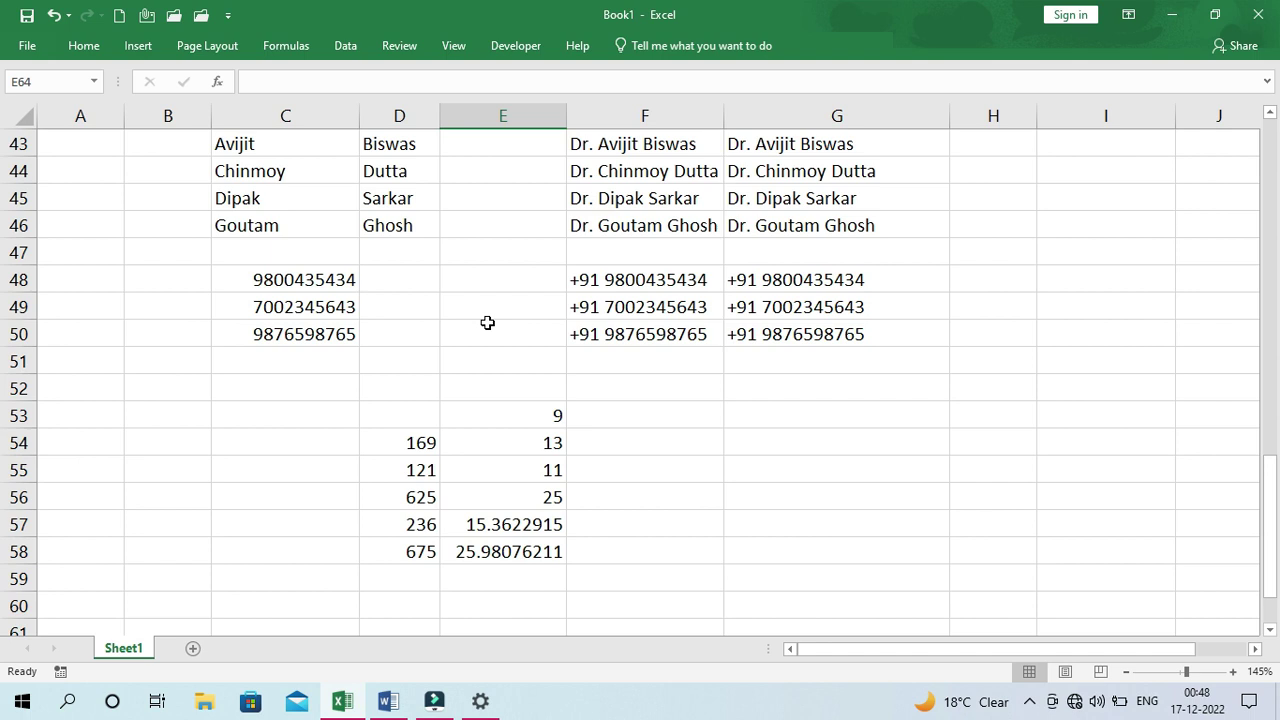
Paste the five numbers into E63:E67, changing one digit in E64 and E66 to 6
left_click_drag(310, 276, 312, 334)
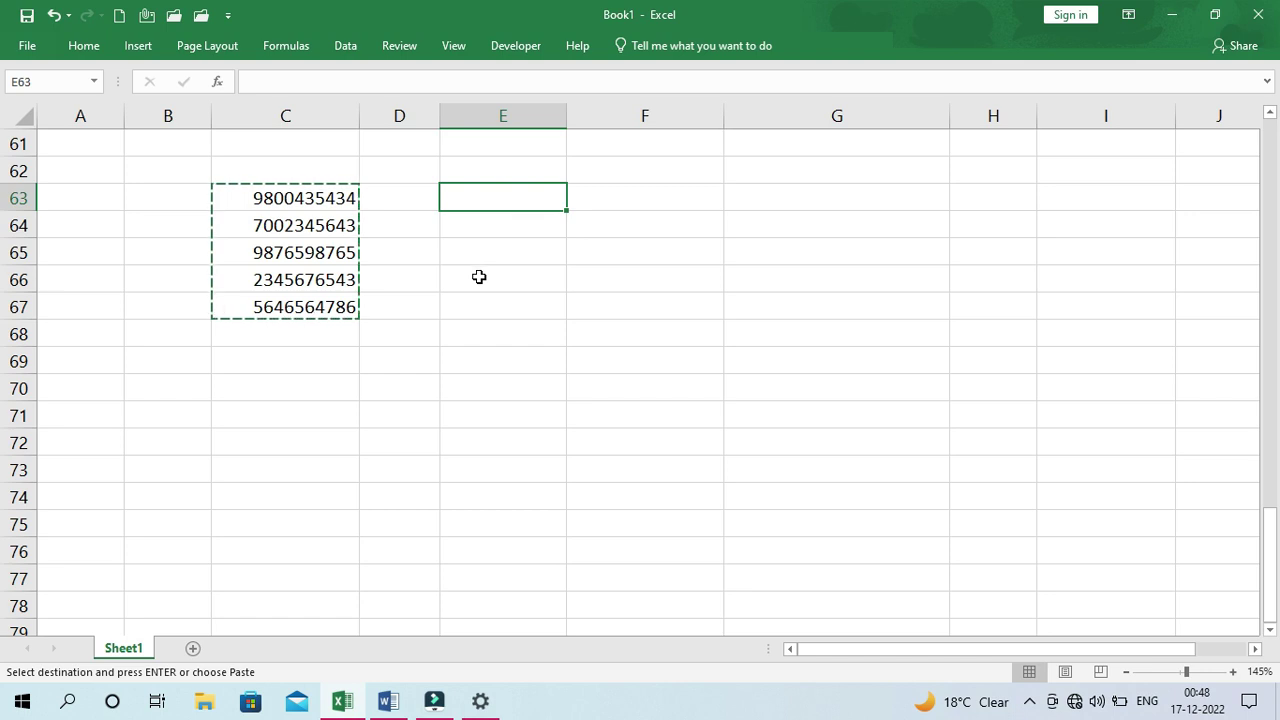
key("ctrl+v")
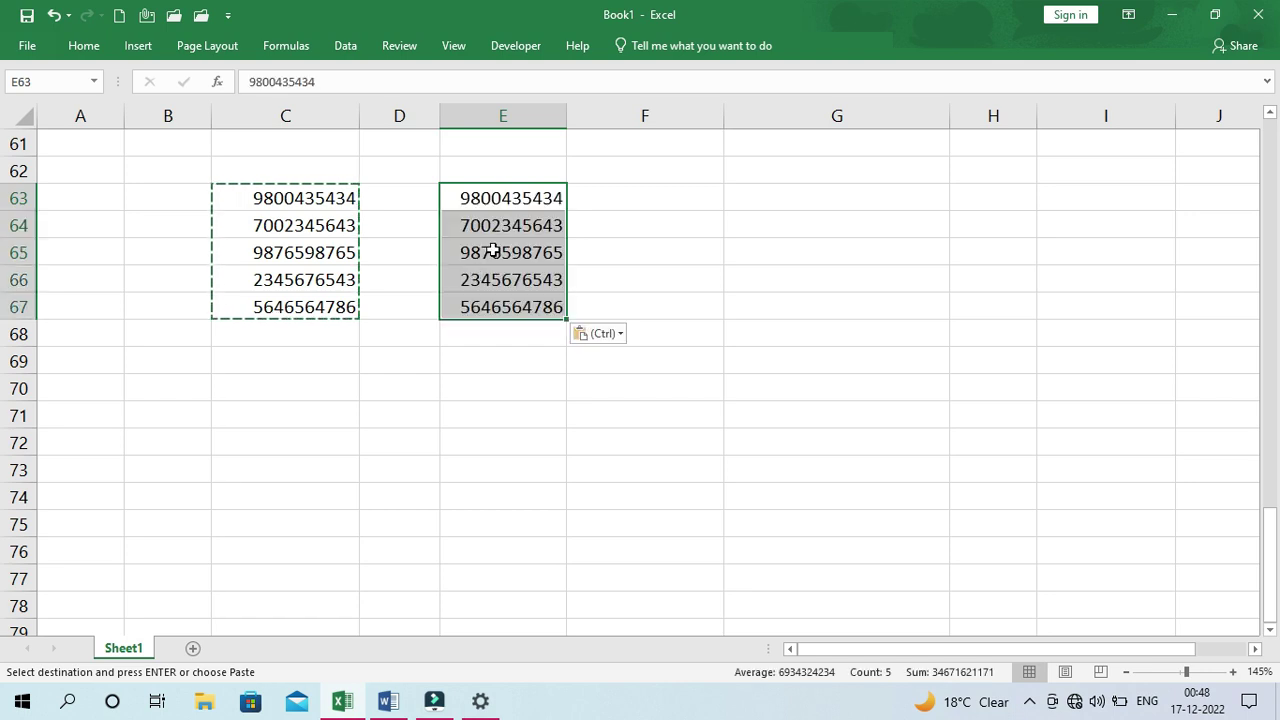
double_click(511, 224)
key("BackSpace")
type("6")
left_click(501, 281)
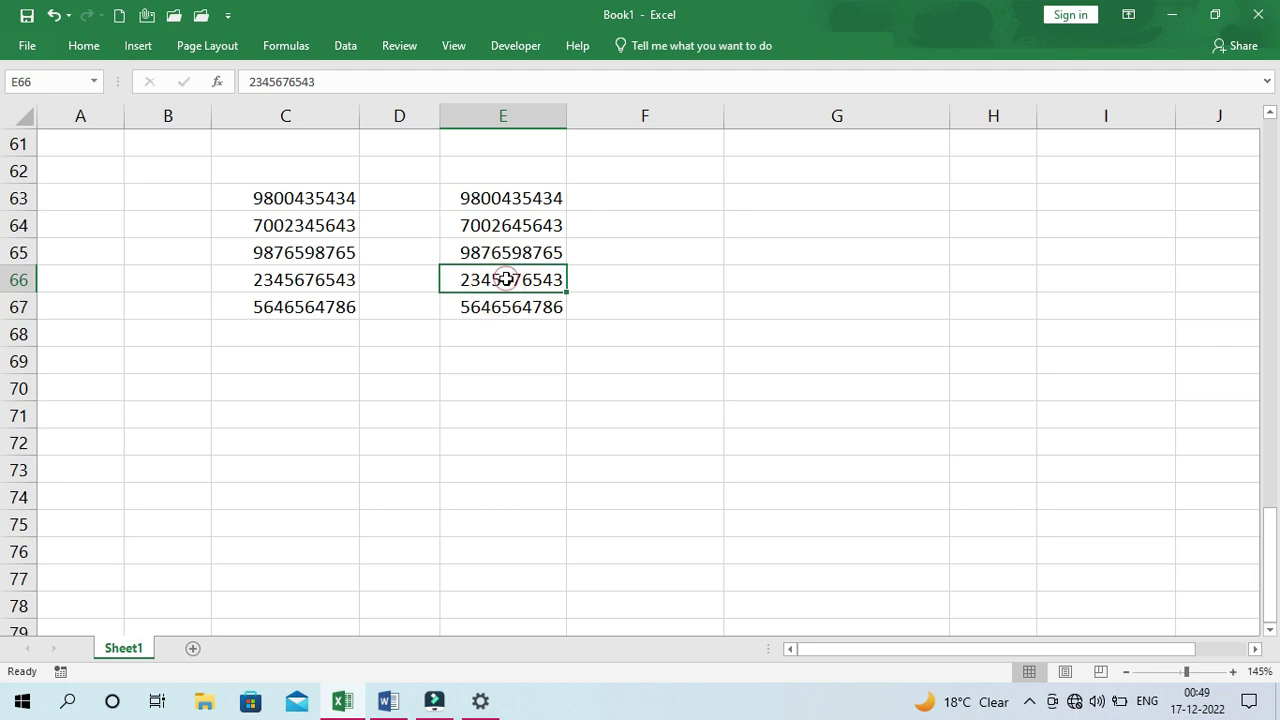
double_click(505, 279)
key("BackSpace")
type("6")
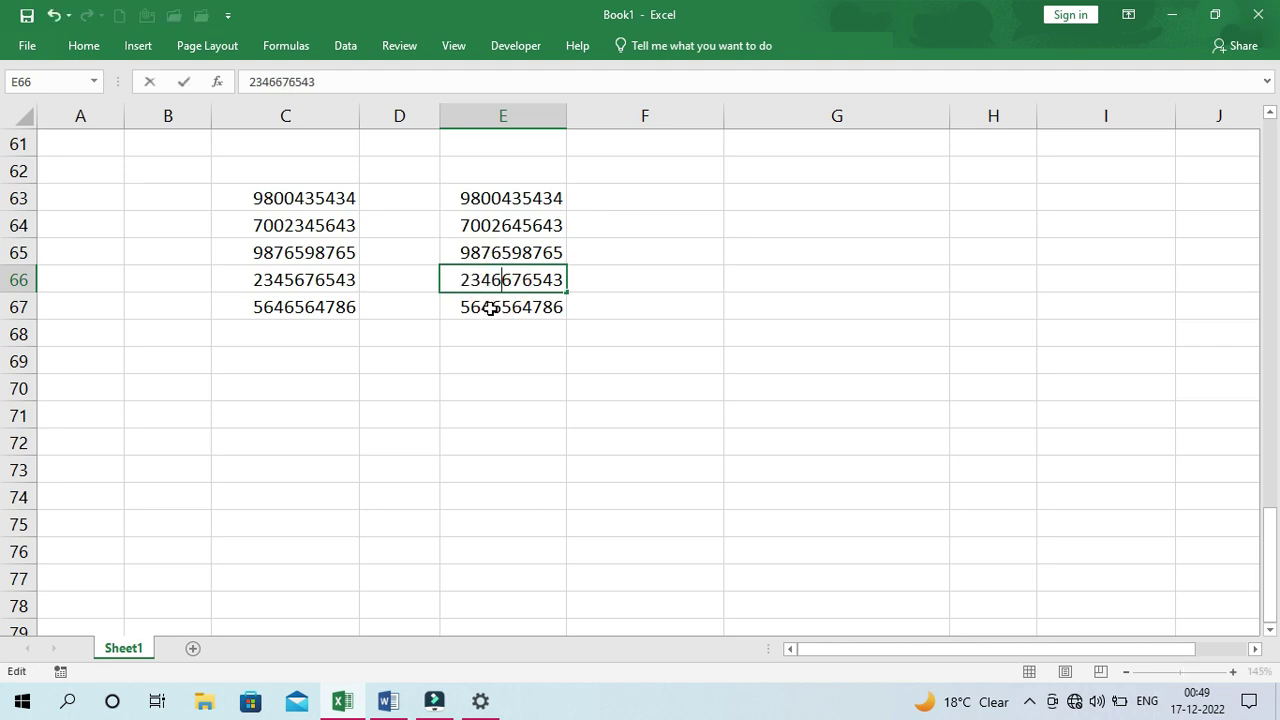
left_click(573, 338)
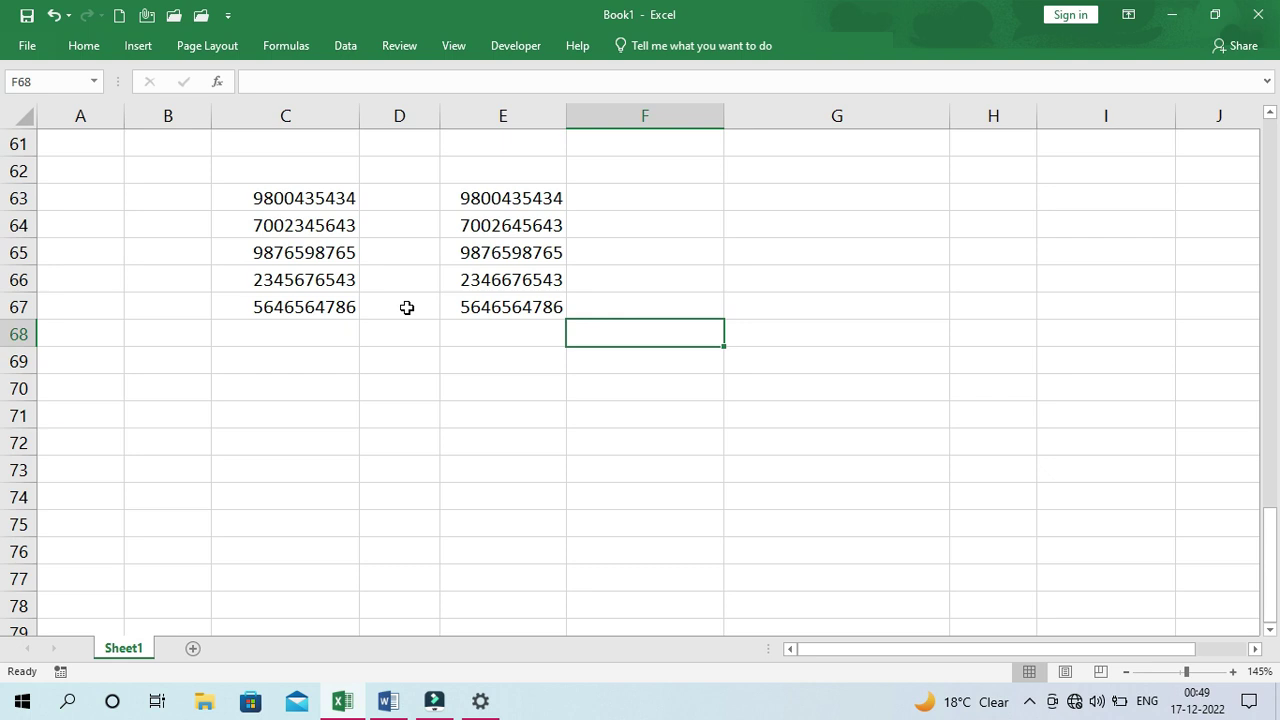
Select the original C63:C66 numbers and the edited E cells to compare them
left_click_drag(323, 205, 309, 318)
left_click(309, 331)
left_click_drag(494, 280, 493, 313)
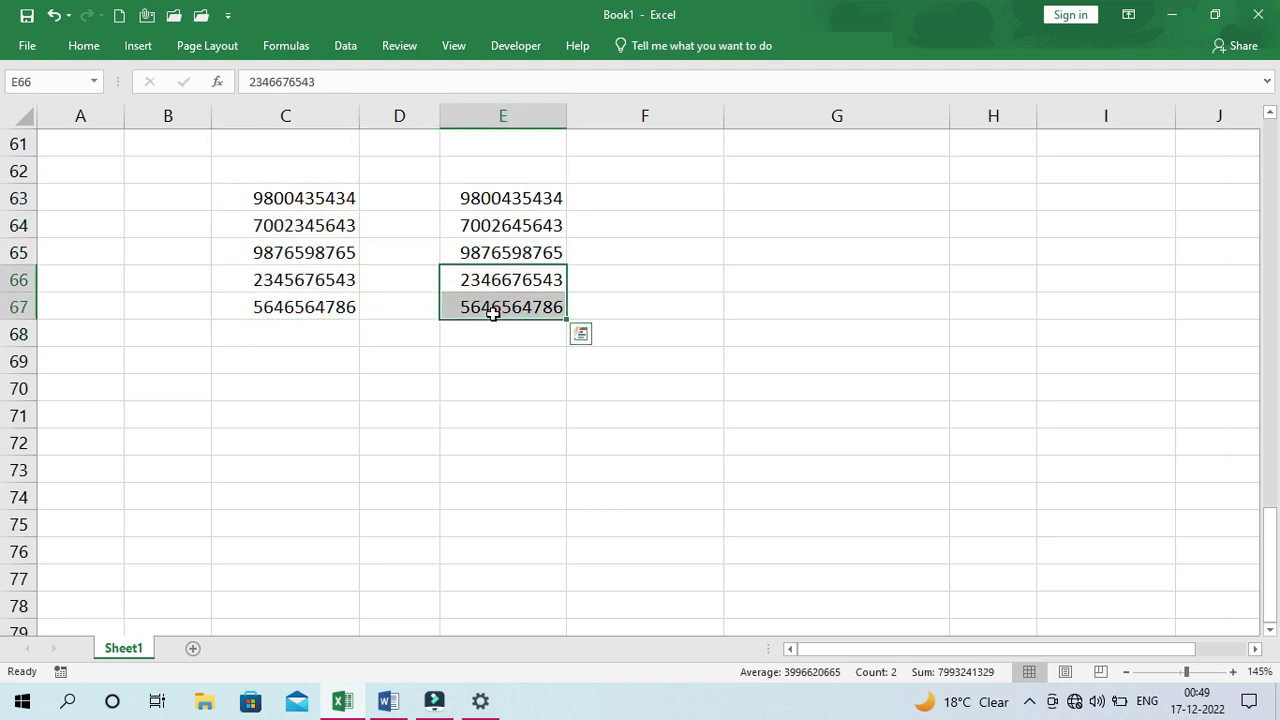
left_click(636, 202)
Enter =EXACT(C63,E63) in F63 and fill it down to F67
type("=")
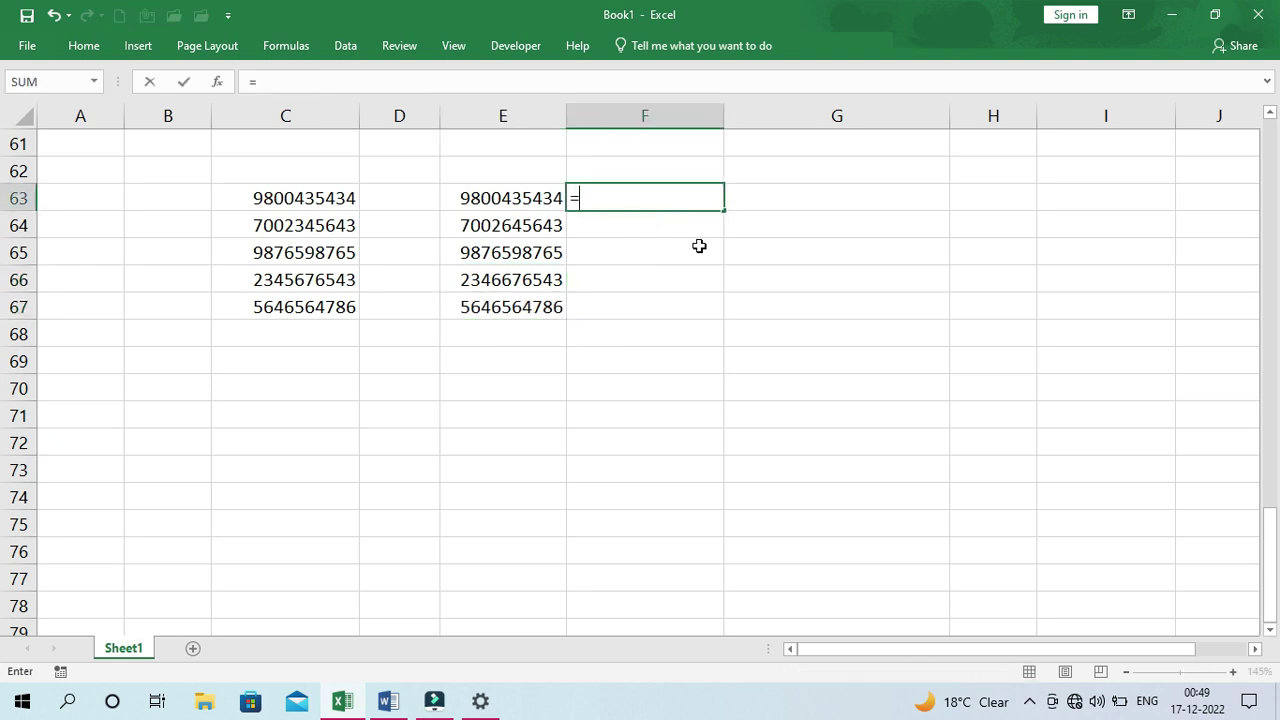
type("exa")
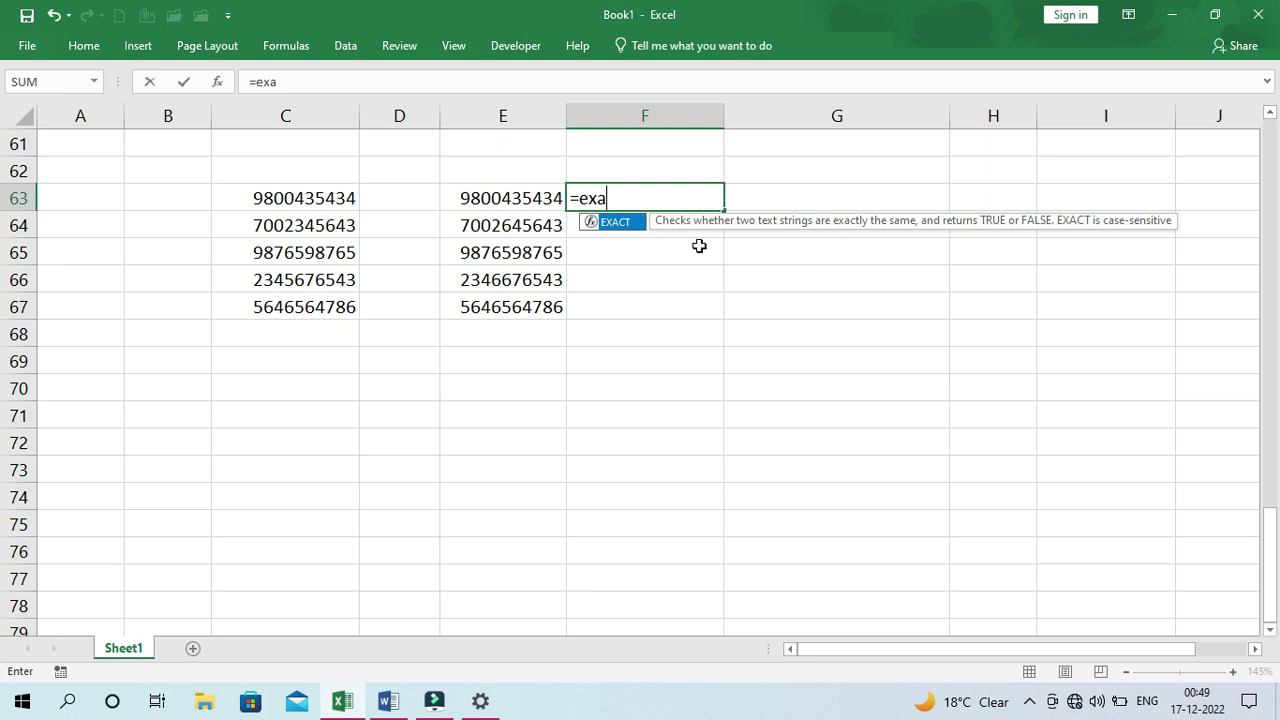
key("Tab")
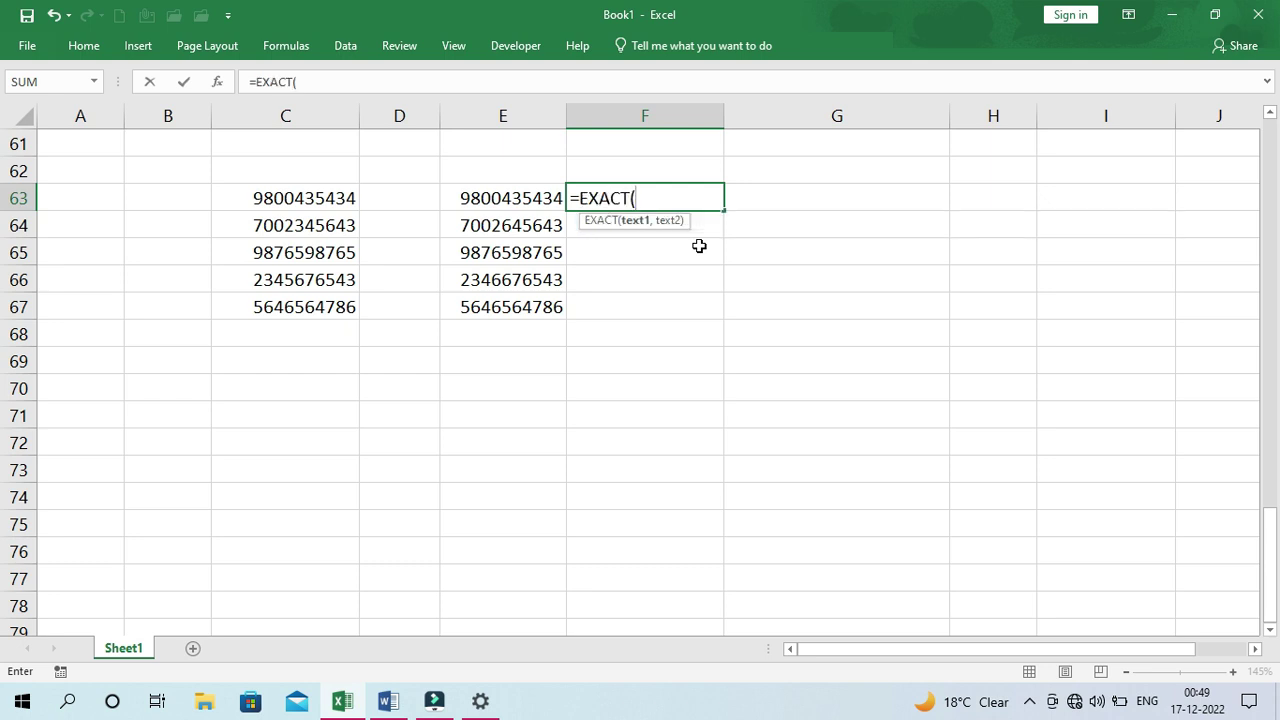
left_click(284, 198)
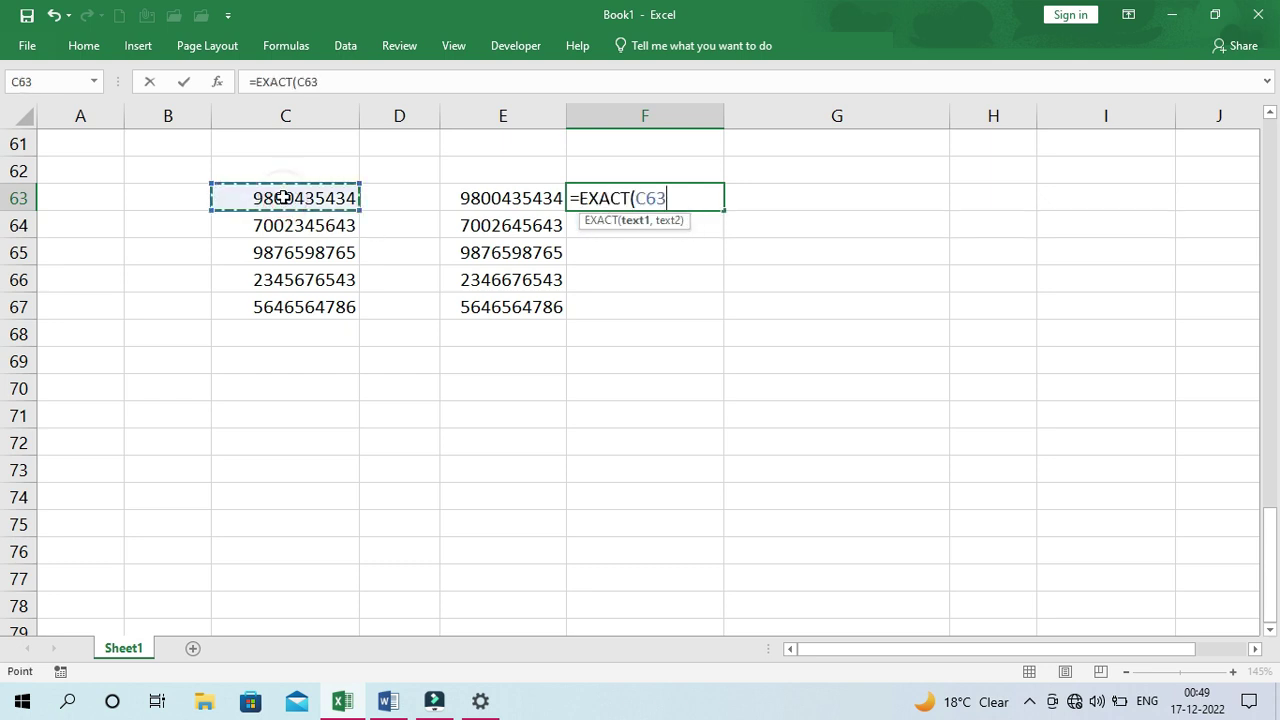
type(",")
left_click(493, 197)
type(")")
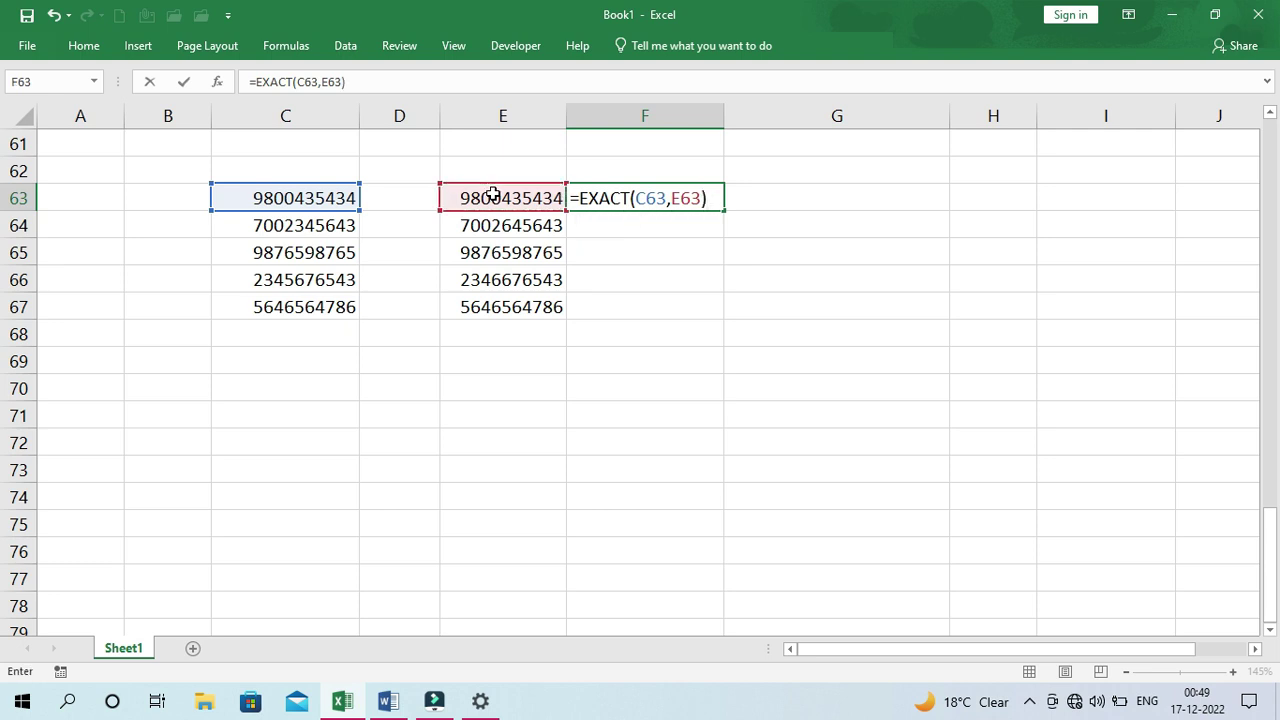
key("Return")
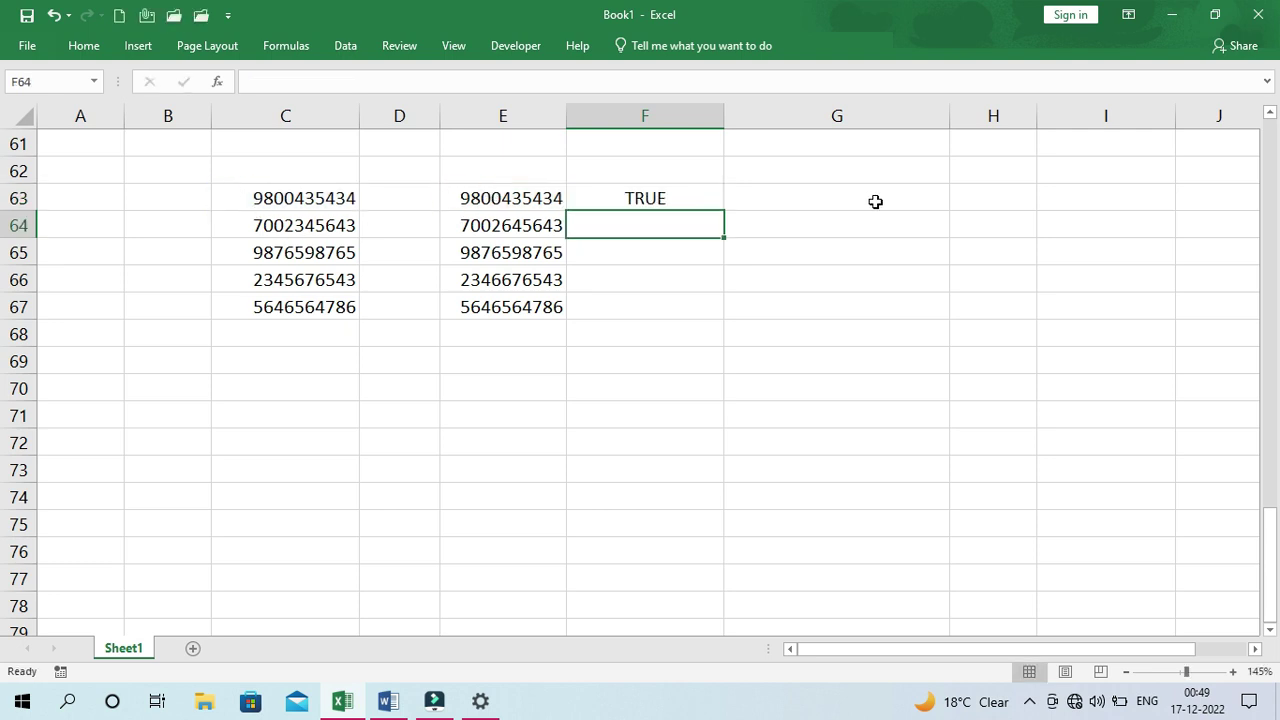
left_click(674, 200)
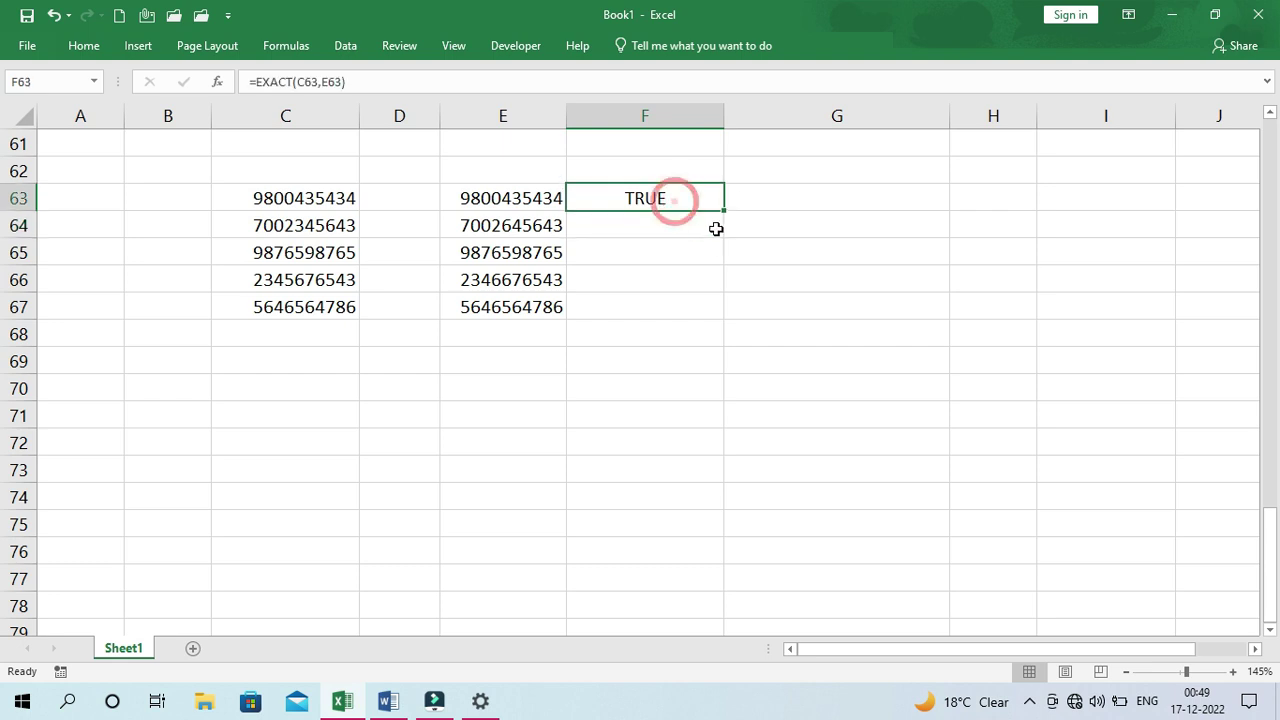
left_click_drag(723, 210, 716, 316)
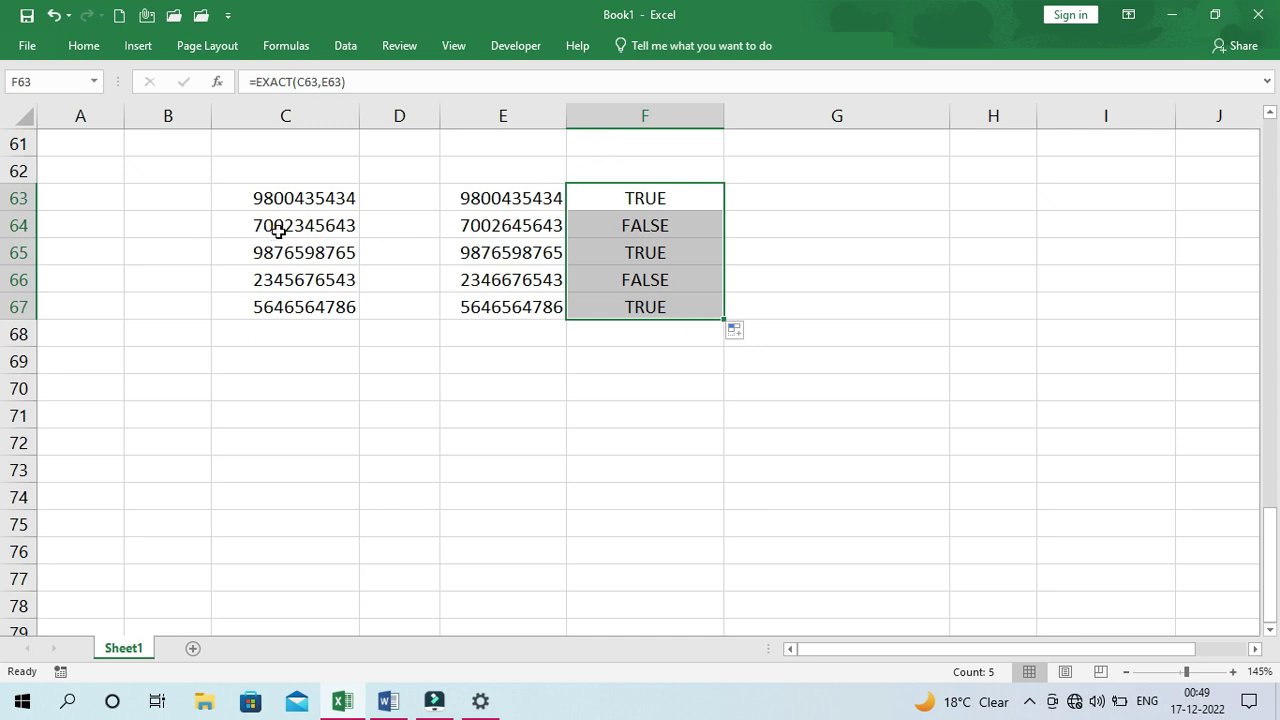
Restore the 3 in E64 so it matches column C, then check the Word list
left_click(505, 227)
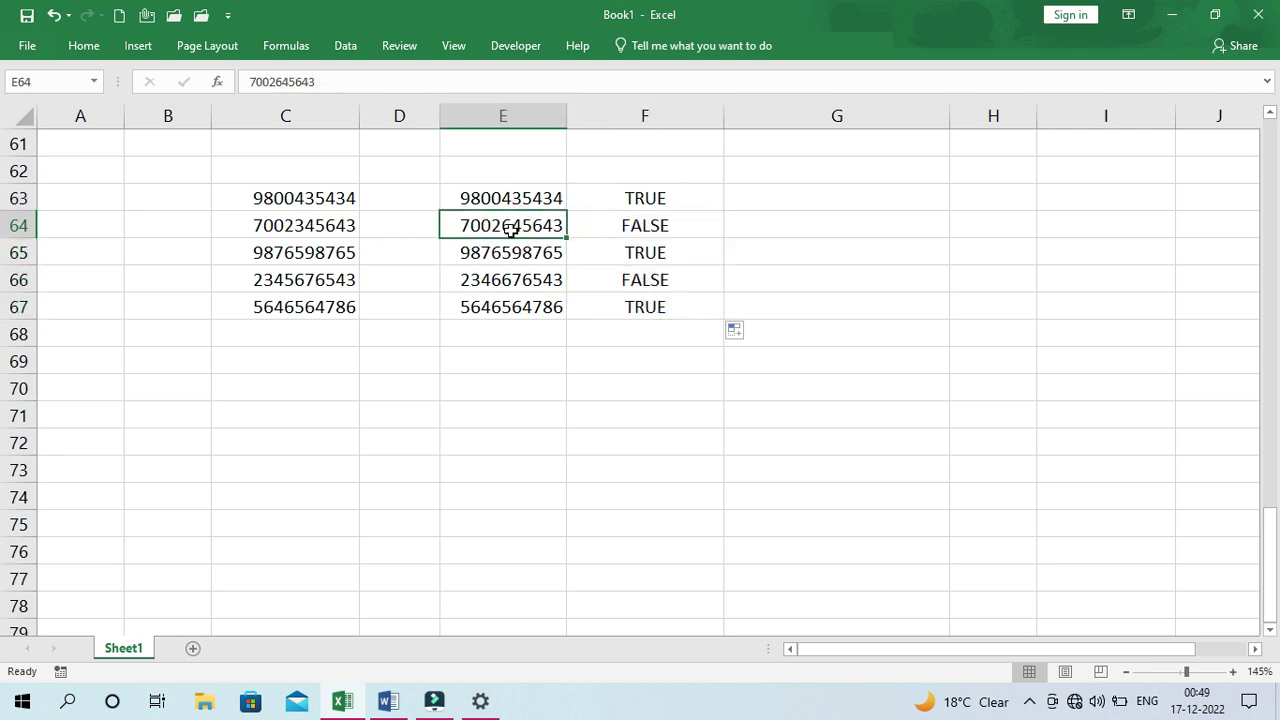
double_click(506, 227)
key("BackSpace")
type("3")
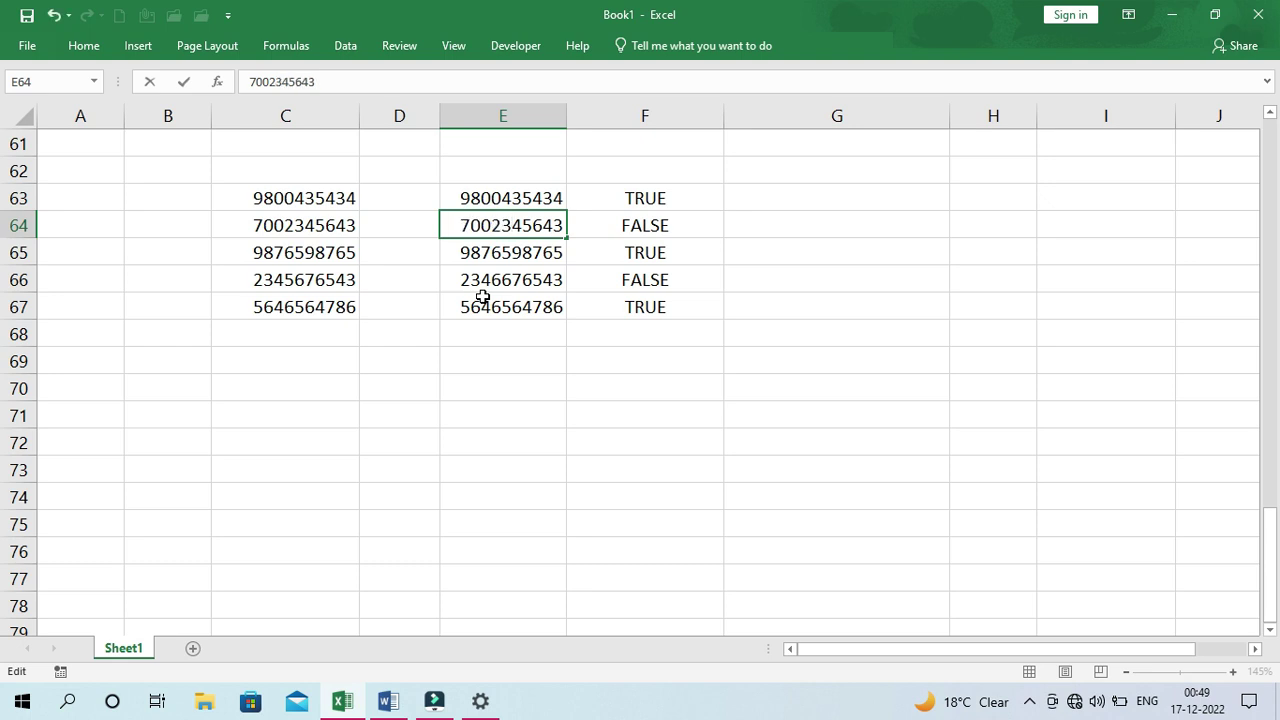
key("Return")
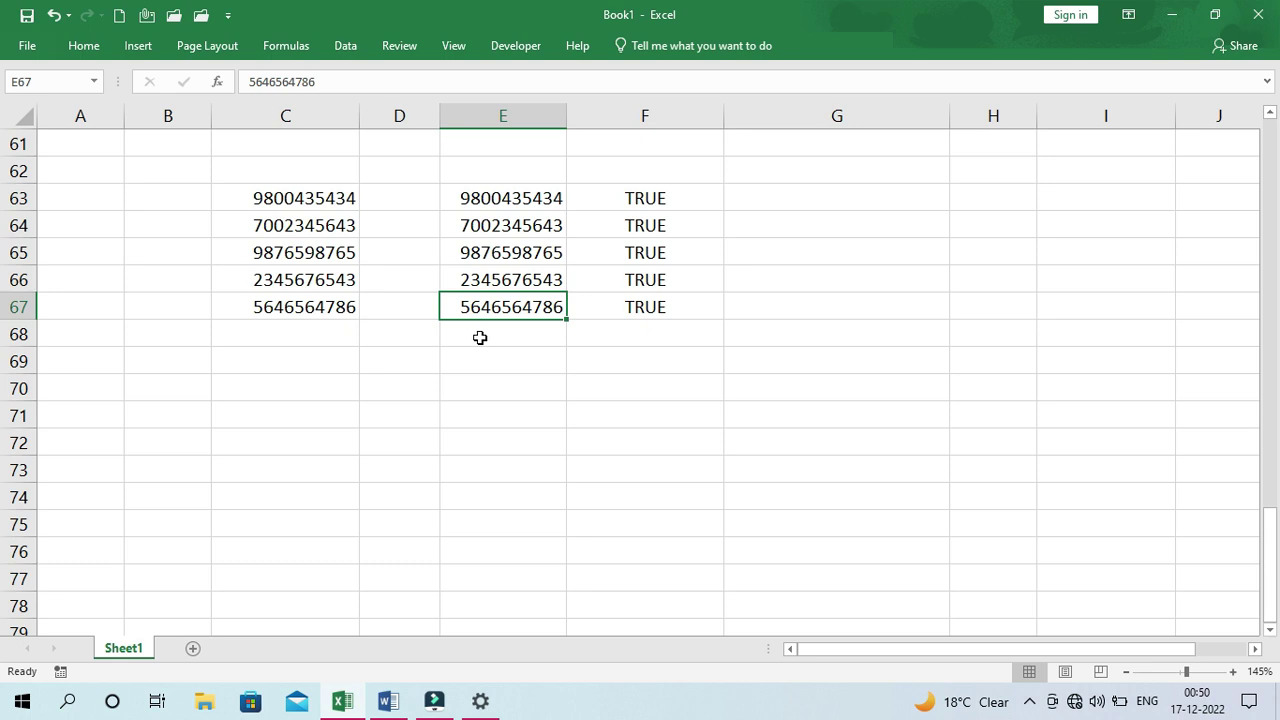
key("alt+Tab")
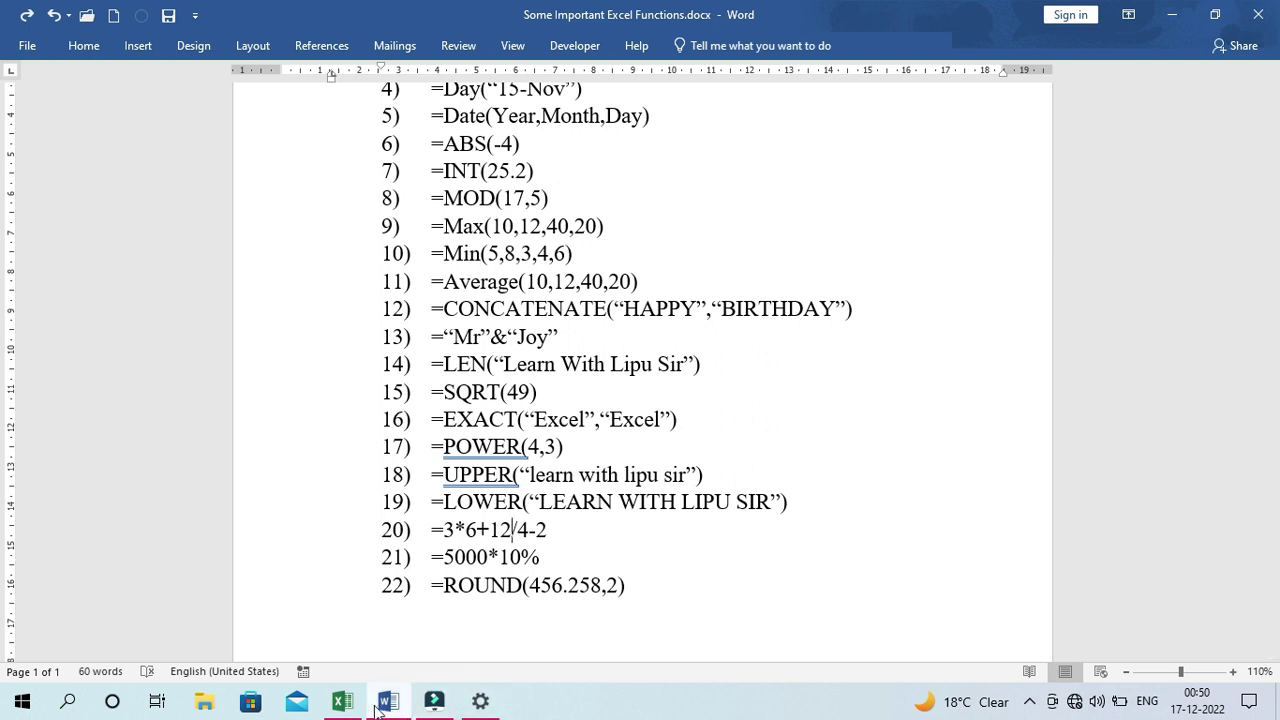
left_click(342, 700)
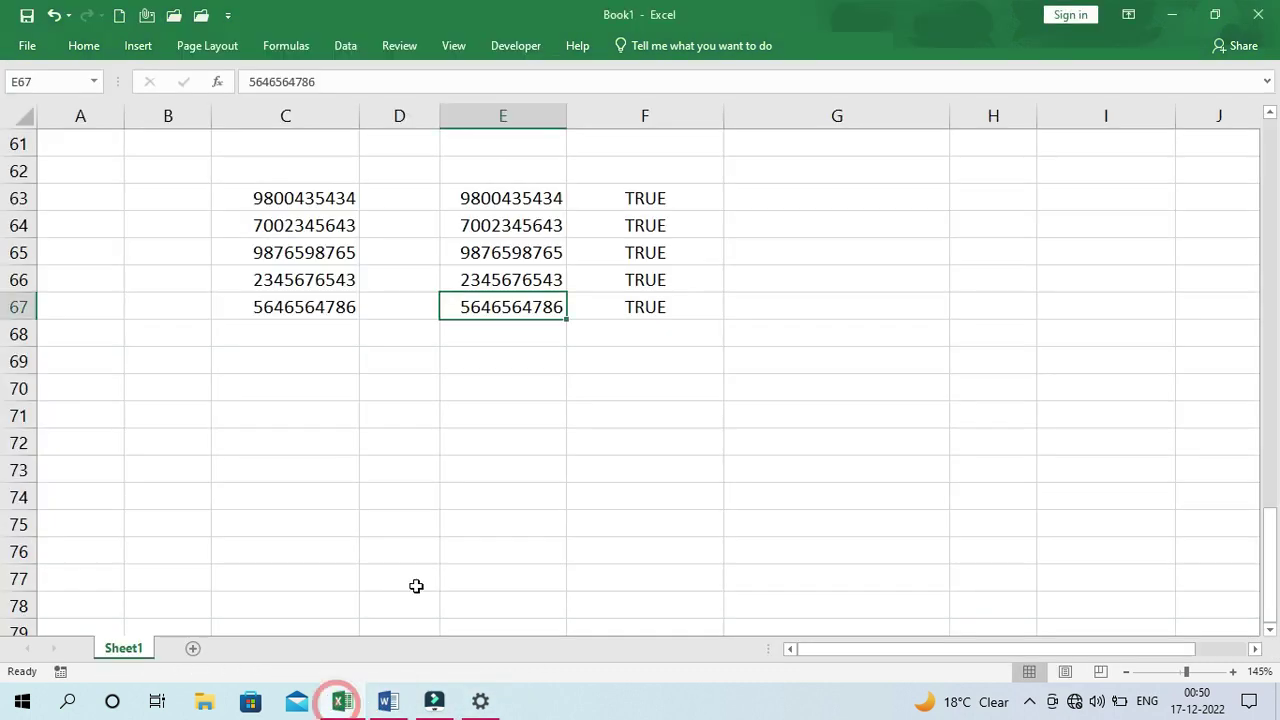
left_click(387, 387)
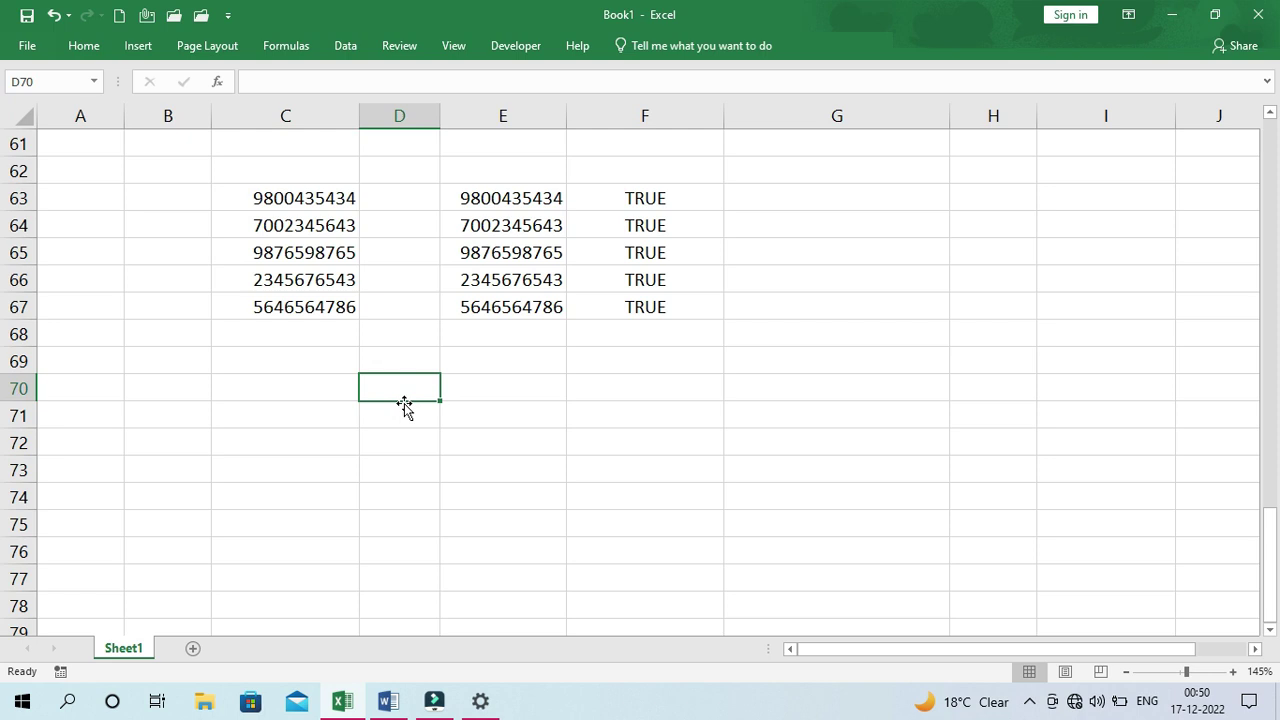
Enter =POWER(3,2) in D70 and =POWER(4,3) in D71, then glance at the Word list
type("=po")
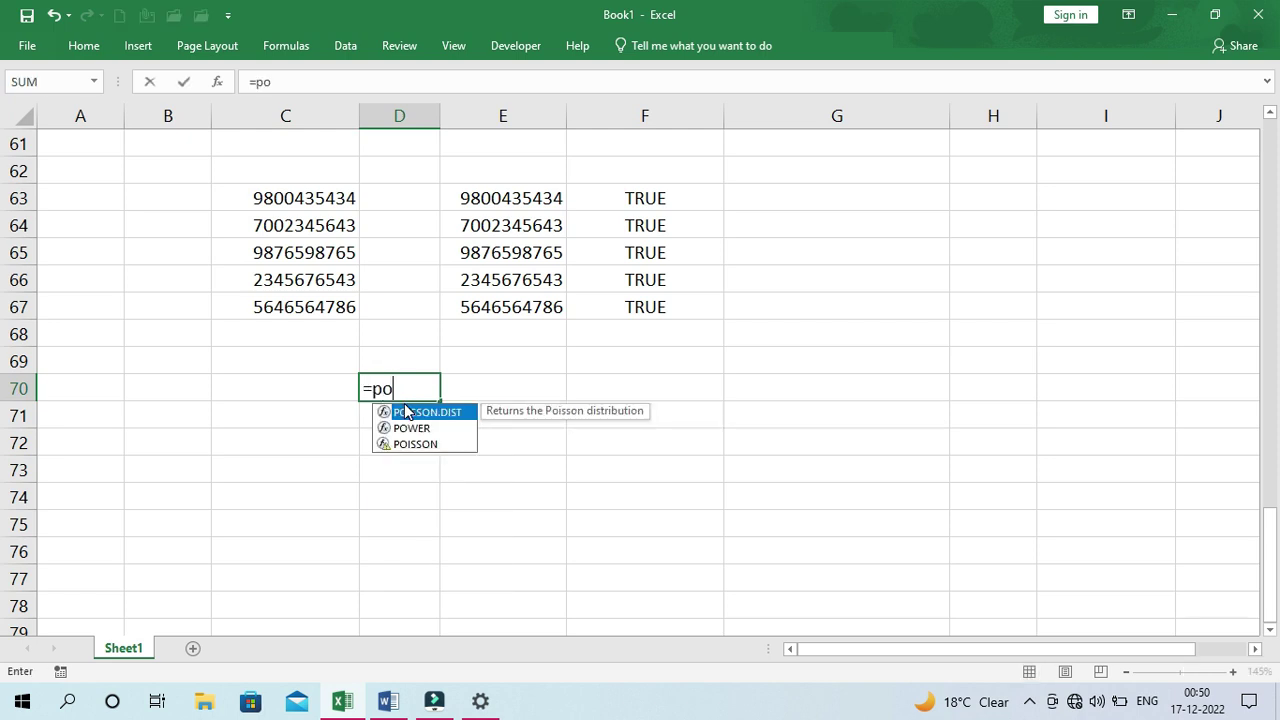
type("wer")
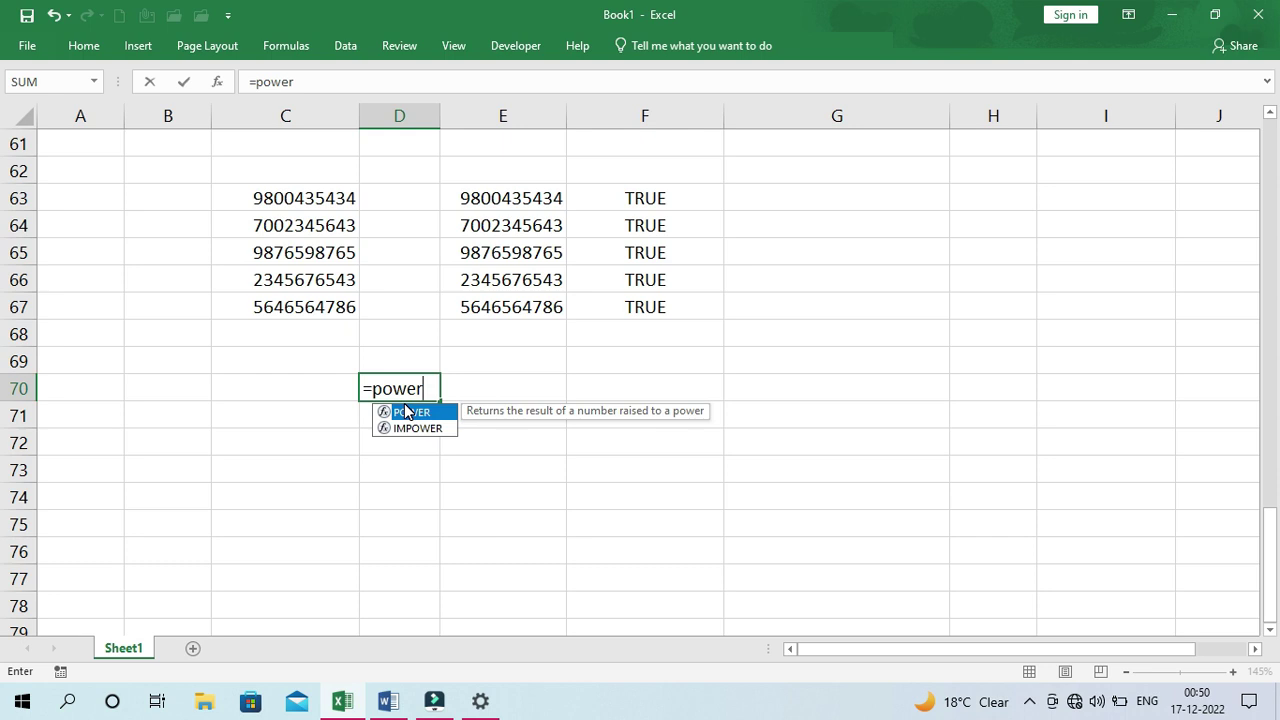
type("(3,2)")
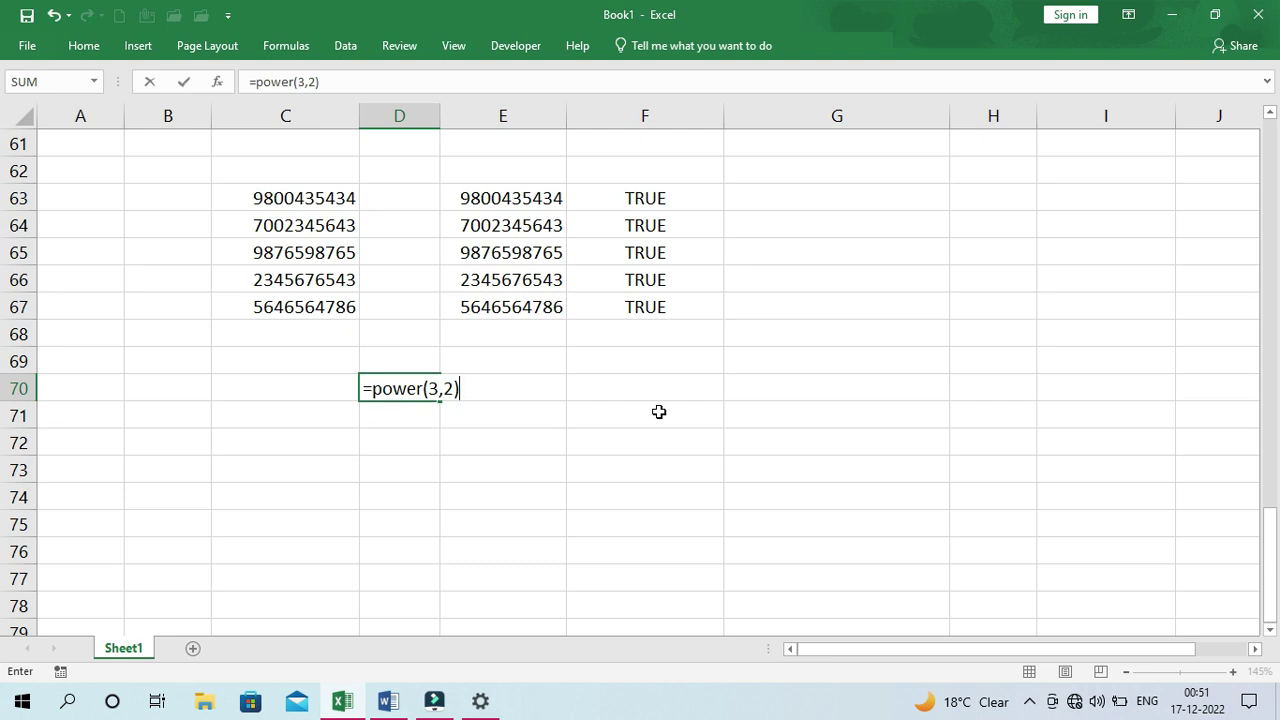
key("Return")
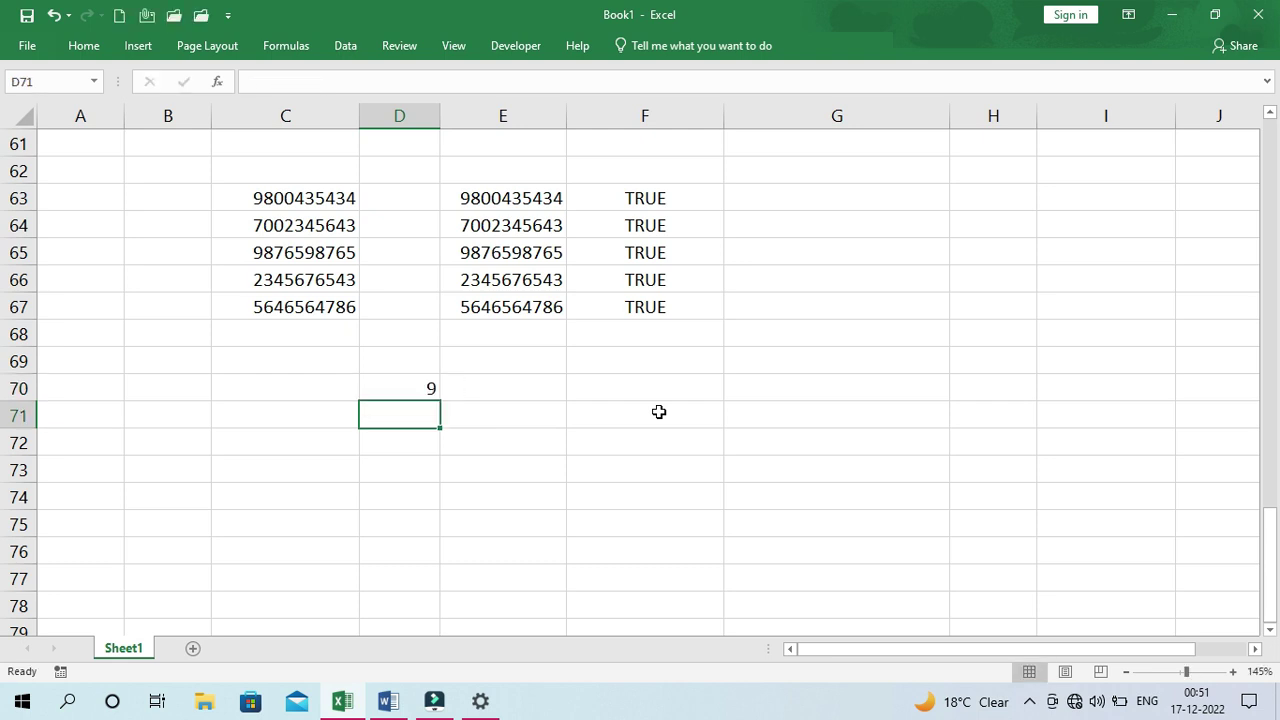
type("=")
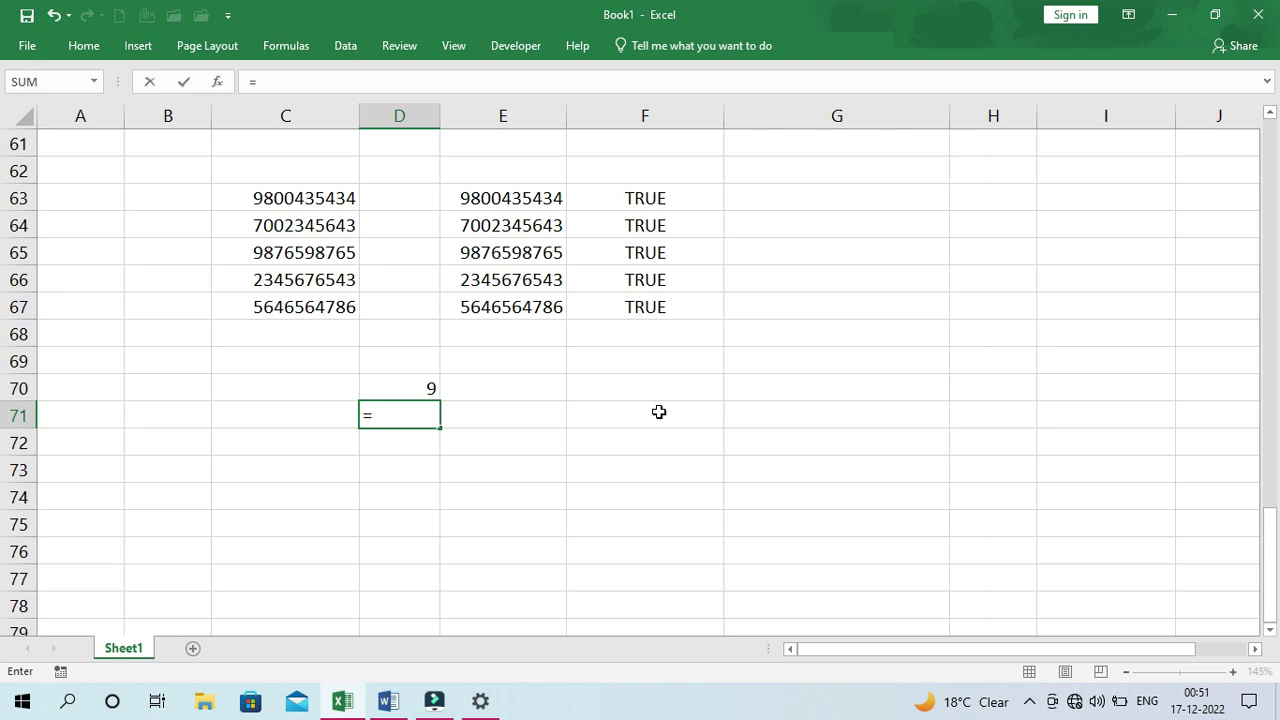
type("power")
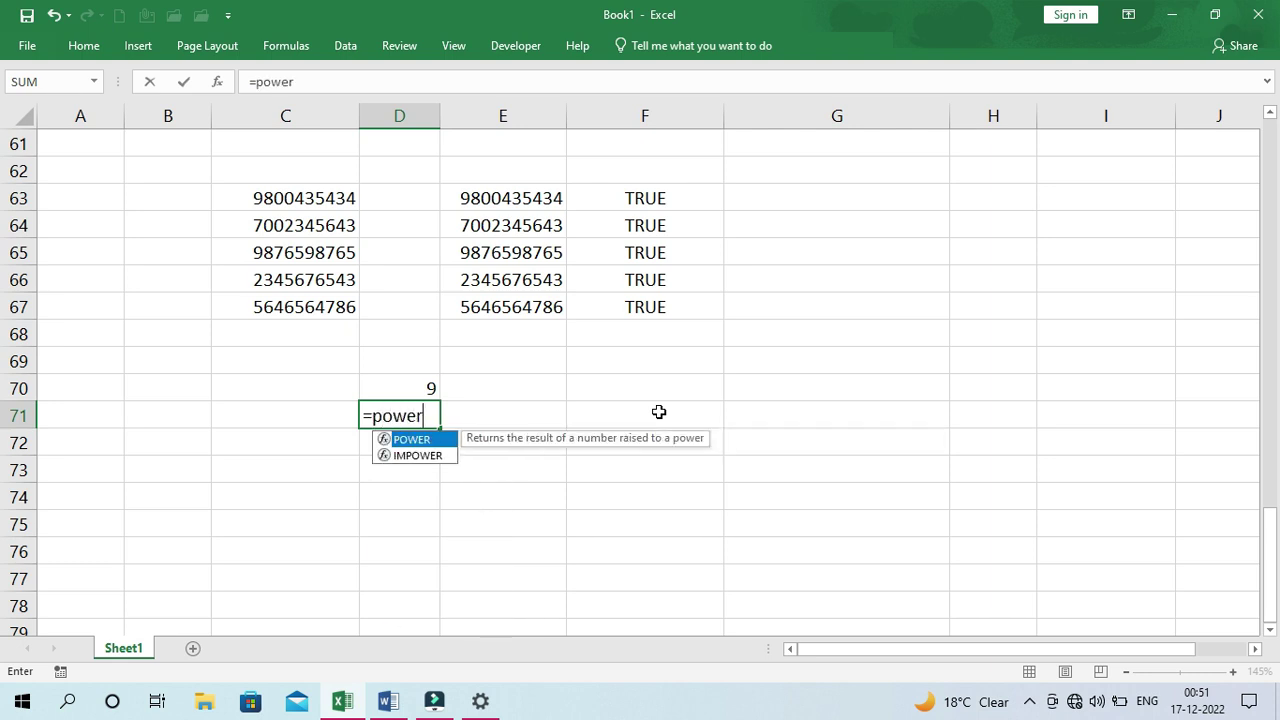
type("(4,3")
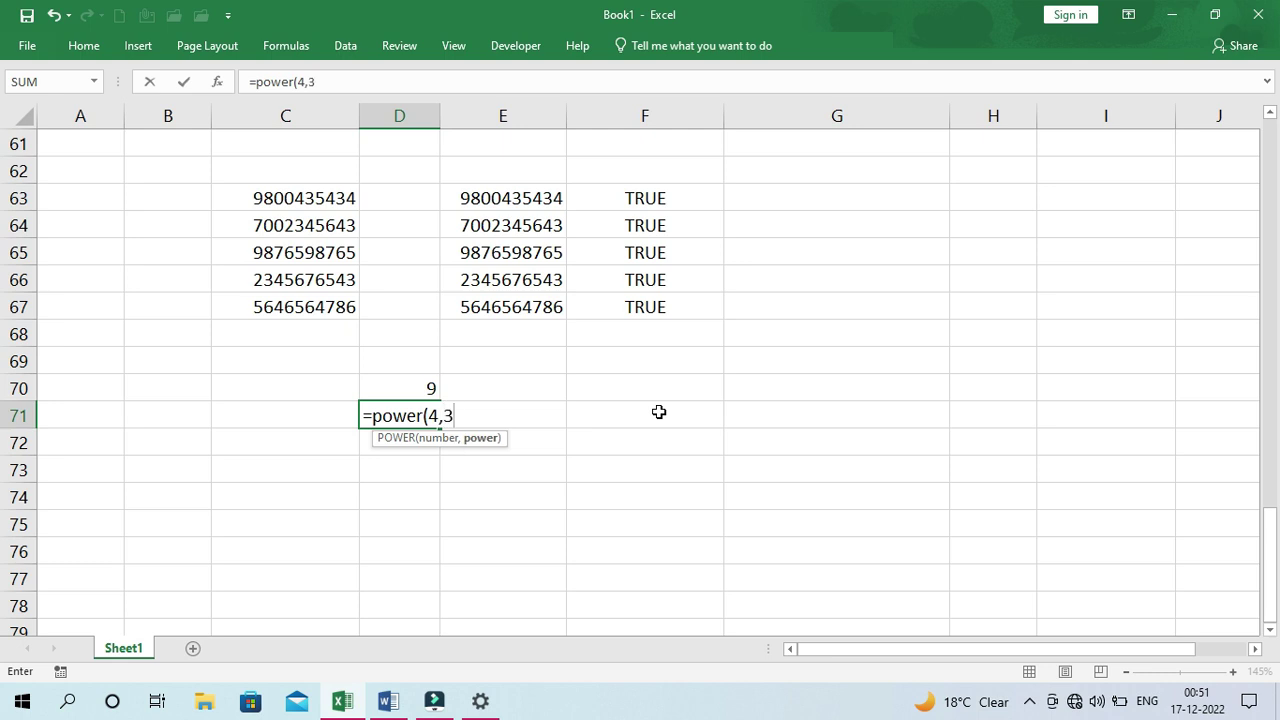
type(")")
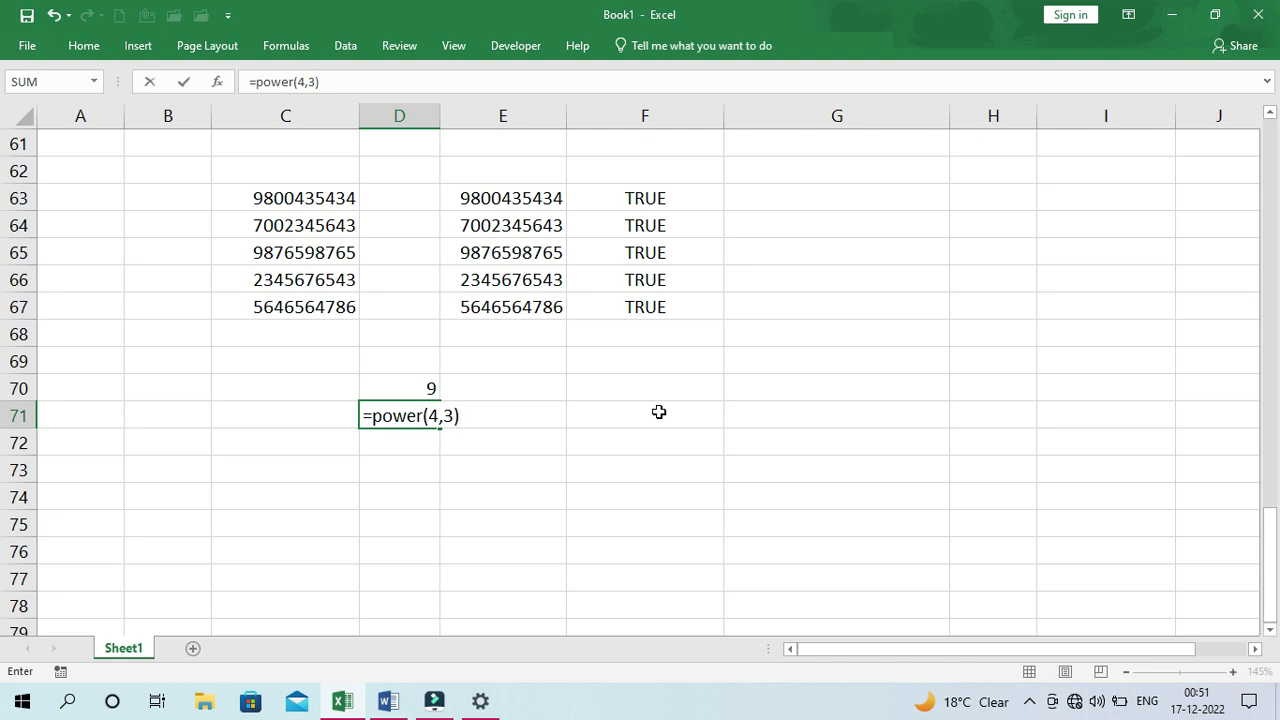
key("Return")
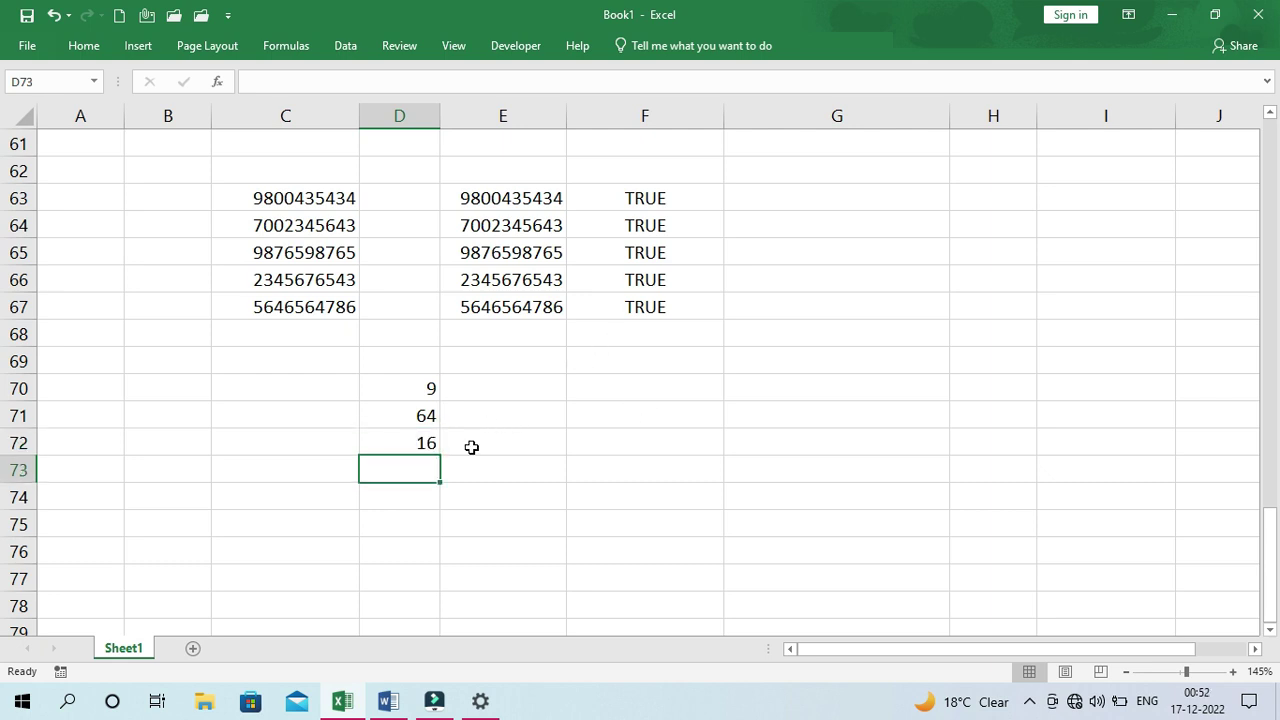
left_click(388, 701)
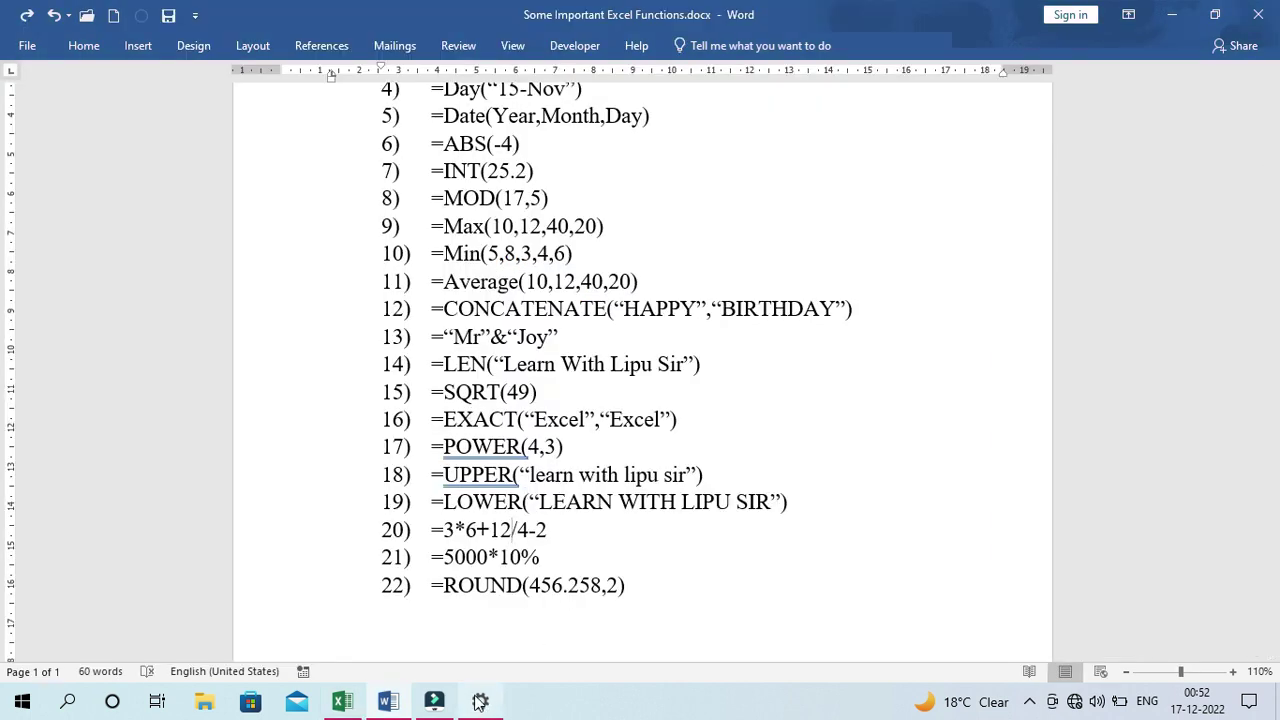
left_click(342, 701)
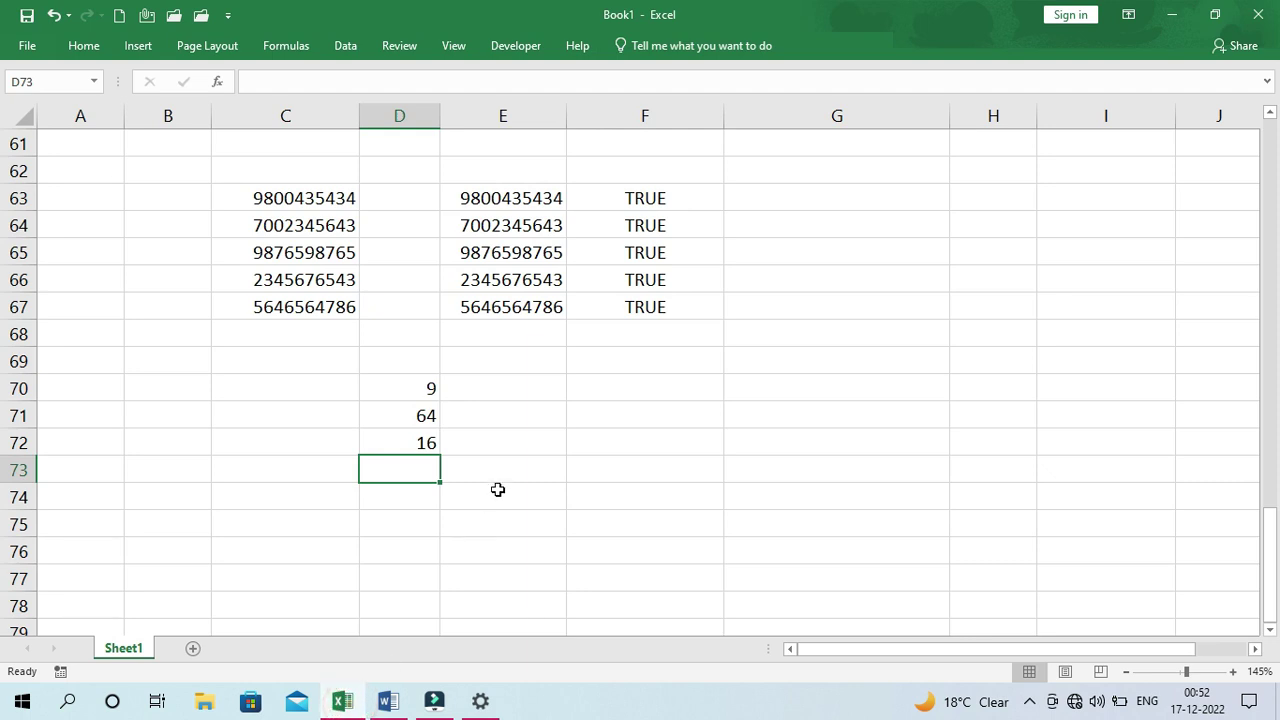
Erase the stray 16 and 6 from H38:H45 beside the Dr. names
scroll(500, 470, "up", 2)
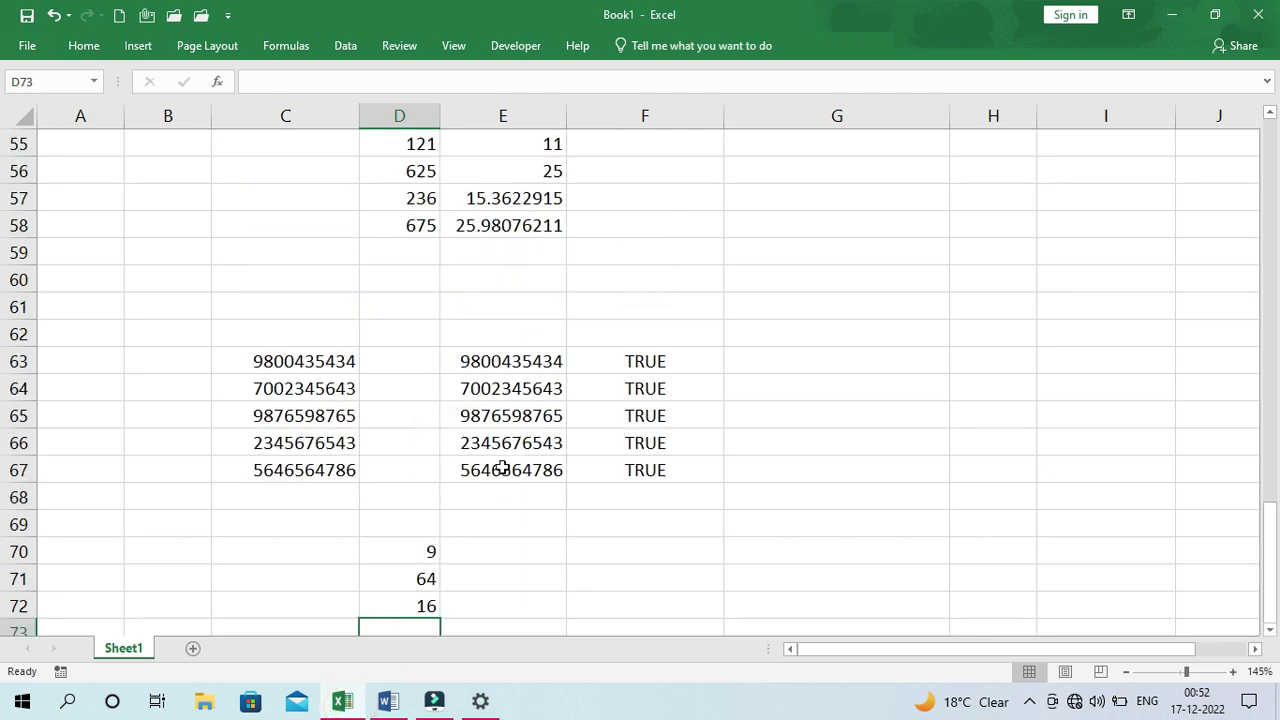
scroll(502, 466, "up", 6)
scroll(502, 466, "up", 1)
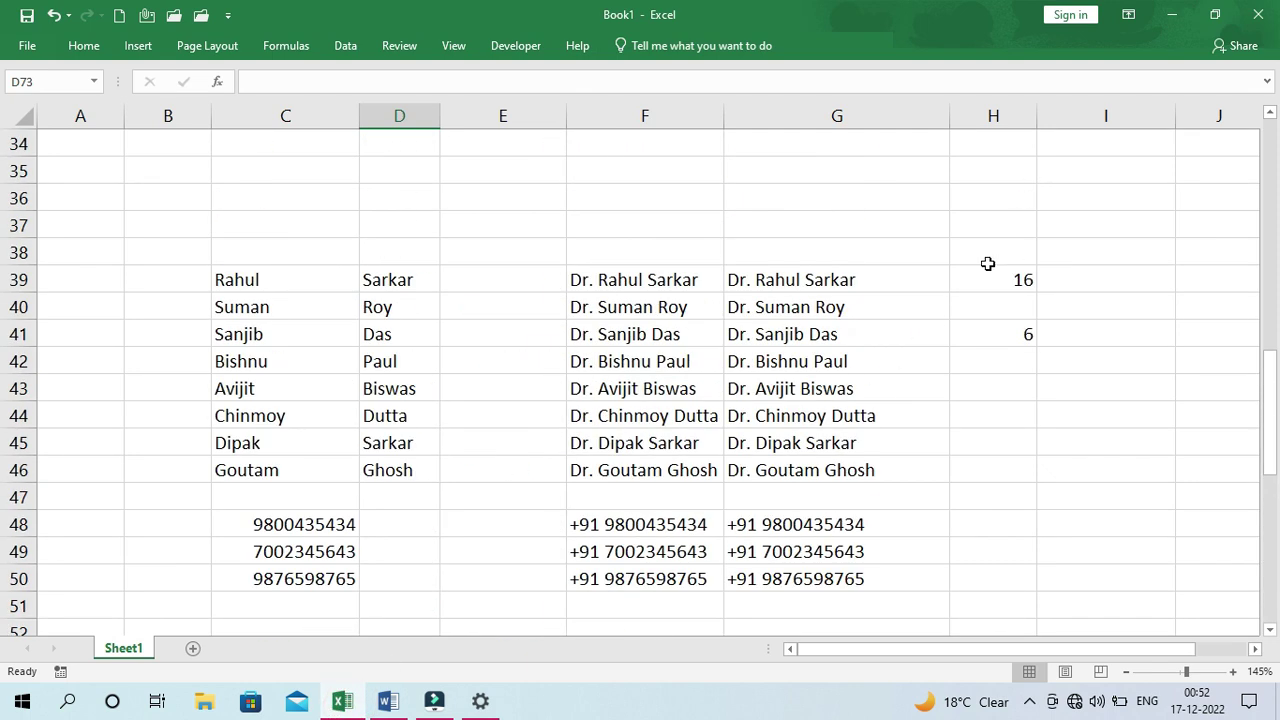
left_click_drag(988, 258, 1016, 451)
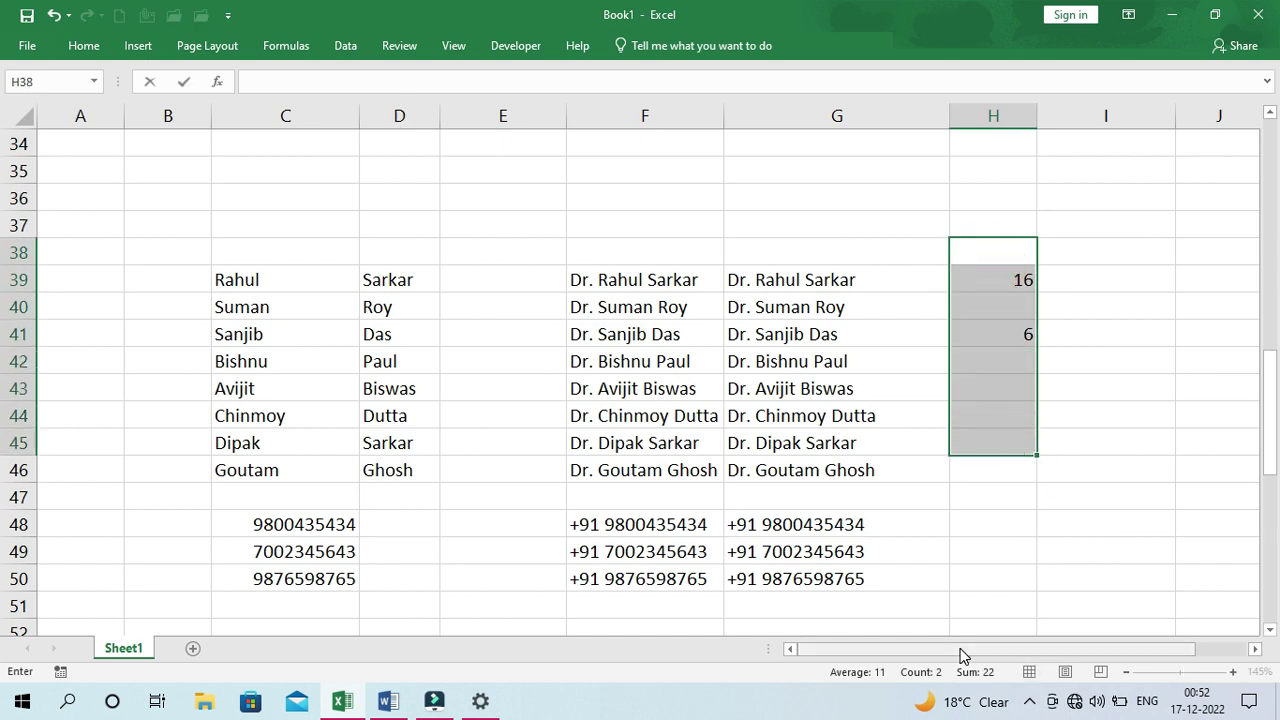
key("ctrl+Return")
left_click(948, 311)
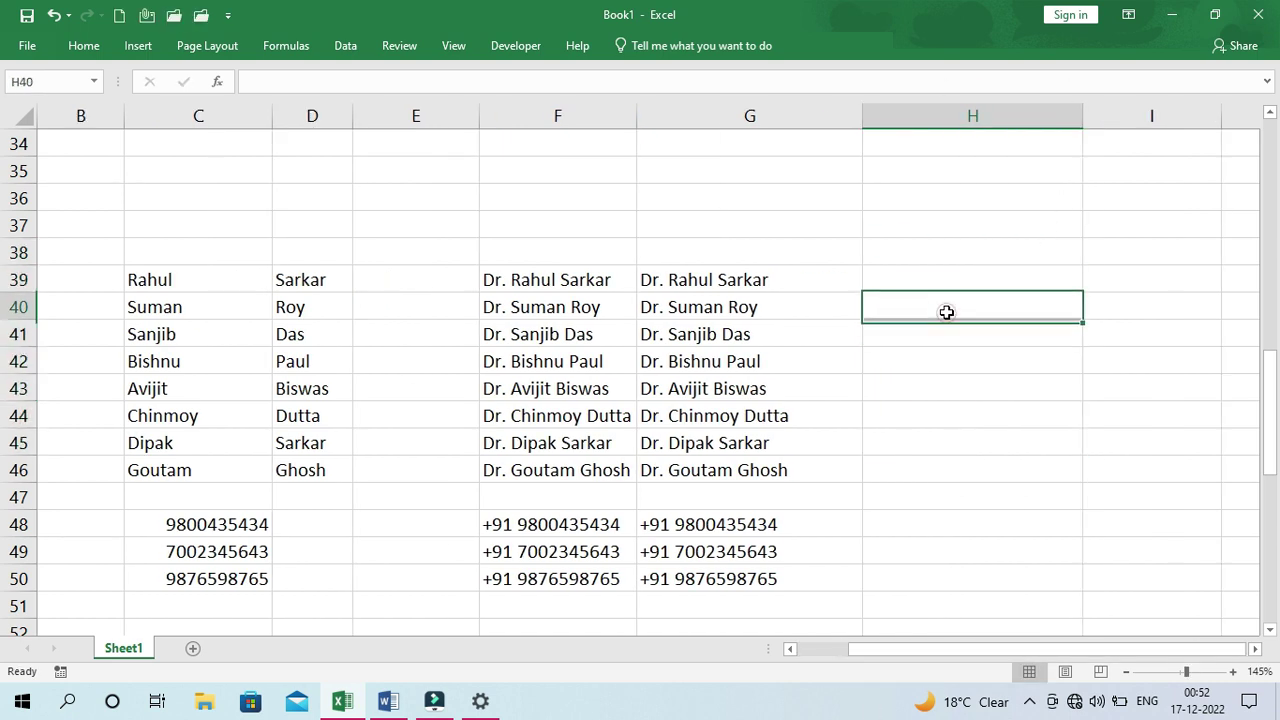
left_click(1255, 648)
left_click(1255, 648)
left_click(1255, 648)
left_click(1255, 648)
Enter =UPPER(G39) in H39, fill it down to H46, and widen column I
left_click(496, 278)
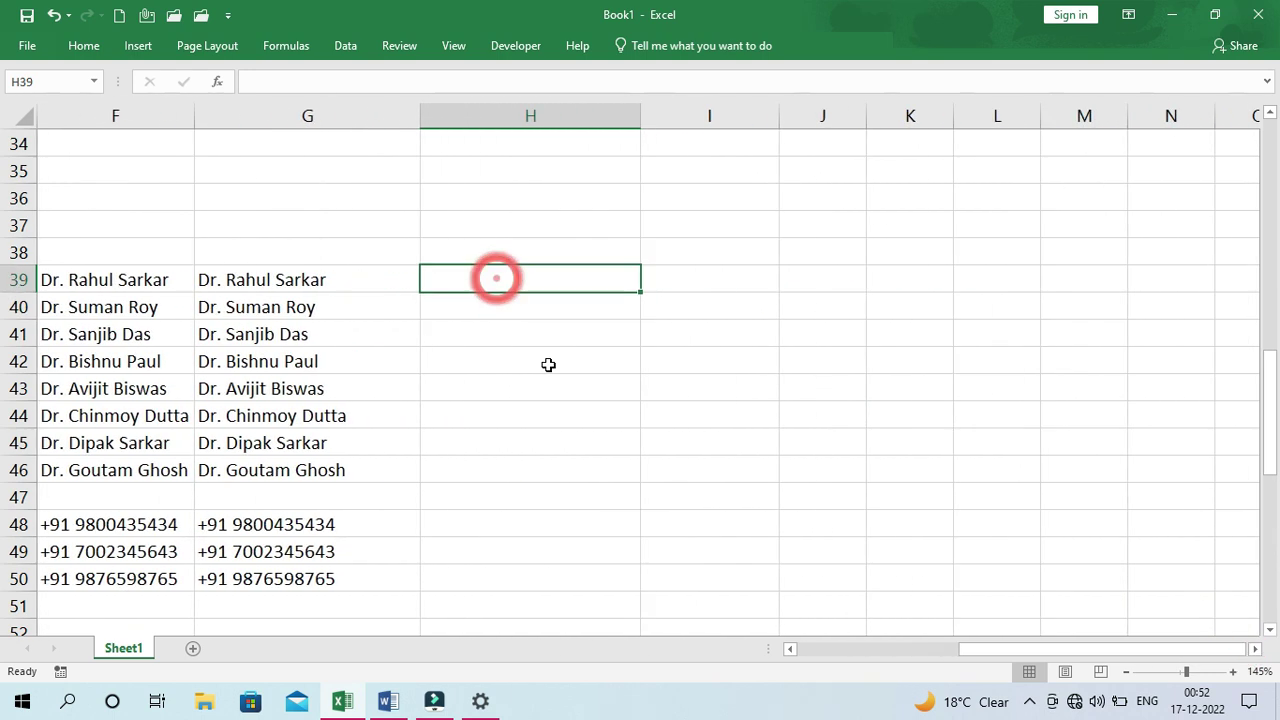
type("=")
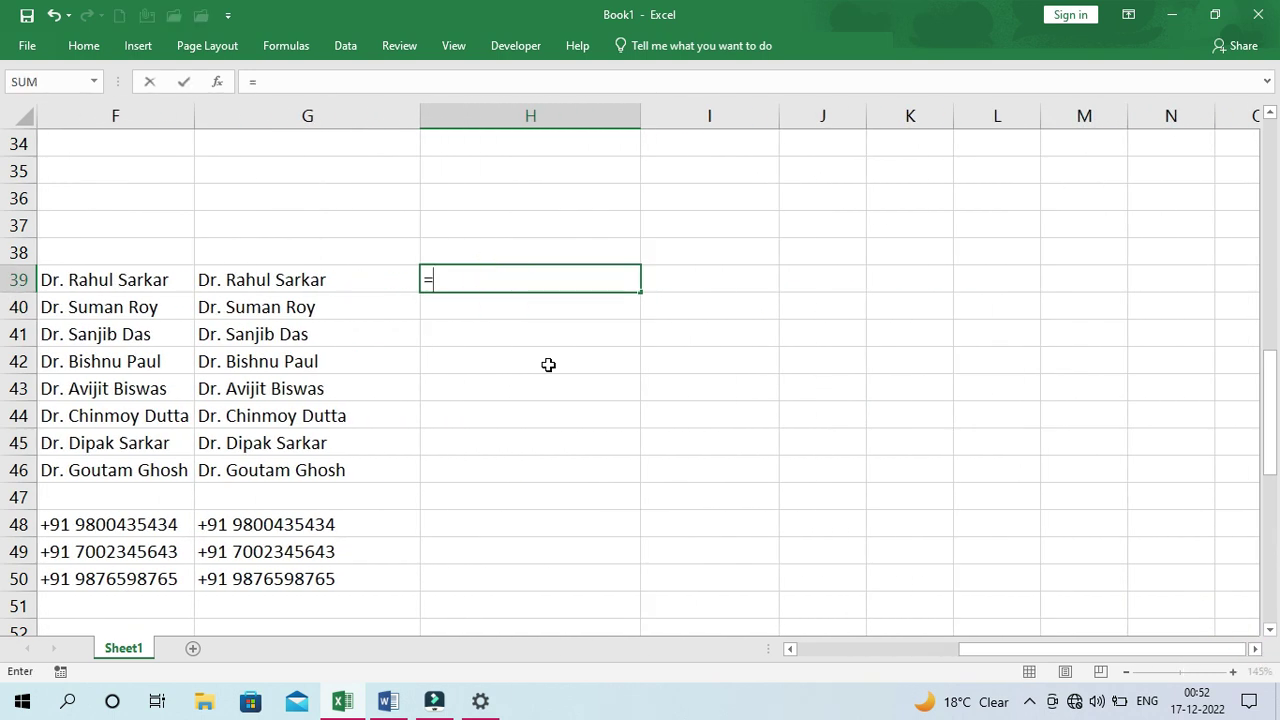
type("upper")
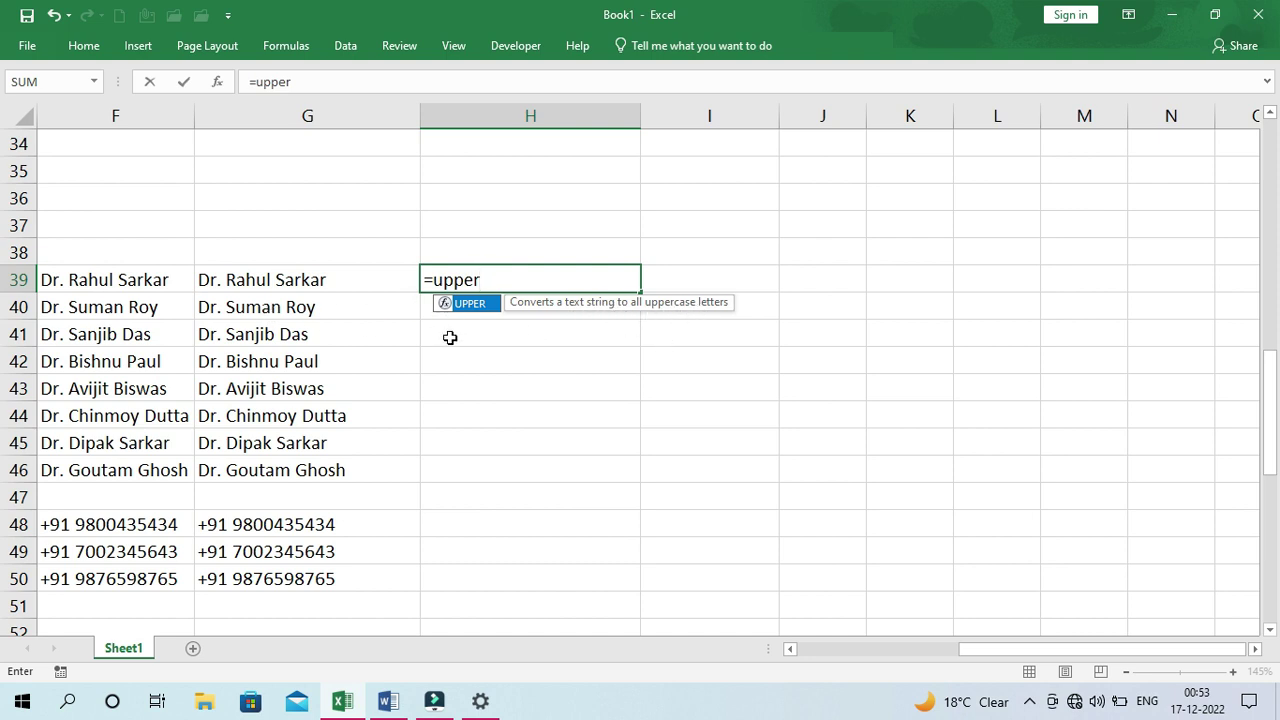
type("(")
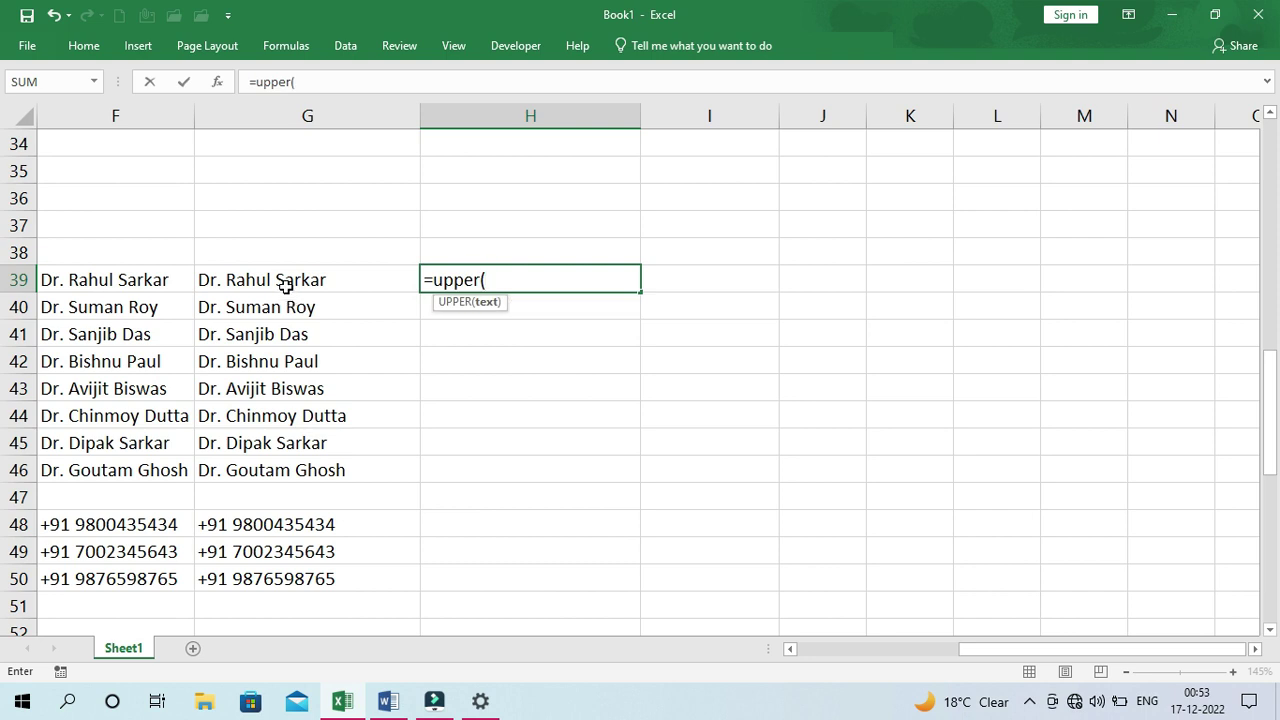
left_click(287, 283)
type(")")
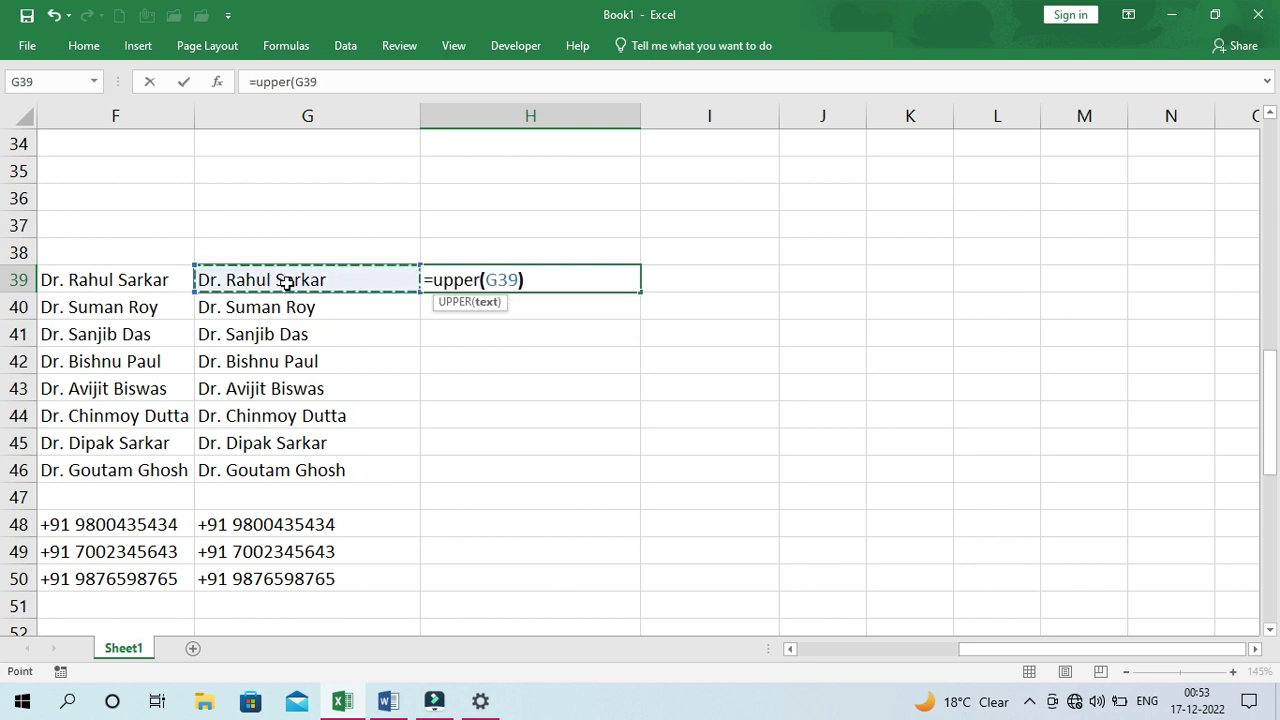
key("Return")
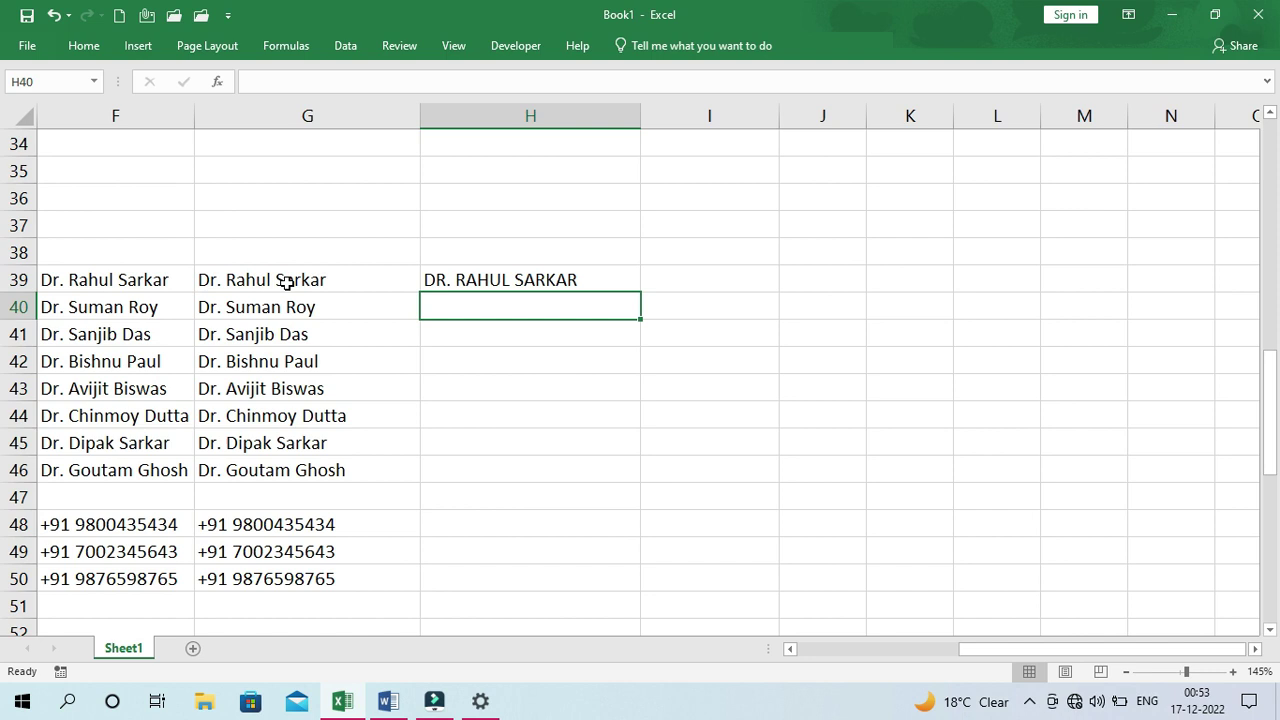
left_click(532, 282)
left_click_drag(641, 295, 630, 468)
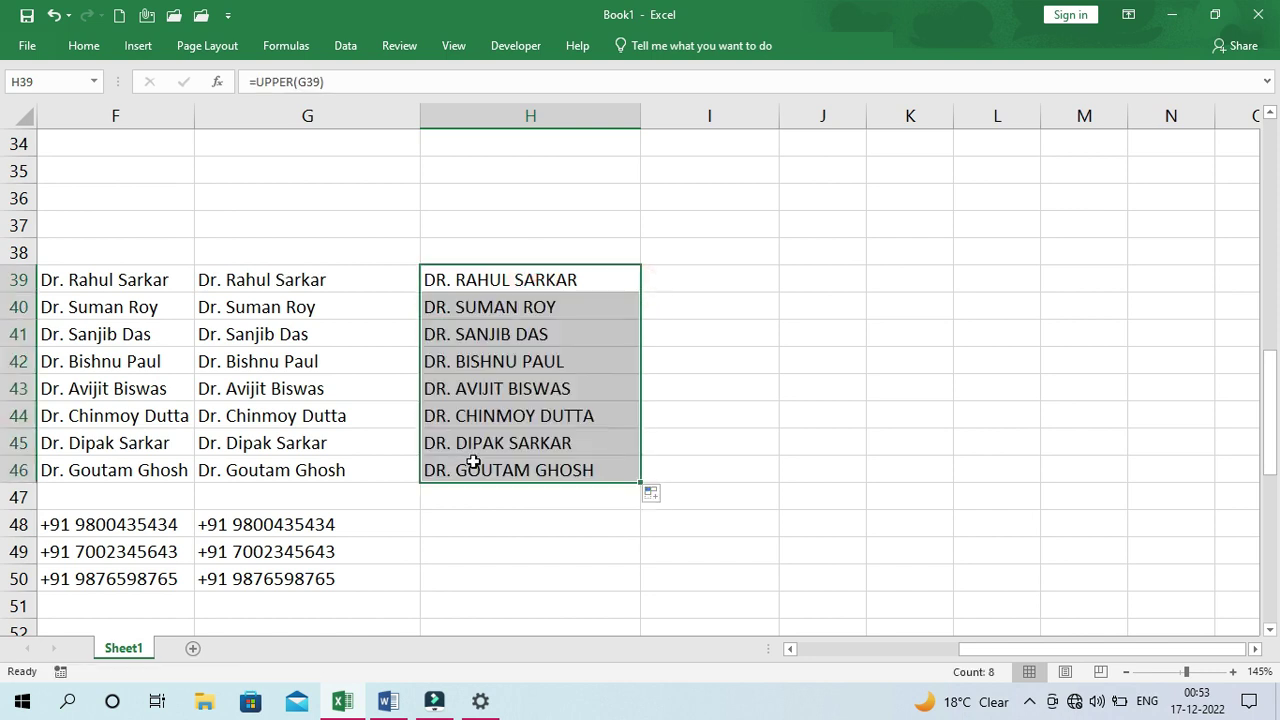
left_click(708, 281)
left_click_drag(779, 120, 858, 140)
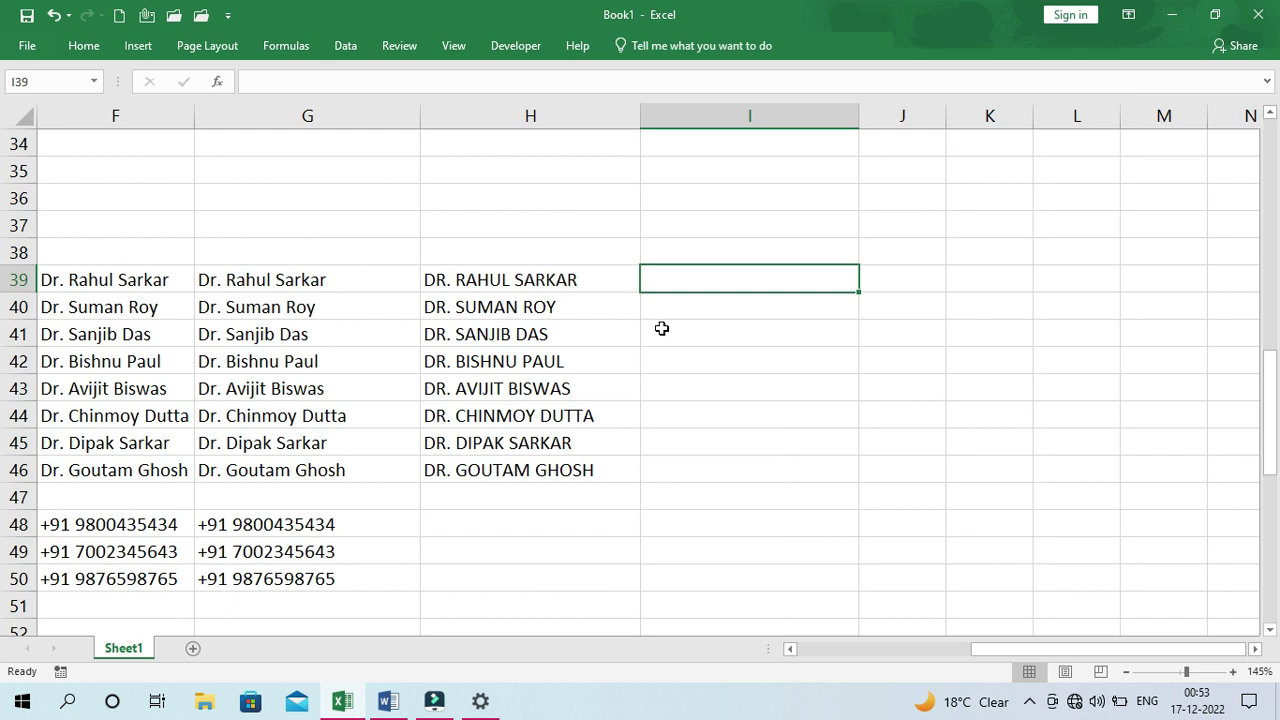
Enter =LOWER(H39) in I39 and fill it down to I46
type("=lower")
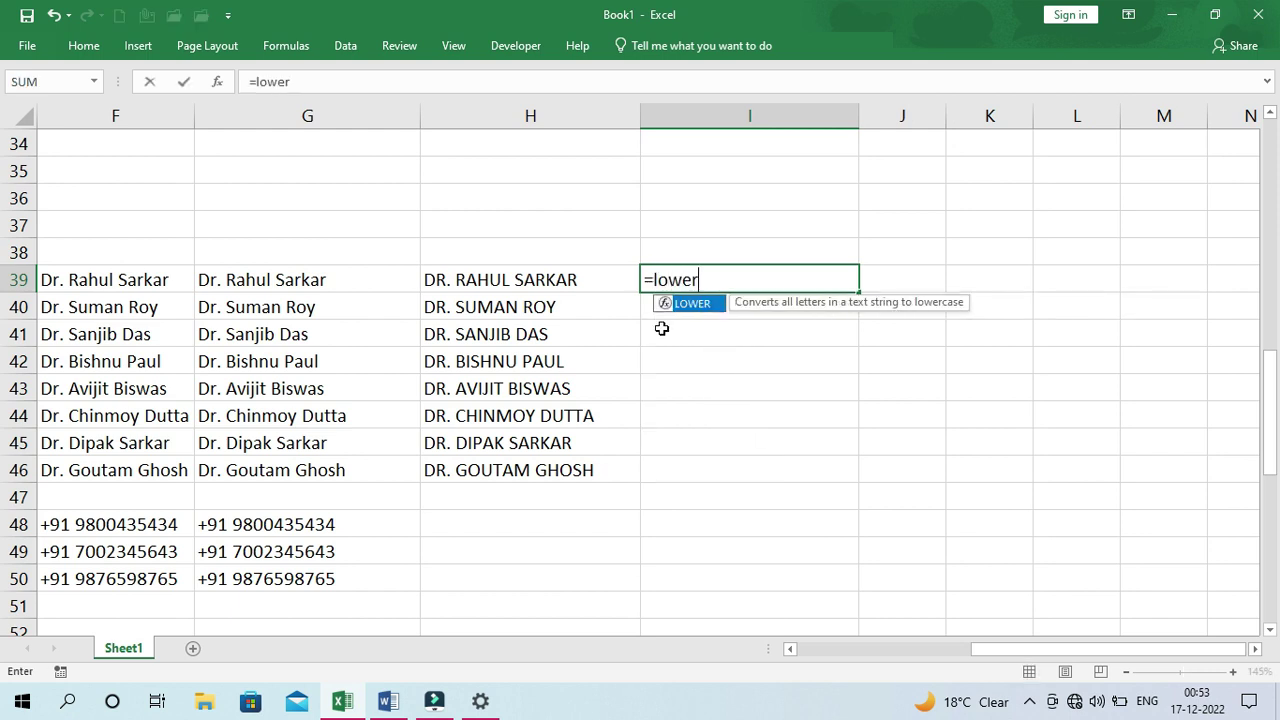
type("(")
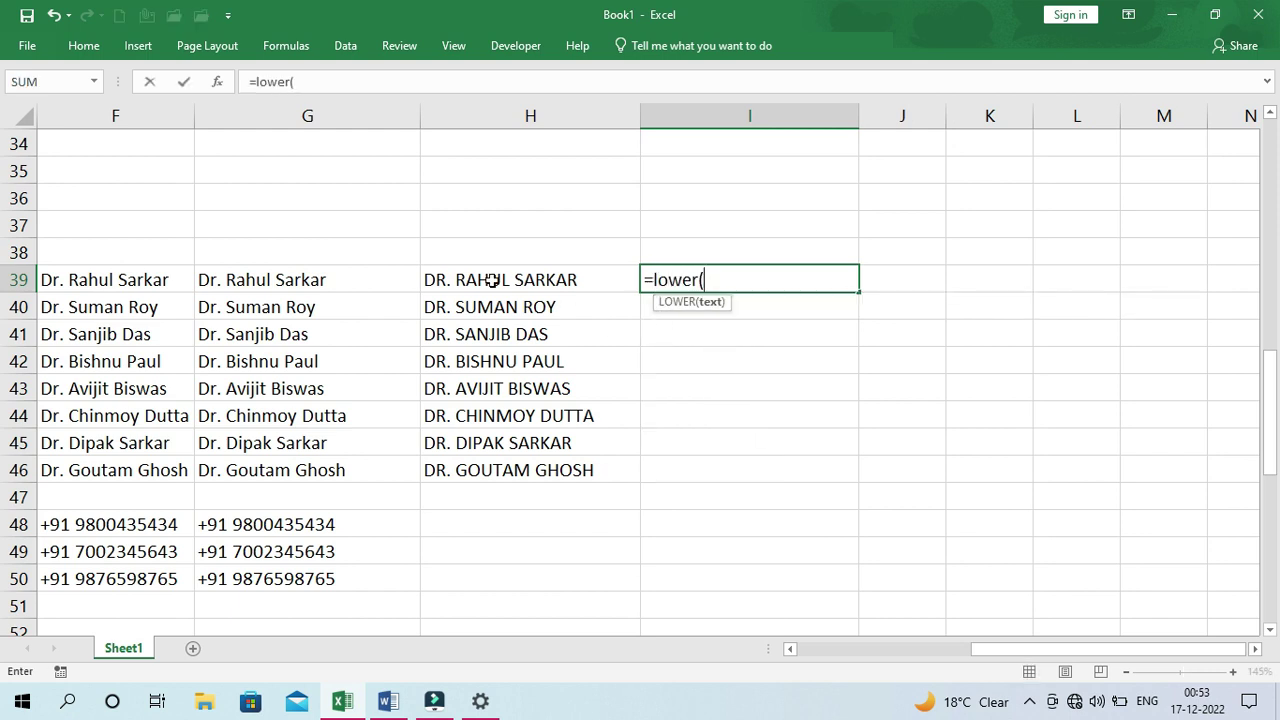
left_click(492, 279)
type(")")
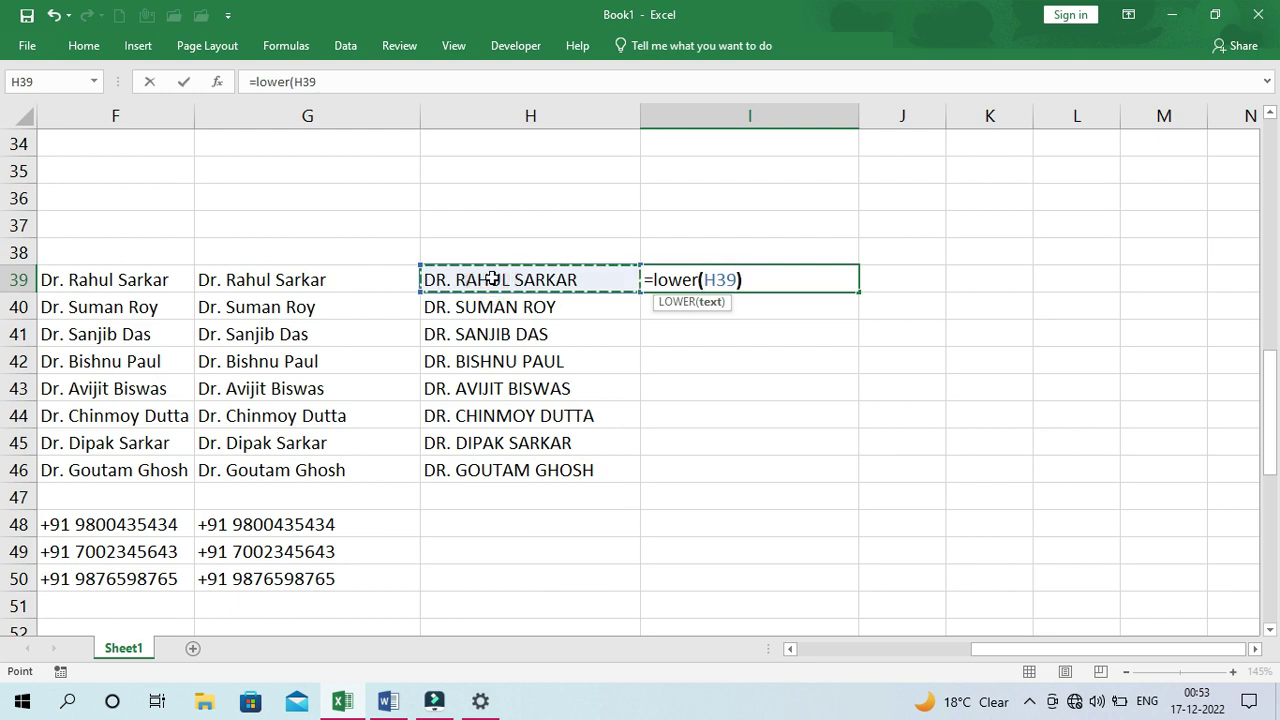
key("Return")
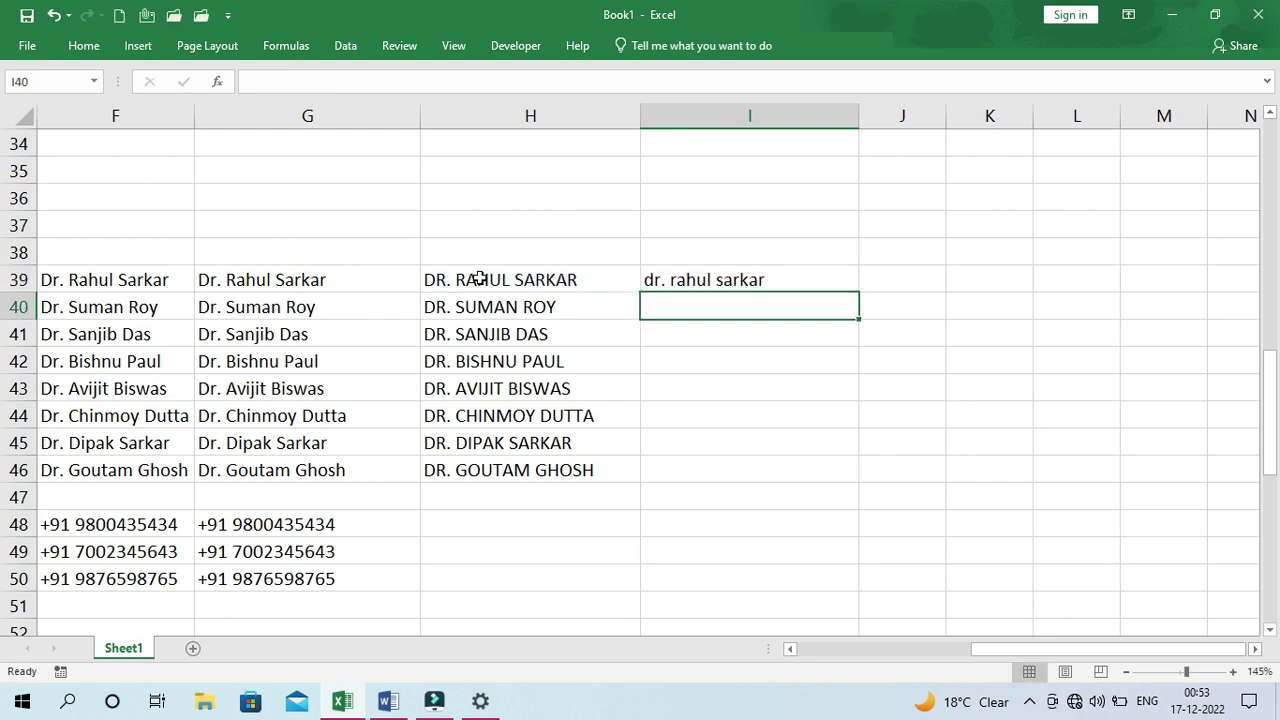
left_click(727, 281)
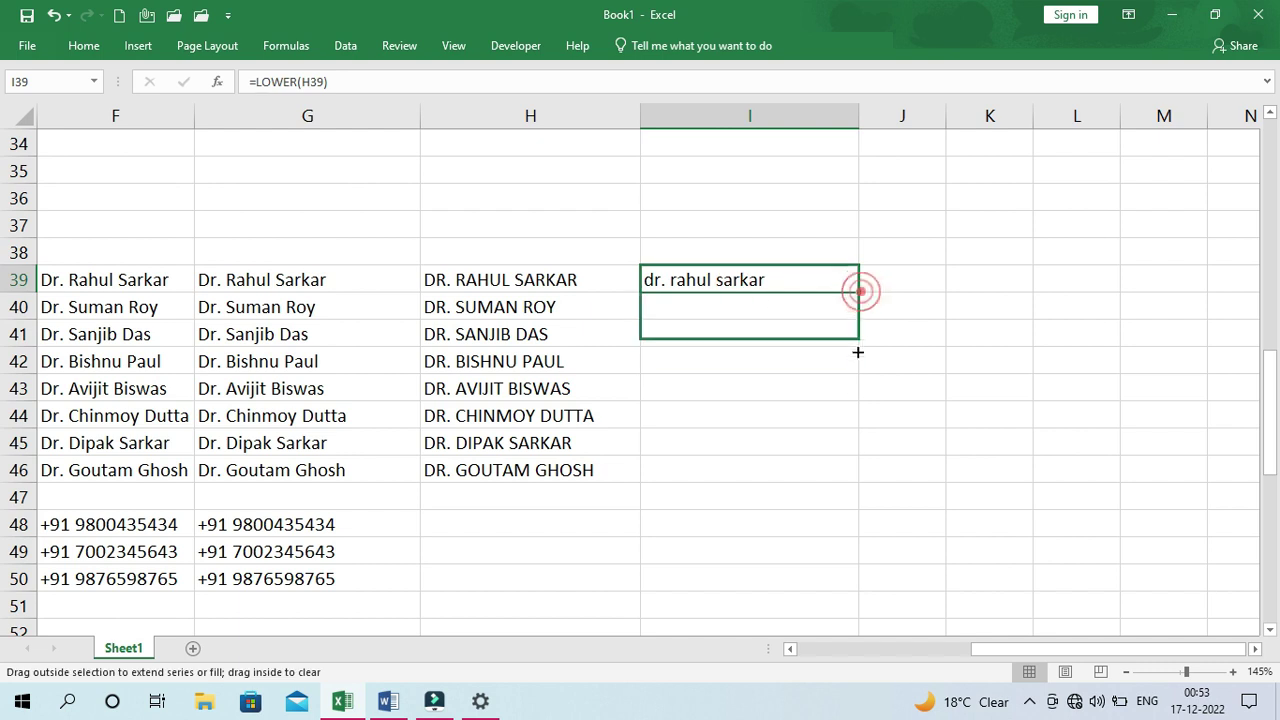
left_click_drag(857, 292, 851, 478)
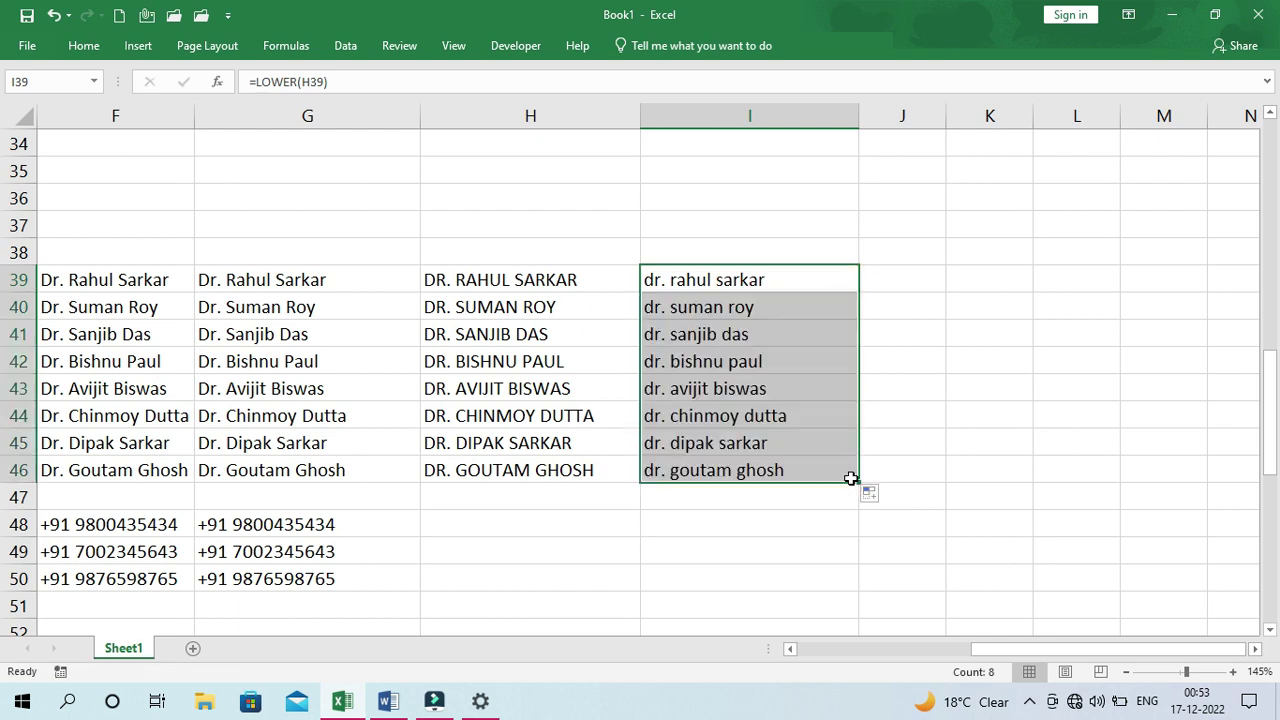
Inspect the LOWER and UPPER formulas in I39 and H39, then consult the Word list
left_click_drag(783, 282, 783, 306)
double_click(783, 282)
key("Return")
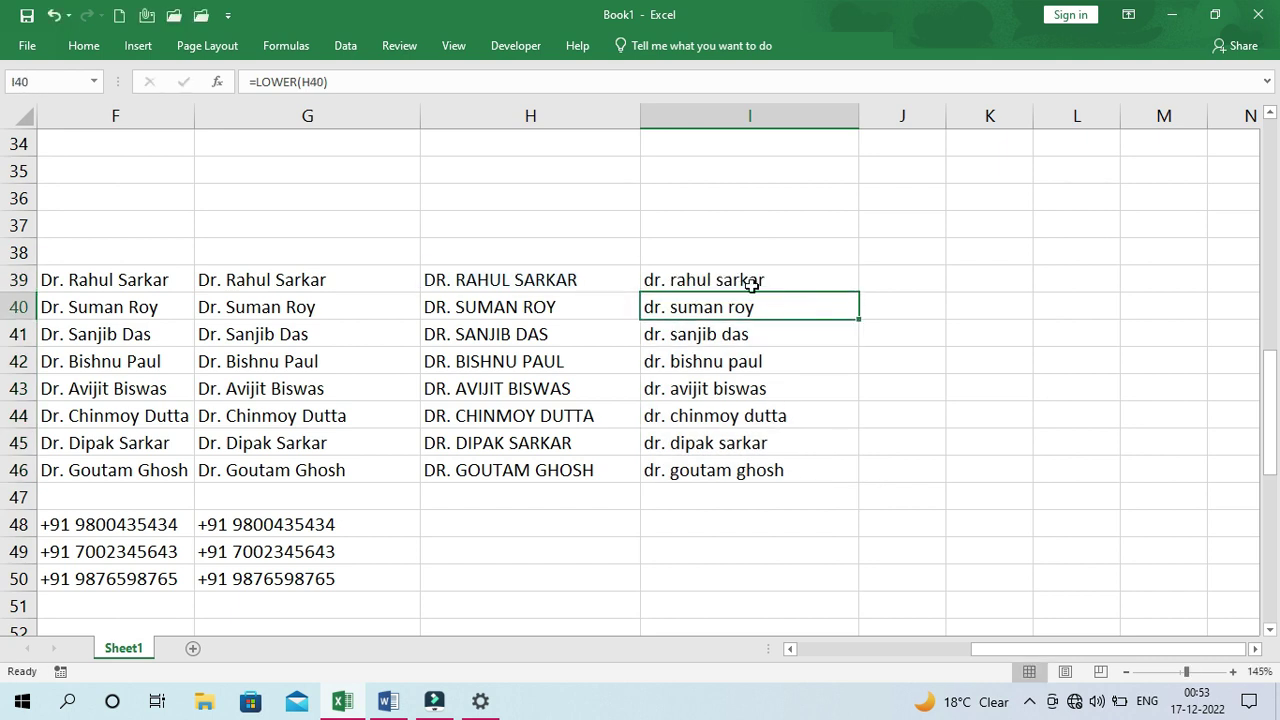
double_click(452, 283)
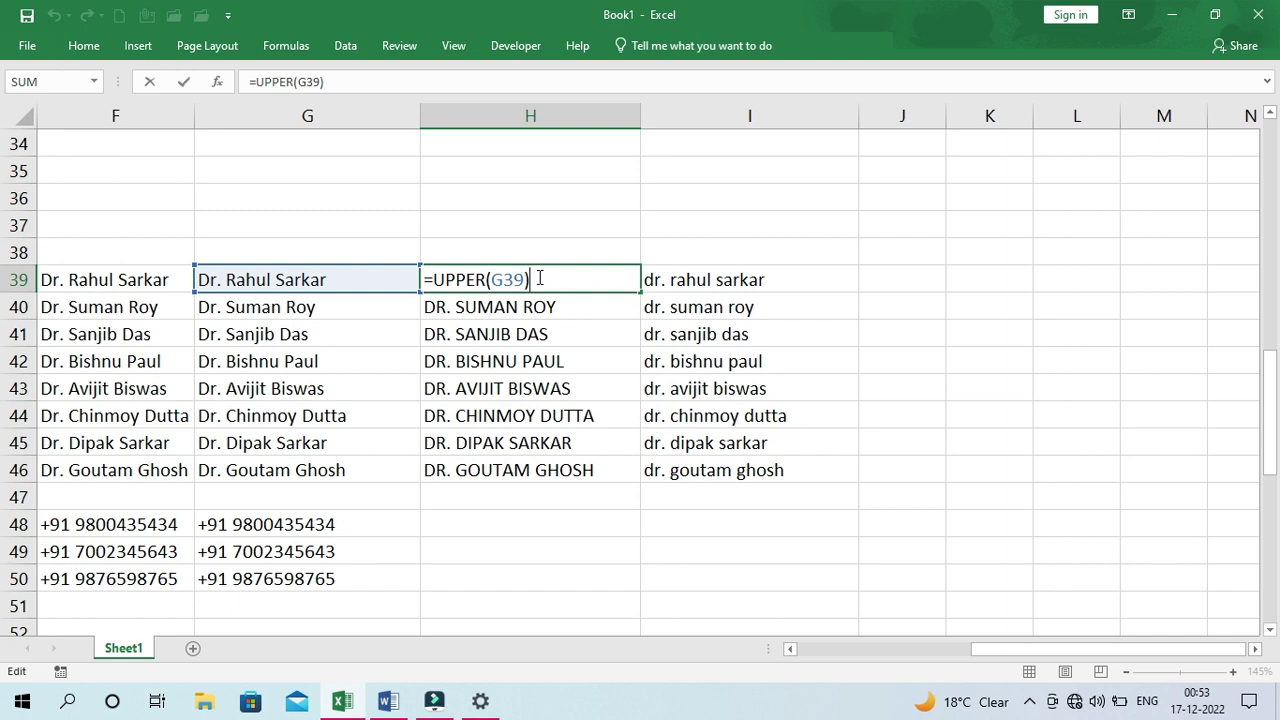
key("alt+Tab")
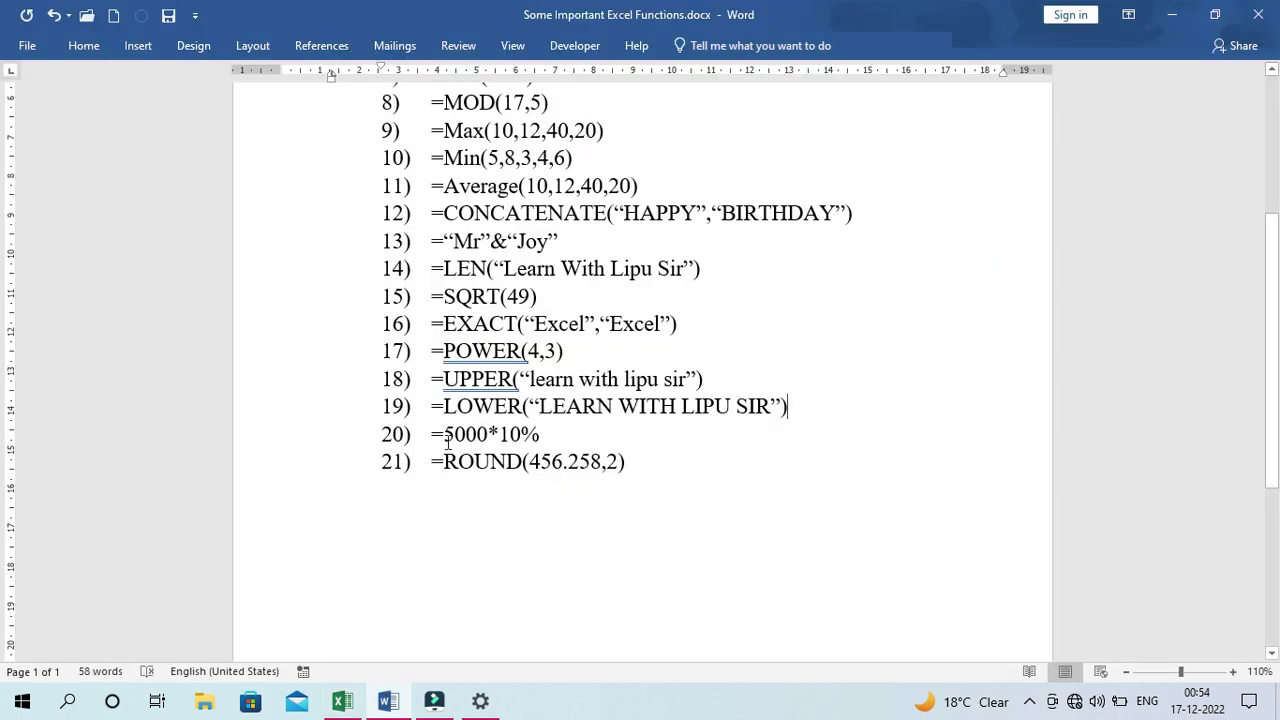
left_click(342, 701)
scroll(496, 457, "down", 4)
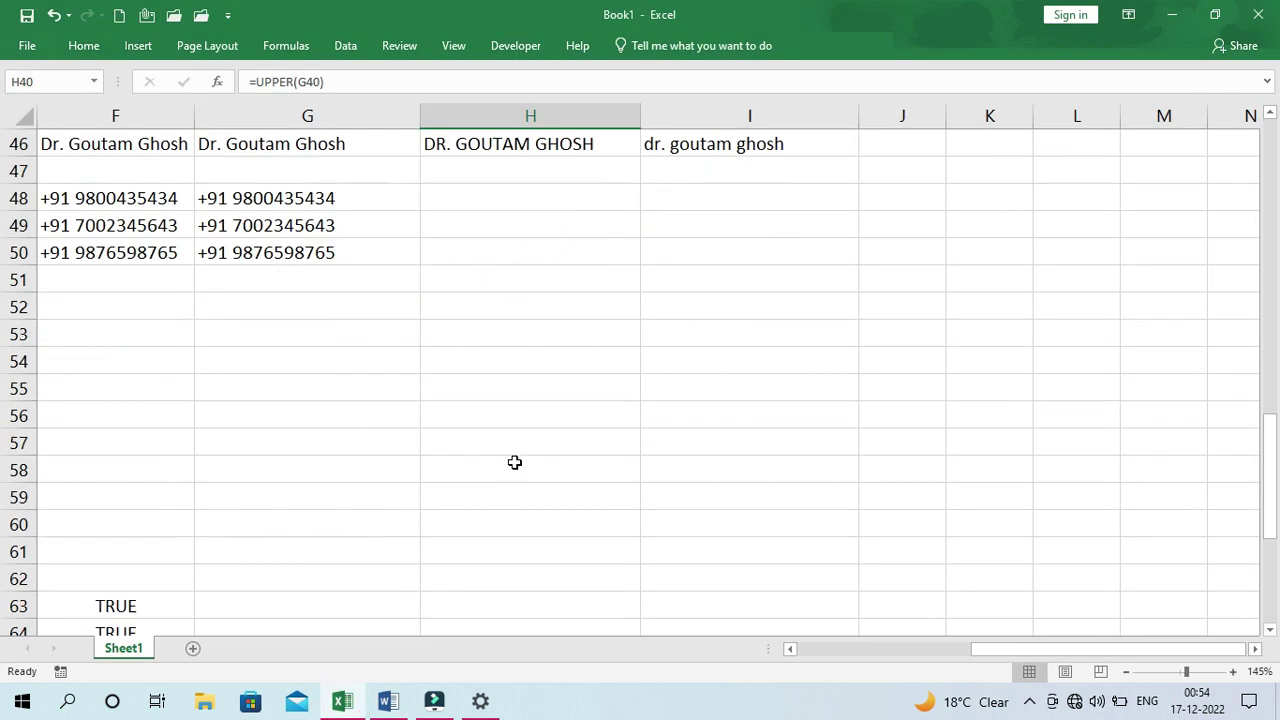
Enter =5000*20% in H50 and =4000*4% in H51, giving 1000 and 160
left_click(474, 255)
type("=")
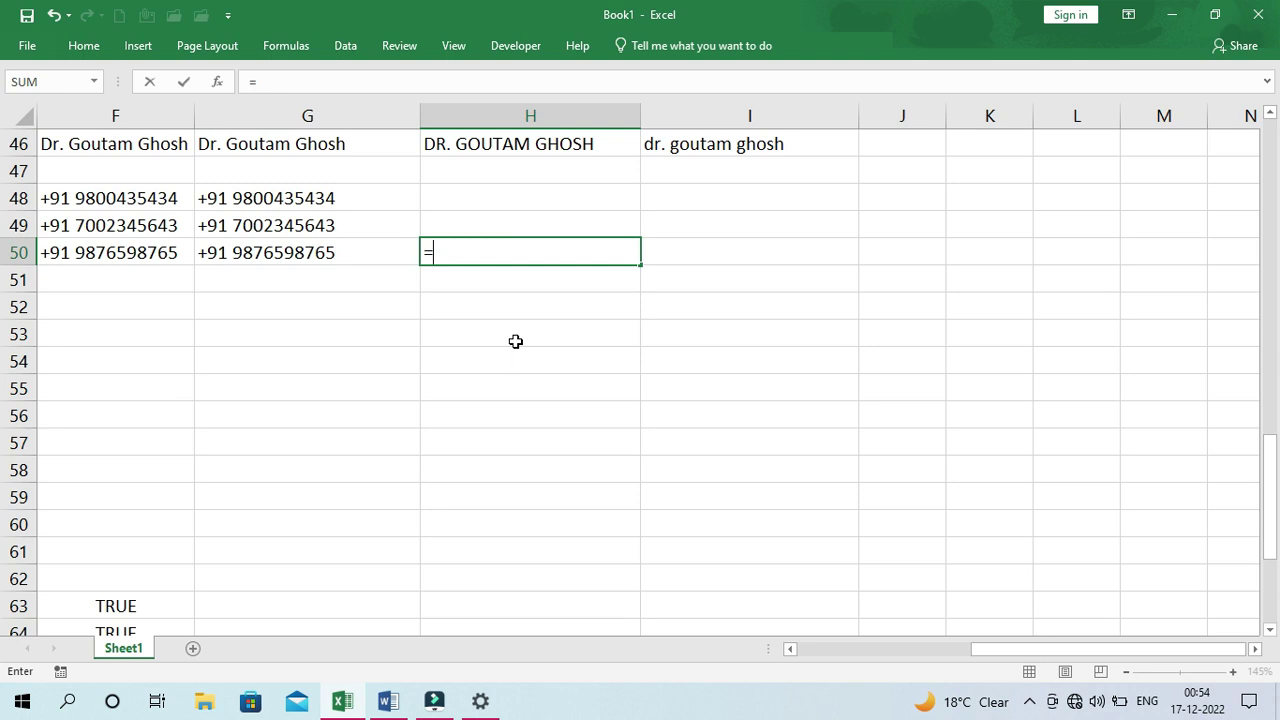
type("5000")
type("*20")
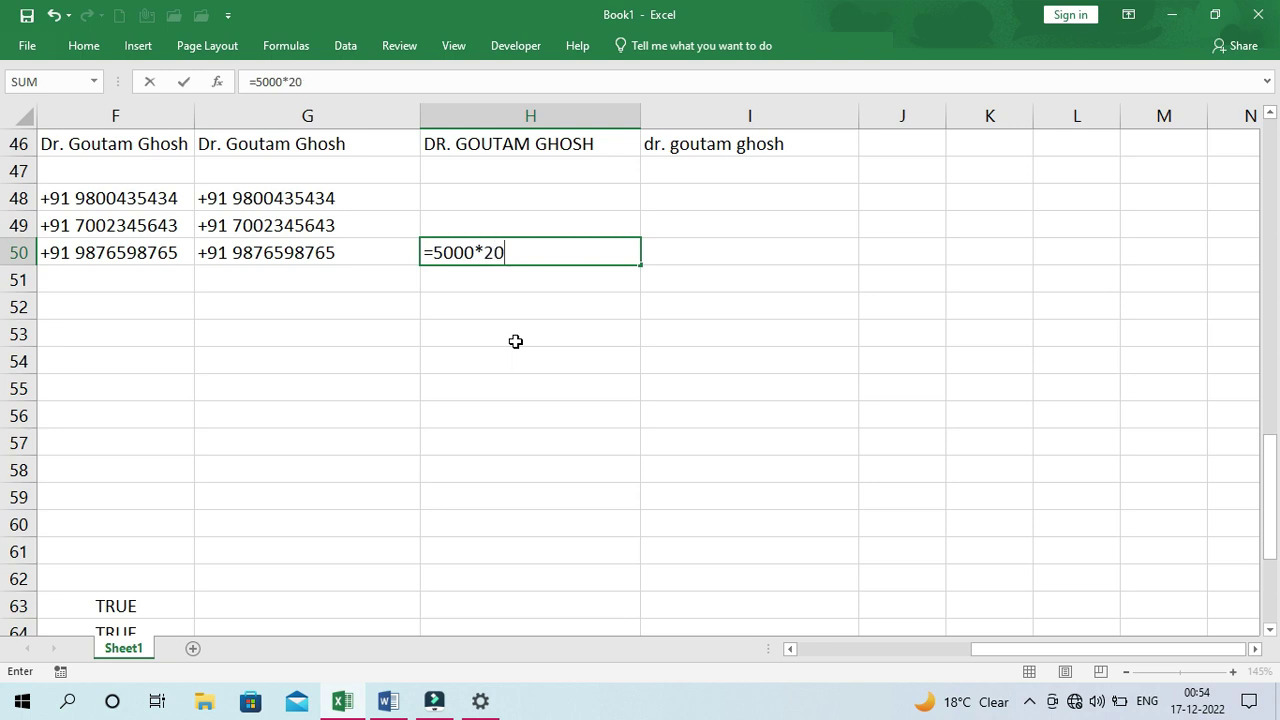
type("%")
key("Return")
type("=4000")
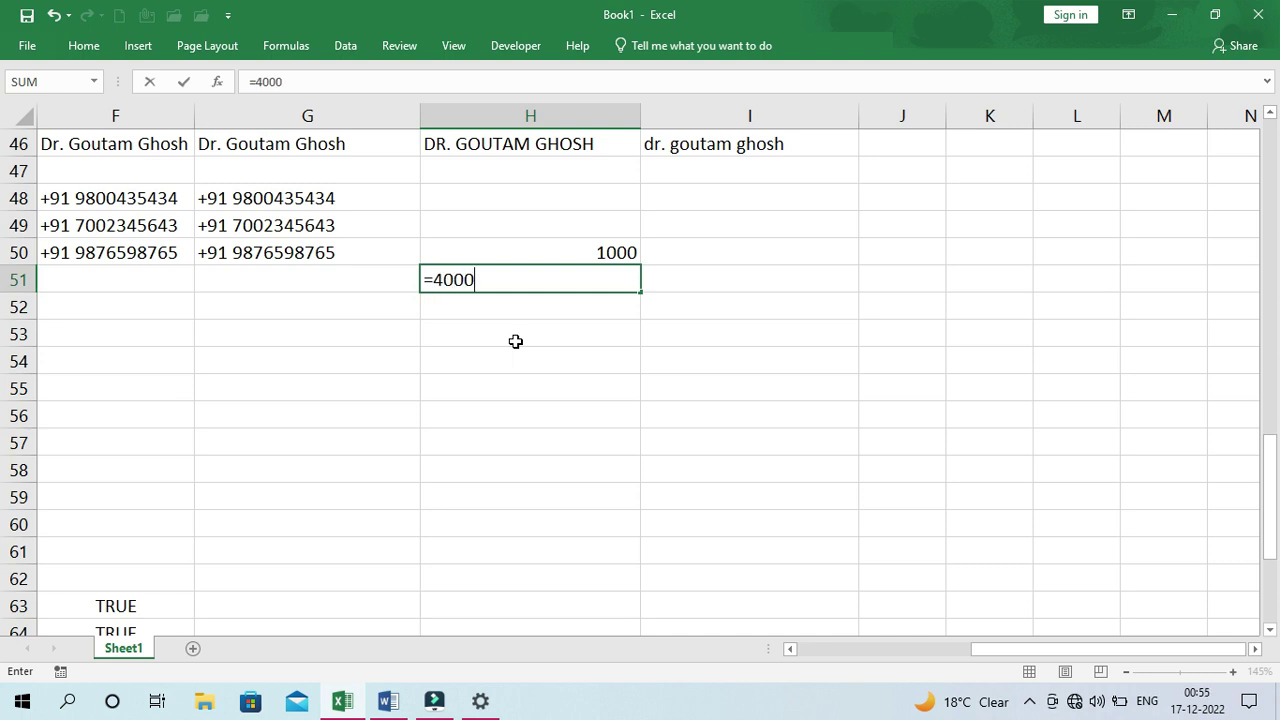
type("*4")
type("%")
key("Return")
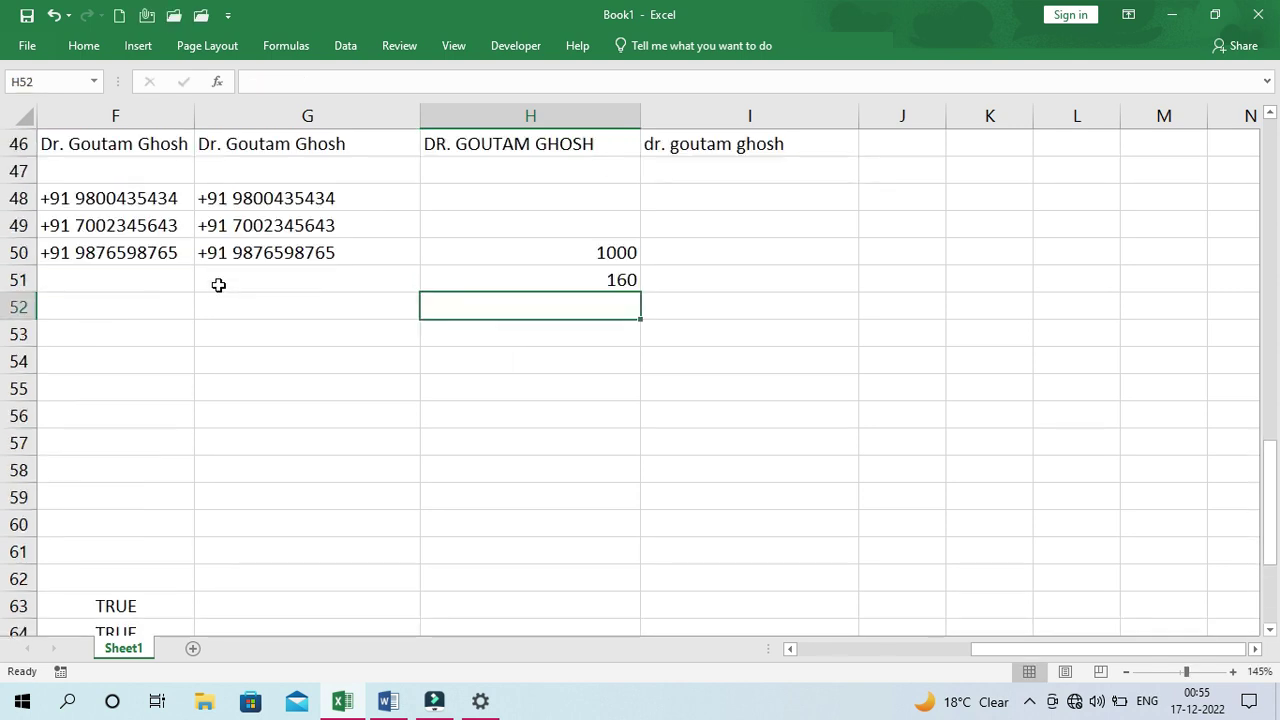
key("alt+Tab")
Check the ROUND example in Word, then return to Excel at cell E17
left_click(668, 467)
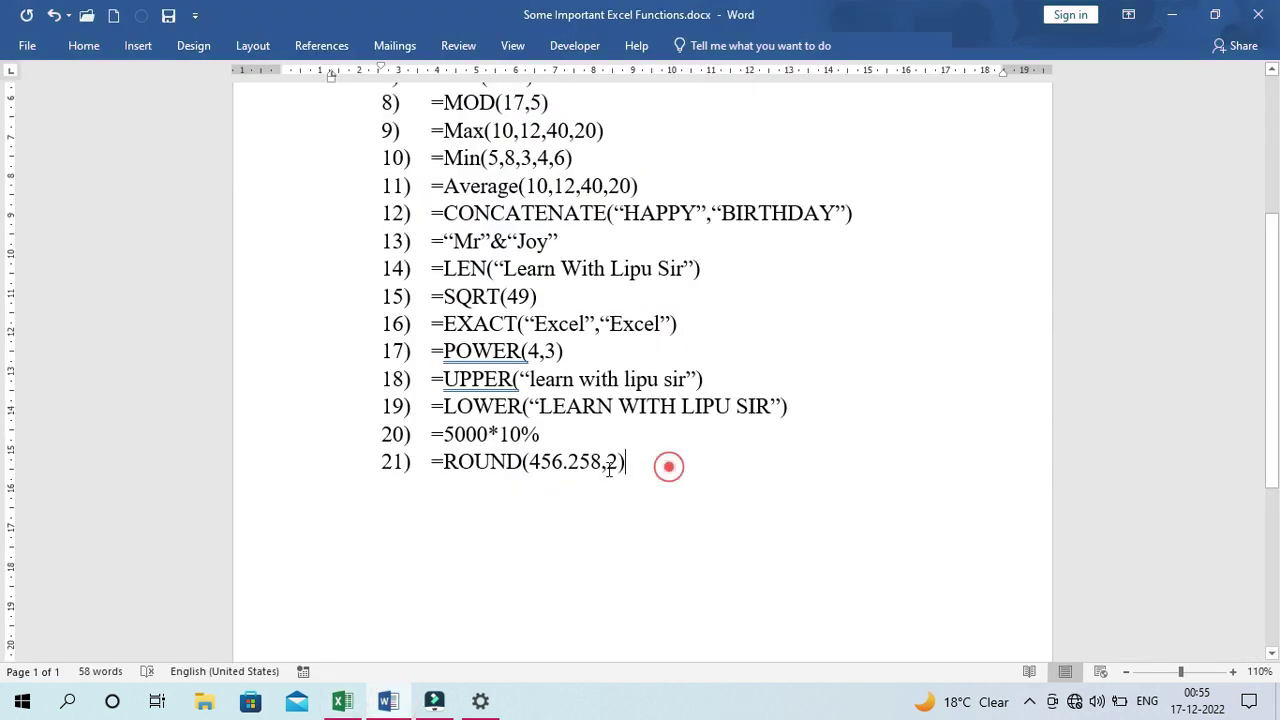
key("alt+Tab")
left_click(477, 248)
key("Up")
key("Up")
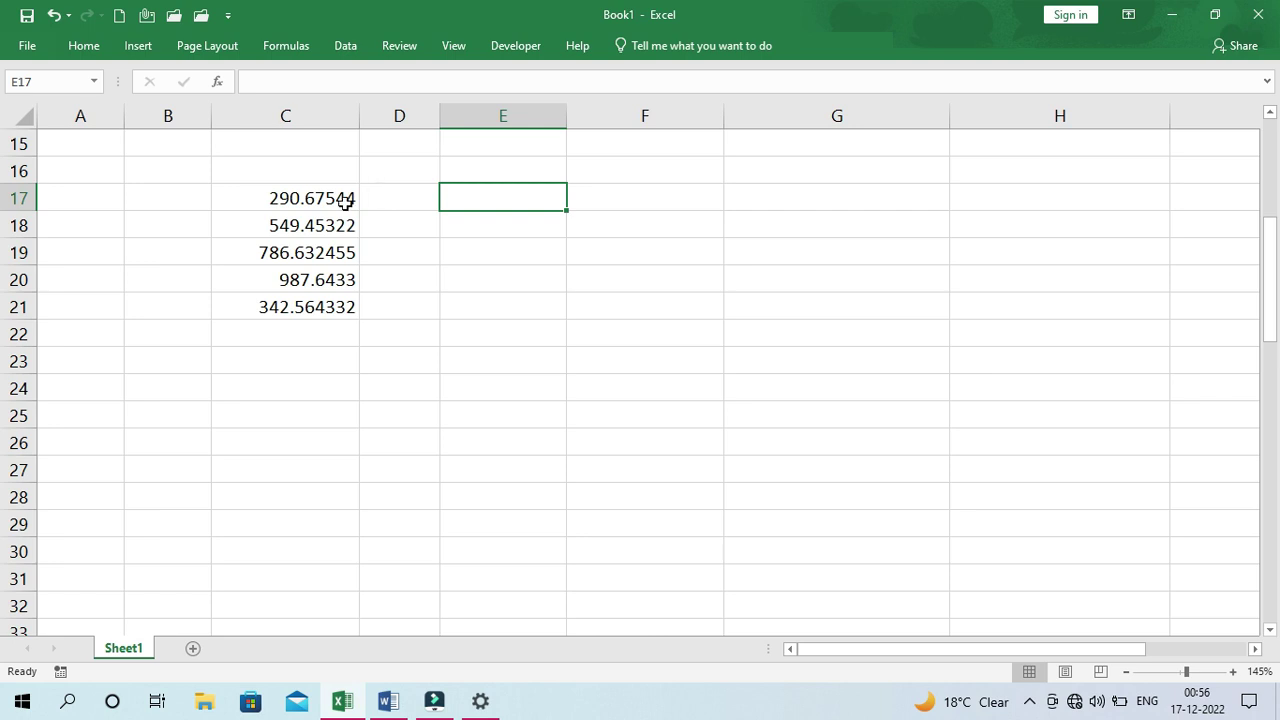
Enter =ROUND(C17,2) in E17 to round the first decimal to two places
left_click_drag(324, 197, 322, 329)
left_click(374, 412)
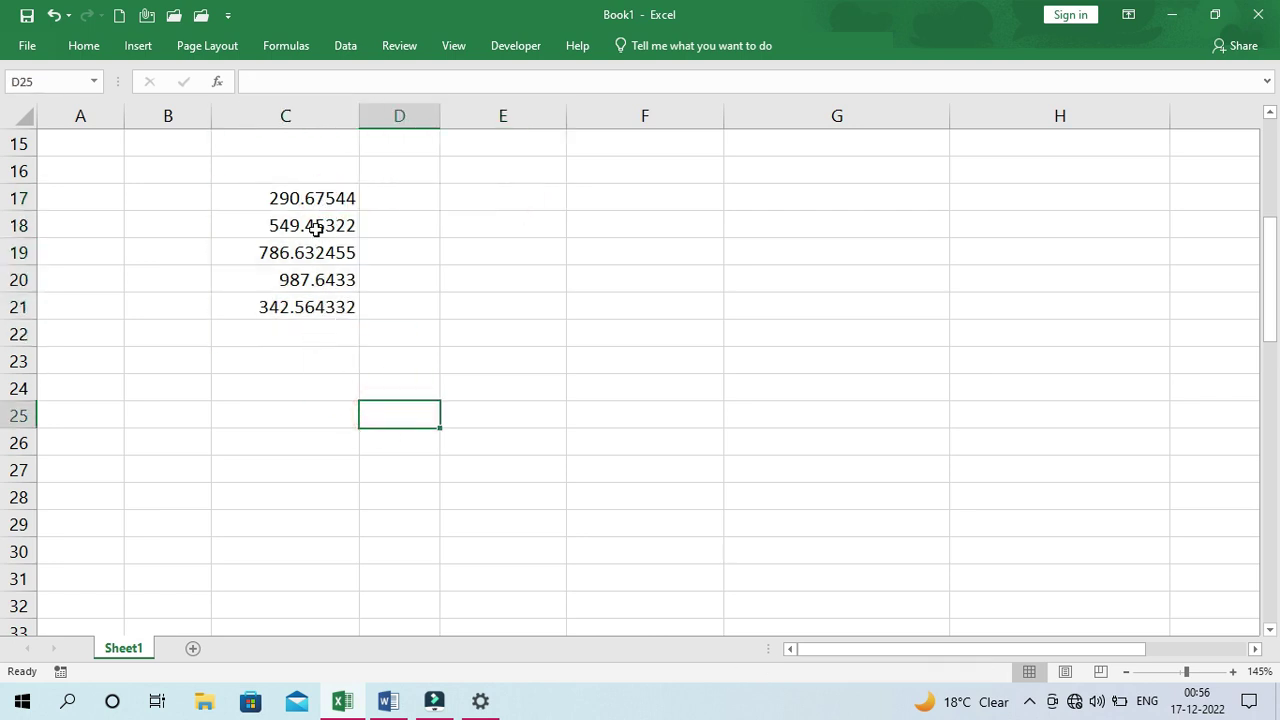
left_click(466, 200)
type("=")
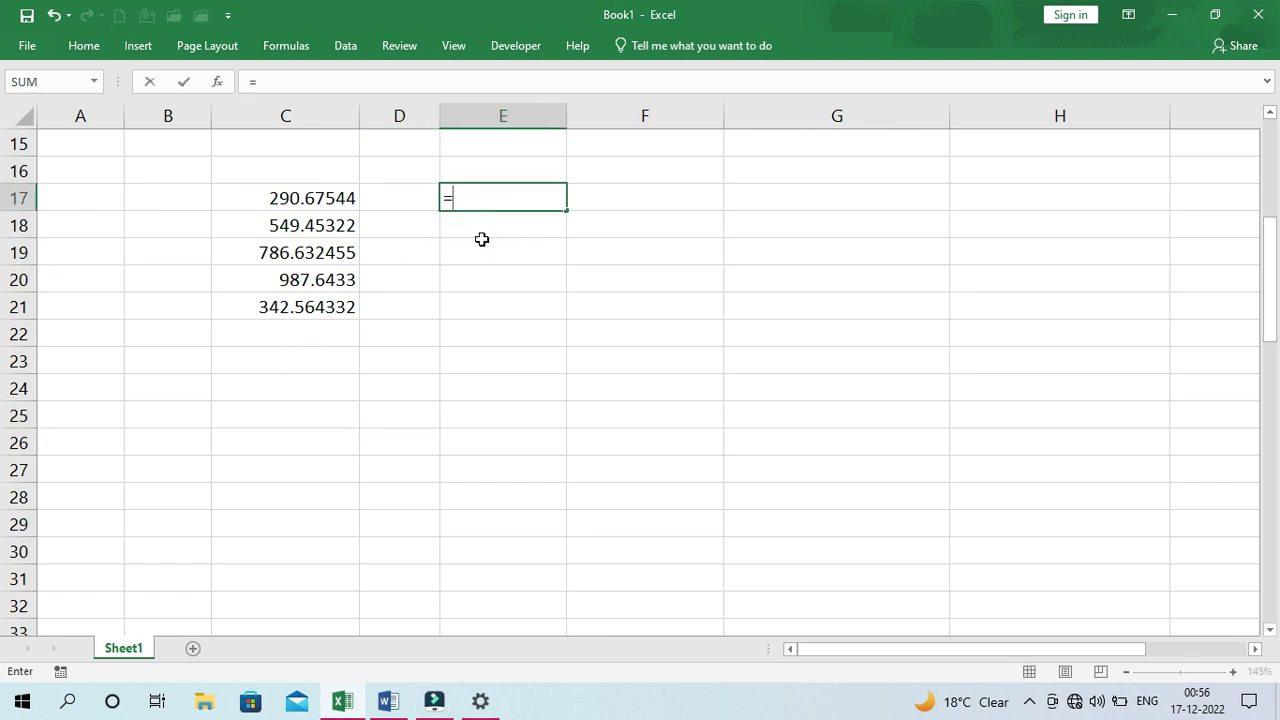
type("rou")
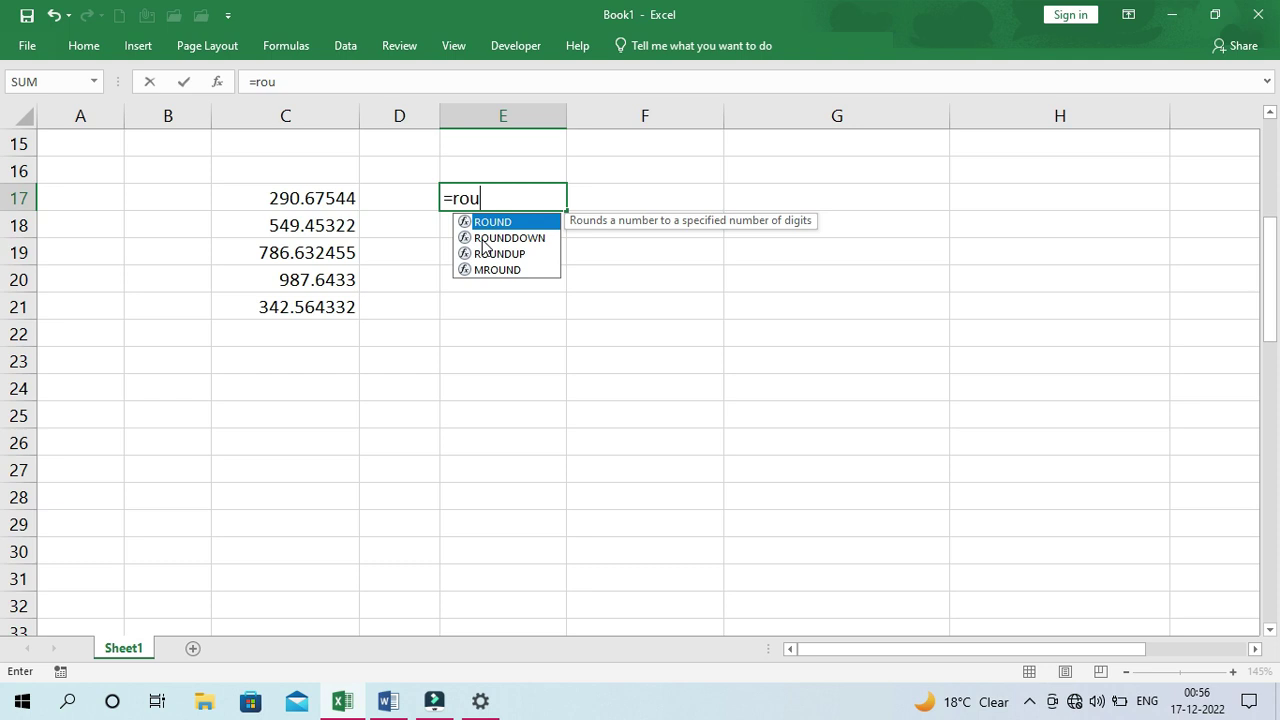
key("Tab")
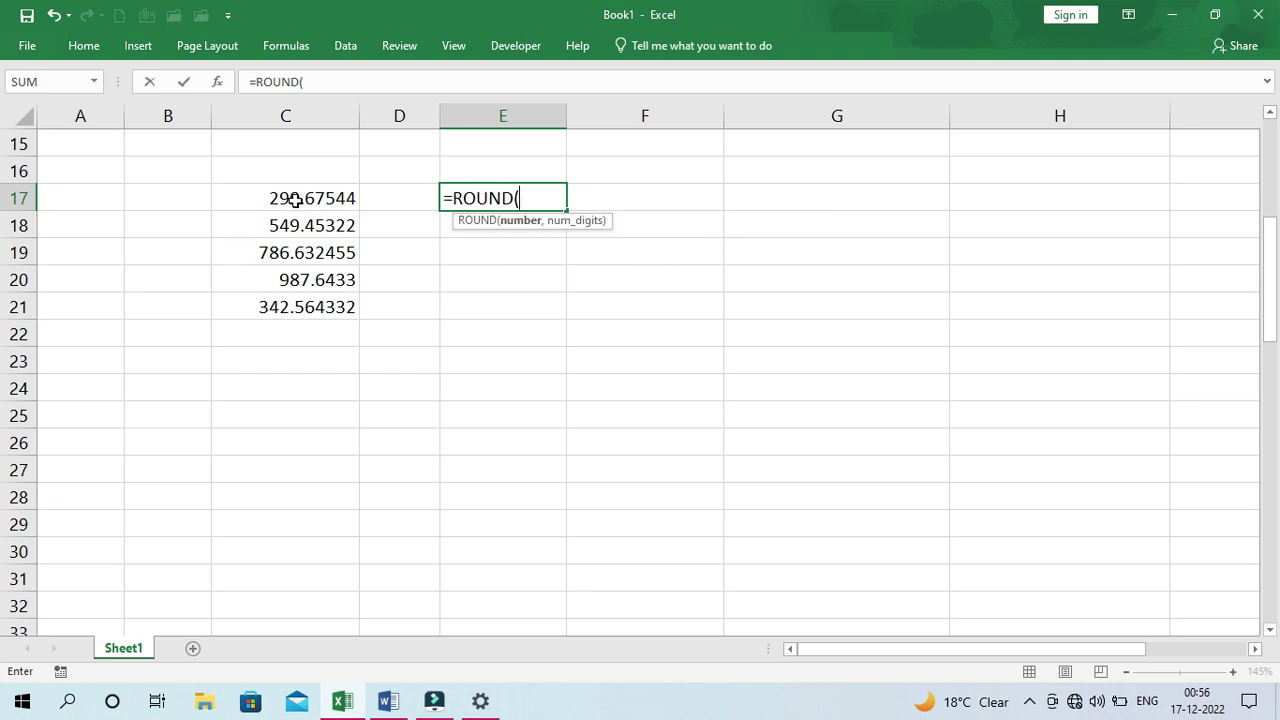
left_click(296, 200)
type(",")
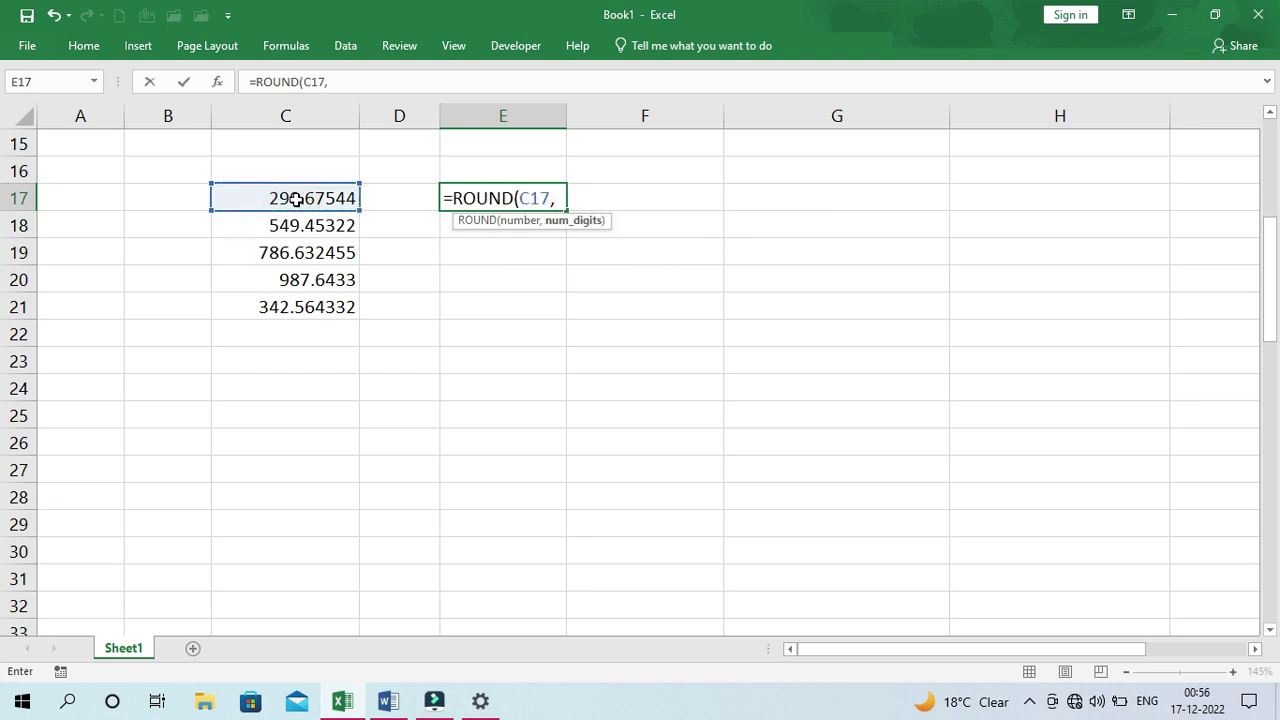
type("2")
type(")")
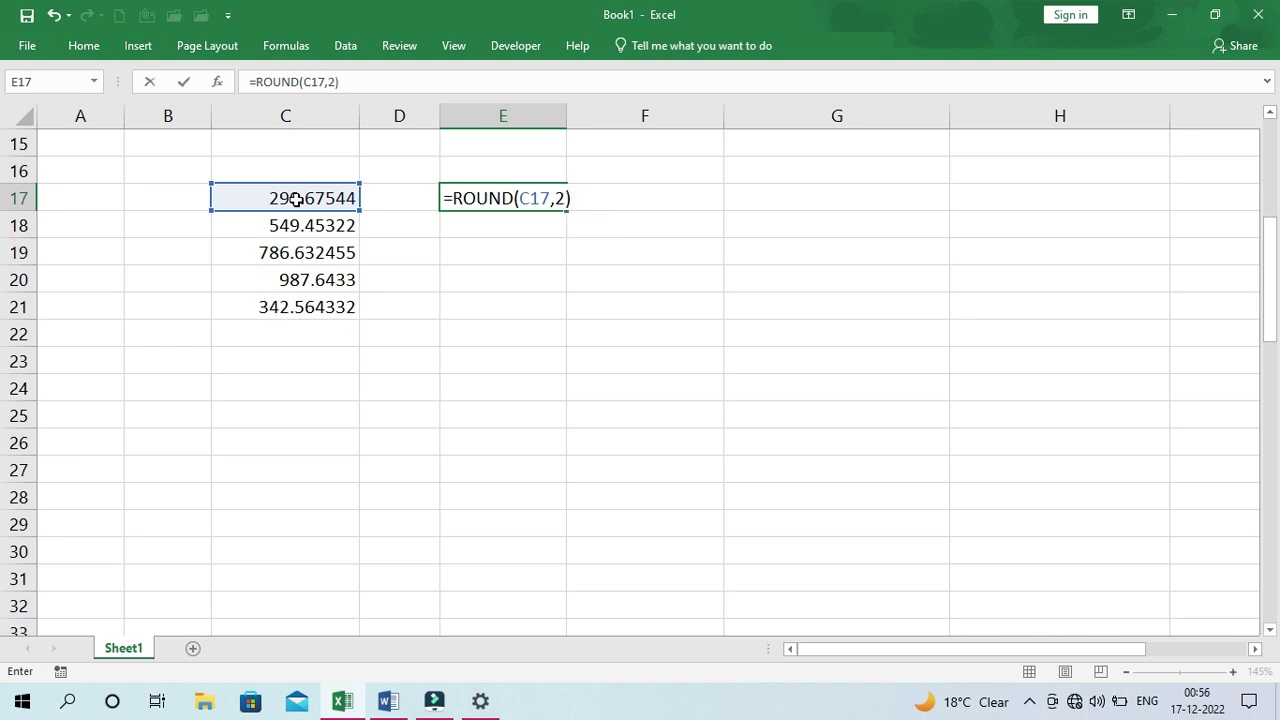
key("Return")
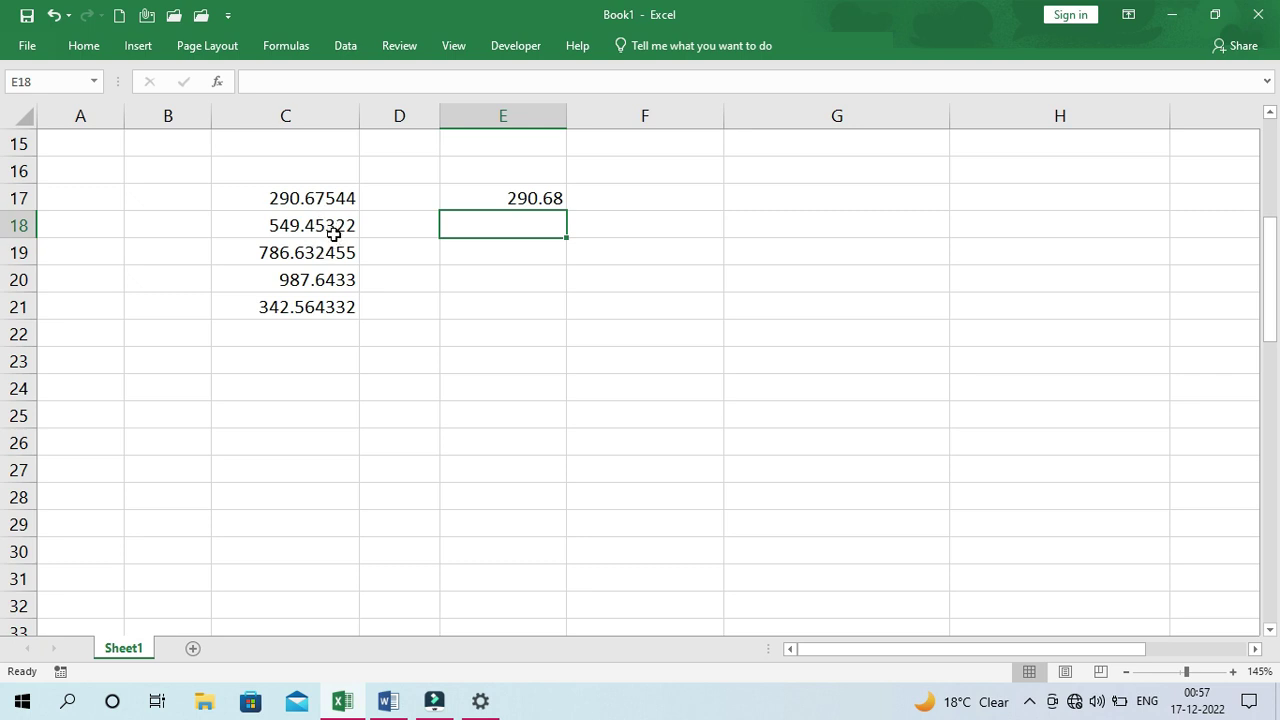
Fill the ROUND formula down to E21, then check the Word list and return
left_click(503, 198)
left_click_drag(566, 211, 543, 309)
left_click(314, 343)
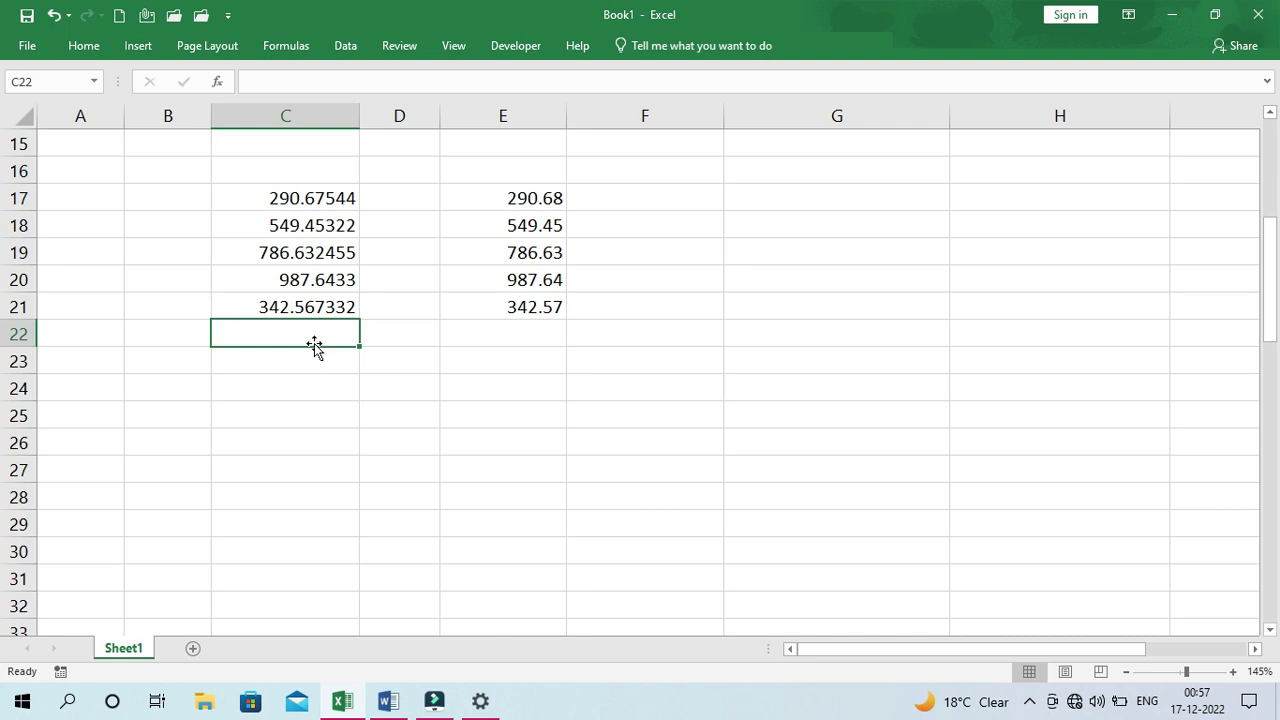
key("alt+Tab")
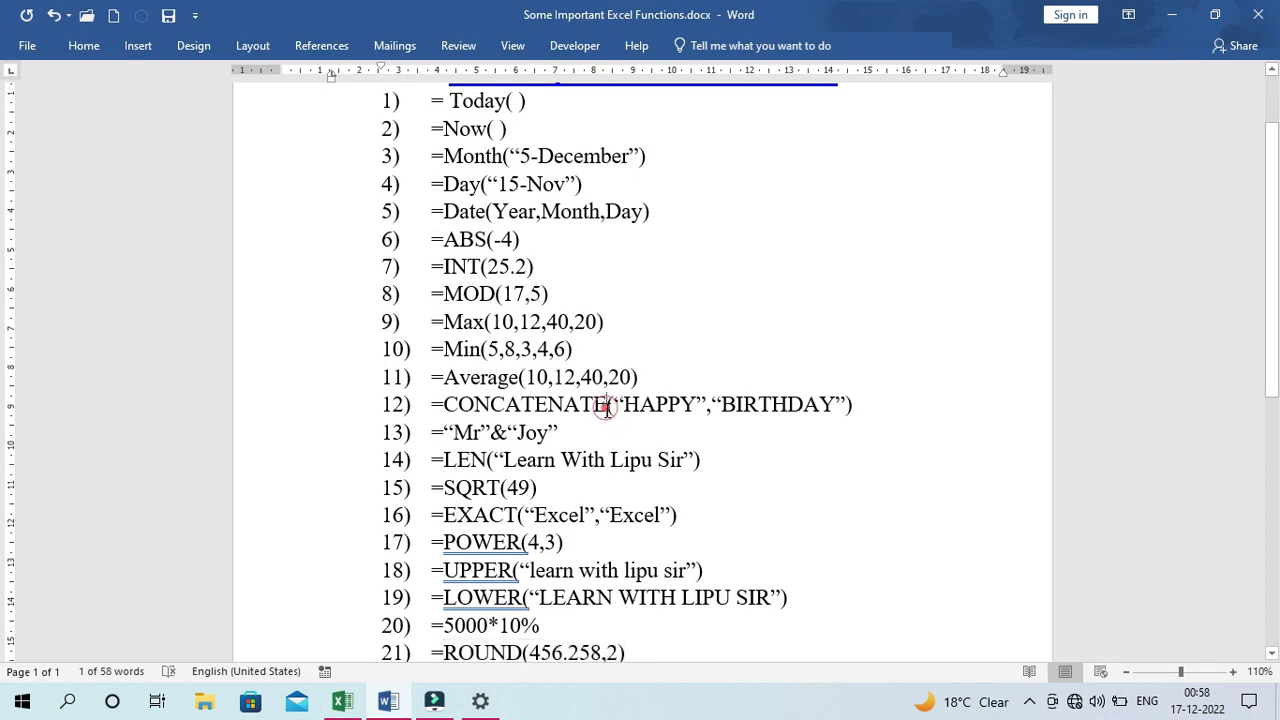
left_click(715, 462)
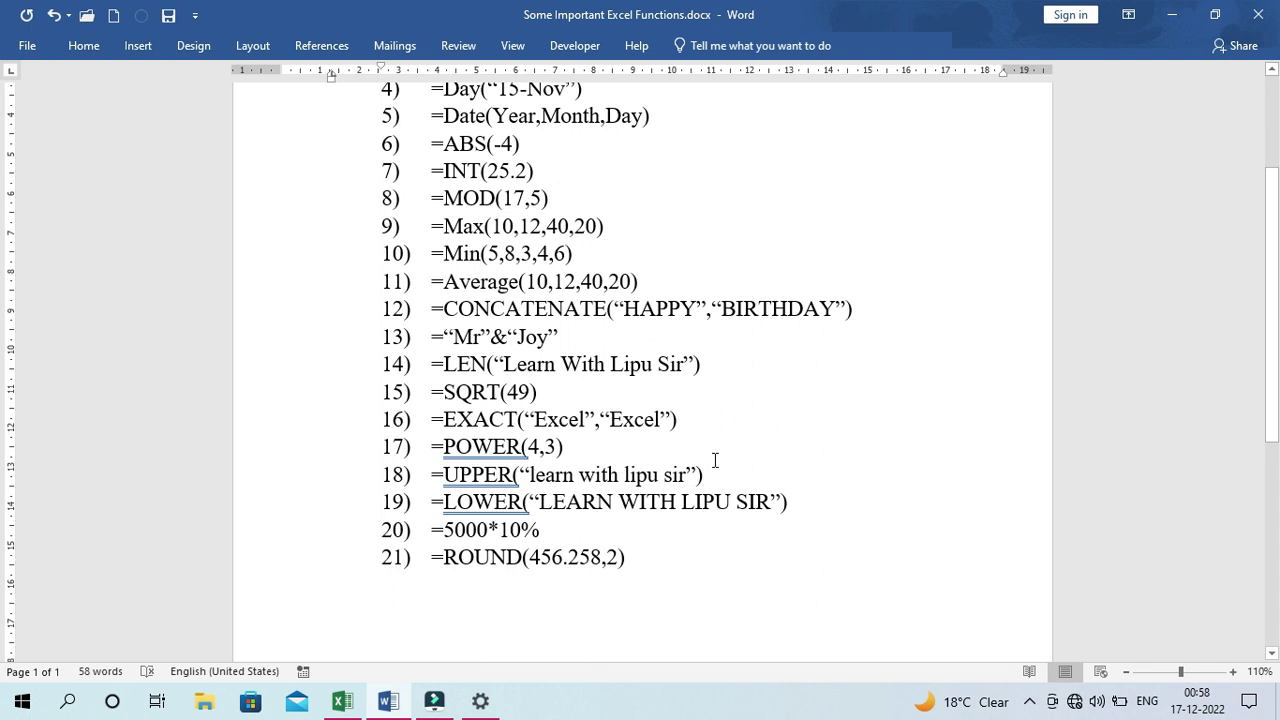
key("alt+Tab")
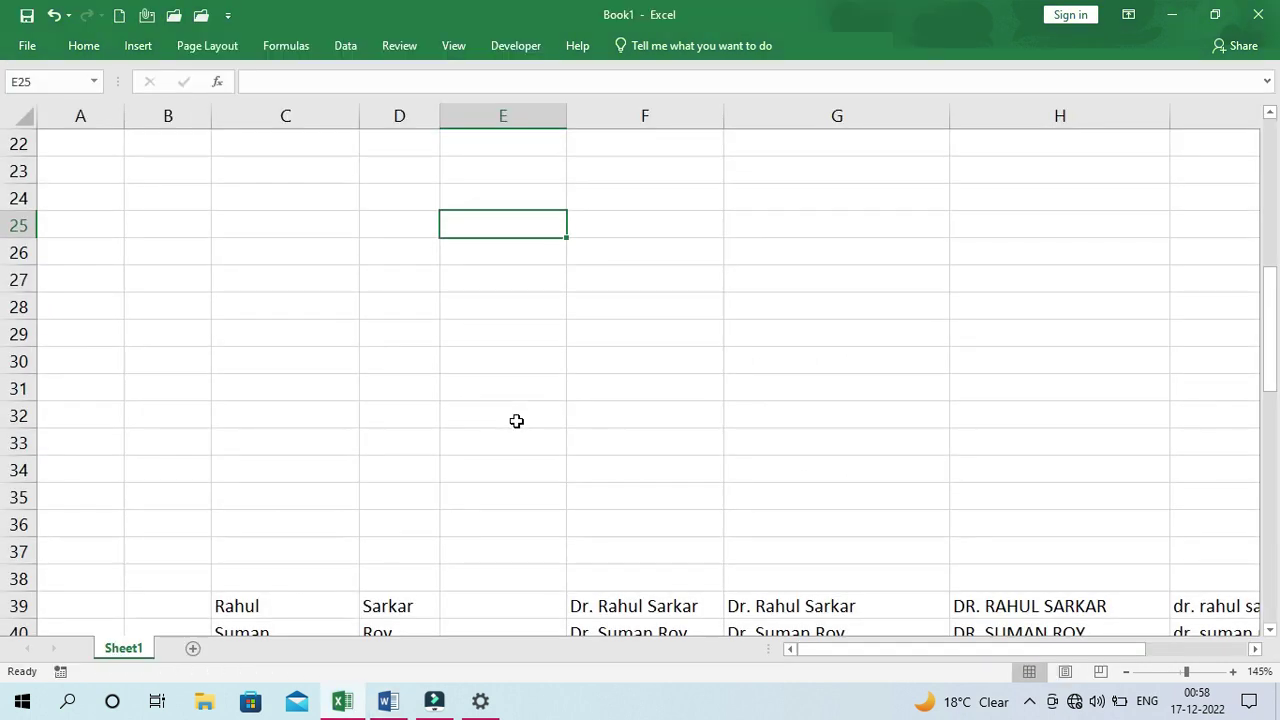
scroll(516, 421, "down", 4)
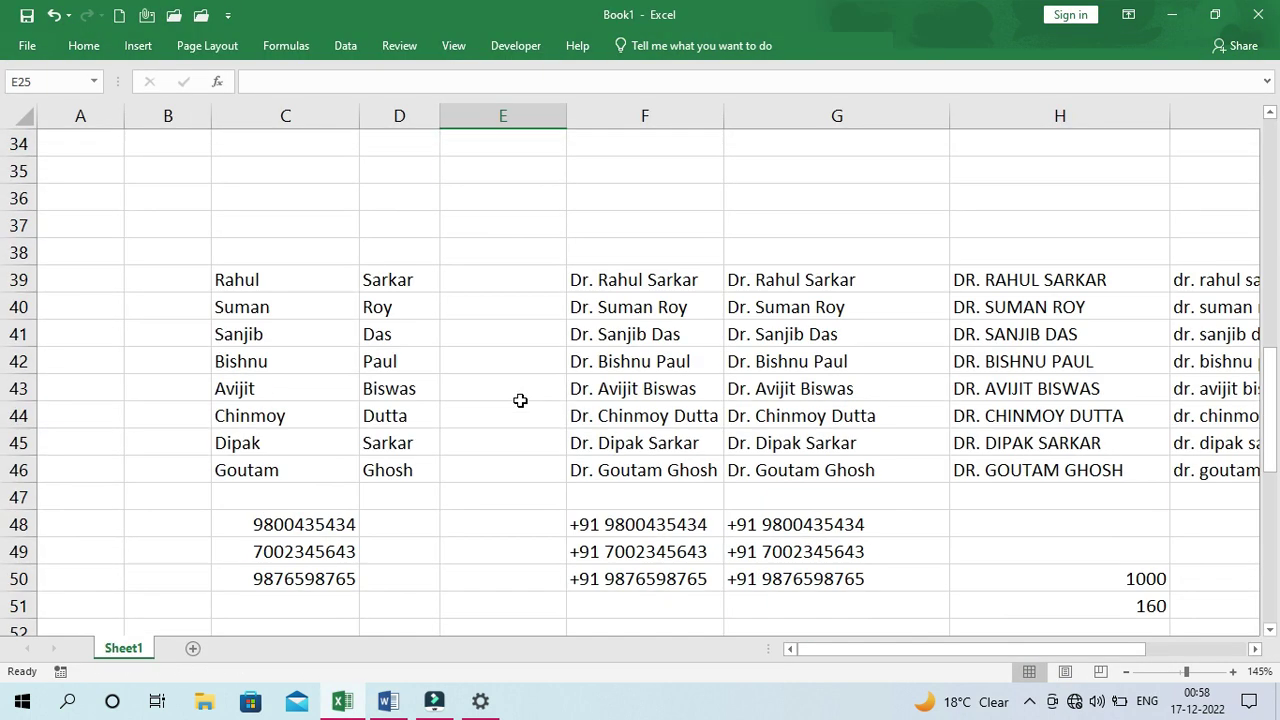
scroll(518, 410, "down", 2)
scroll(520, 400, "down", 1)
scroll(520, 400, "up", 2)
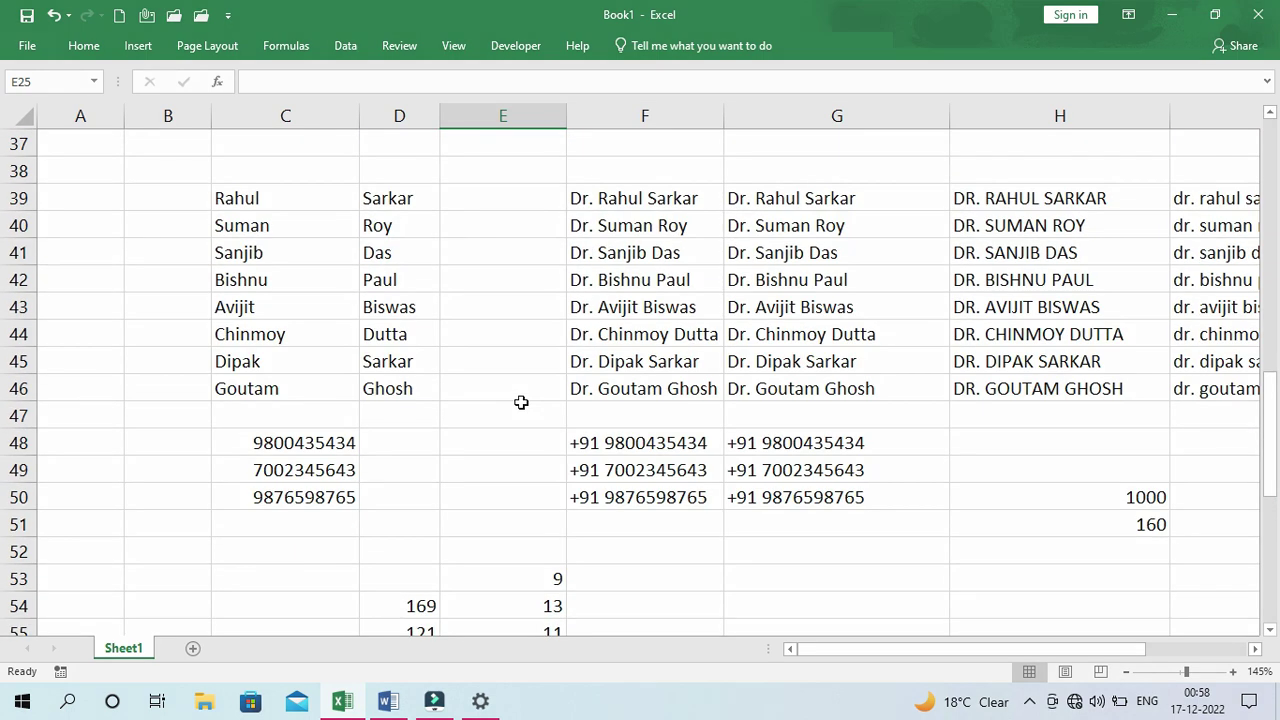